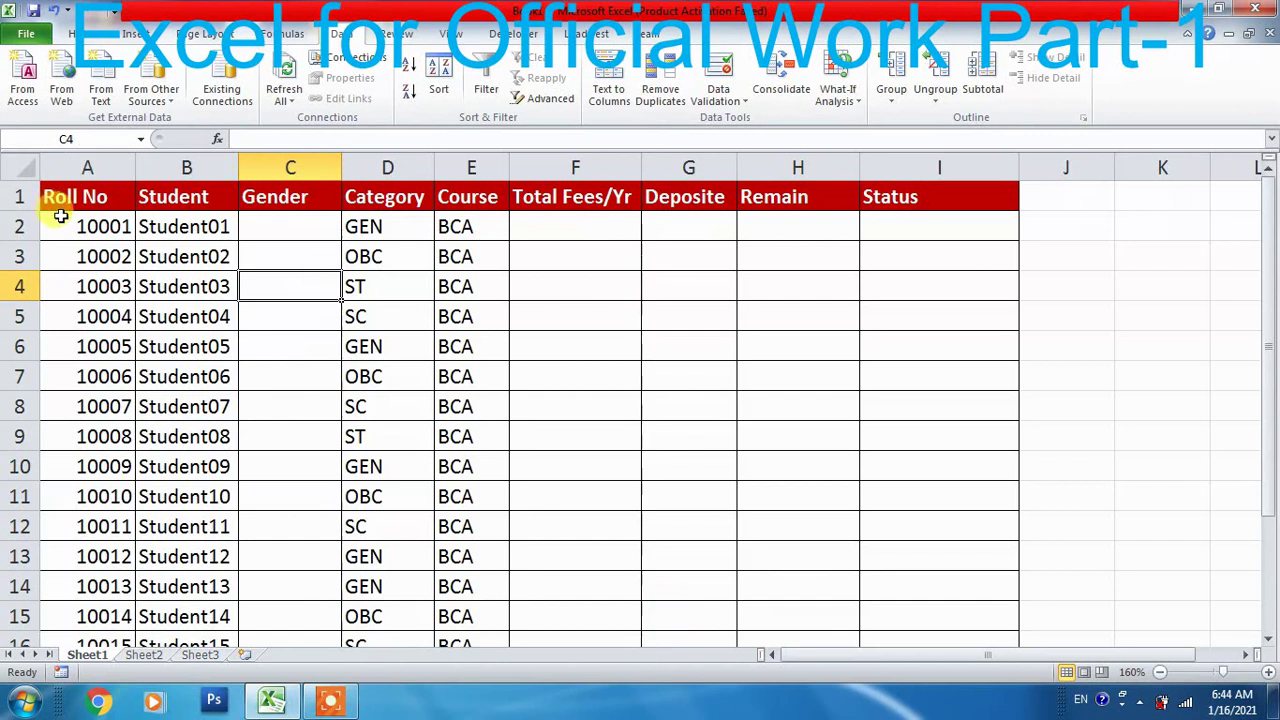
Review the table's column headings from Roll No through Status
{"action": "left_click_drag", "start_coordinate": [85, 197], "coordinate": [143, 310]}
{"action": "left_click", "coordinate": [186, 197]}
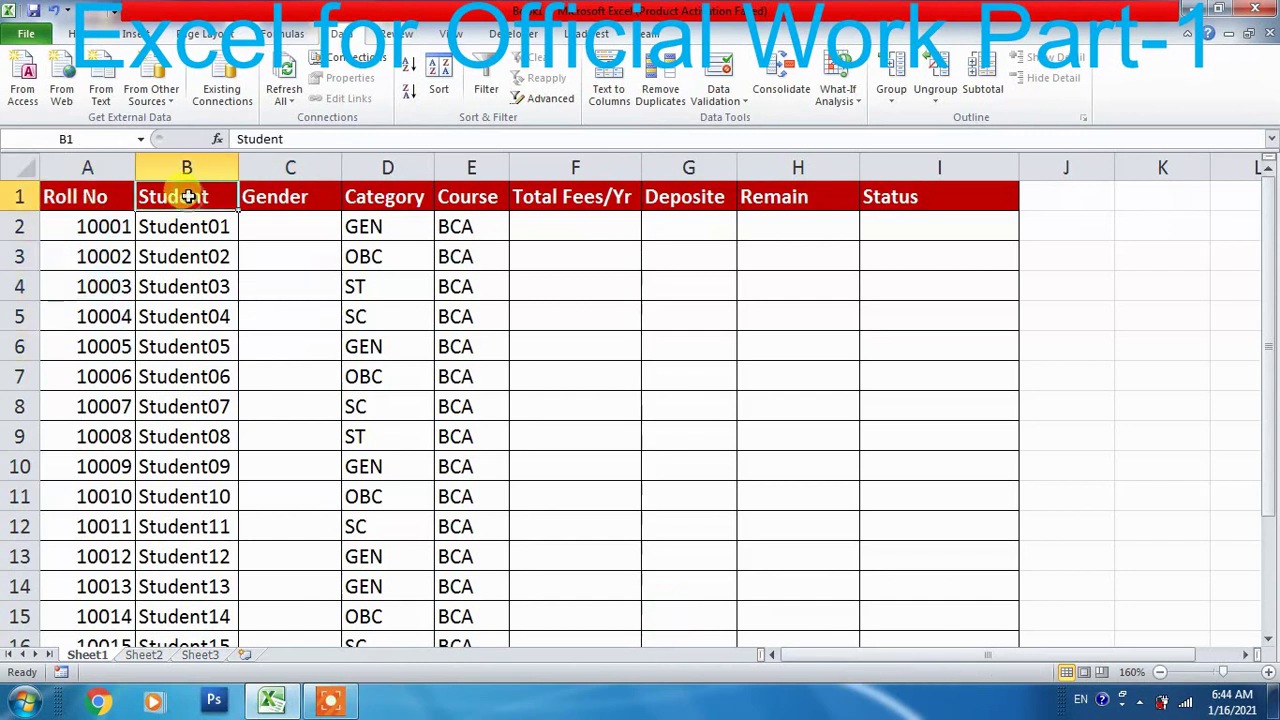
{"action": "left_click", "coordinate": [297, 167]}
{"action": "left_click", "coordinate": [394, 165]}
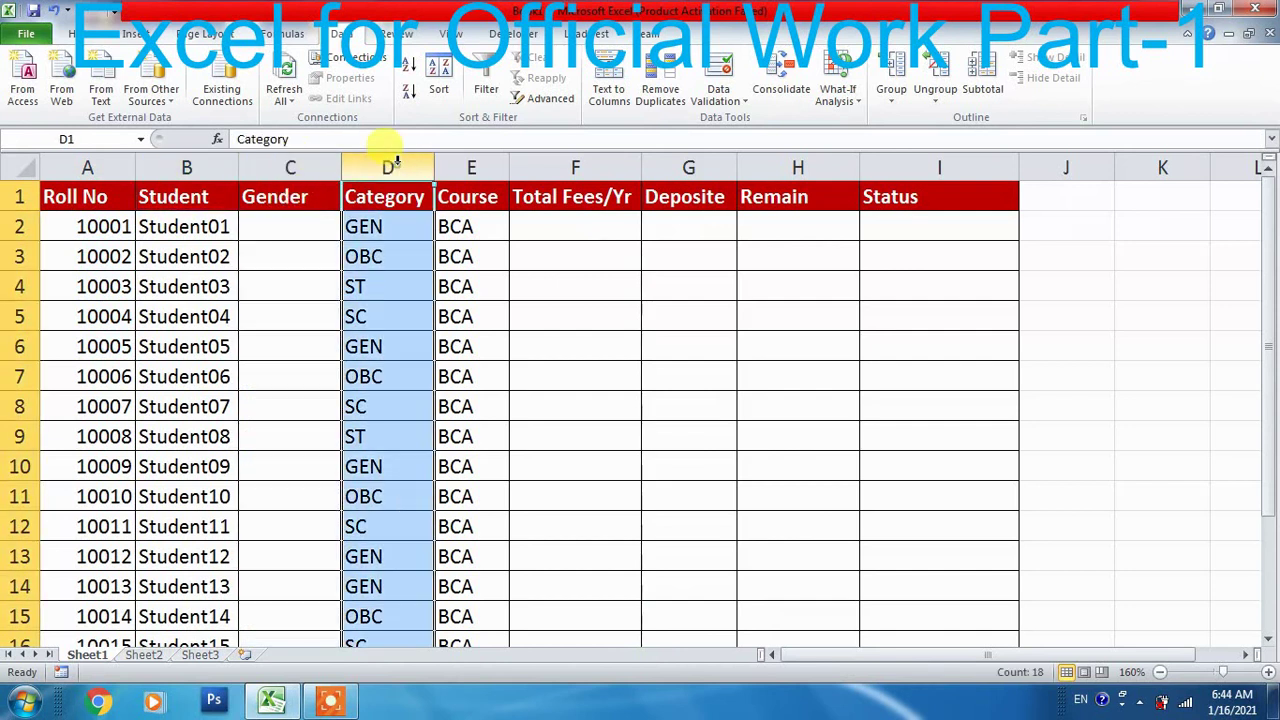
{"action": "left_click", "coordinate": [472, 168]}
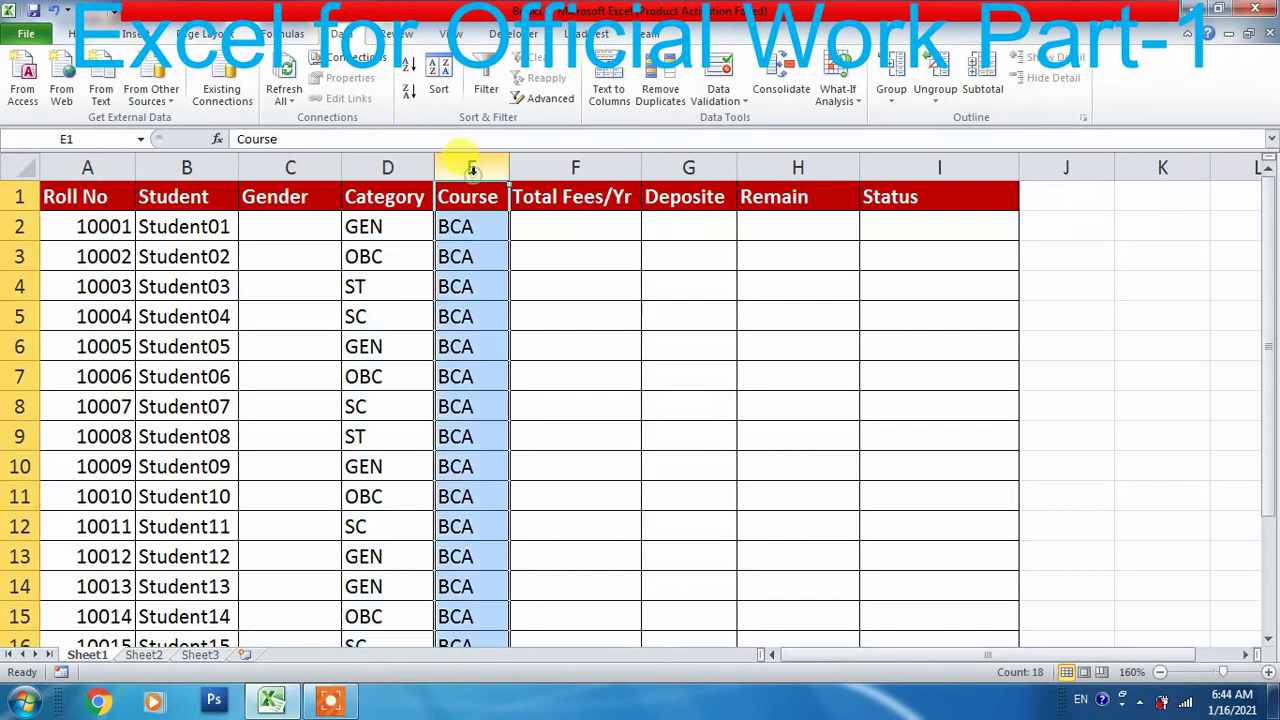
{"action": "left_click", "coordinate": [571, 167]}
{"action": "left_click", "coordinate": [660, 166]}
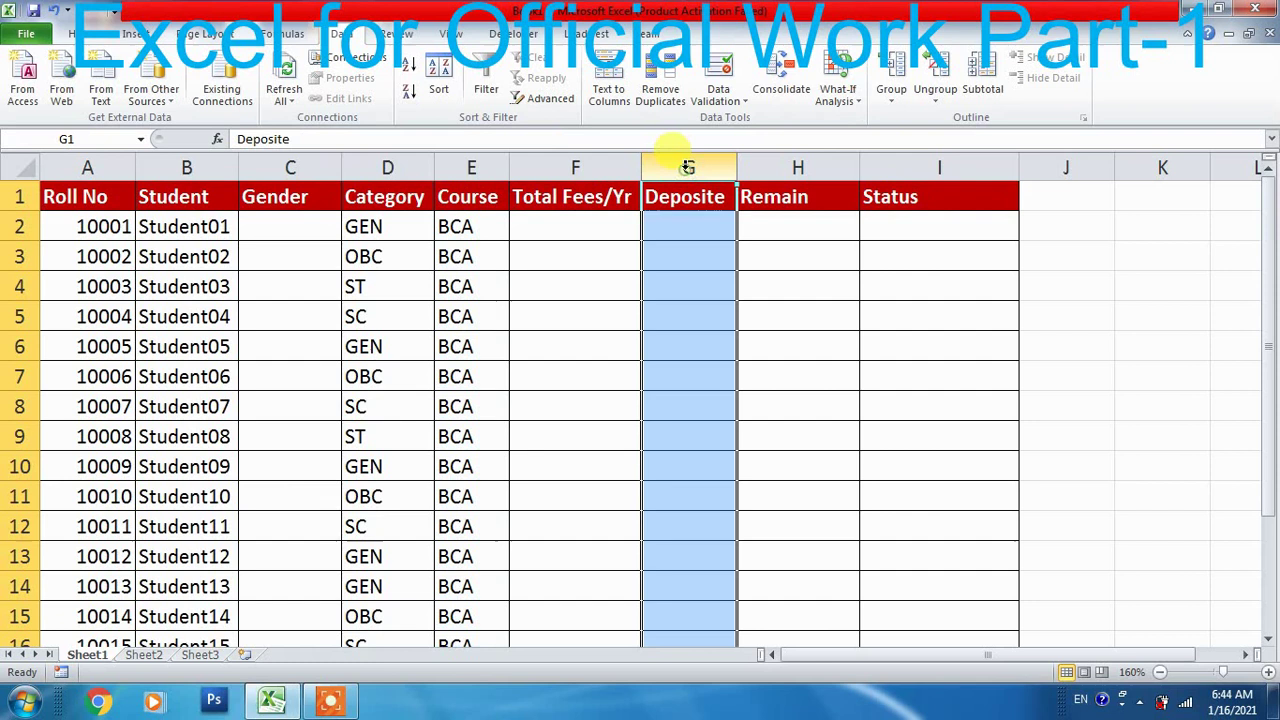
{"action": "left_click", "coordinate": [776, 166]}
{"action": "left_click", "coordinate": [908, 164]}
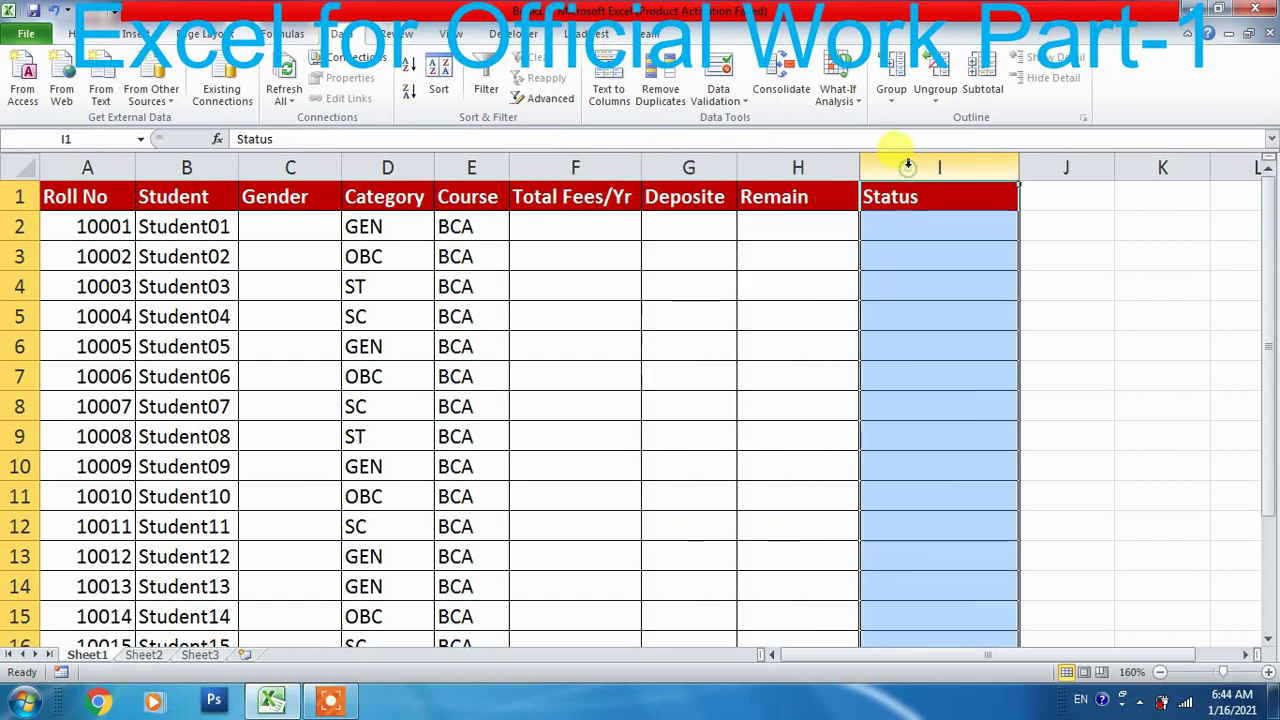
Examine the GEN, OBC, ST and SC entries in the Category column alongside the empty Gender and Total Fees/Yr cells
{"action": "left_click", "coordinate": [287, 225]}
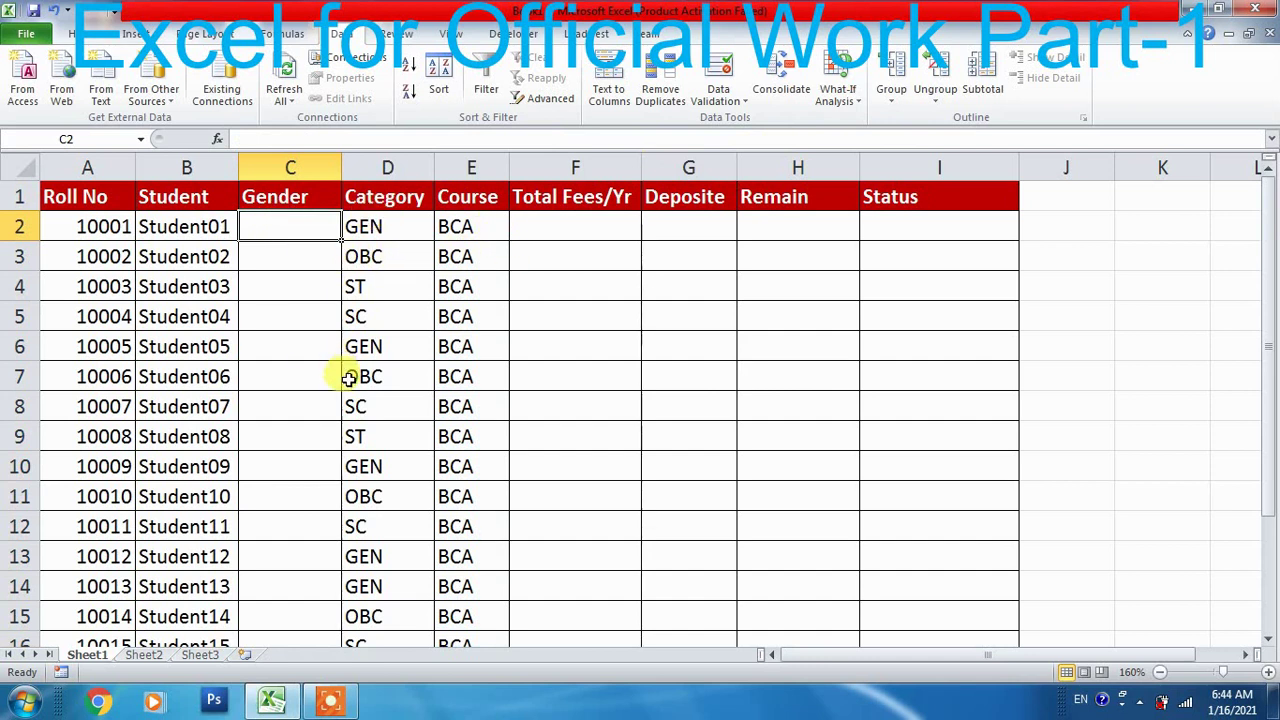
{"action": "left_click", "coordinate": [352, 224]}
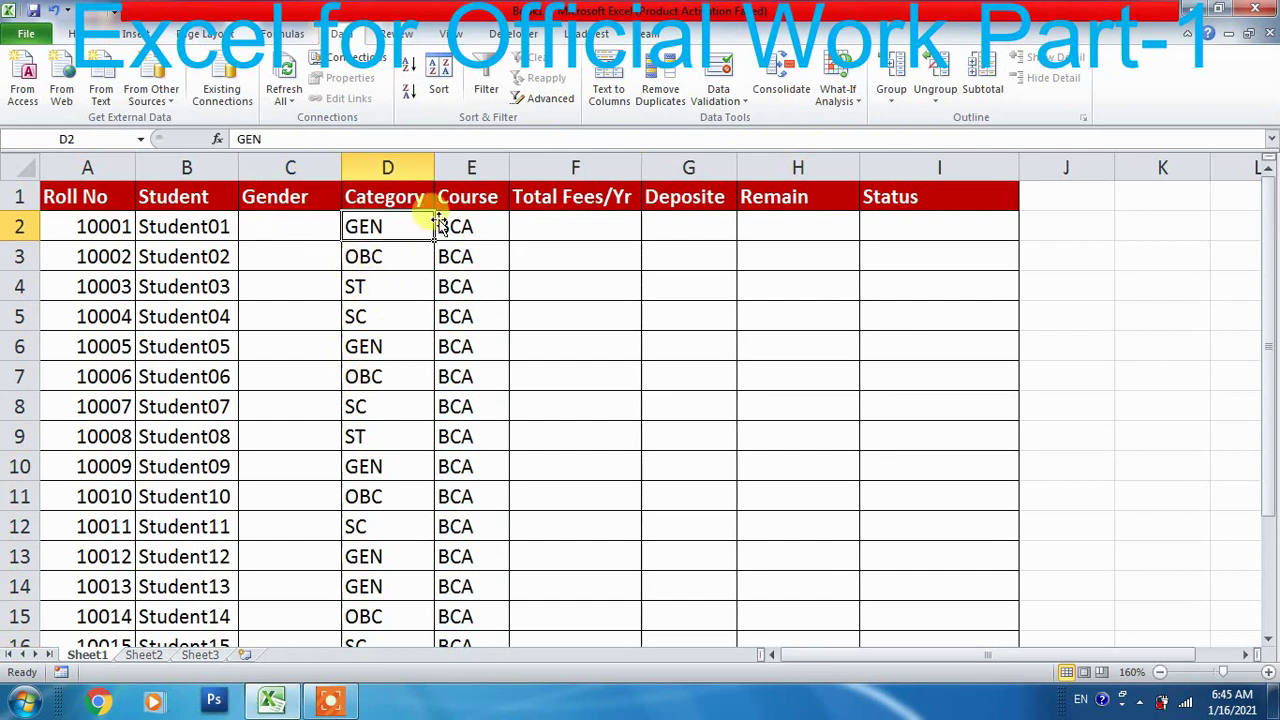
{"action": "left_click", "coordinate": [540, 214]}
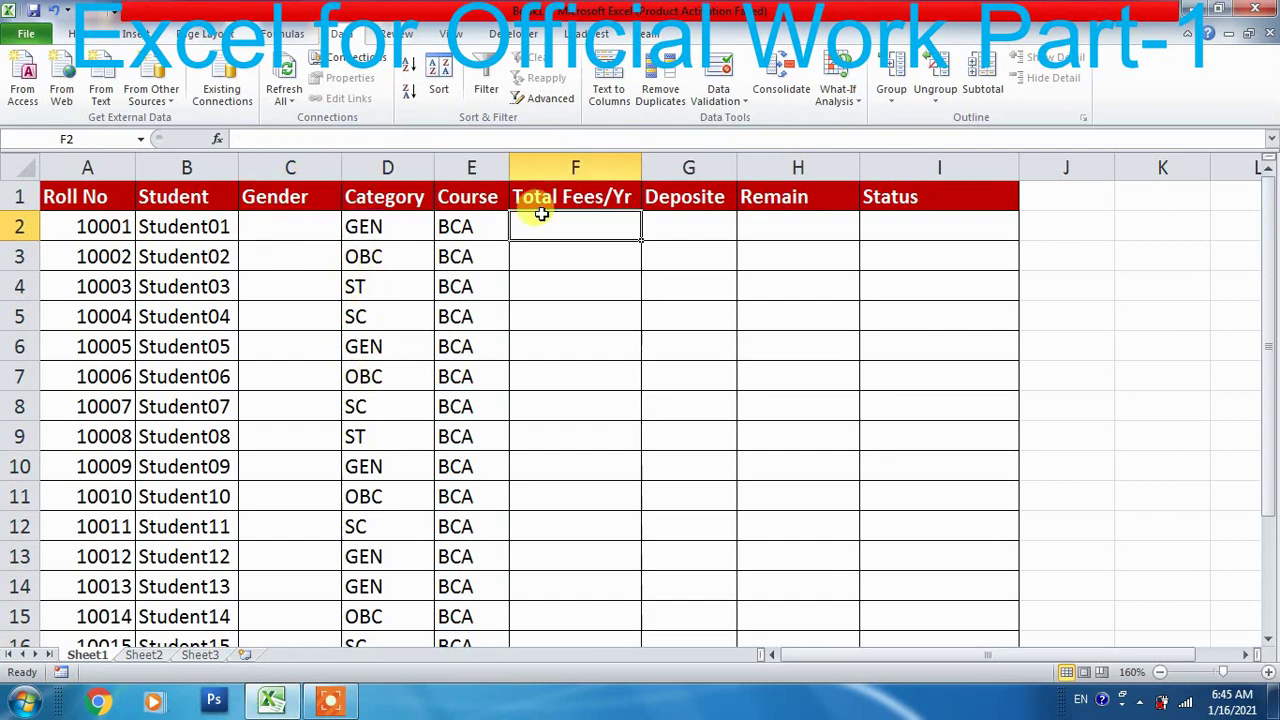
{"action": "left_click", "coordinate": [463, 228]}
{"action": "left_click", "coordinate": [372, 224]}
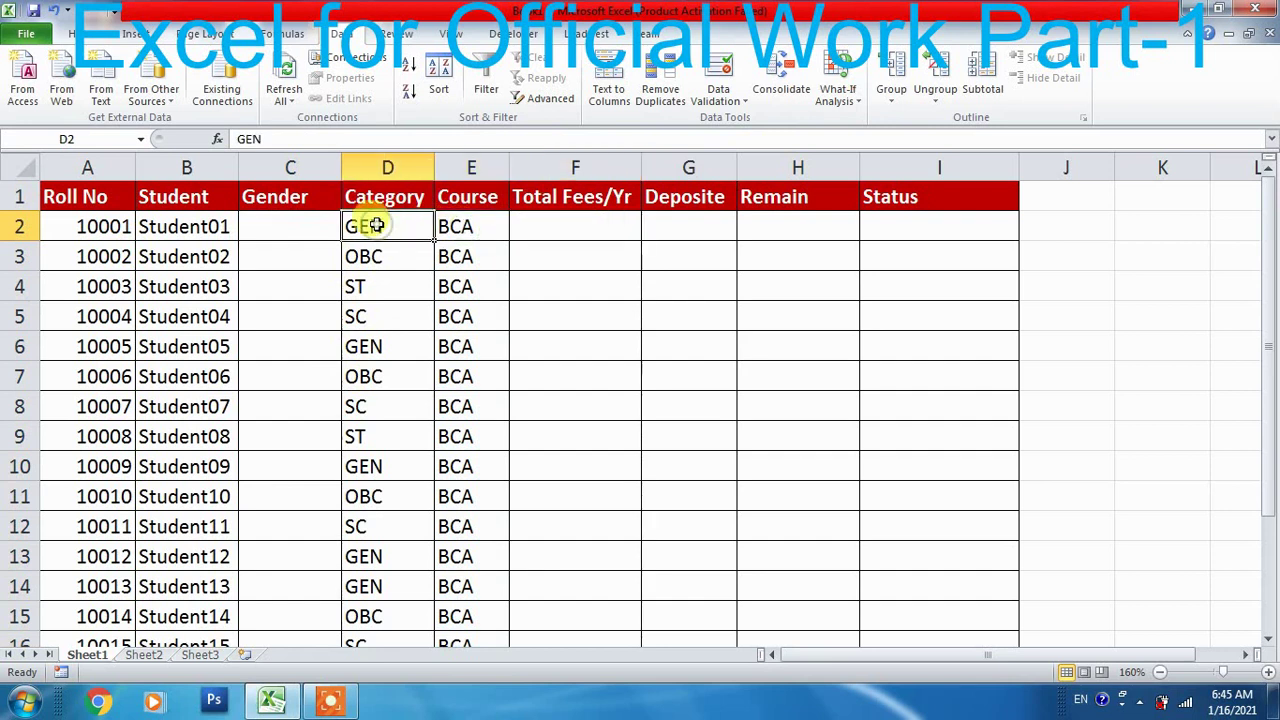
{"action": "left_click", "coordinate": [380, 345]}
{"action": "left_click", "coordinate": [388, 469]}
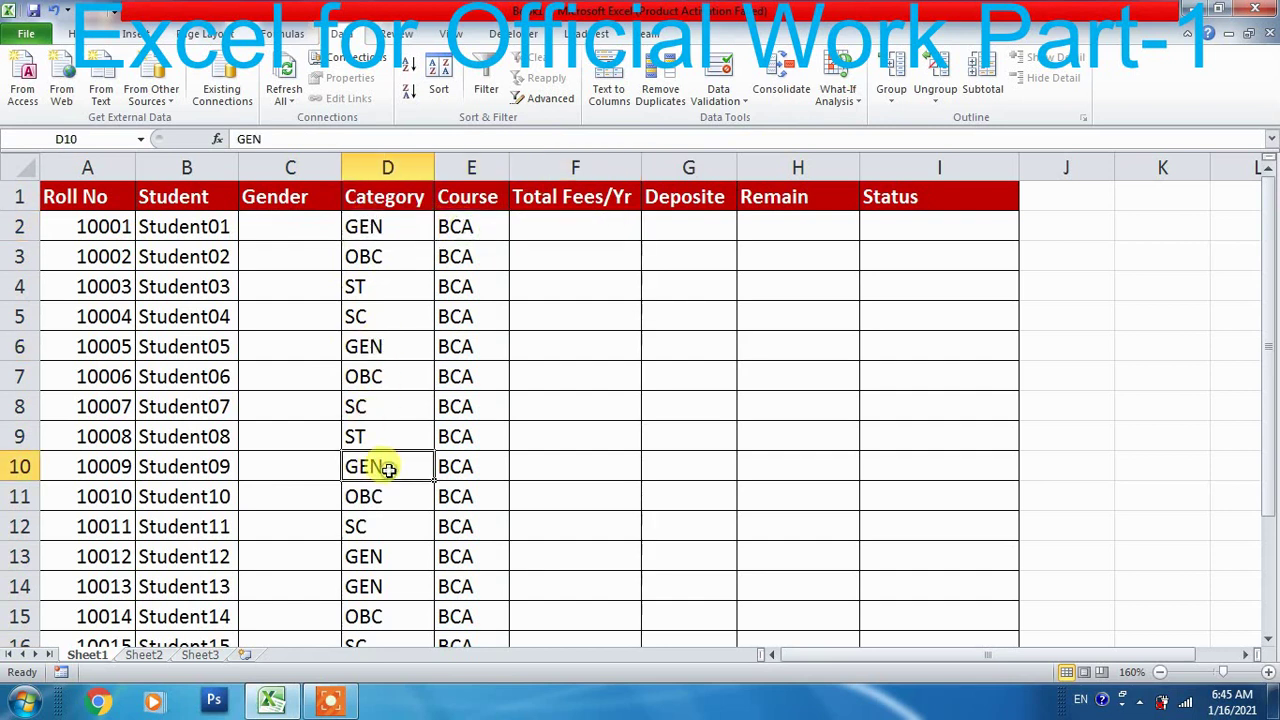
{"action": "left_click", "coordinate": [388, 257]}
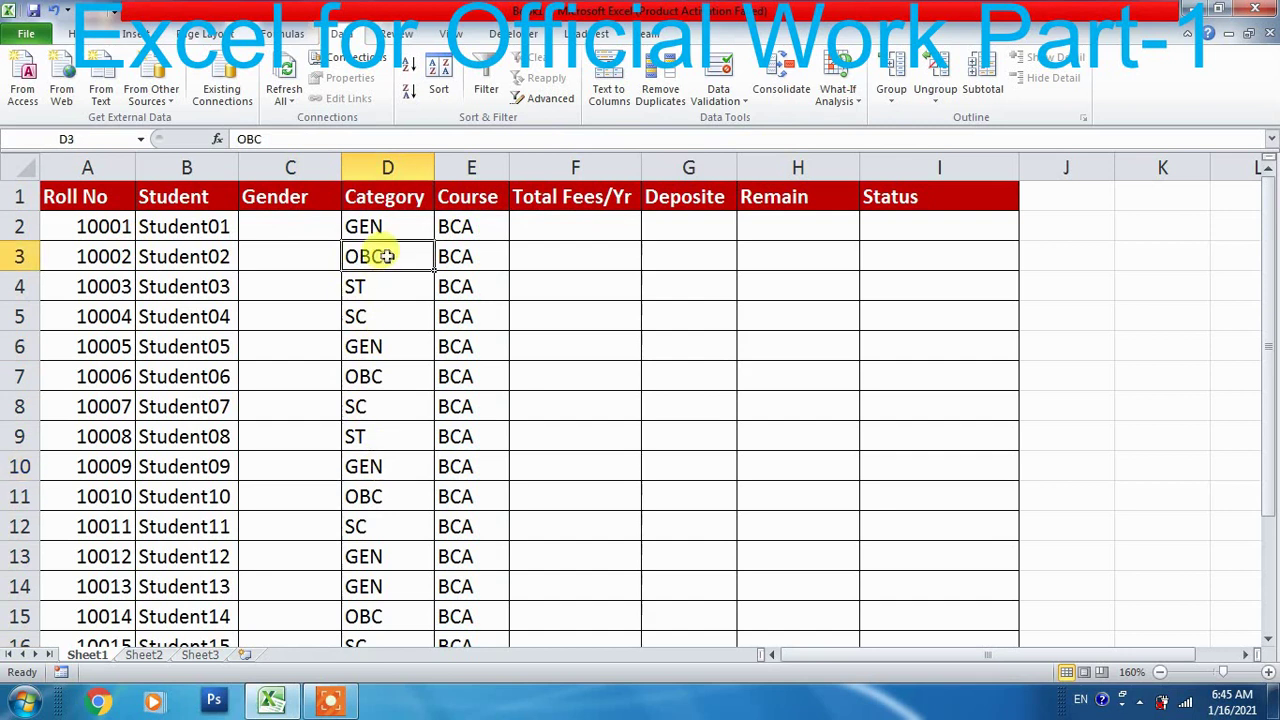
{"action": "left_click", "coordinate": [385, 497]}
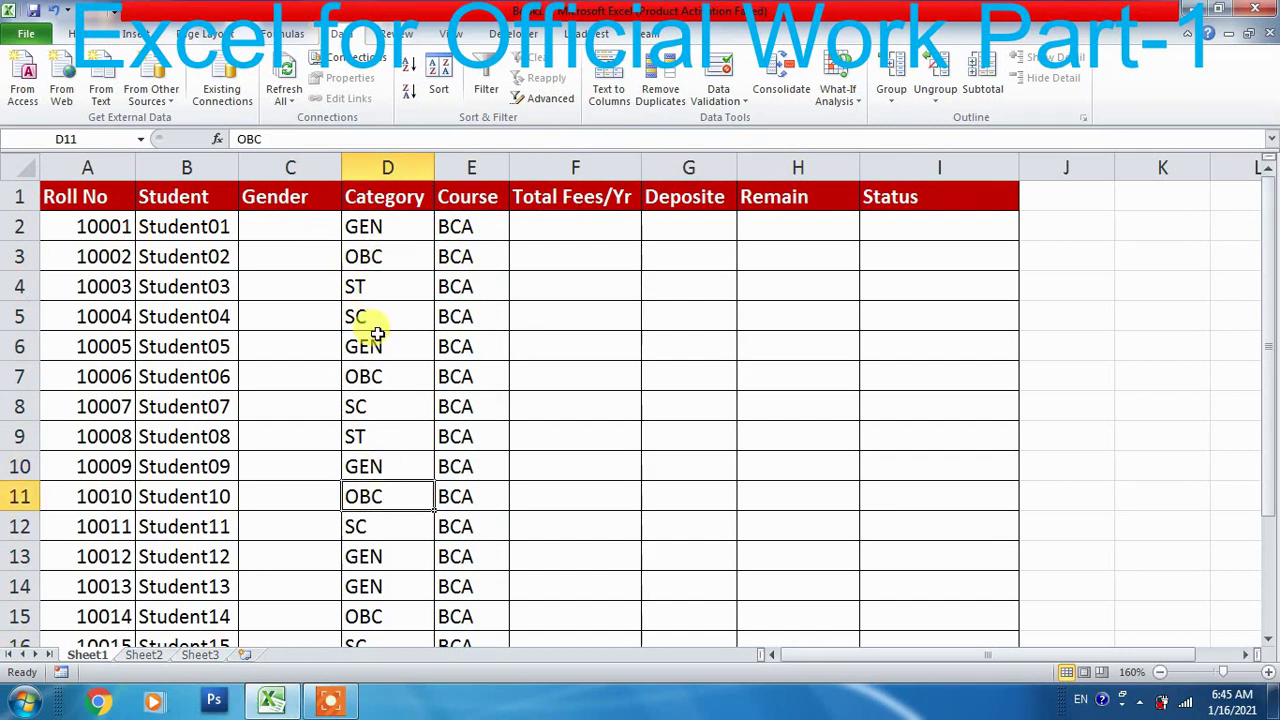
{"action": "left_click", "coordinate": [368, 286]}
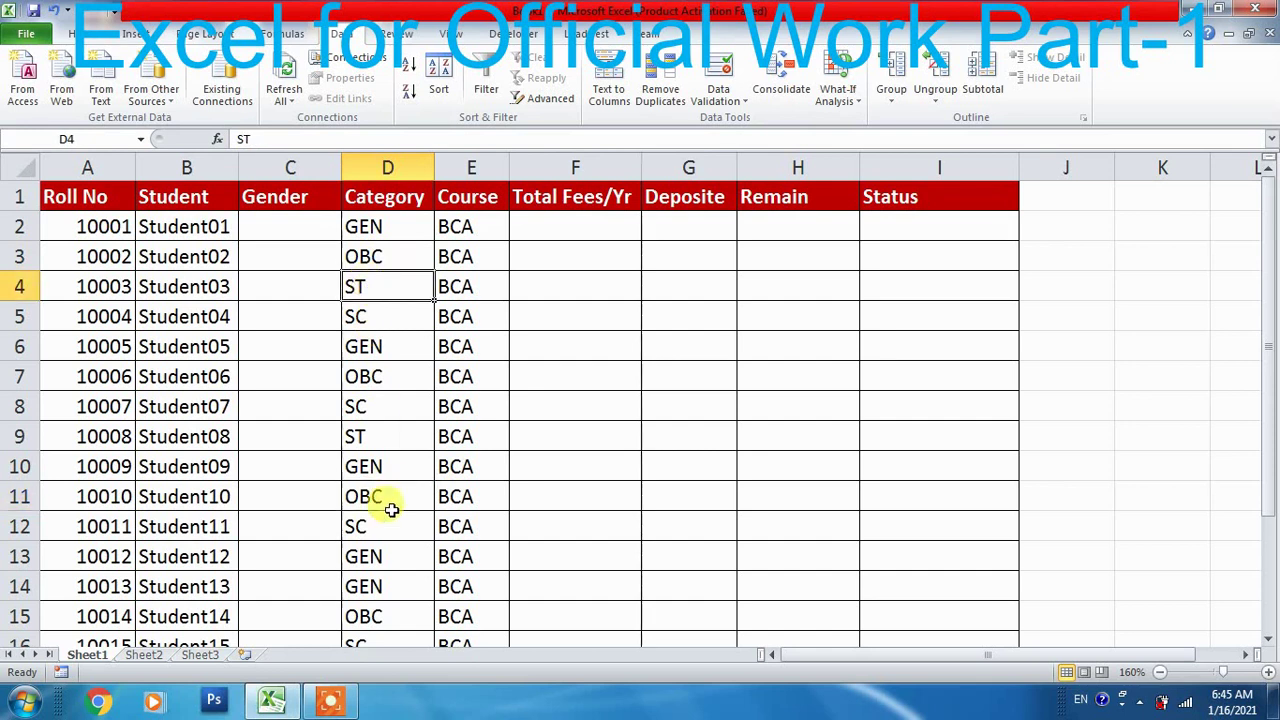
{"action": "left_click", "coordinate": [394, 314]}
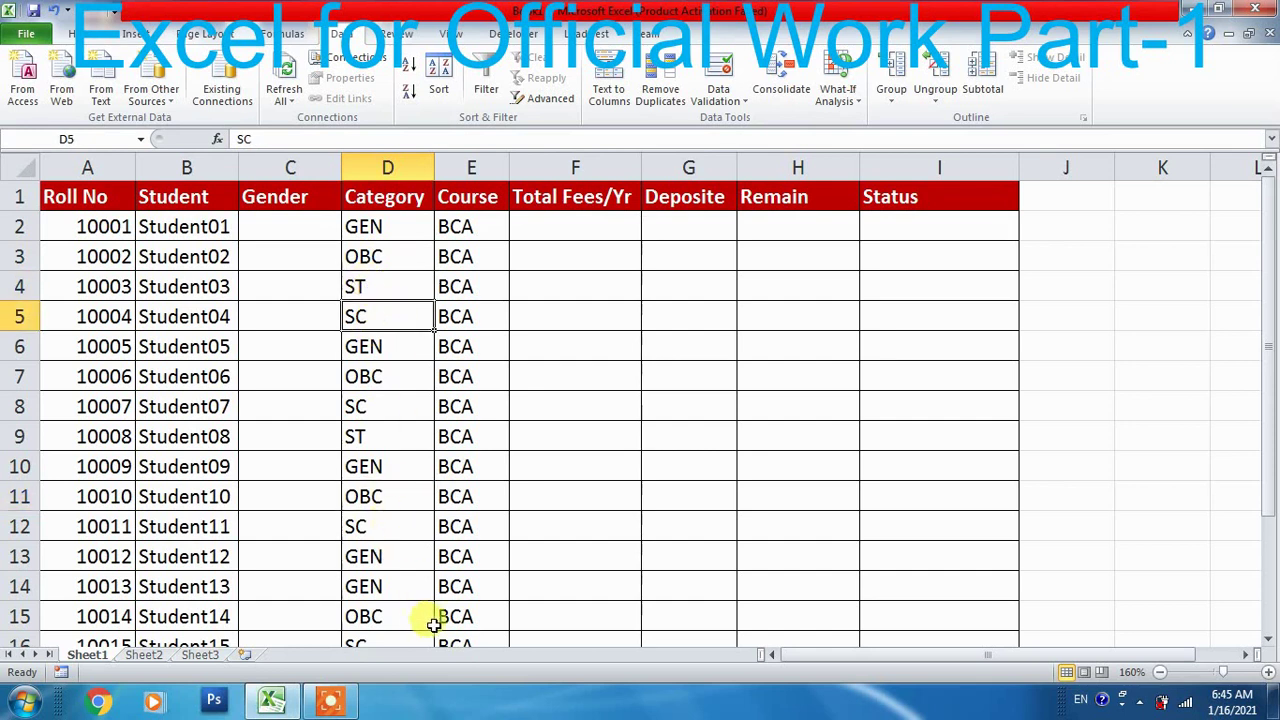
Enter 15000 as the Total Fees/Yr for the GEN student in cell F2
{"action": "left_click", "coordinate": [548, 229]}
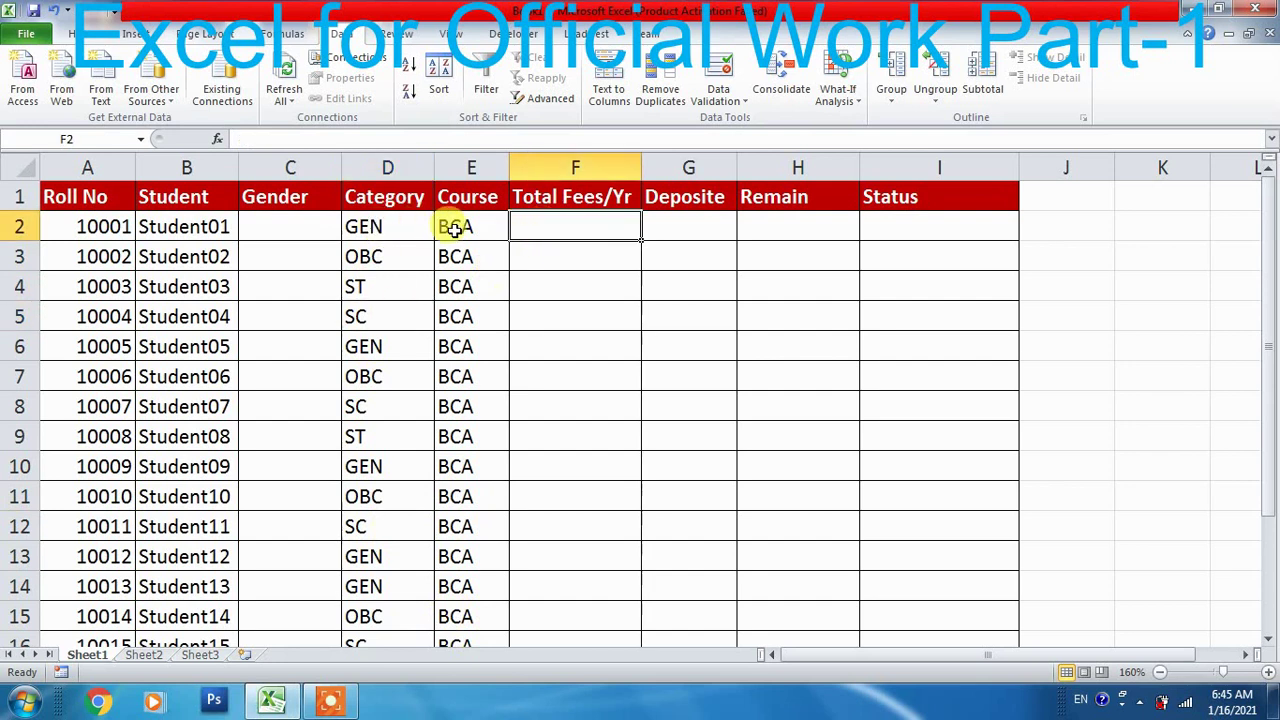
{"action": "type", "text": "15"}
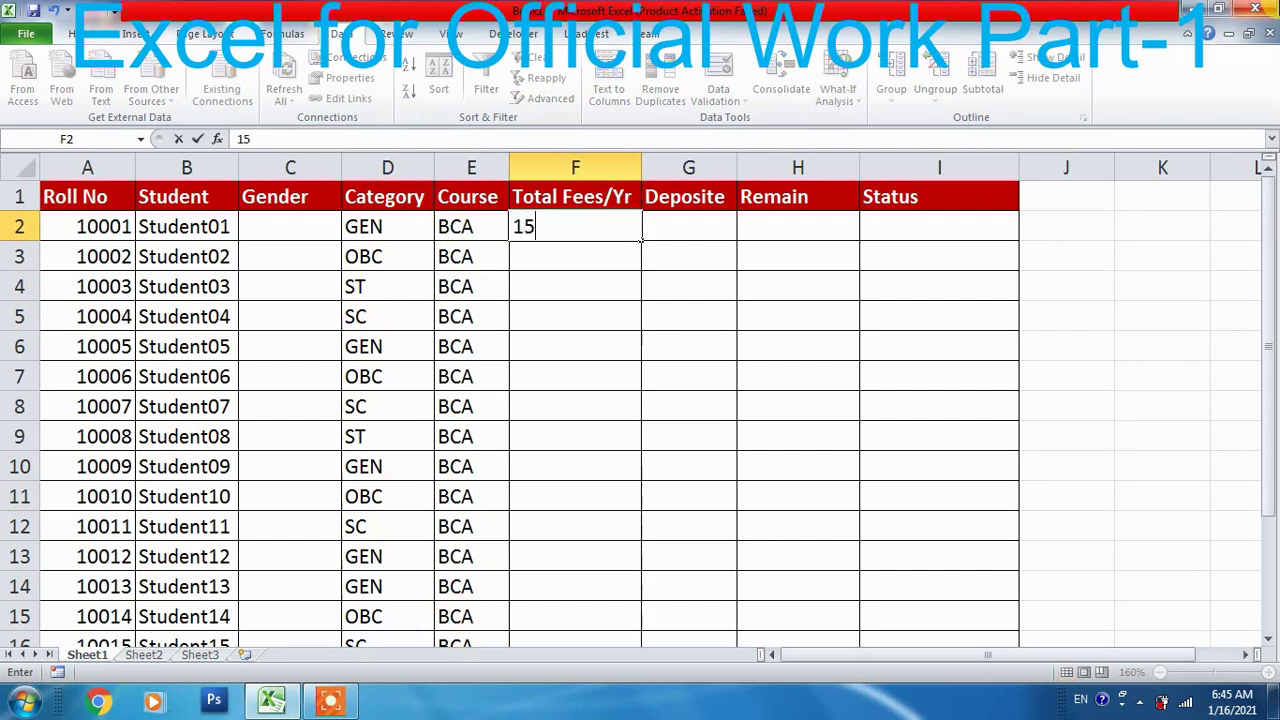
{"action": "type", "text": "000"}
{"action": "key", "text": "Return"}
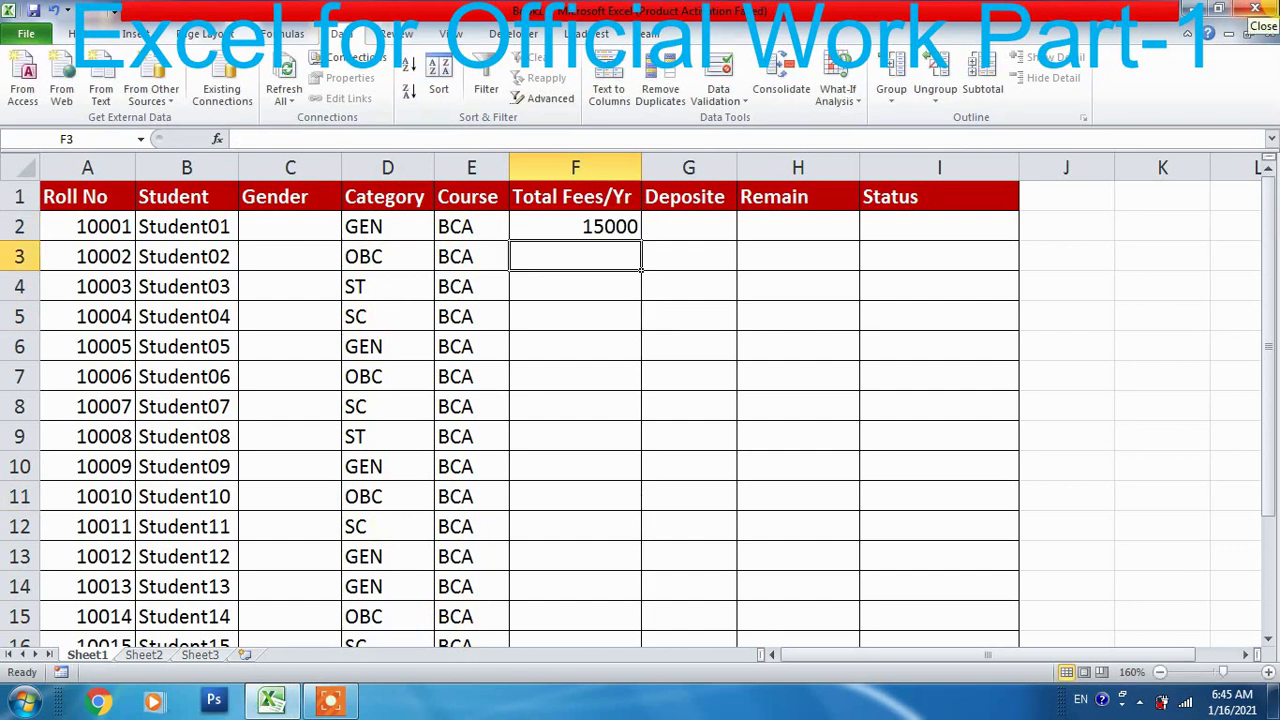
{"action": "left_click", "coordinate": [591, 216]}
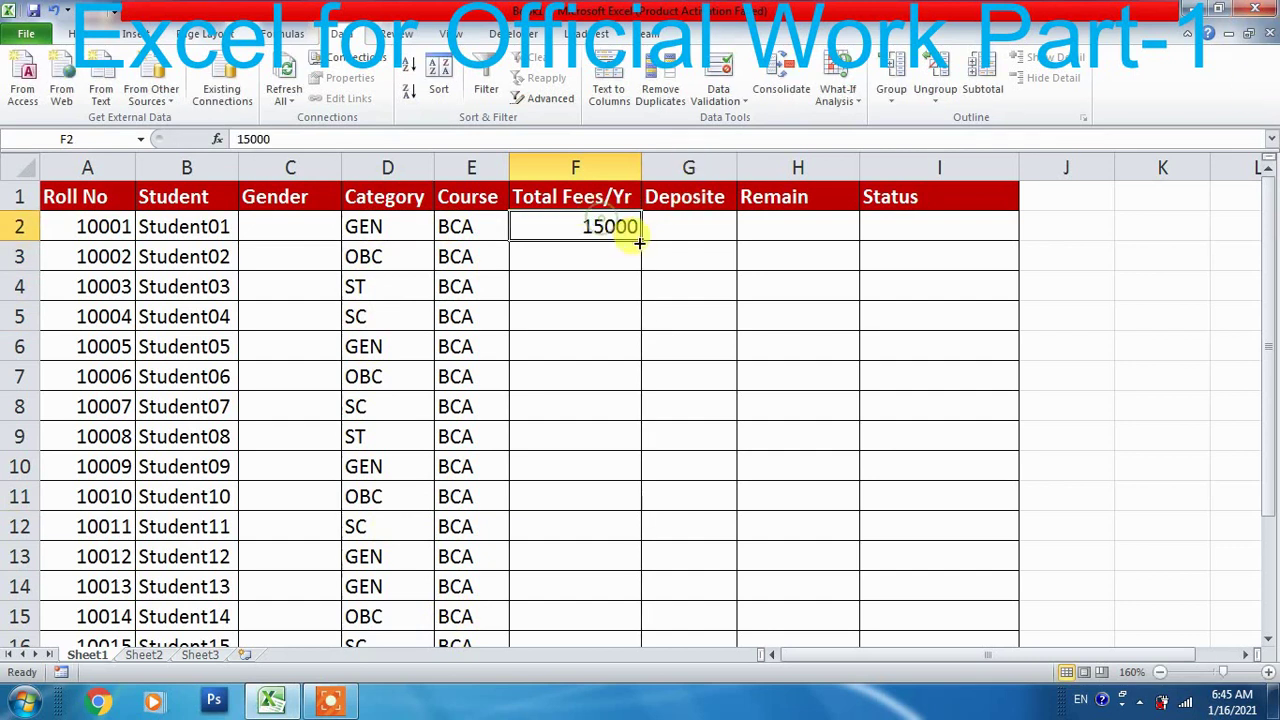
{"action": "left_click_drag", "start_coordinate": [640, 241], "coordinate": [646, 337]}
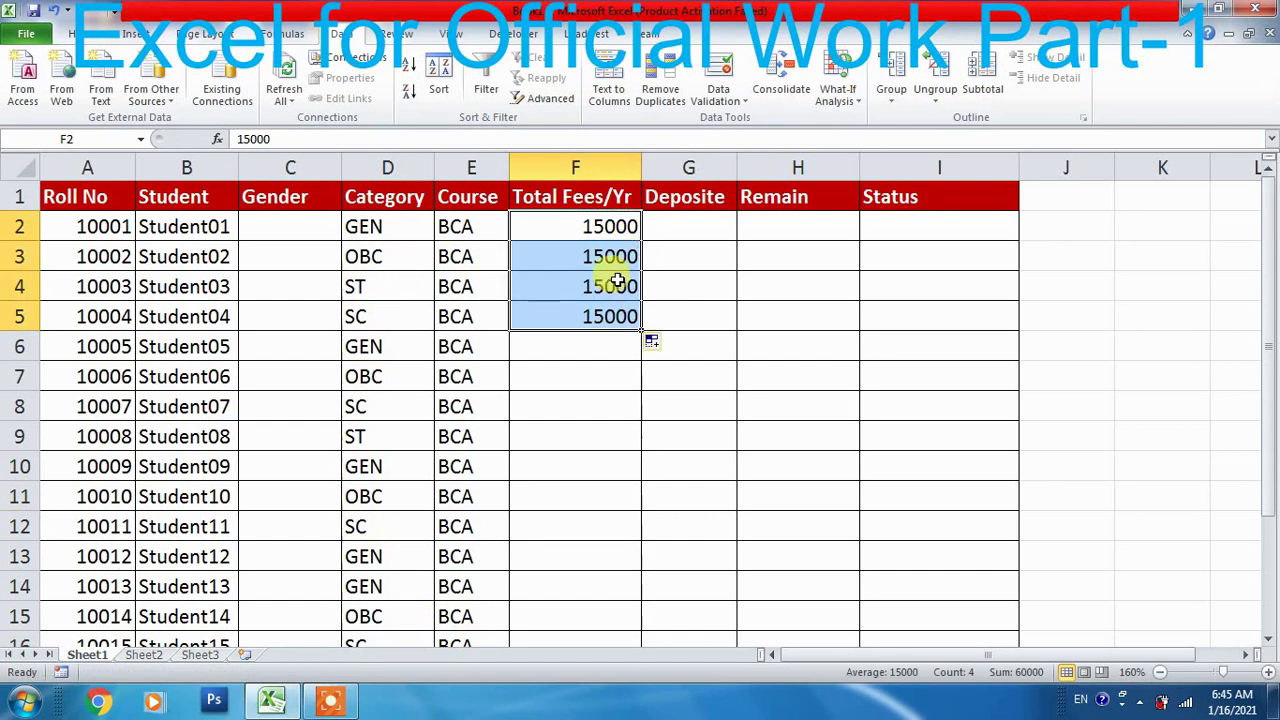
{"action": "key", "text": "ctrl+z"}
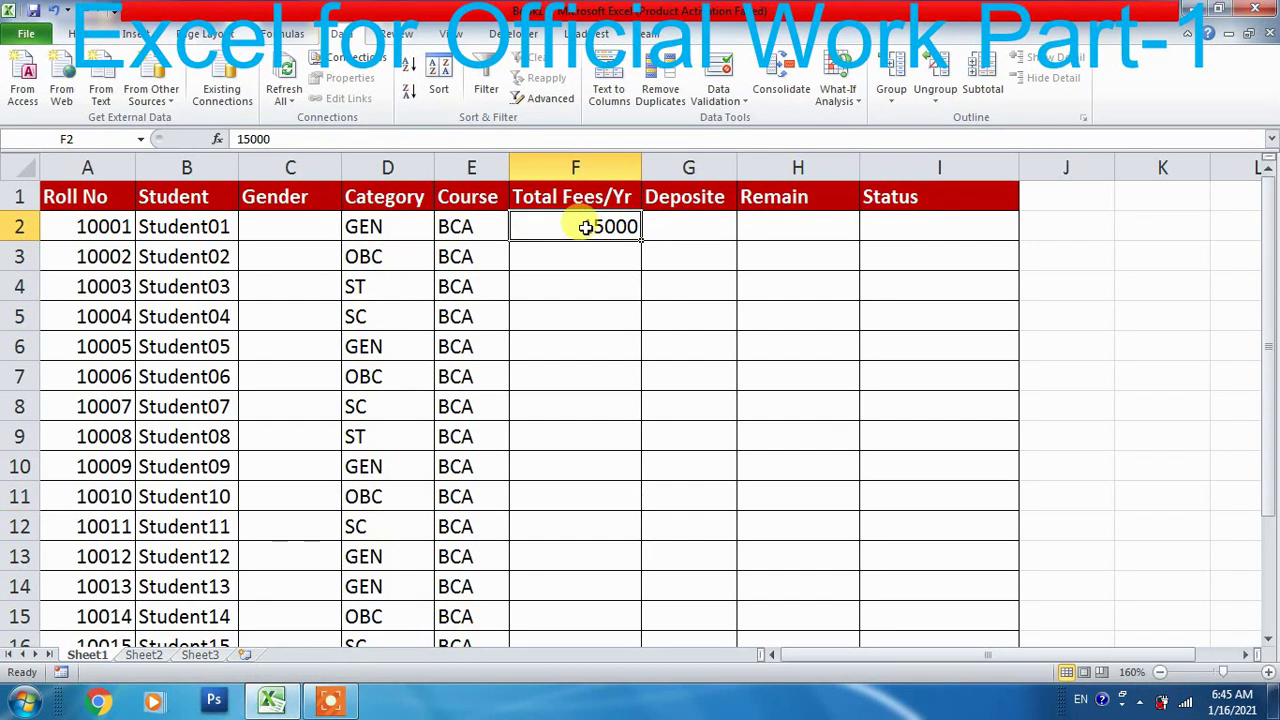
Enter 10000 as the Total Fees/Yr for the OBC student in cell F3
{"action": "left_click", "coordinate": [368, 225]}
{"action": "left_click", "coordinate": [376, 345]}
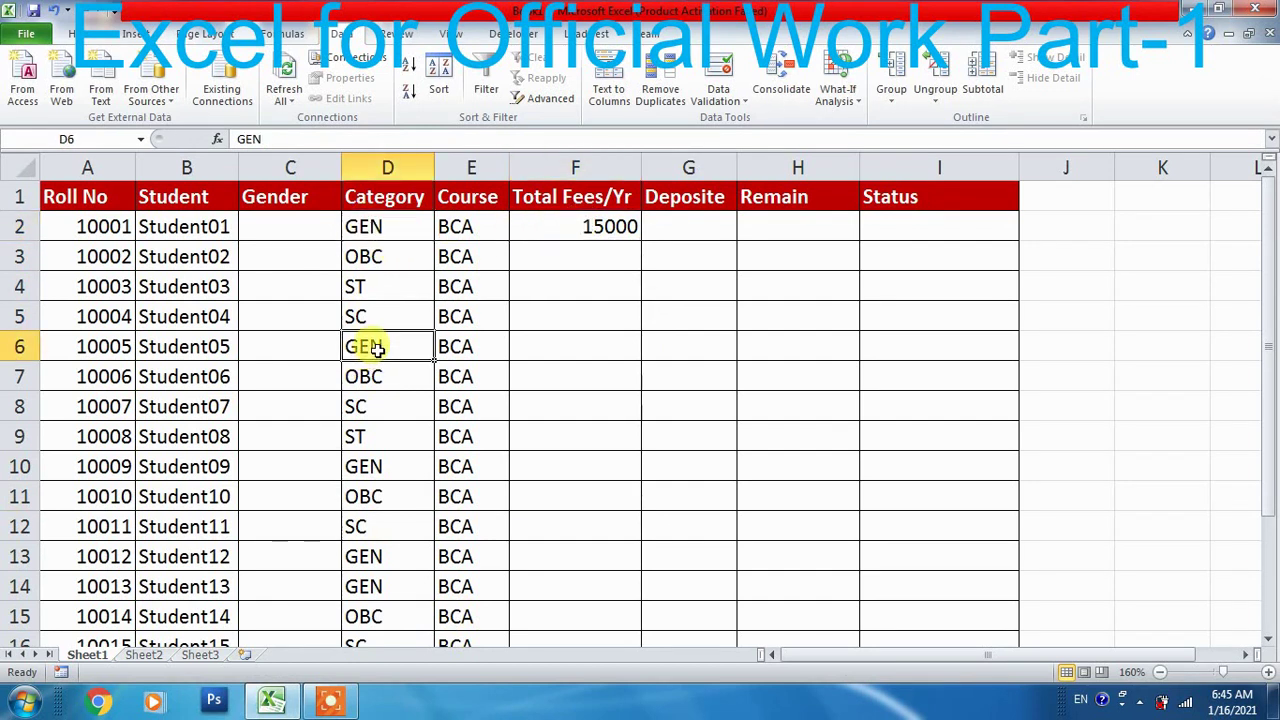
{"action": "left_click", "coordinate": [384, 470]}
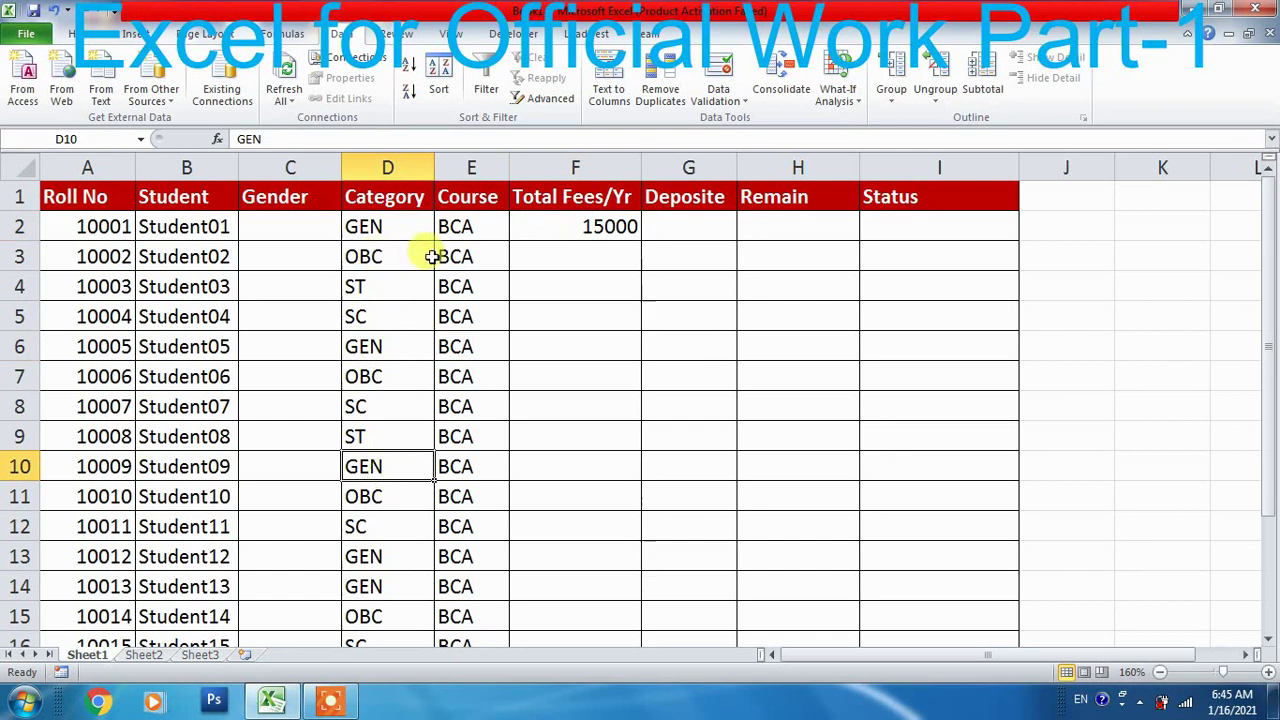
{"action": "left_click", "coordinate": [553, 256]}
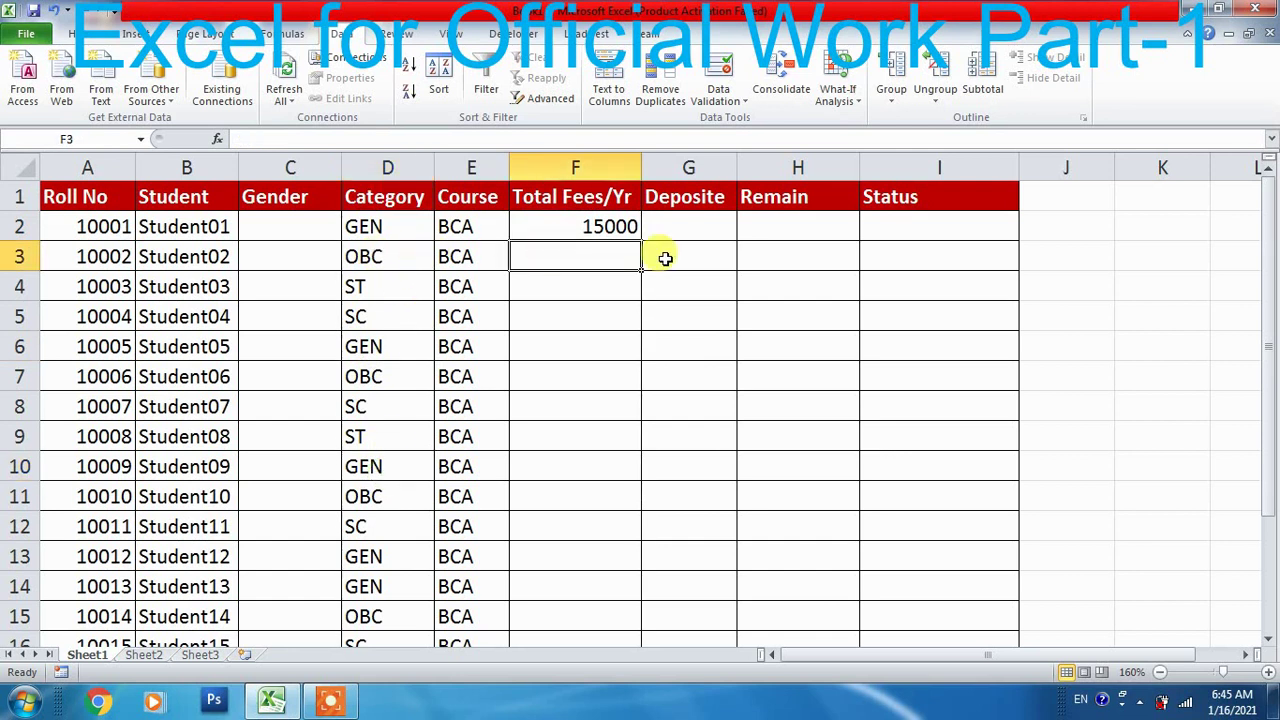
{"action": "type", "text": "10000"}
{"action": "key", "text": "Return"}
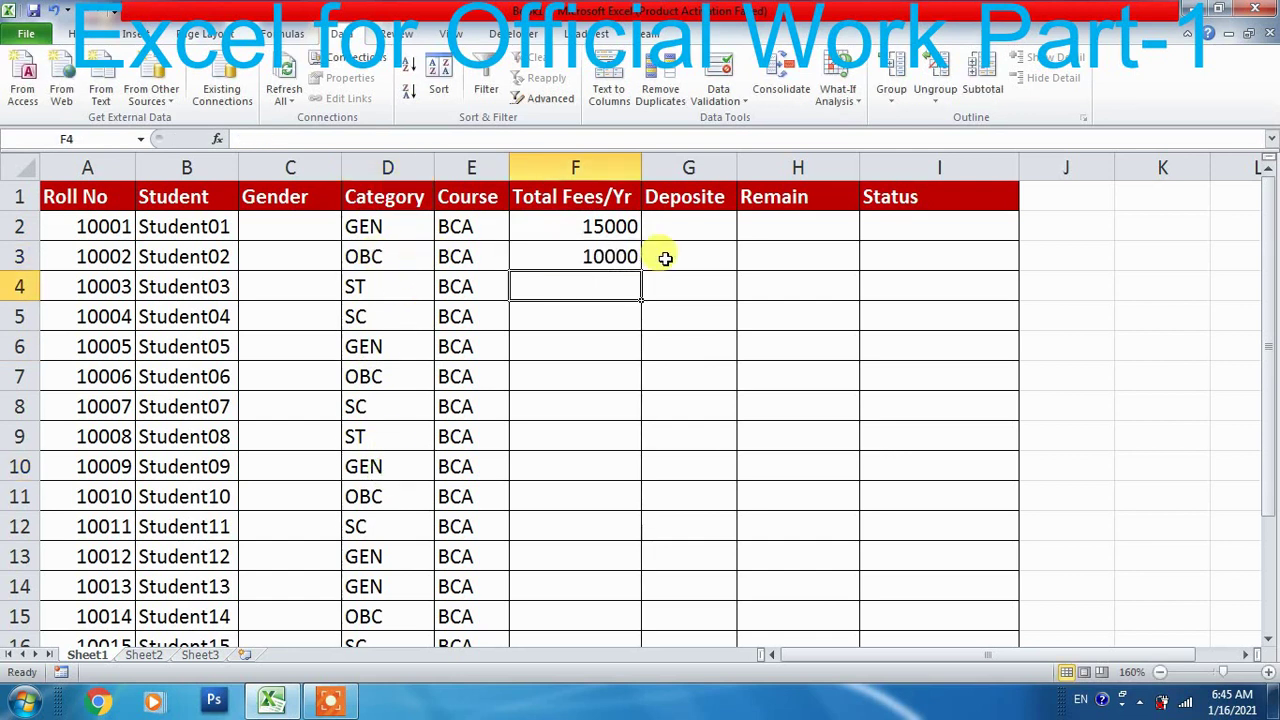
Enter 5000 as the Total Fees/Yr for the SC student in cell F5
{"action": "left_click", "coordinate": [390, 260]}
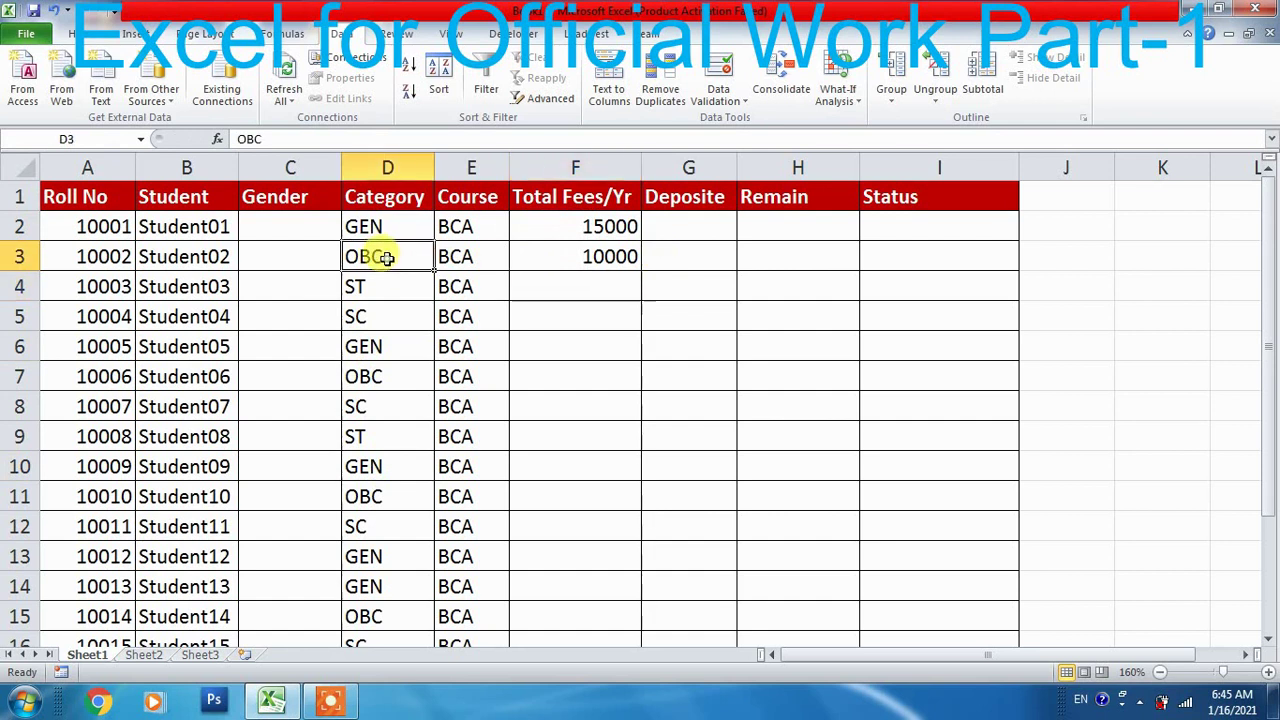
{"action": "left_click", "coordinate": [387, 460]}
{"action": "left_click", "coordinate": [389, 376]}
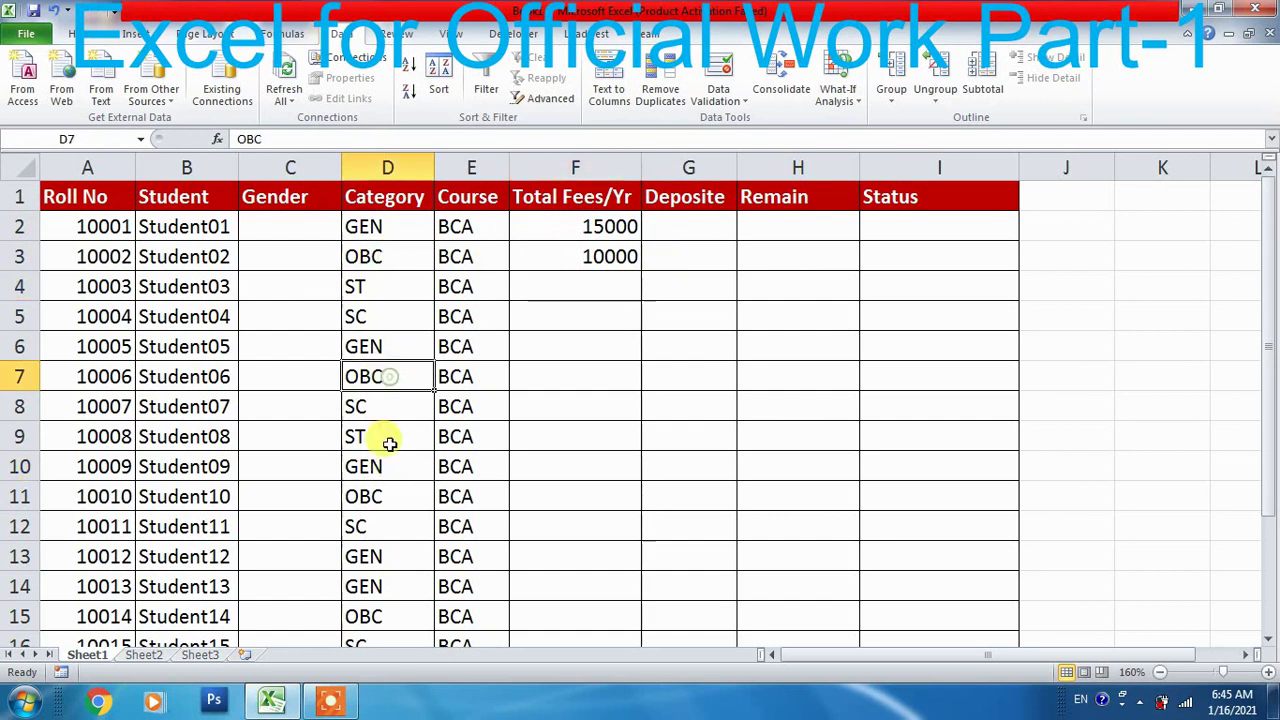
{"action": "left_click", "coordinate": [383, 495]}
{"action": "left_click", "coordinate": [546, 283]}
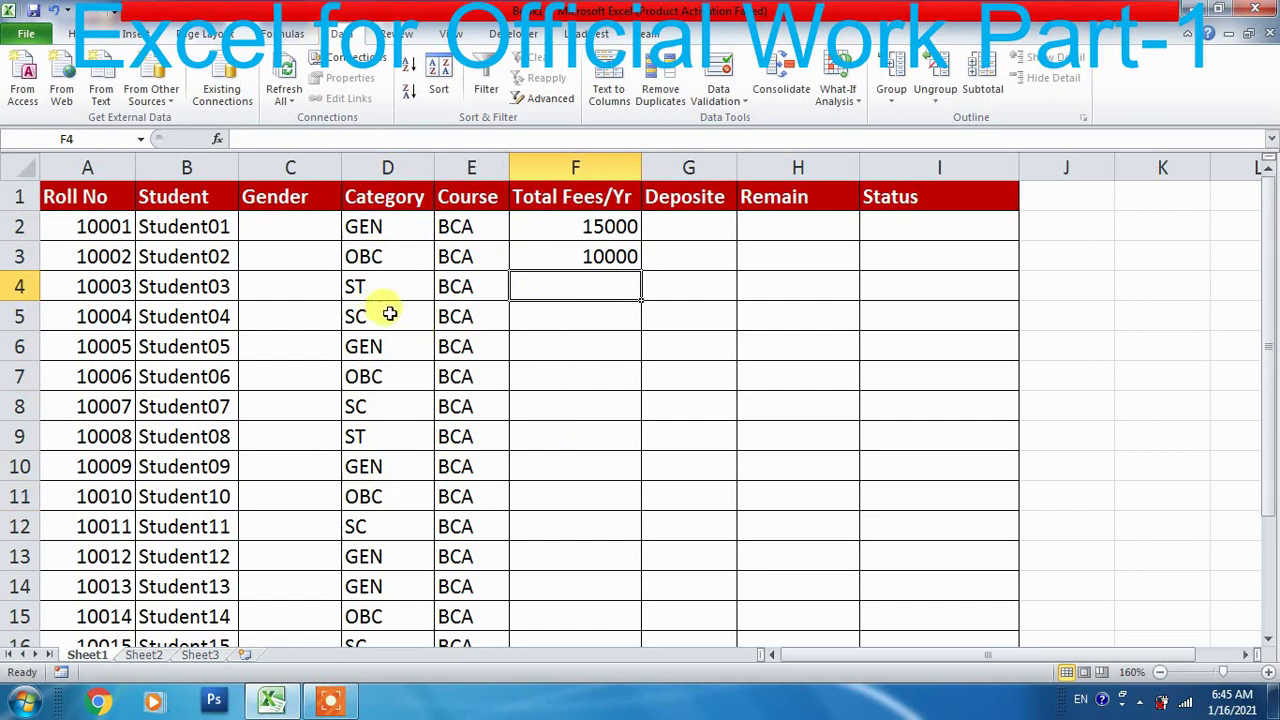
{"action": "left_click", "coordinate": [578, 319]}
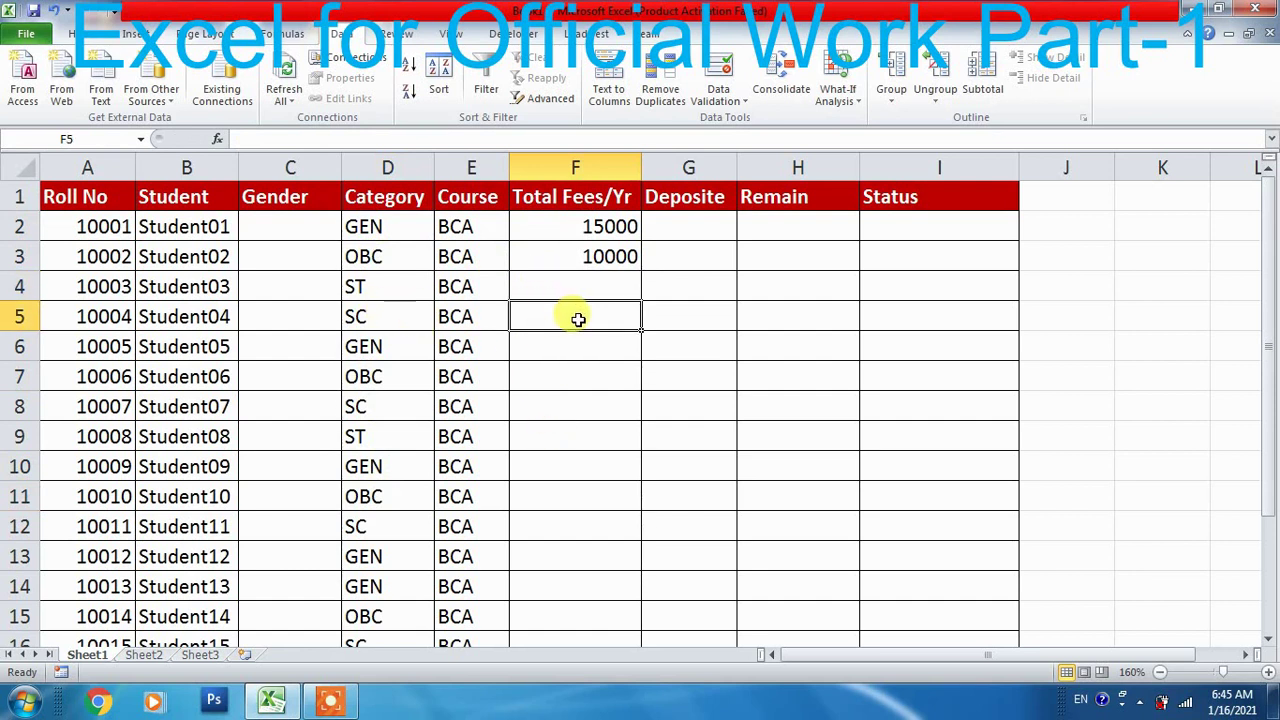
{"action": "type", "text": "5000"}
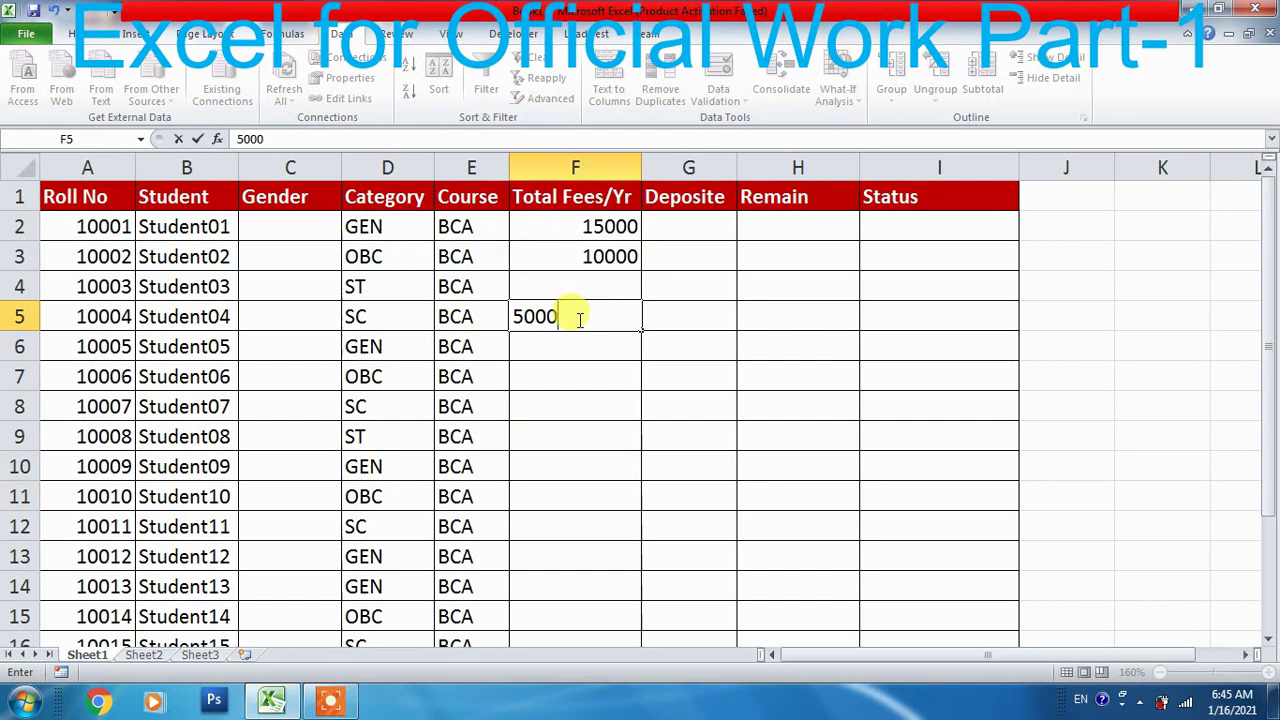
{"action": "key", "text": "Return"}
Enter 2500 as the Total Fees/Yr for the ST student in cell F4
{"action": "left_click", "coordinate": [382, 316]}
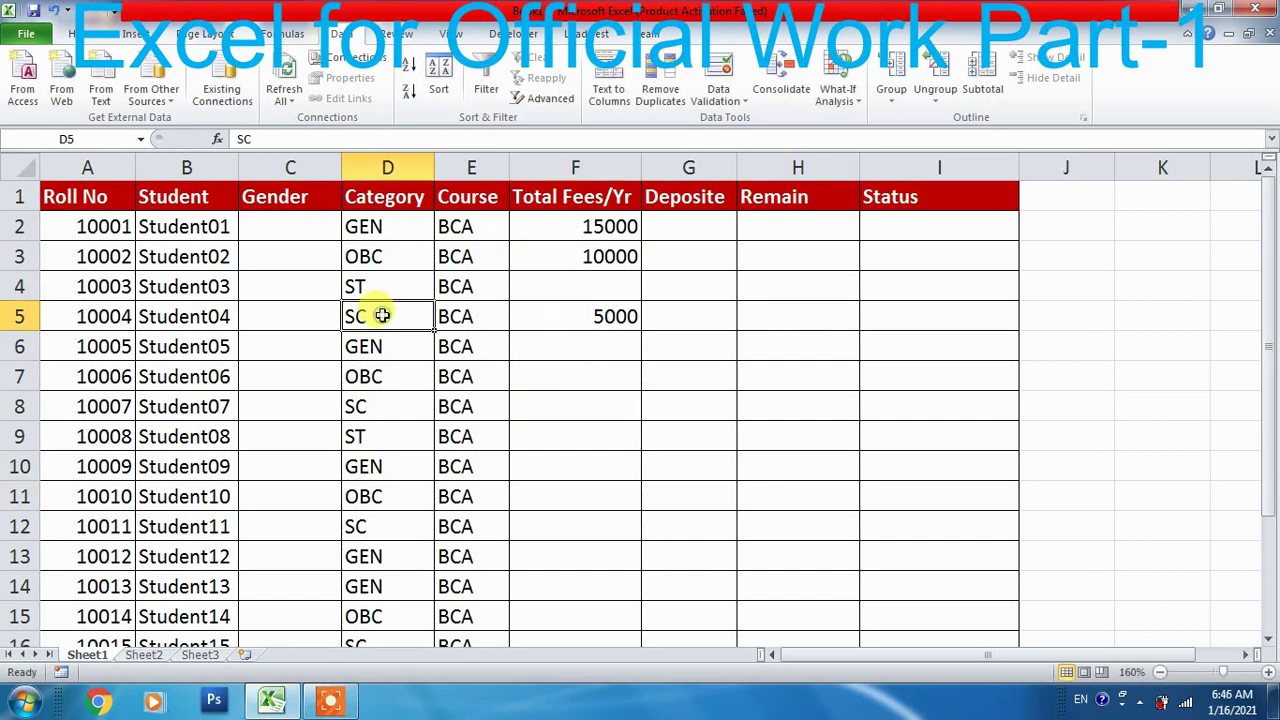
{"action": "left_click", "coordinate": [383, 527]}
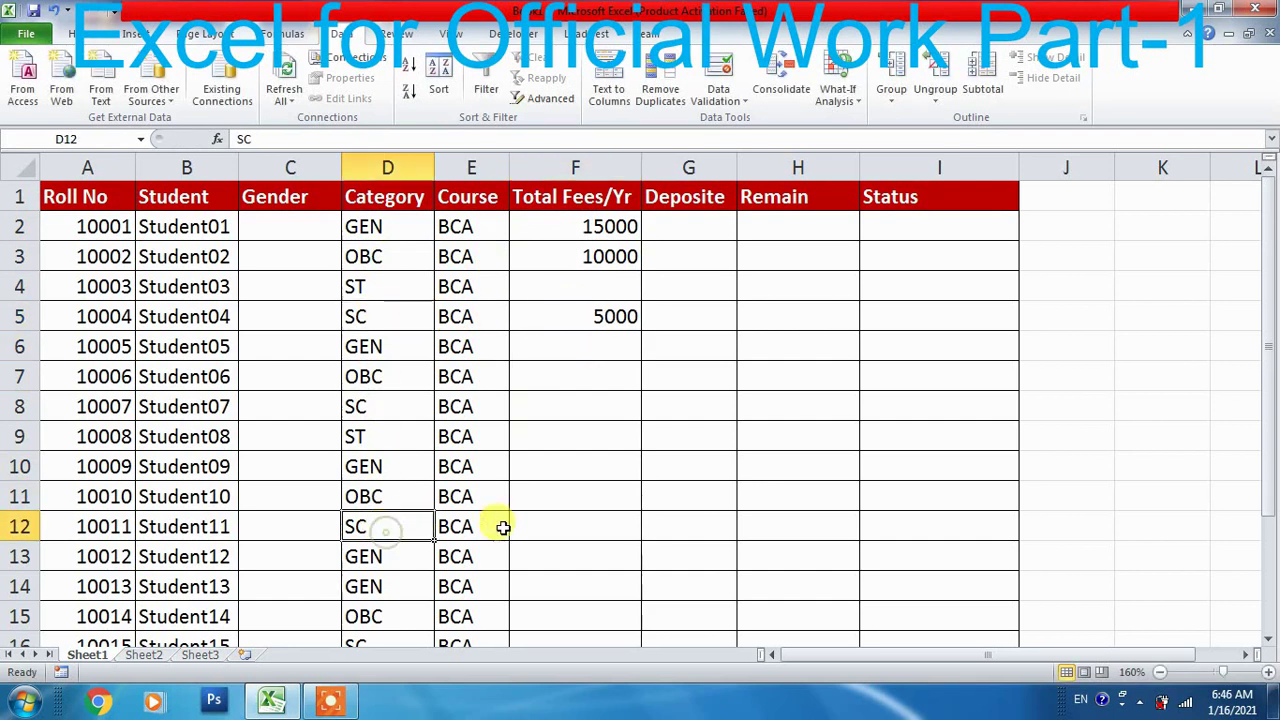
{"action": "left_click", "coordinate": [573, 527]}
{"action": "left_click", "coordinate": [578, 312]}
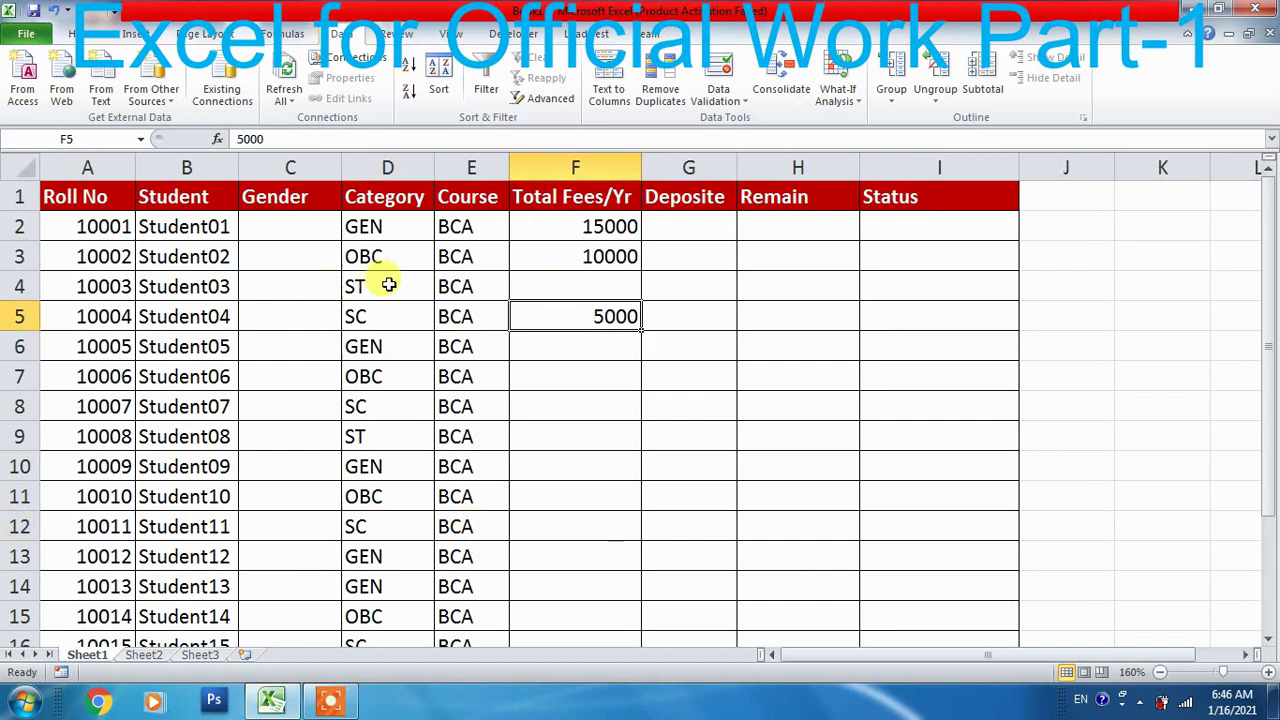
{"action": "left_click", "coordinate": [544, 282]}
{"action": "type", "text": "25"}
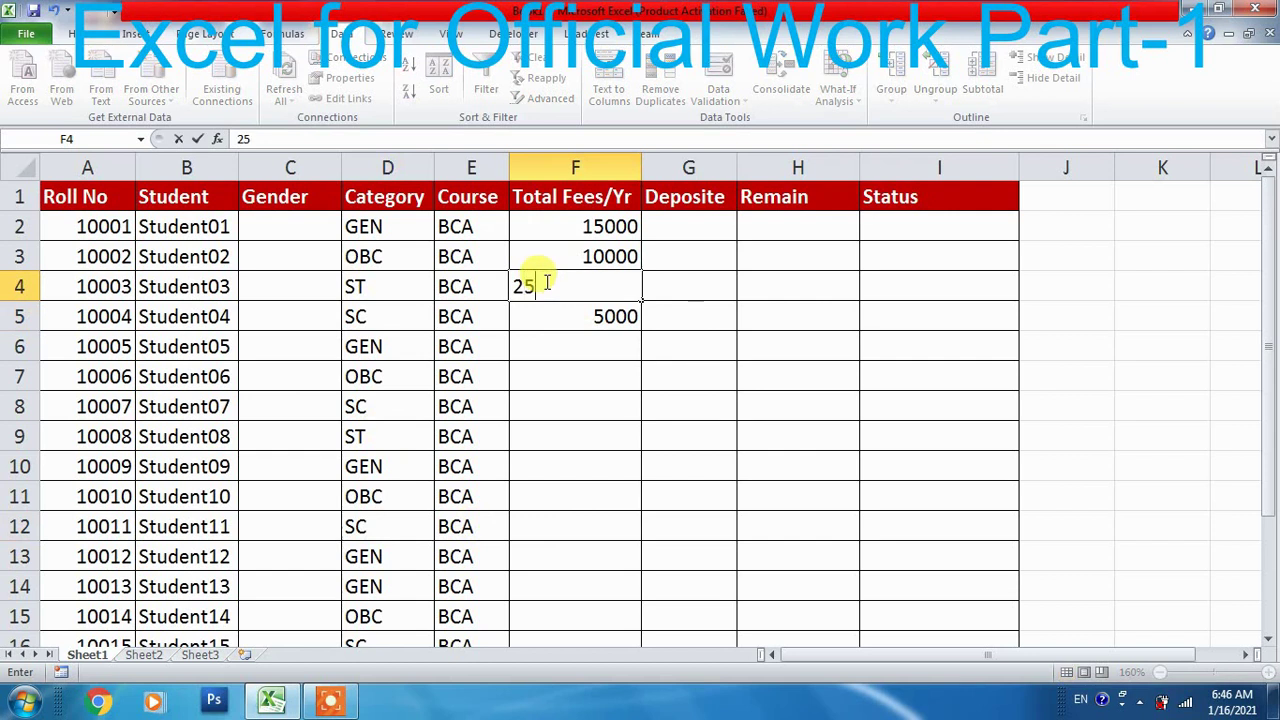
{"action": "type", "text": "00"}
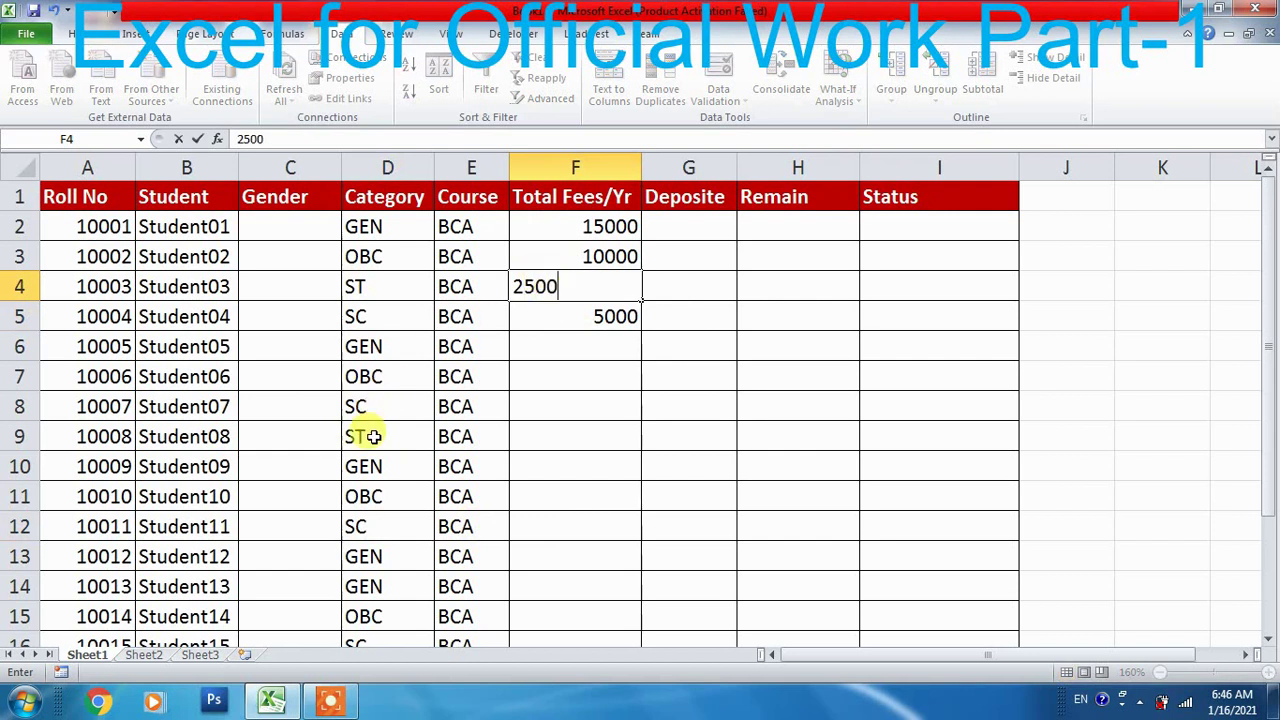
{"action": "left_click", "coordinate": [405, 433]}
{"action": "left_click", "coordinate": [550, 433]}
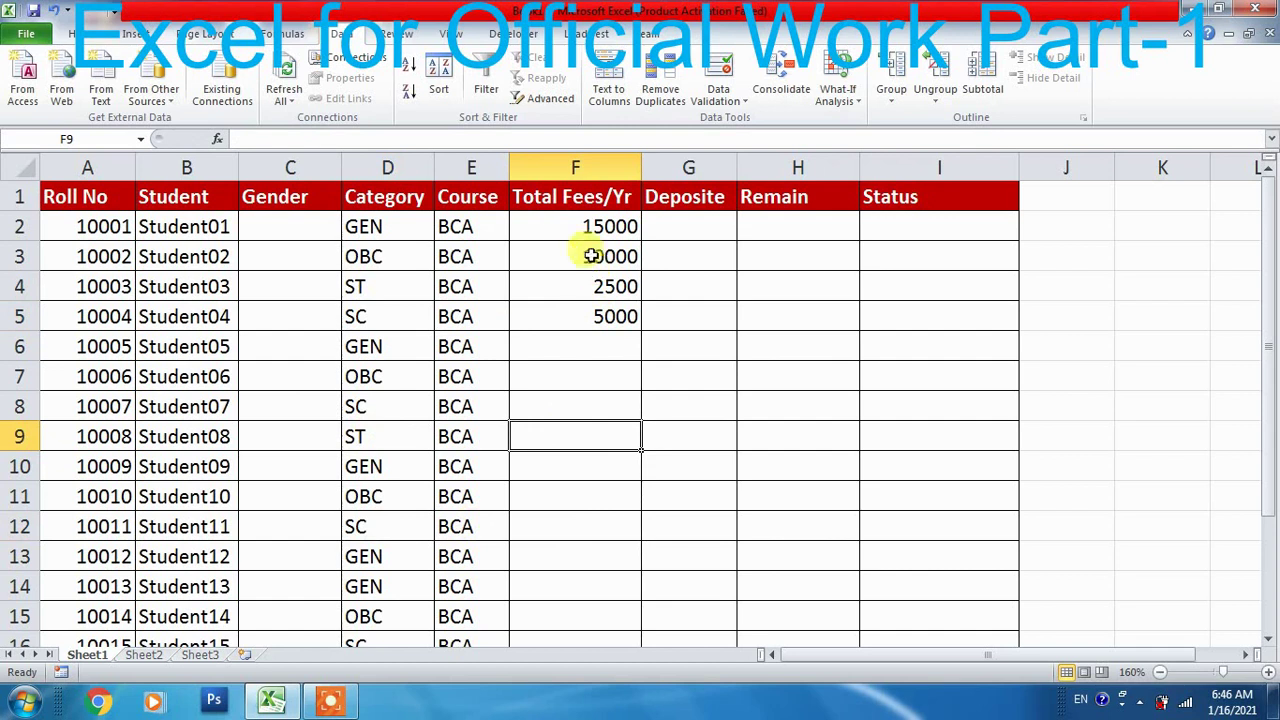
Clear the Total Fees/Yr values from cells F2:F5
{"action": "left_click_drag", "start_coordinate": [566, 220], "coordinate": [570, 318]}
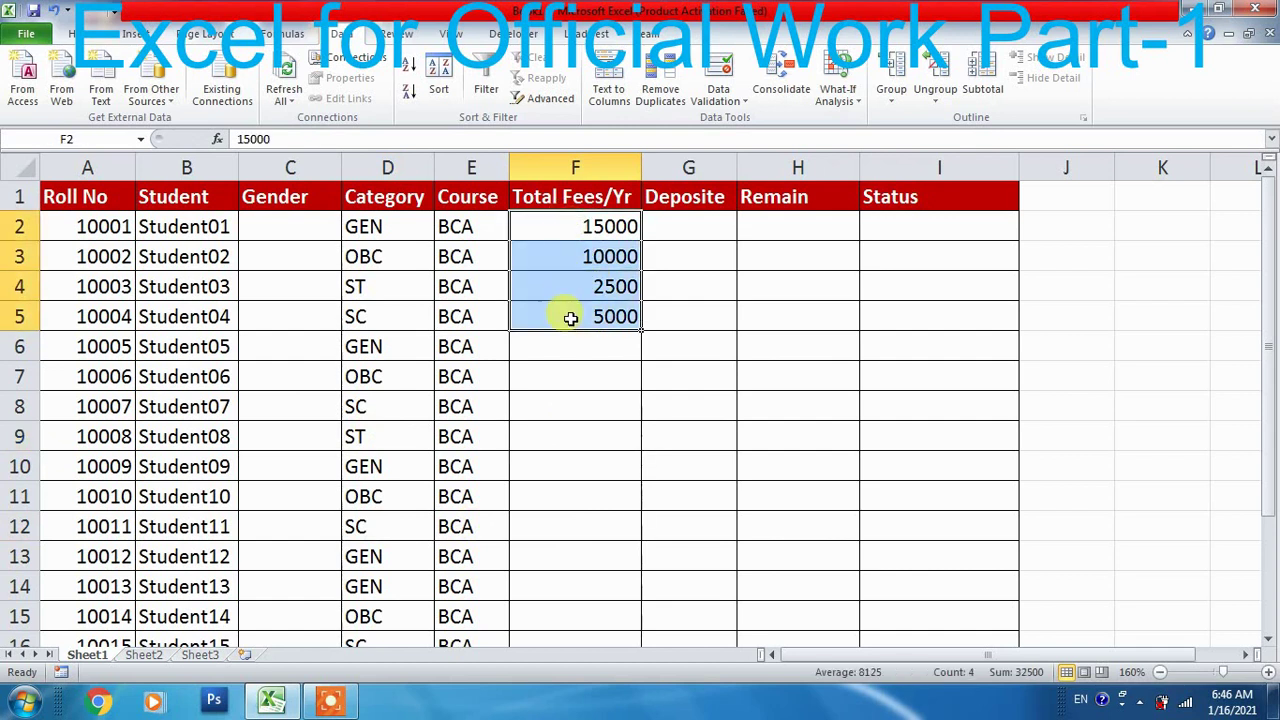
{"action": "key", "text": "Delete"}
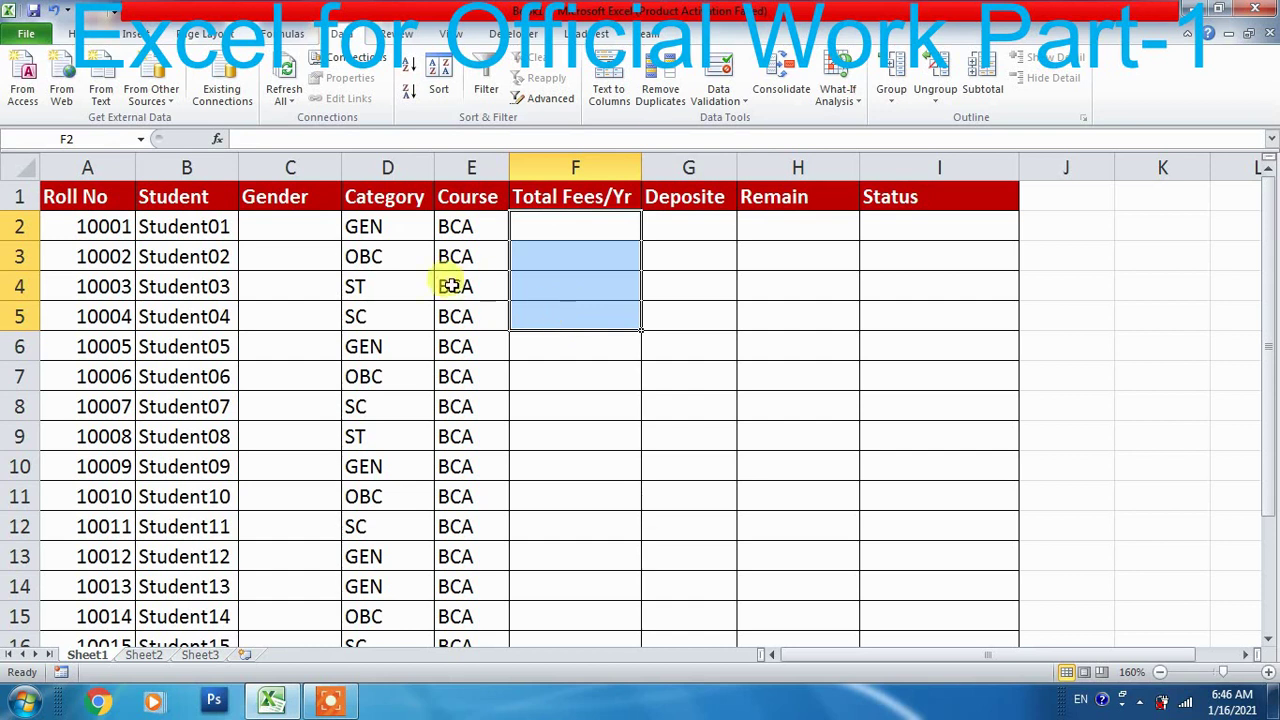
Add list data validation to Gender cell C2 with the source Male,Female
{"action": "left_click", "coordinate": [291, 224]}
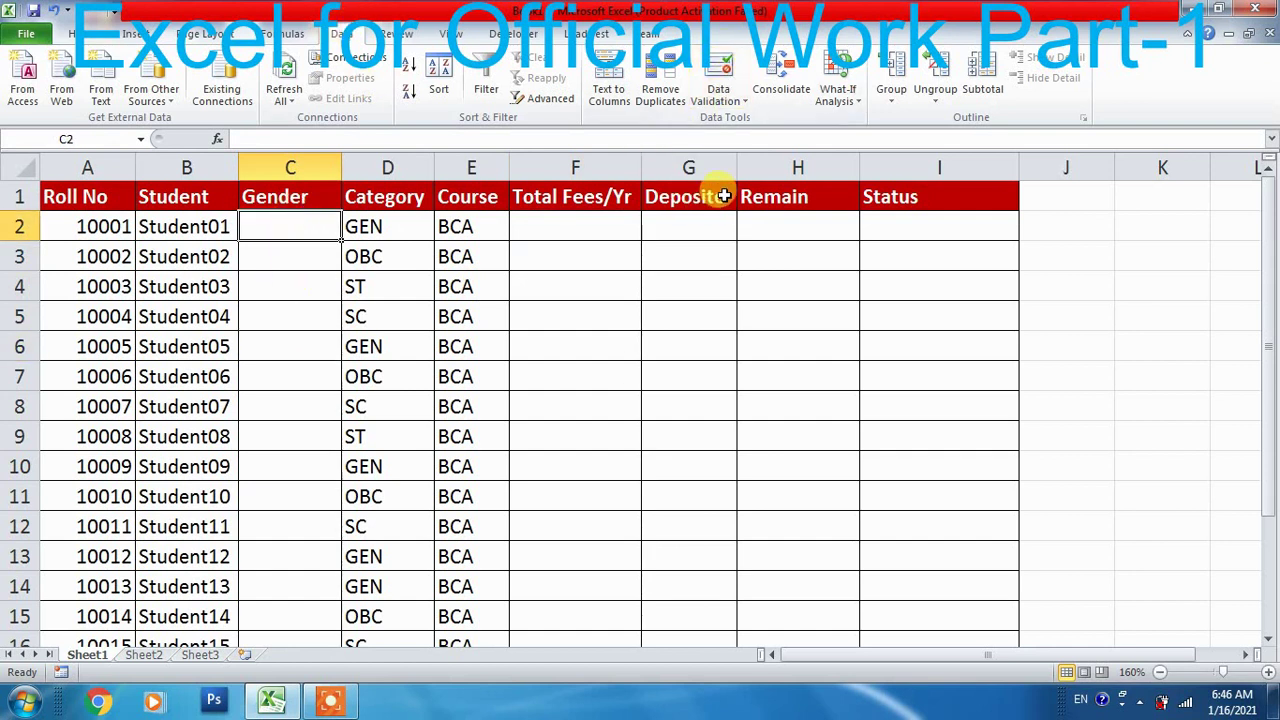
{"action": "left_click", "coordinate": [716, 70]}
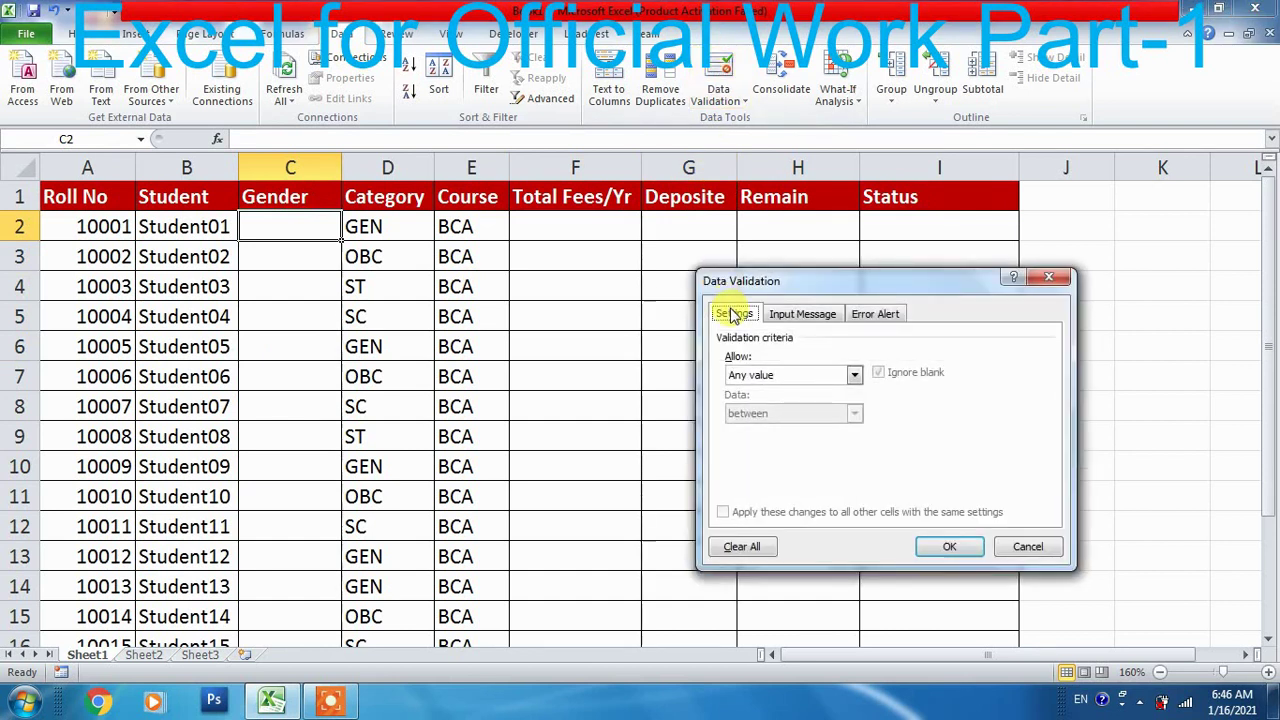
{"action": "left_click", "coordinate": [757, 374]}
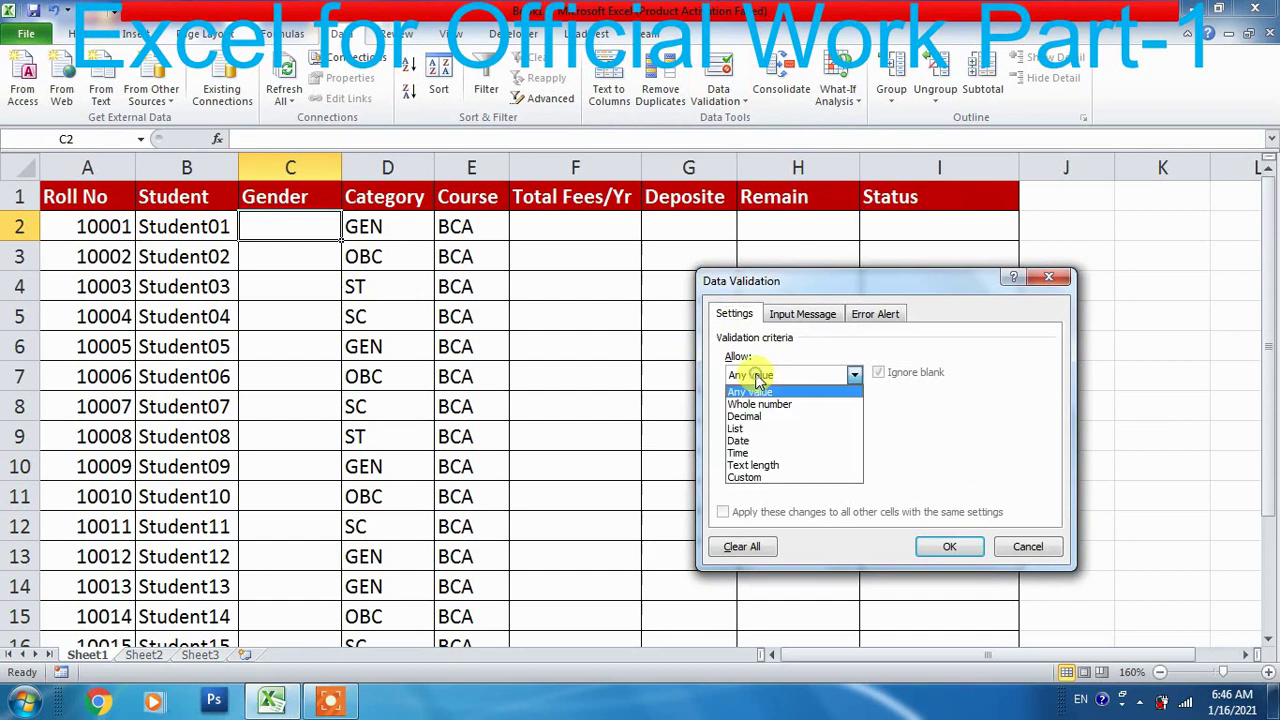
{"action": "left_click", "coordinate": [740, 428]}
{"action": "left_click", "coordinate": [760, 450]}
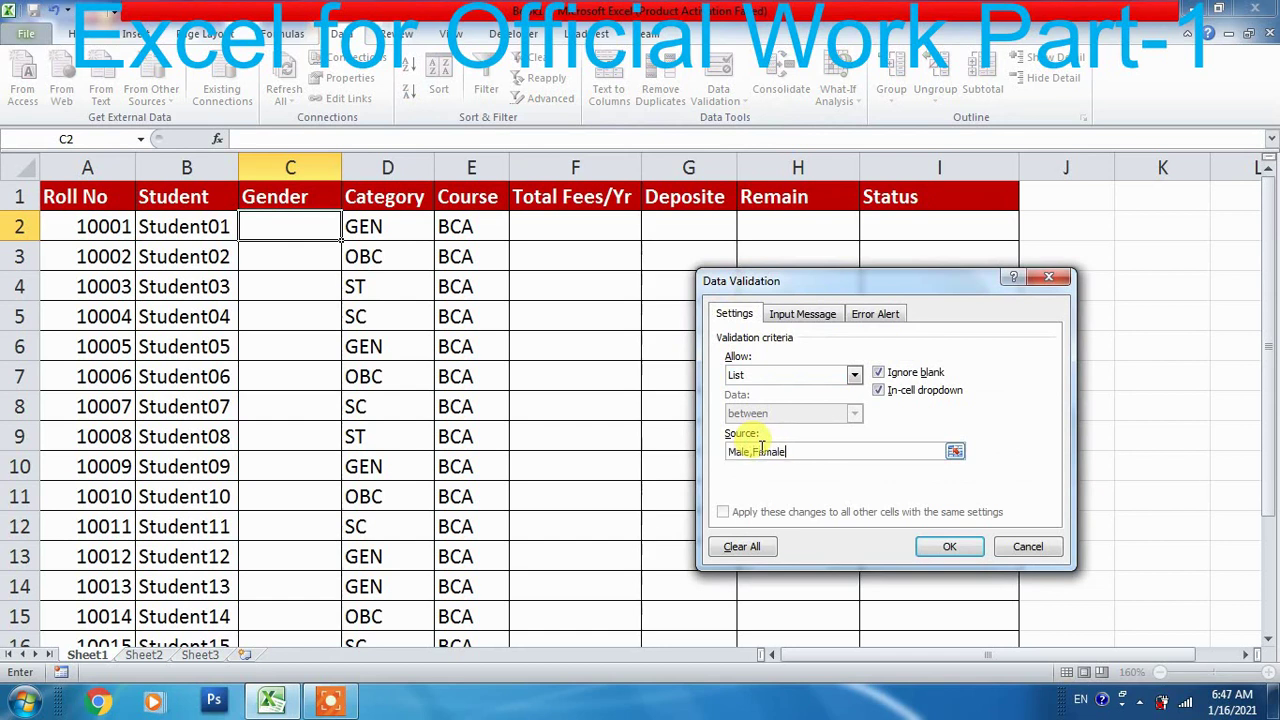
{"action": "left_click", "coordinate": [924, 545]}
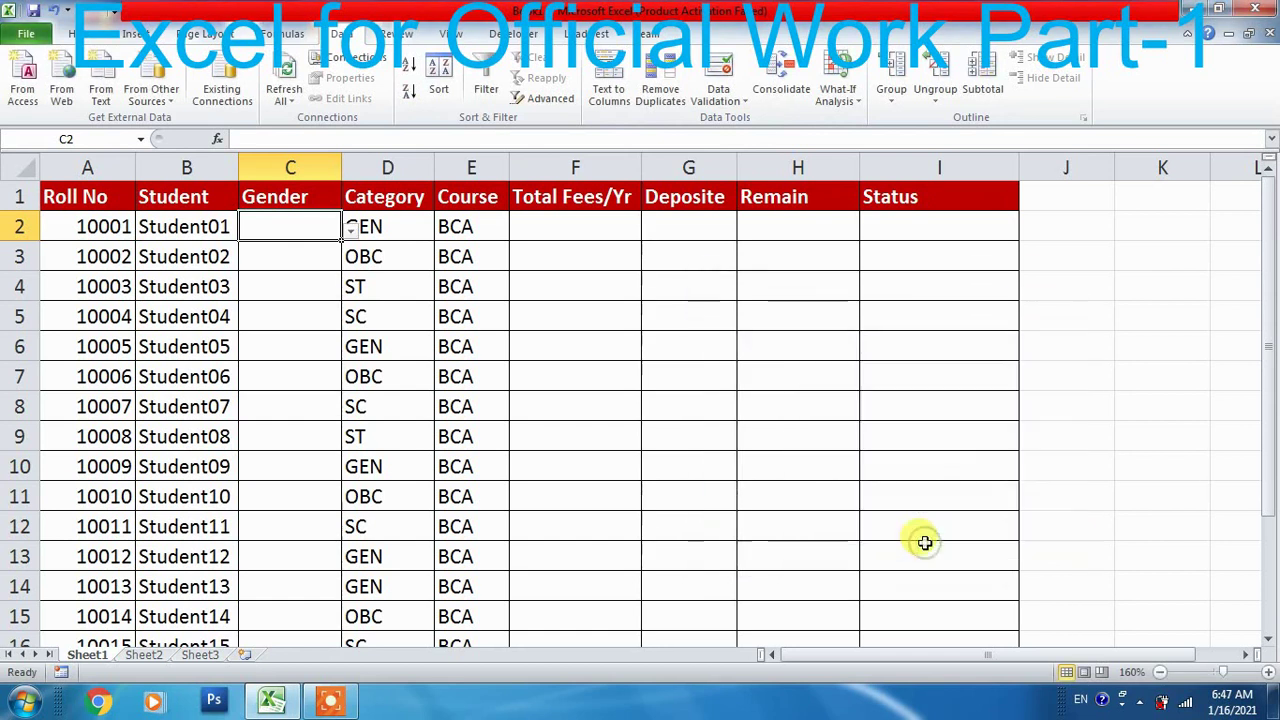
Choose Male from the list in C2 and fill it down the Gender column to C18
{"action": "left_click", "coordinate": [350, 232]}
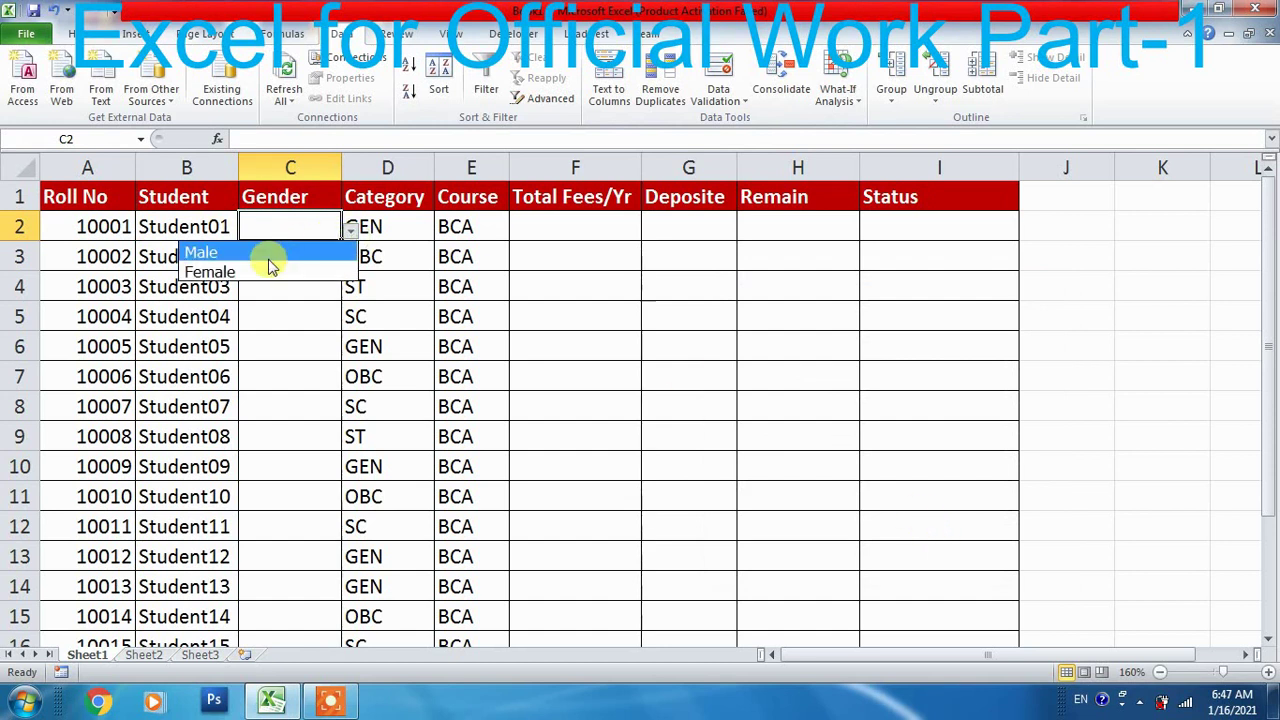
{"action": "left_click", "coordinate": [268, 254]}
{"action": "left_click", "coordinate": [312, 262]}
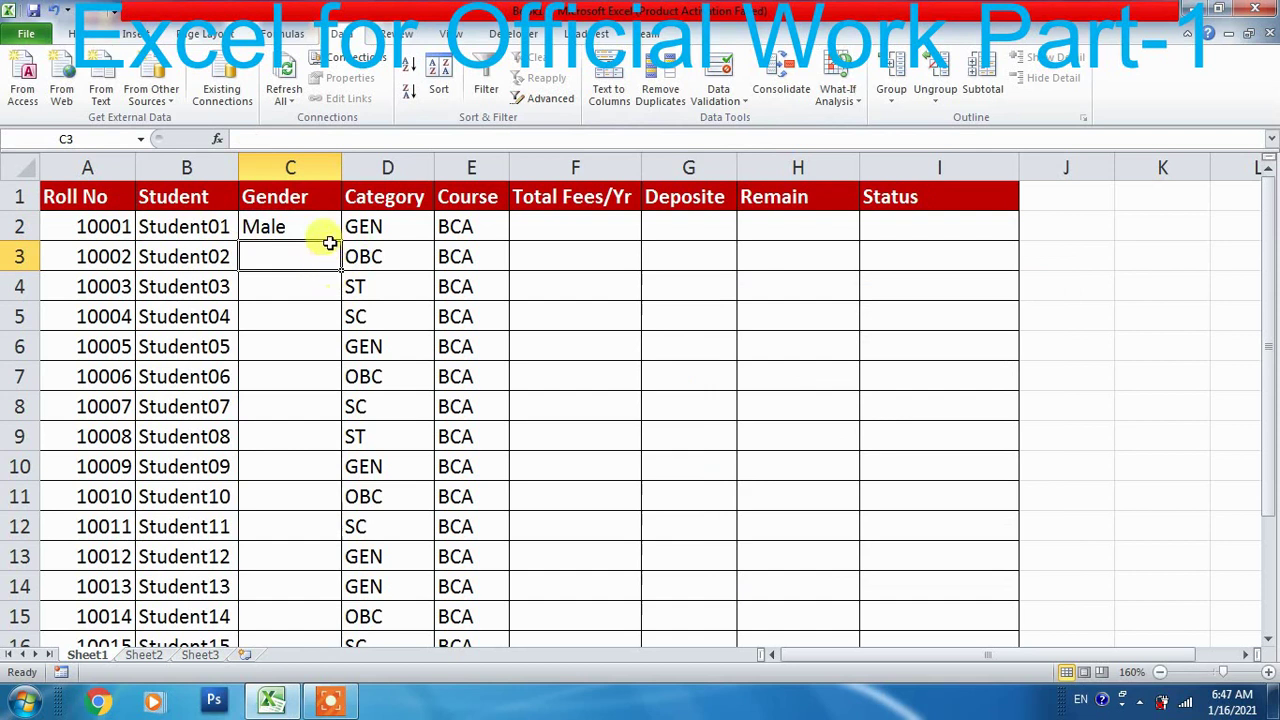
{"action": "left_click", "coordinate": [328, 230]}
{"action": "left_click_drag", "start_coordinate": [341, 241], "coordinate": [314, 591]}
{"action": "scroll", "coordinate": [330, 540], "scroll_direction": "up", "scroll_amount": 2}
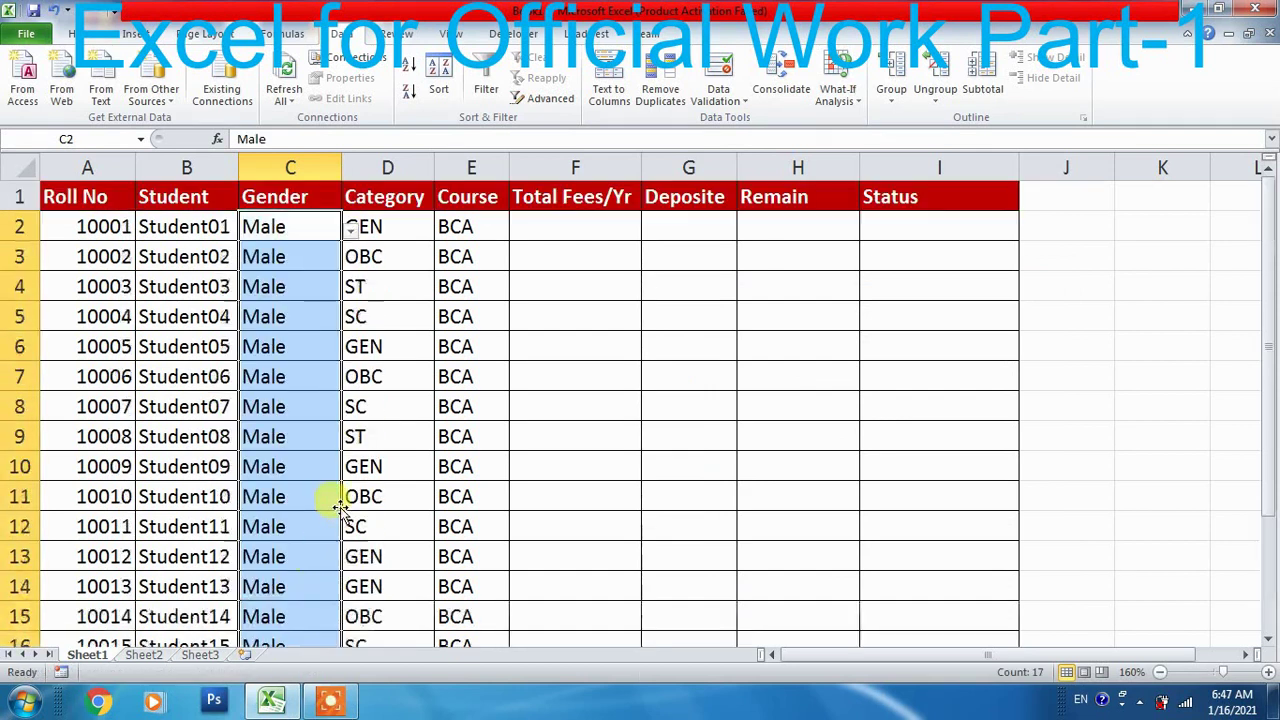
Change the gender of Student02 in C3 and Student05 in C6 to Female using the validation list
{"action": "left_click", "coordinate": [302, 232]}
{"action": "left_click", "coordinate": [296, 258]}
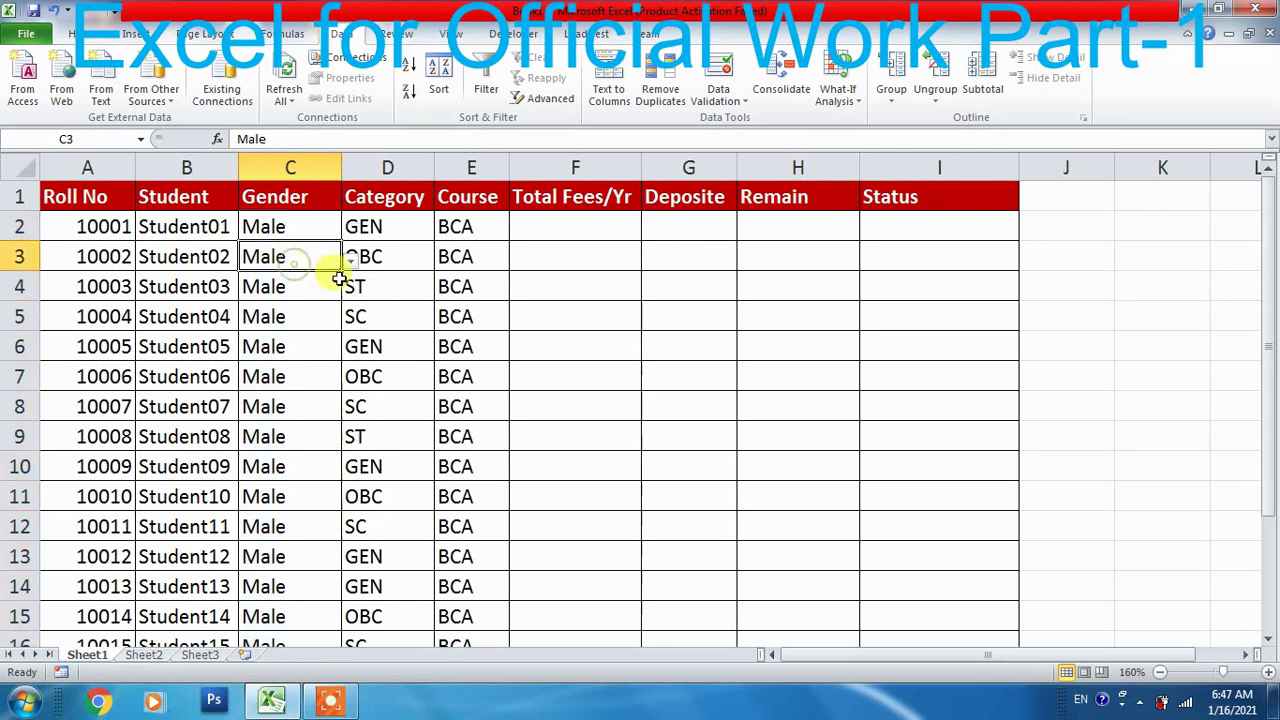
{"action": "left_click", "coordinate": [345, 260]}
{"action": "left_click", "coordinate": [314, 258]}
{"action": "left_click", "coordinate": [350, 260]}
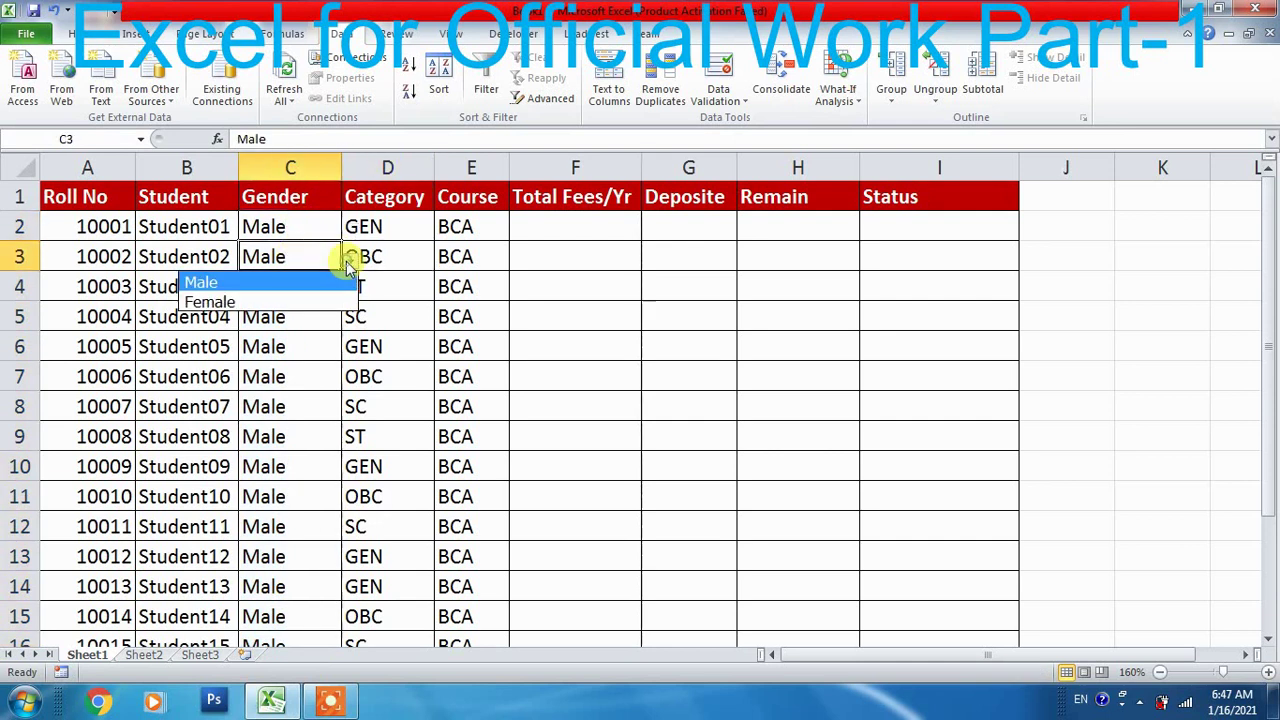
{"action": "left_click", "coordinate": [286, 300]}
{"action": "left_click", "coordinate": [326, 348]}
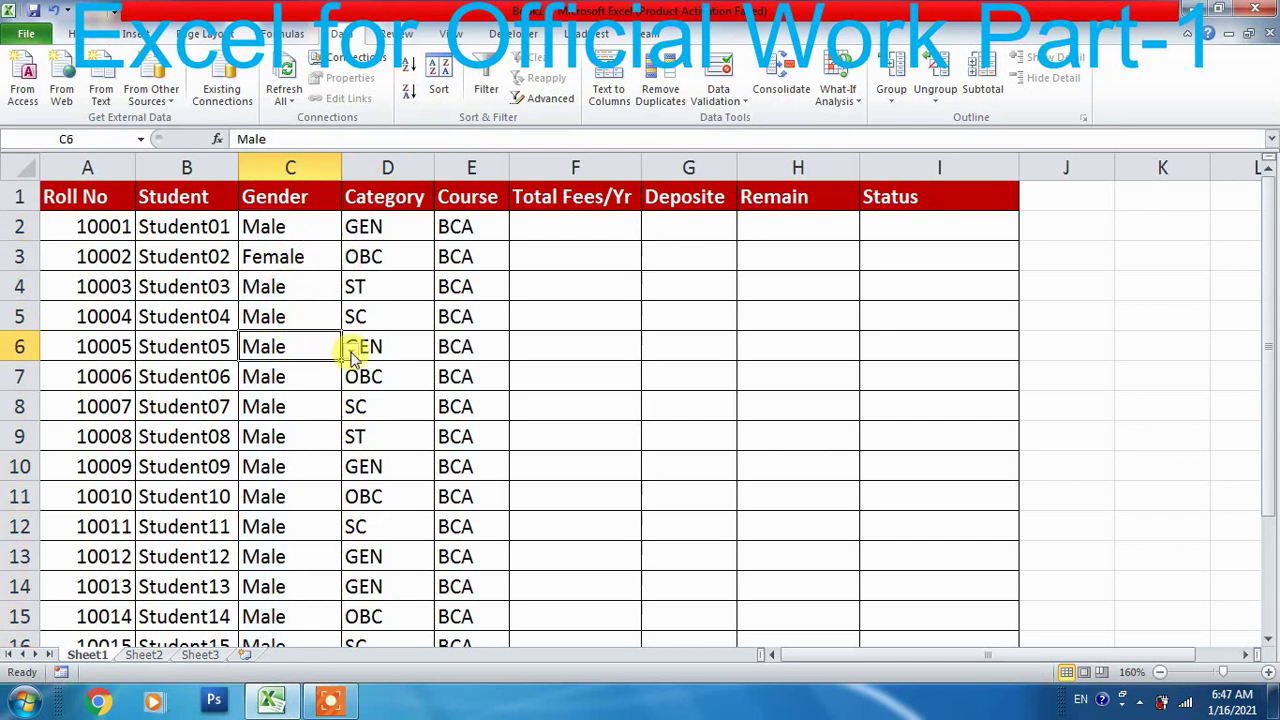
{"action": "left_click", "coordinate": [352, 358]}
{"action": "left_click", "coordinate": [345, 390]}
Change the gender of Student09 in C10 and Student13 in C14 to Female using the validation list
{"action": "left_click", "coordinate": [297, 466]}
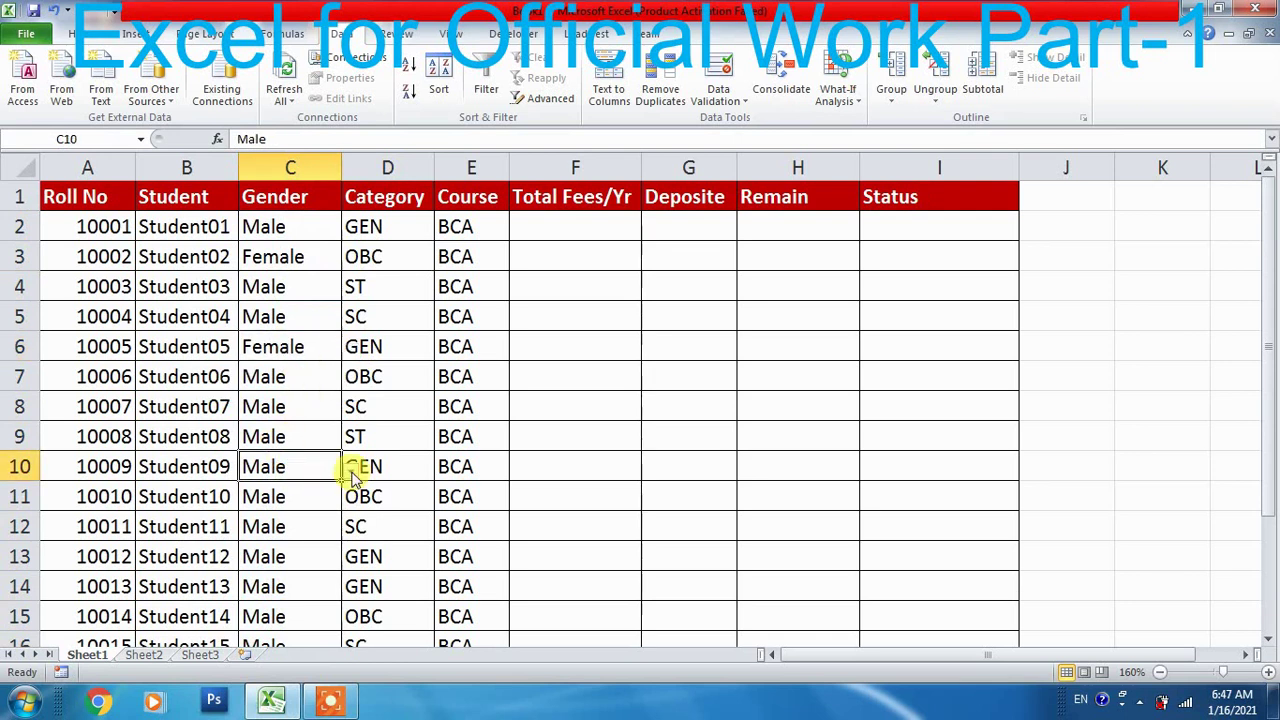
{"action": "left_click", "coordinate": [352, 468]}
{"action": "left_click", "coordinate": [286, 506]}
{"action": "scroll", "coordinate": [286, 400], "scroll_direction": "down", "scroll_amount": 2}
{"action": "left_click", "coordinate": [288, 406]}
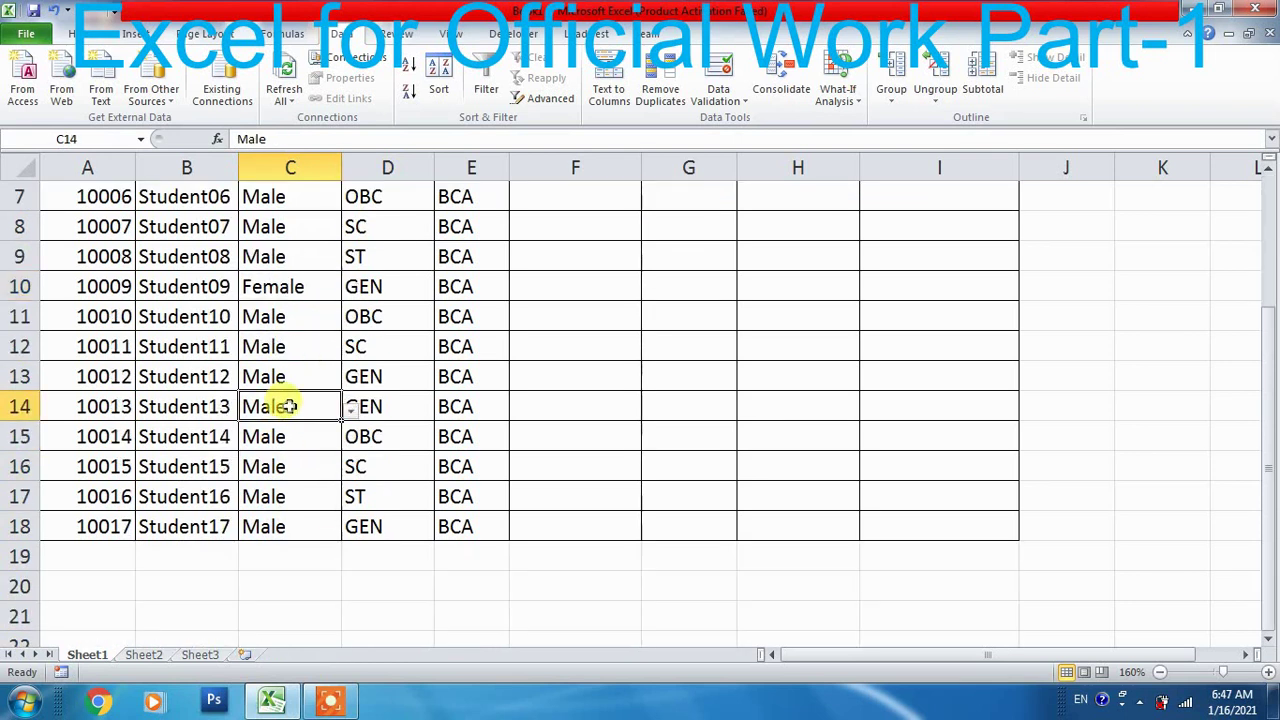
{"action": "left_click", "coordinate": [352, 412]}
{"action": "left_click", "coordinate": [286, 449]}
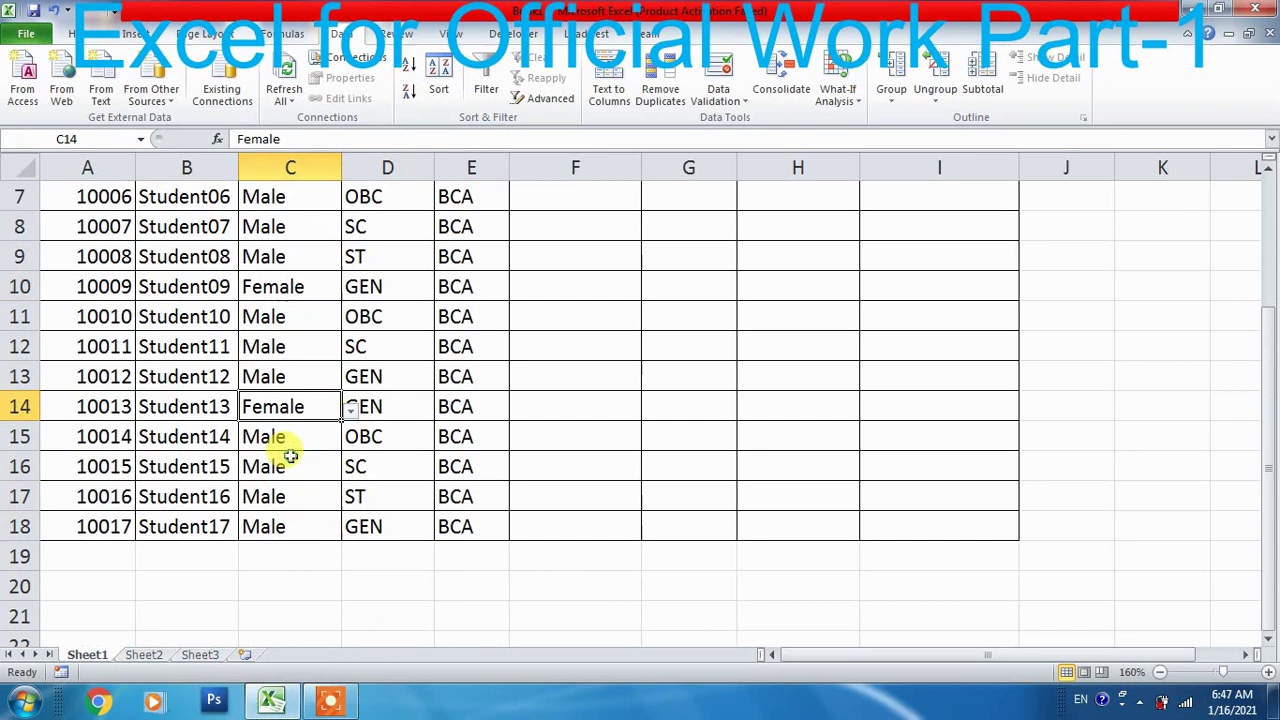
Change the gender of Student10 in C11 and Student07 in C8 to Female using the validation list
{"action": "left_click", "coordinate": [290, 318]}
{"action": "left_click", "coordinate": [351, 318]}
{"action": "left_click", "coordinate": [298, 365]}
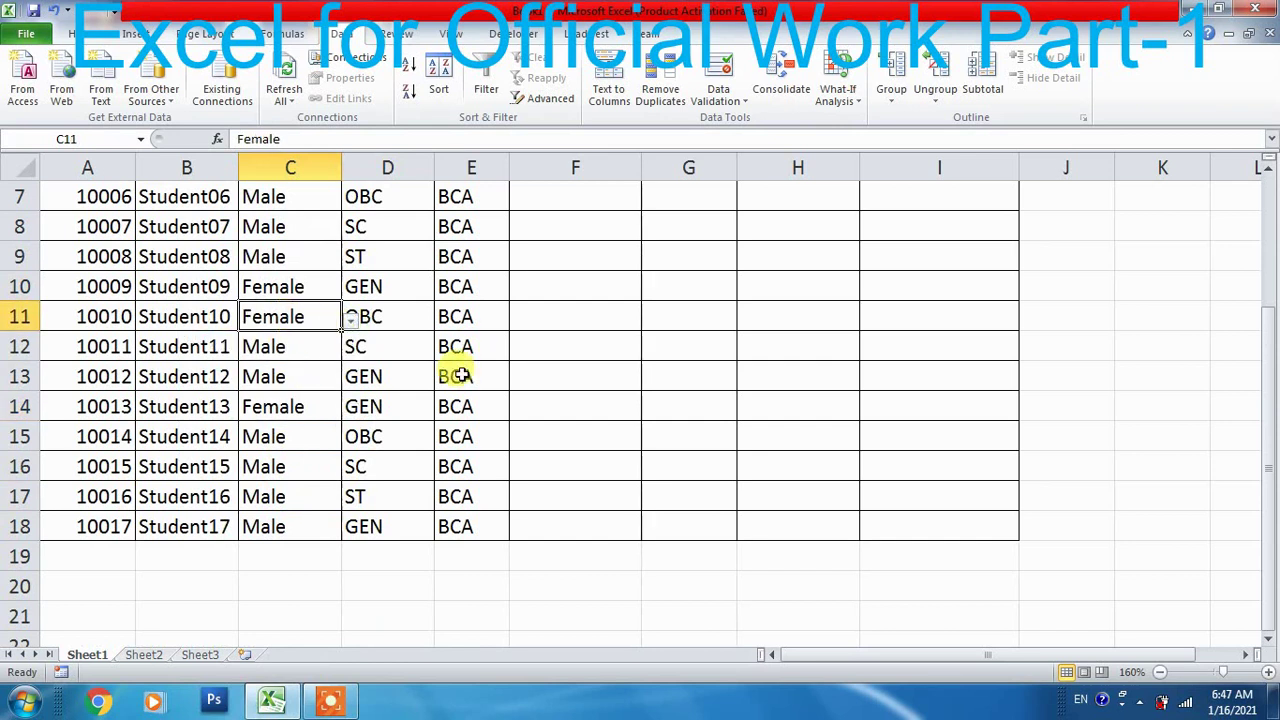
{"action": "scroll", "coordinate": [460, 374], "scroll_direction": "up", "scroll_amount": 2}
{"action": "left_click", "coordinate": [286, 405]}
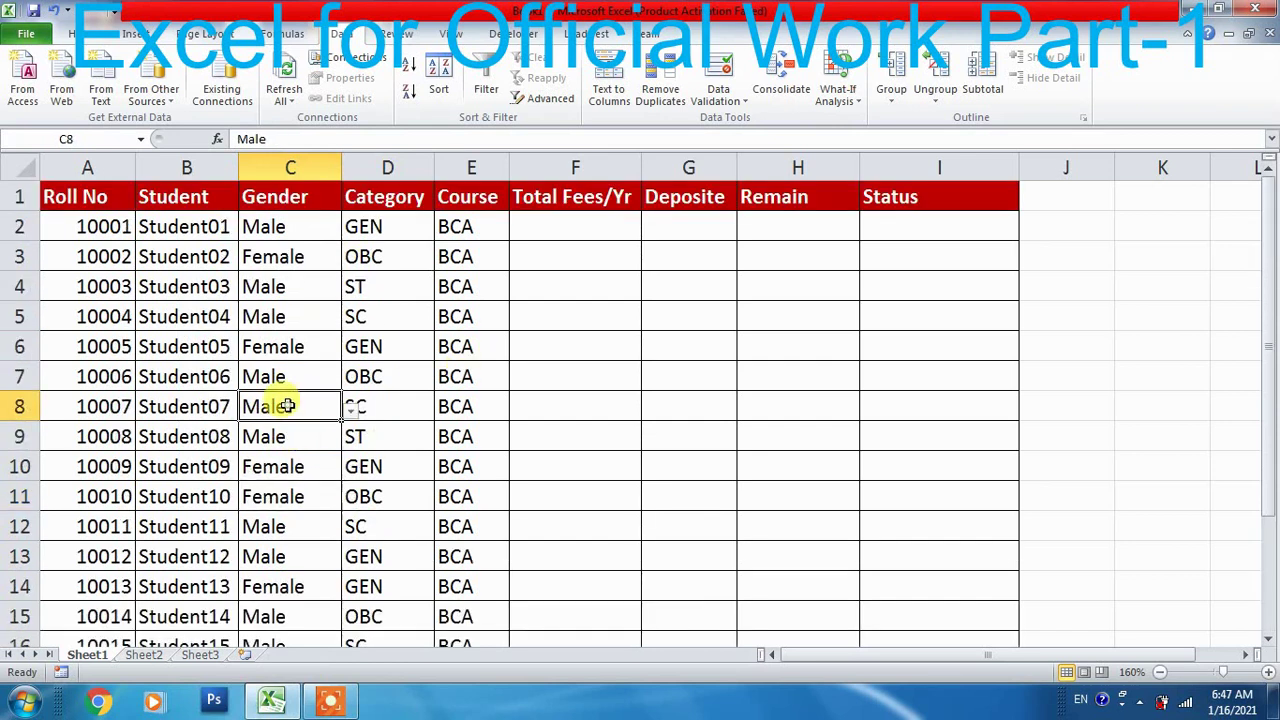
{"action": "left_click", "coordinate": [352, 410]}
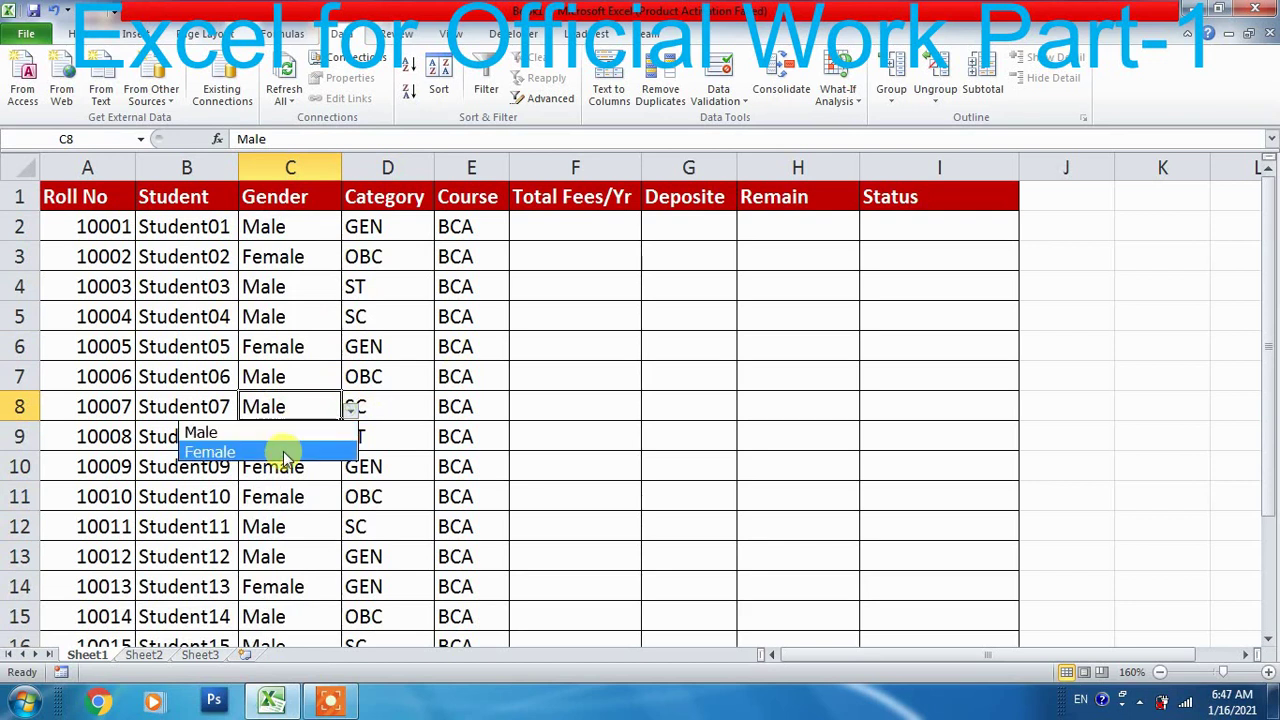
{"action": "left_click", "coordinate": [283, 451]}
Try a manual Total Fees/Yr of 15000 in F2 for the first GEN student and clear the cell again
{"action": "left_click", "coordinate": [580, 228]}
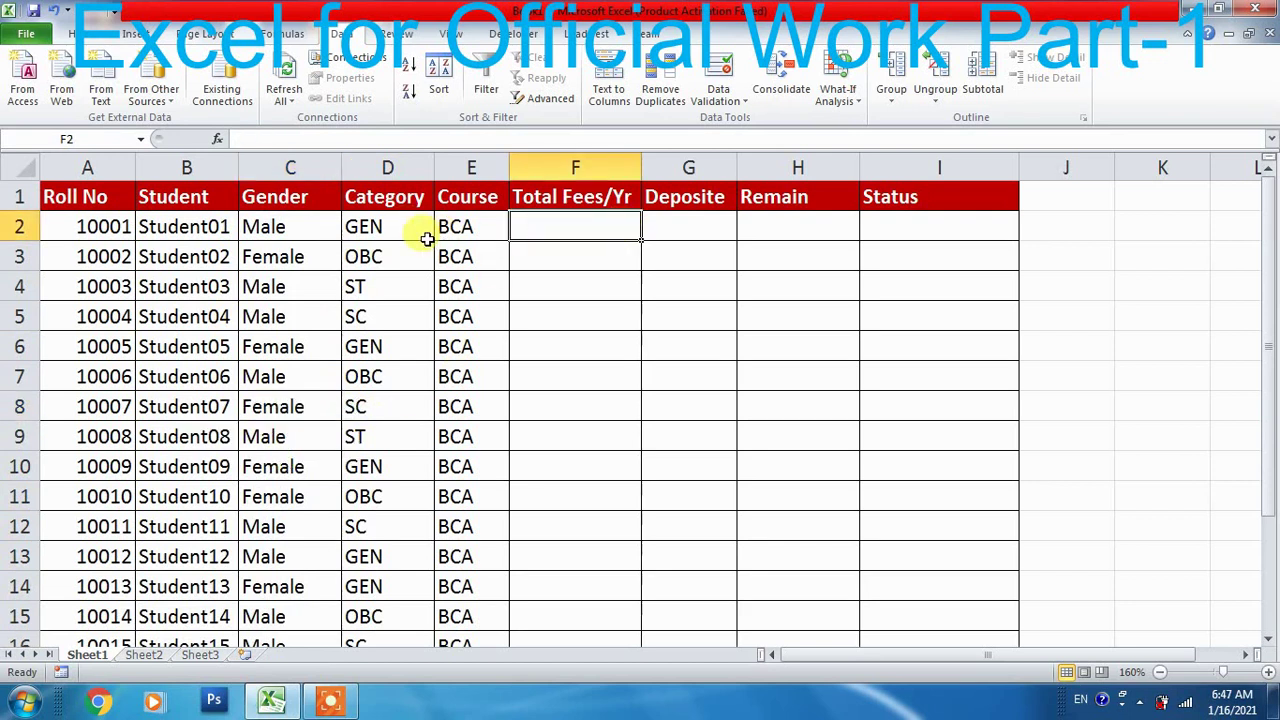
{"action": "left_click", "coordinate": [371, 227]}
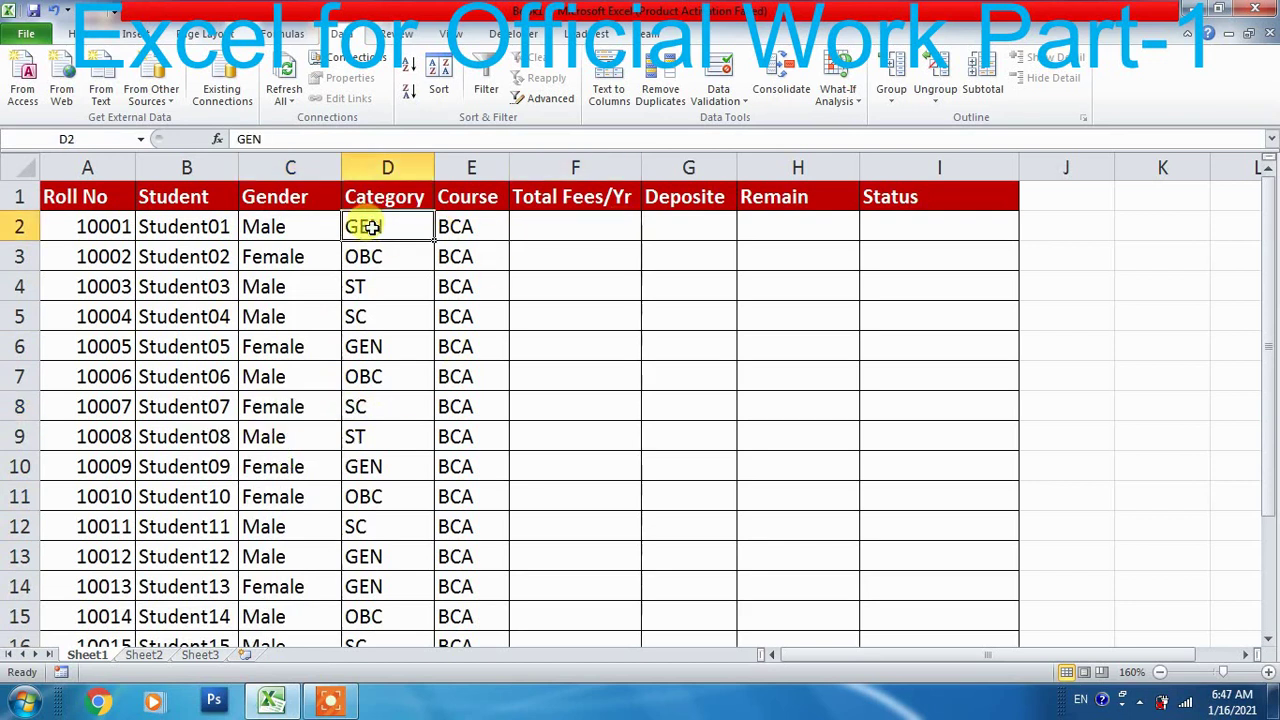
{"action": "left_click", "coordinate": [586, 222]}
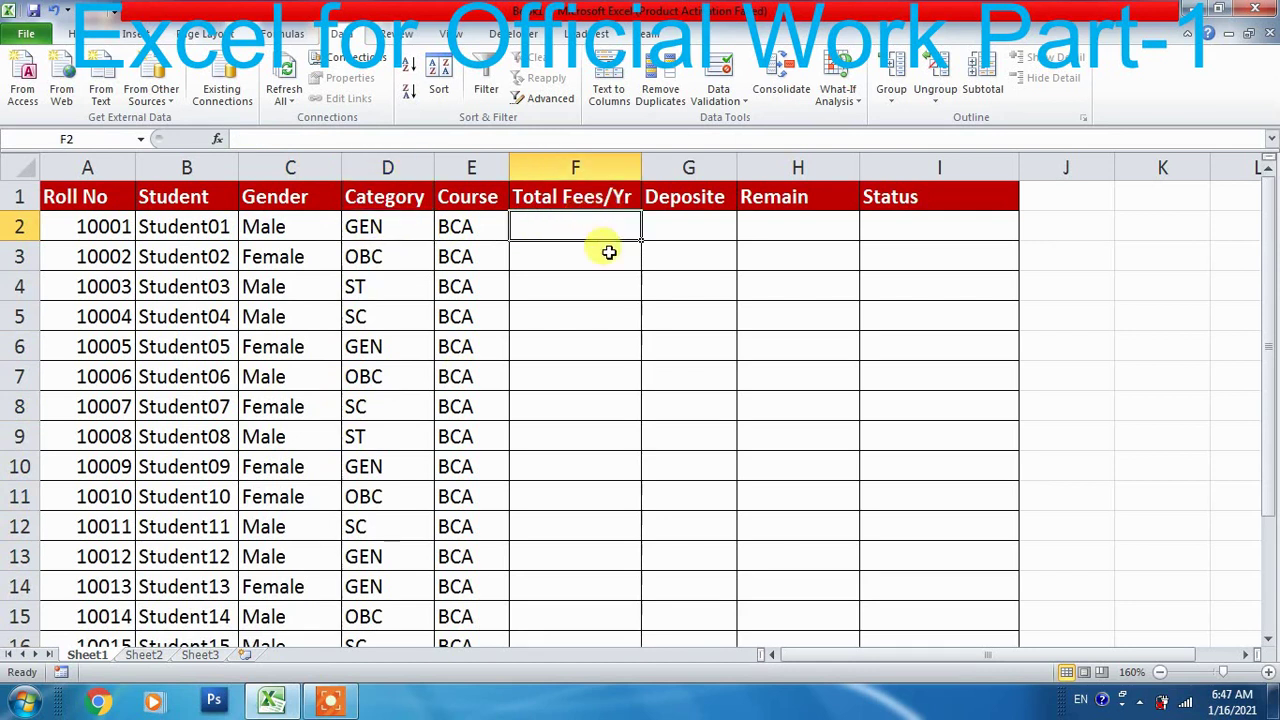
{"action": "type", "text": "151000"}
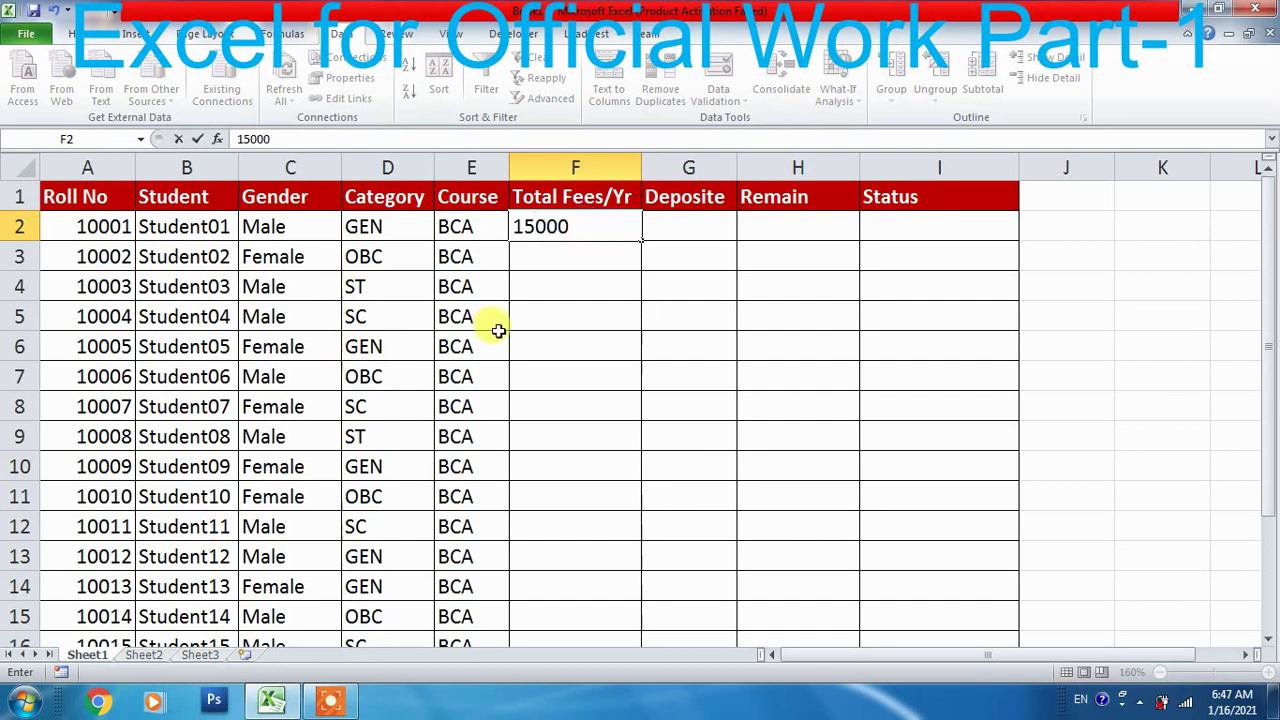
{"action": "left_click", "coordinate": [557, 343]}
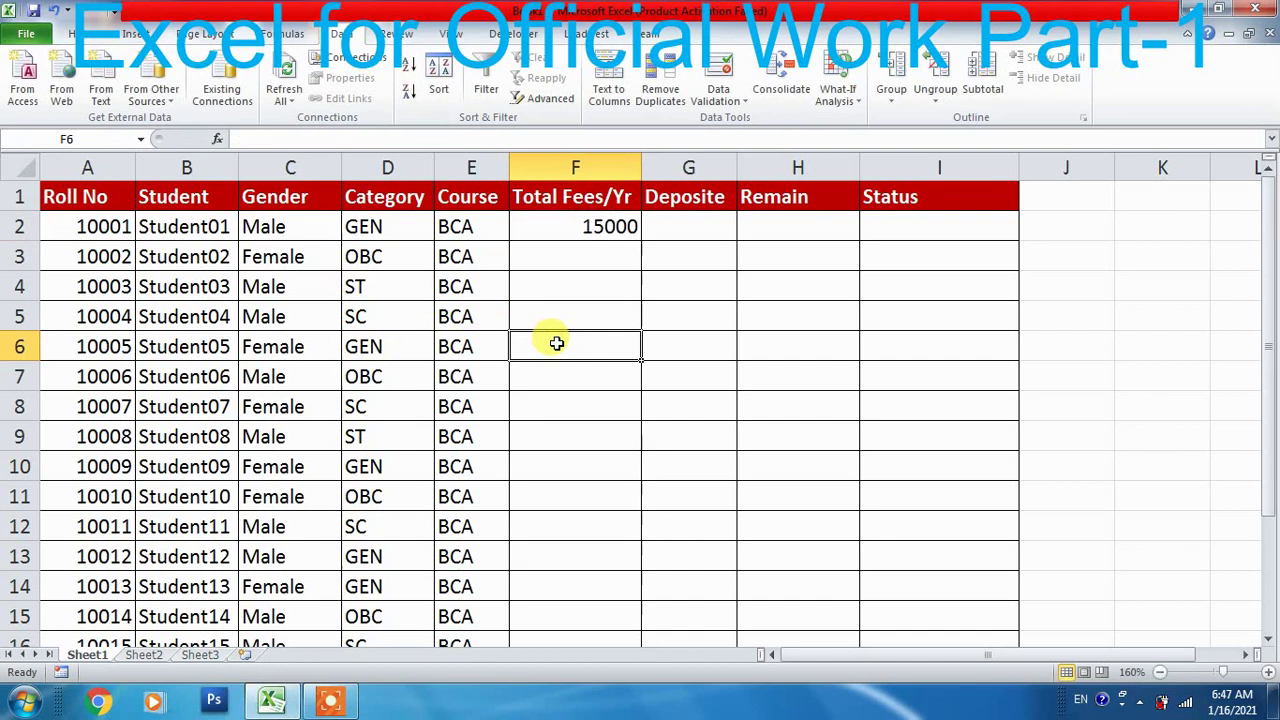
{"action": "left_click", "coordinate": [593, 230]}
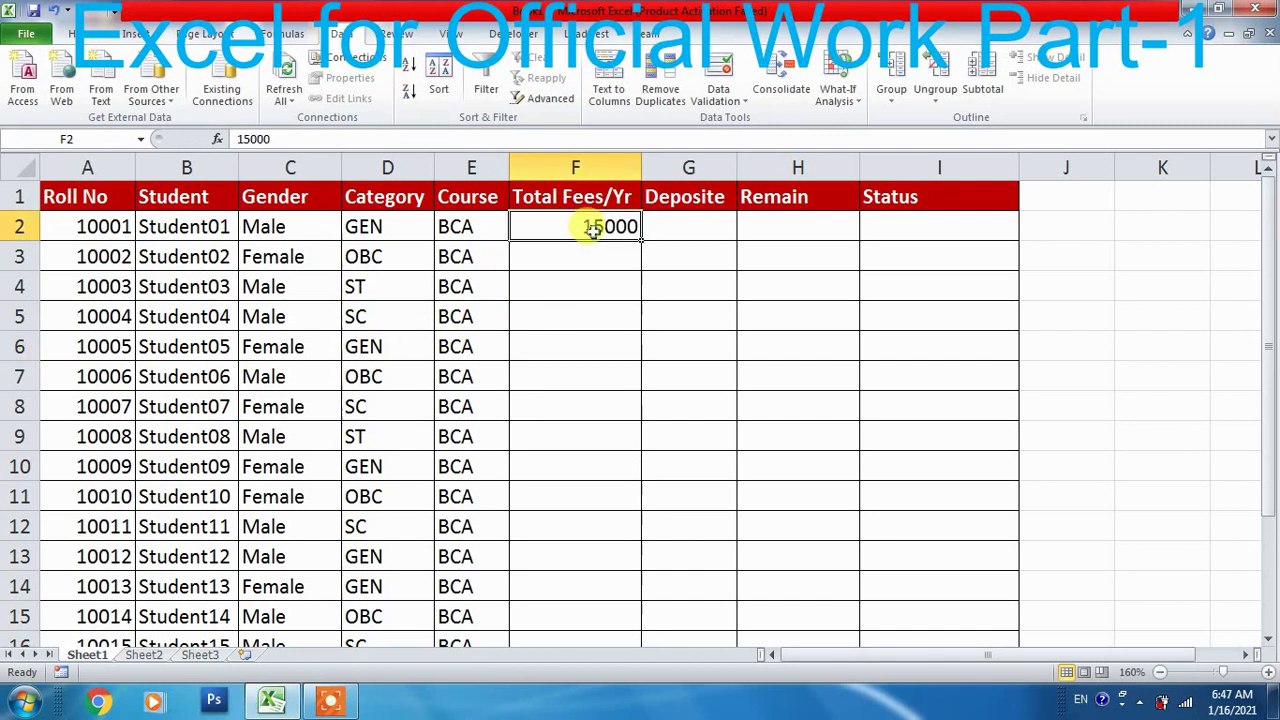
{"action": "key", "text": "Delete"}
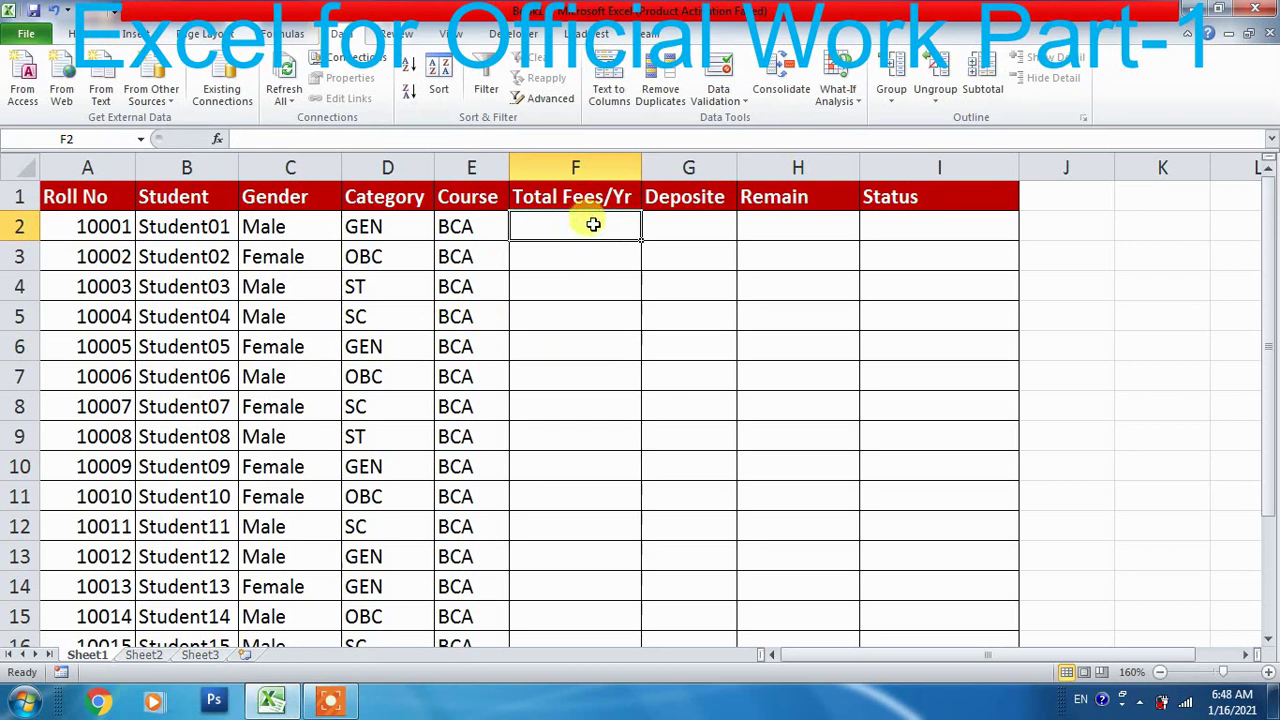
{"action": "type", "text": "="}
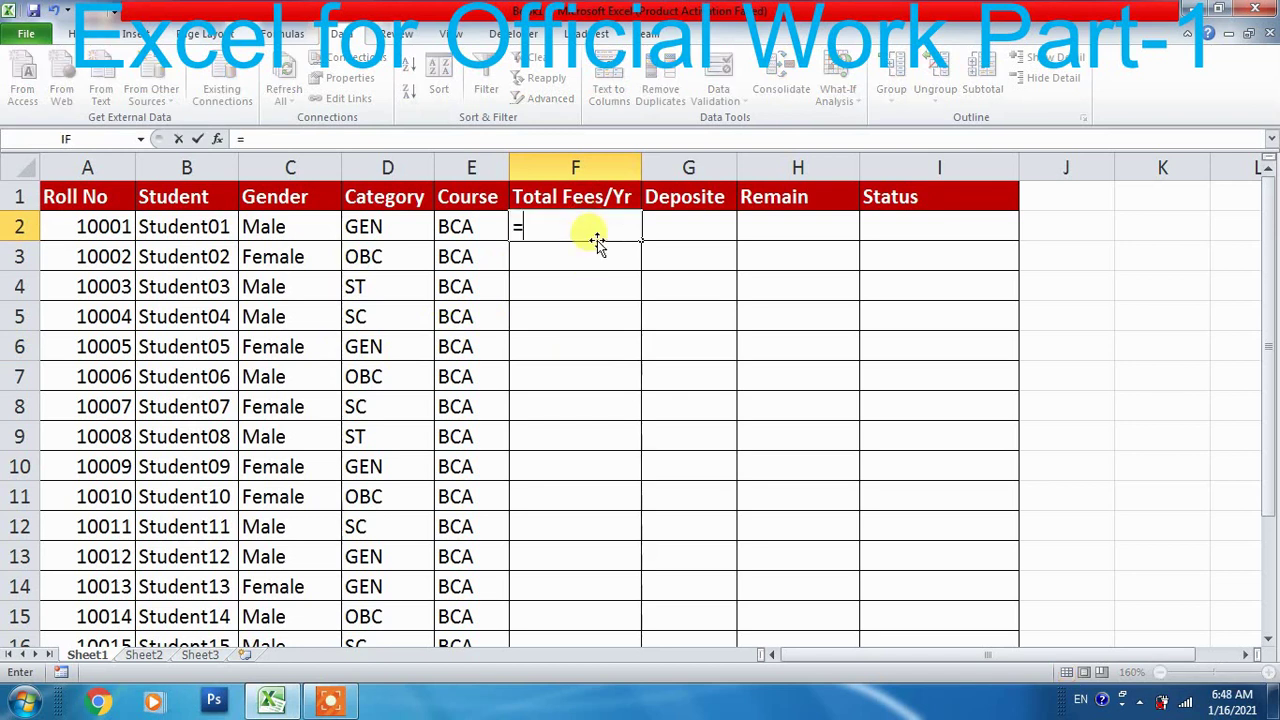
{"action": "key", "text": "Escape"}
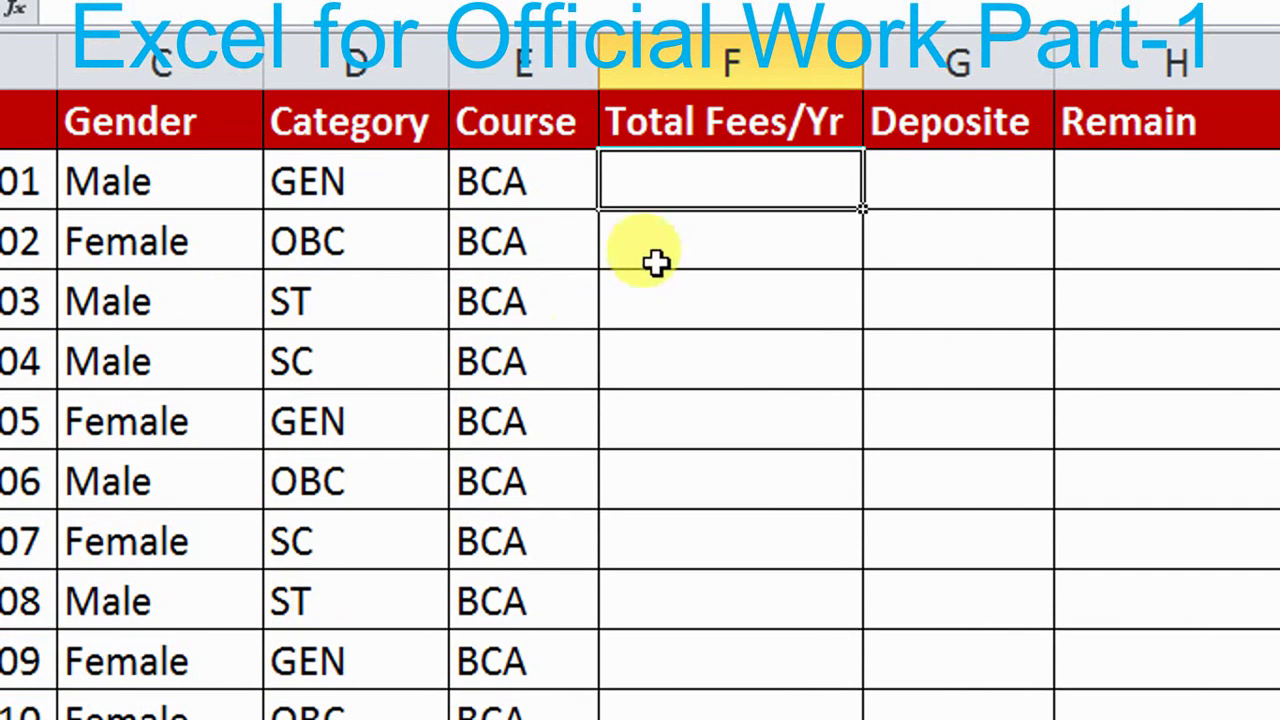
Enter the formula =IF(D2="GEN","15000") in F2 for the first student's Total Fees/Yr
{"action": "type", "text": "="}
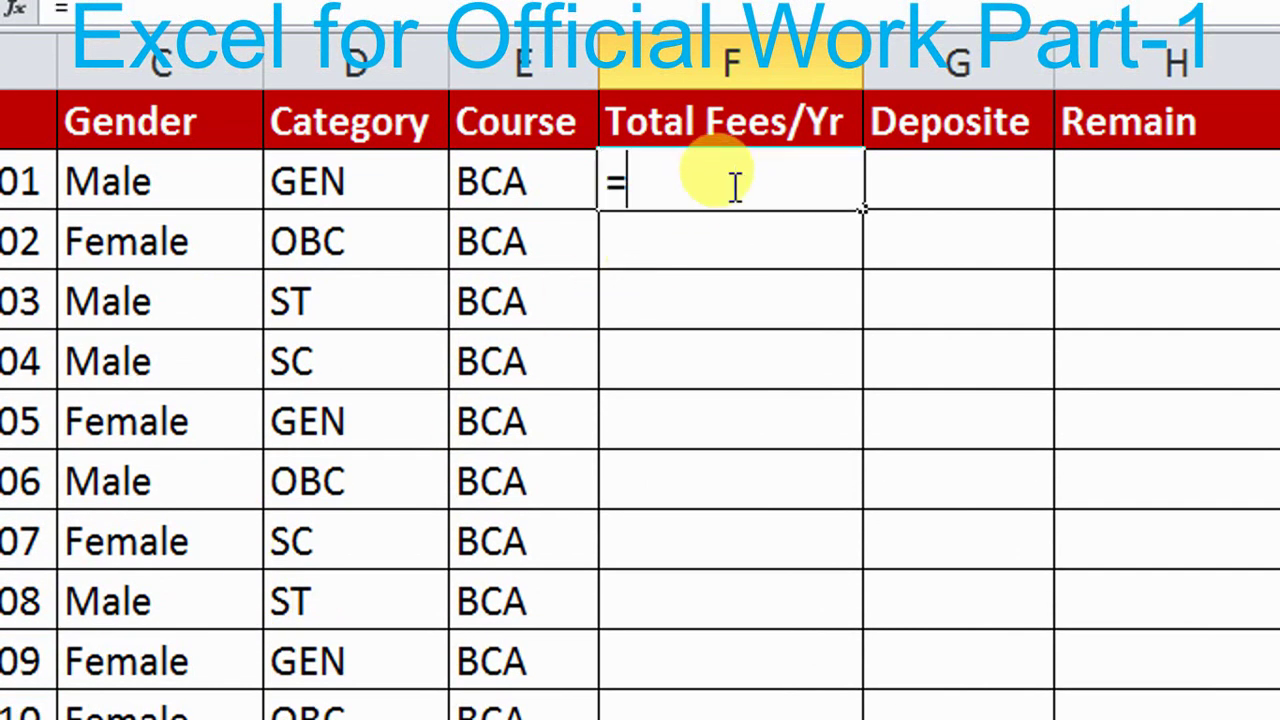
{"action": "type", "text": "IF("}
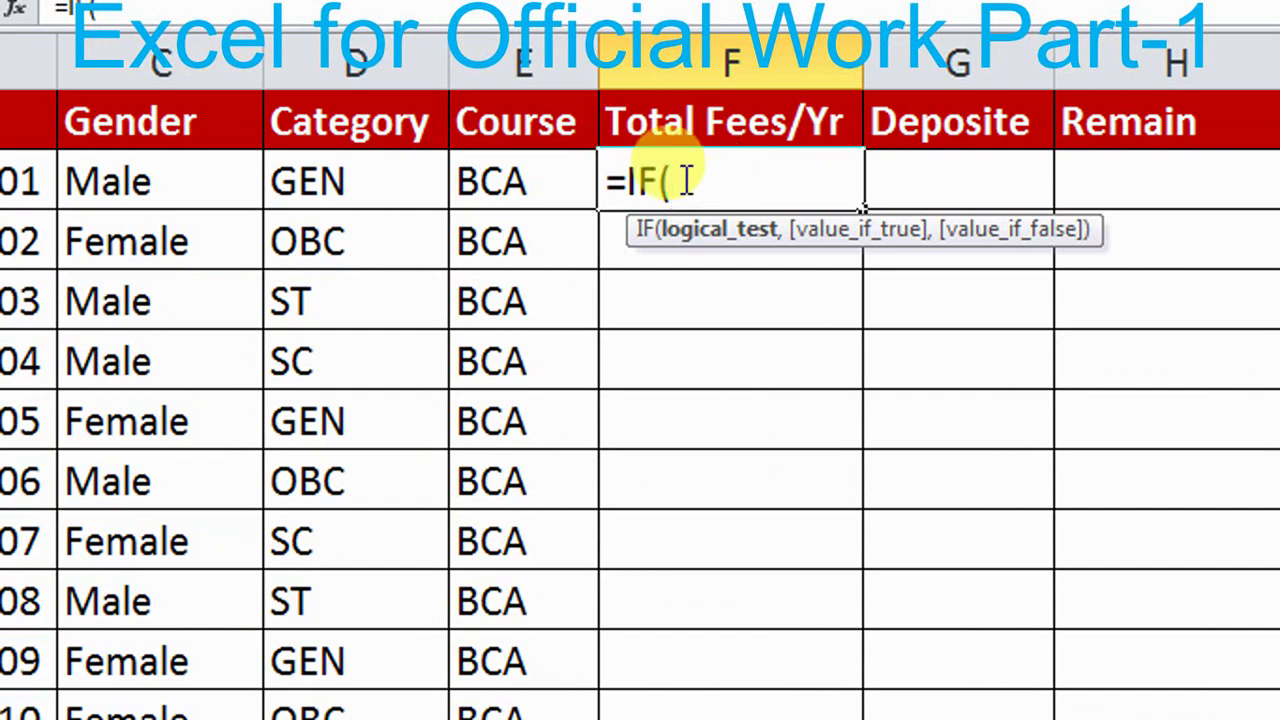
{"action": "left_click", "coordinate": [374, 178]}
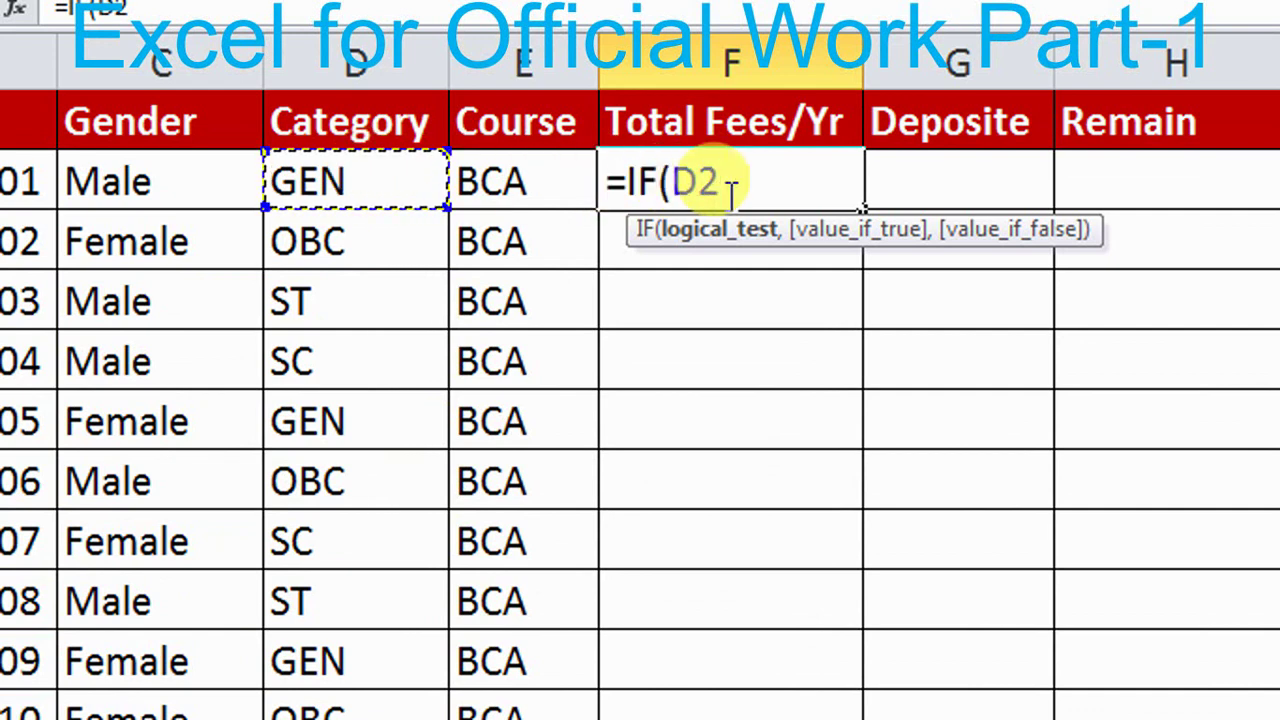
{"action": "type", "text": "="}
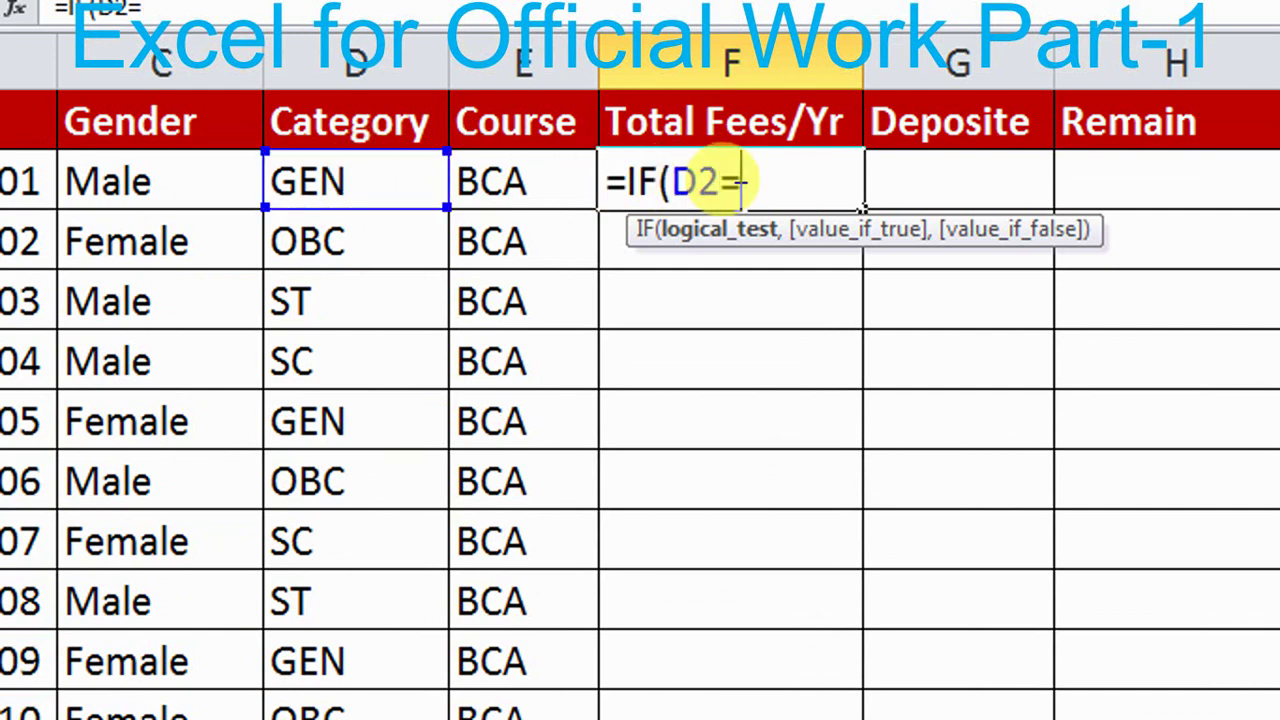
{"action": "type", "text": "\"GEN"}
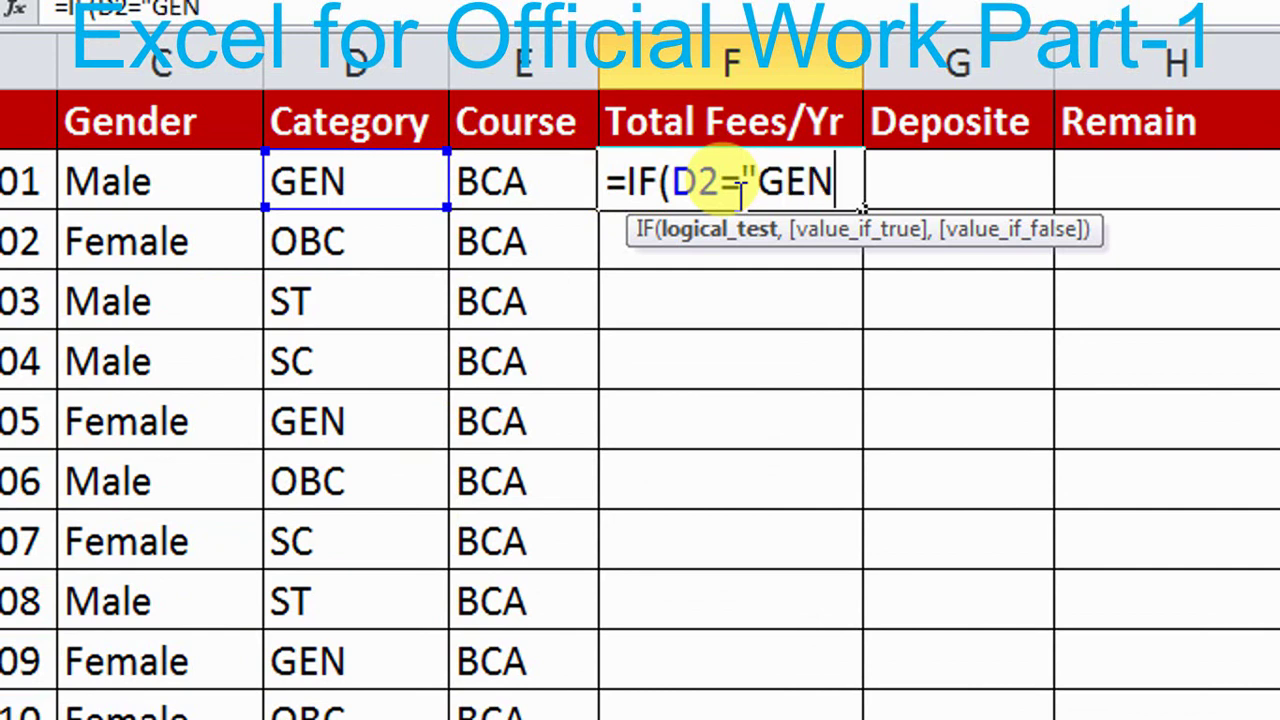
{"action": "type", "text": "\""}
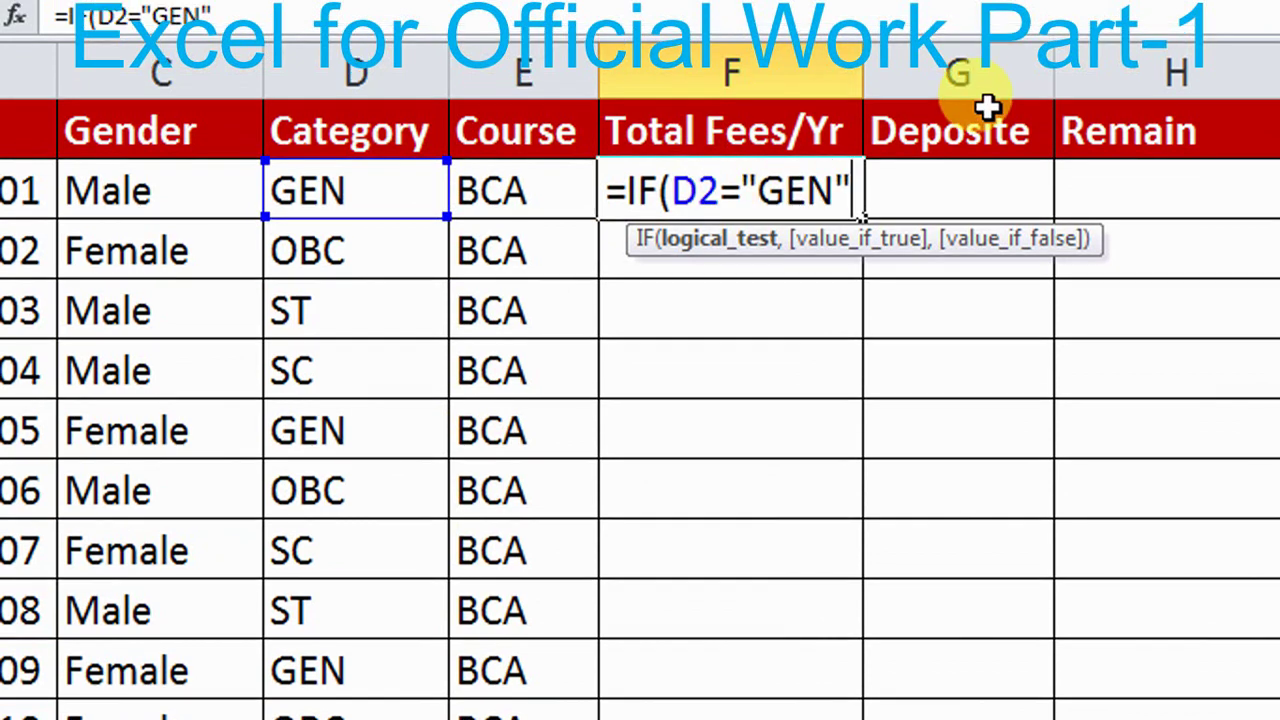
{"action": "type", "text": ","}
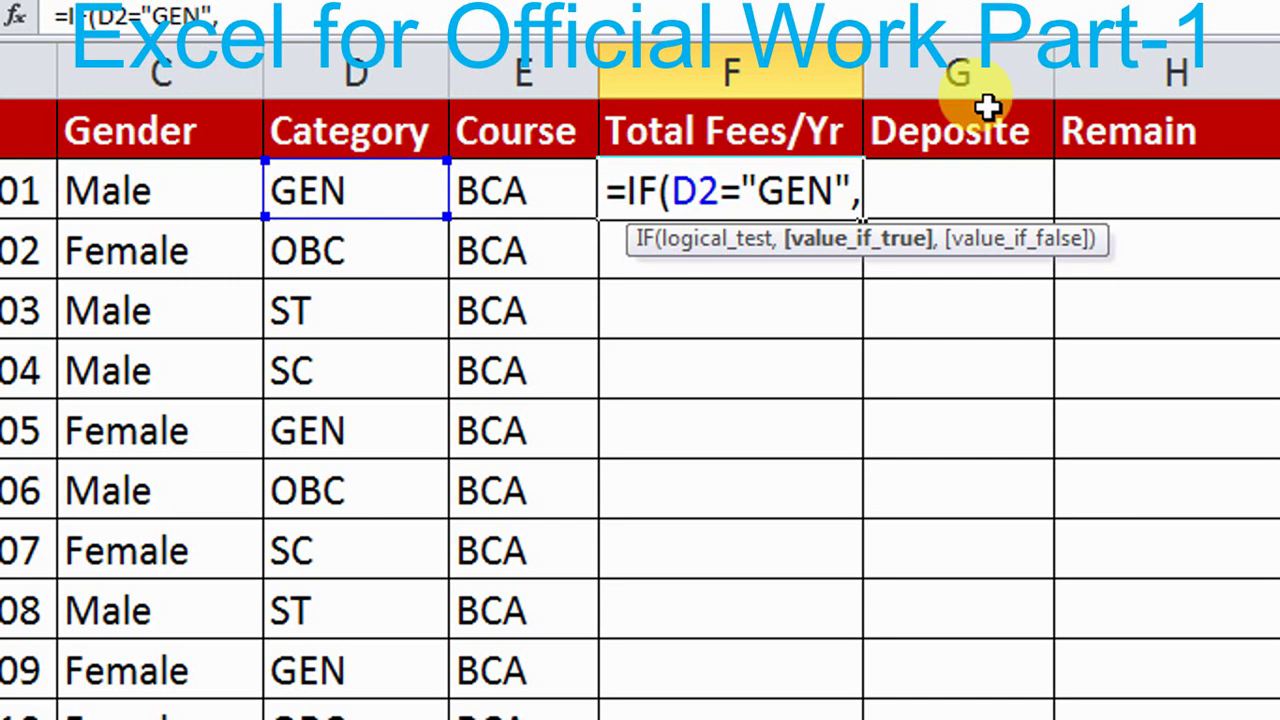
{"action": "type", "text": "\"15000"}
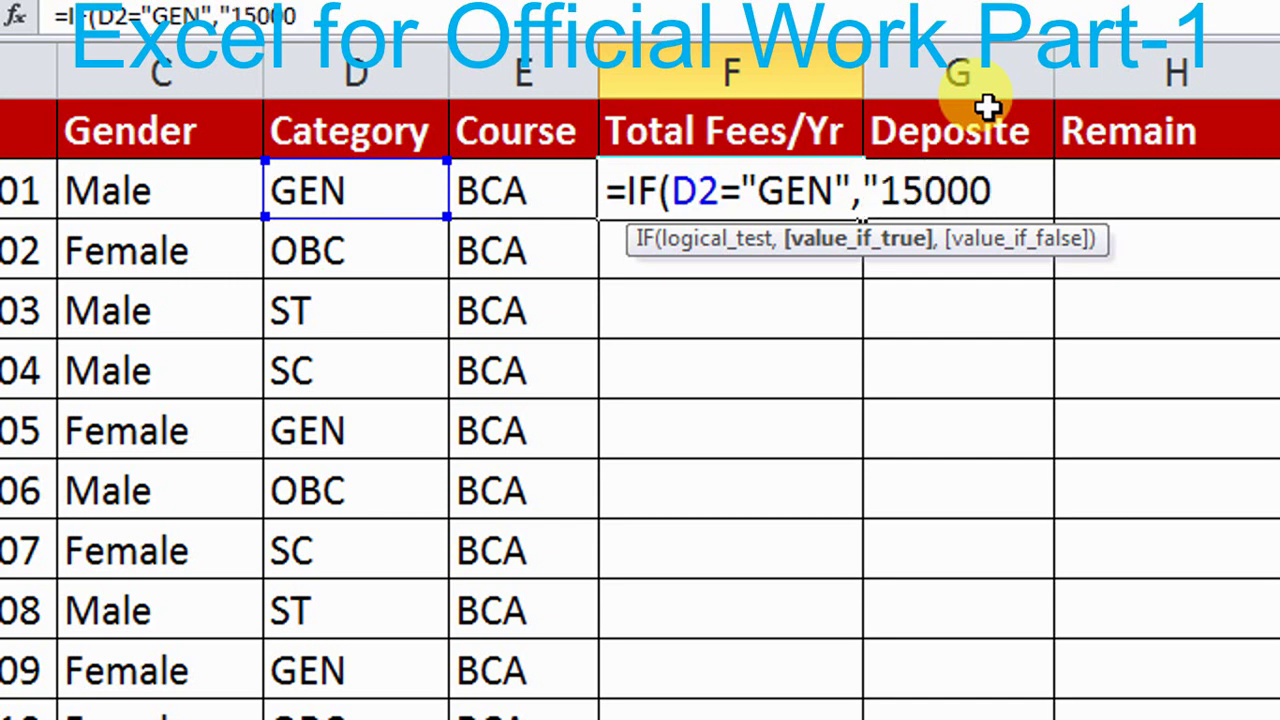
{"action": "type", "text": "\")"}
{"action": "key", "text": "Return"}
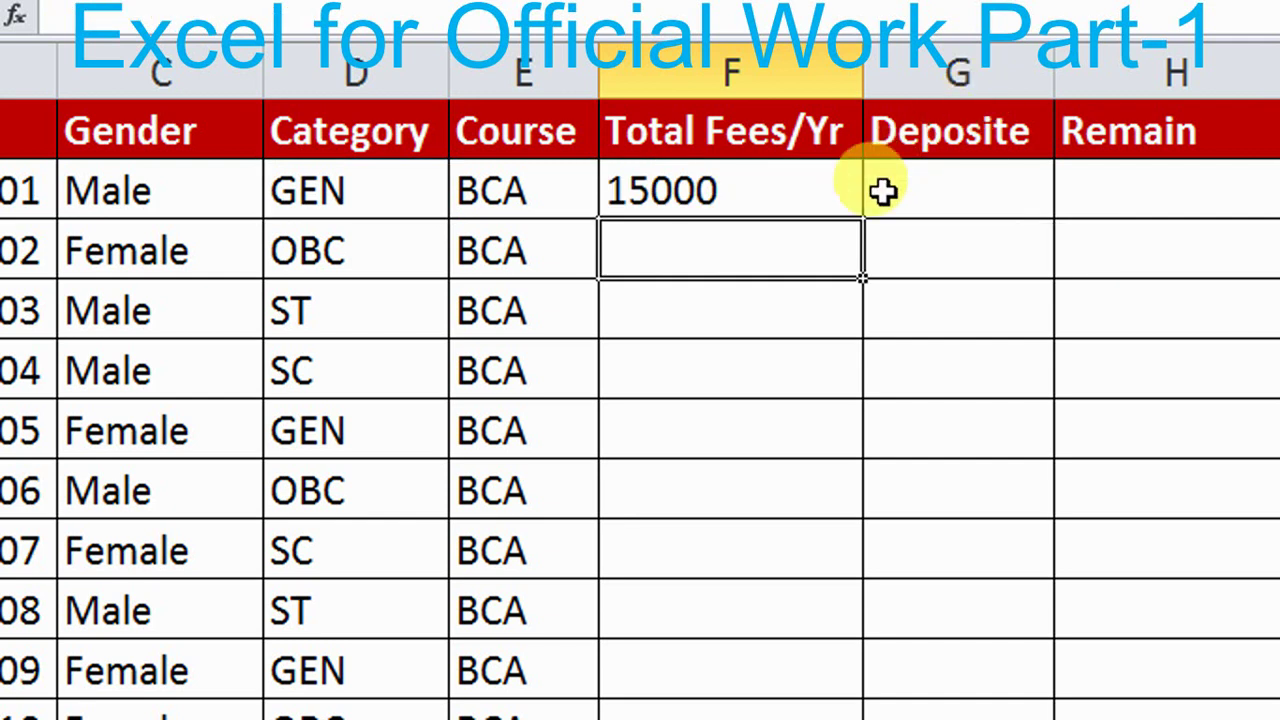
Fill the IF formula from F2 down the Total Fees/Yr column through the last student row
{"action": "left_click", "coordinate": [834, 189]}
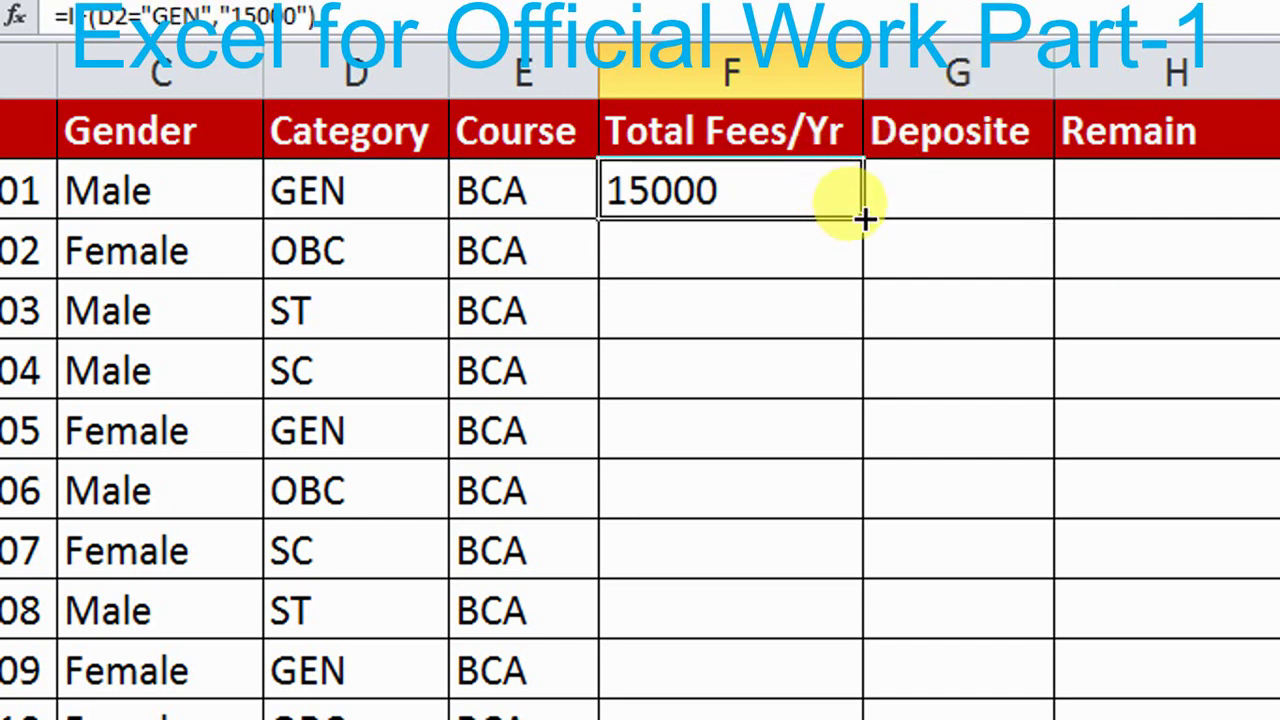
{"action": "left_click_drag", "start_coordinate": [863, 217], "coordinate": [832, 719]}
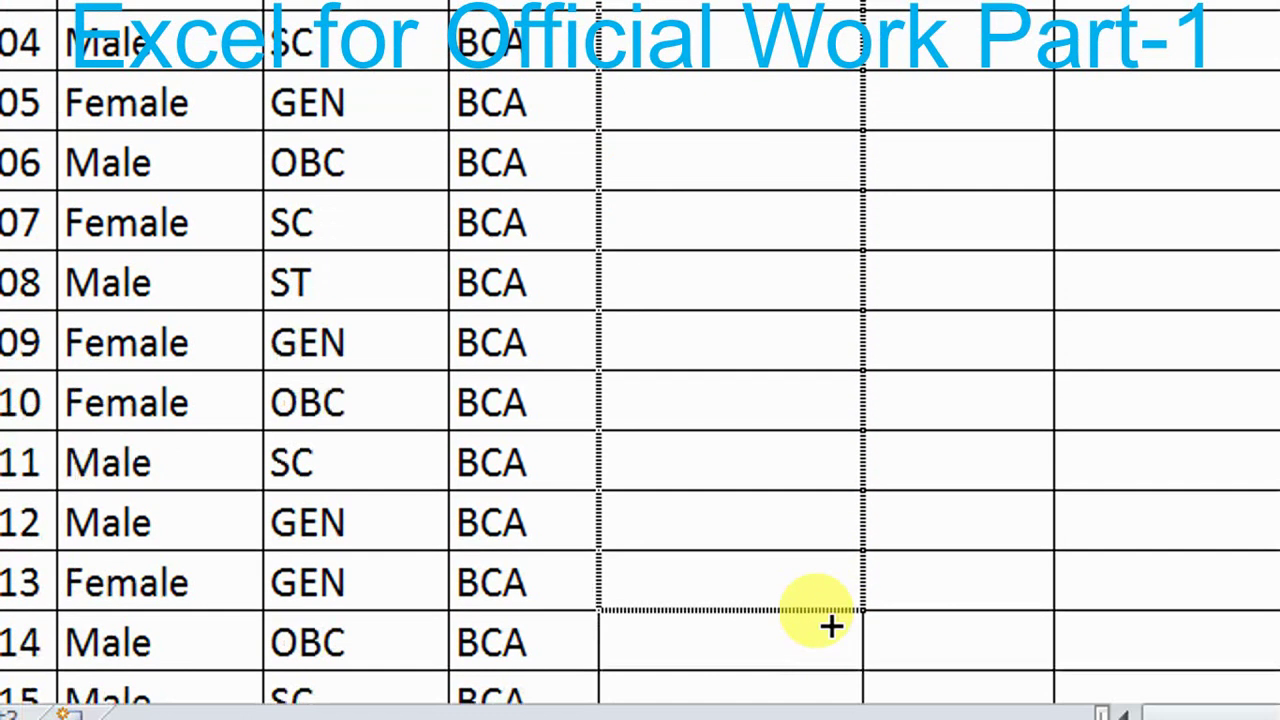
{"action": "left_click_drag", "start_coordinate": [832, 626], "coordinate": [851, 476]}
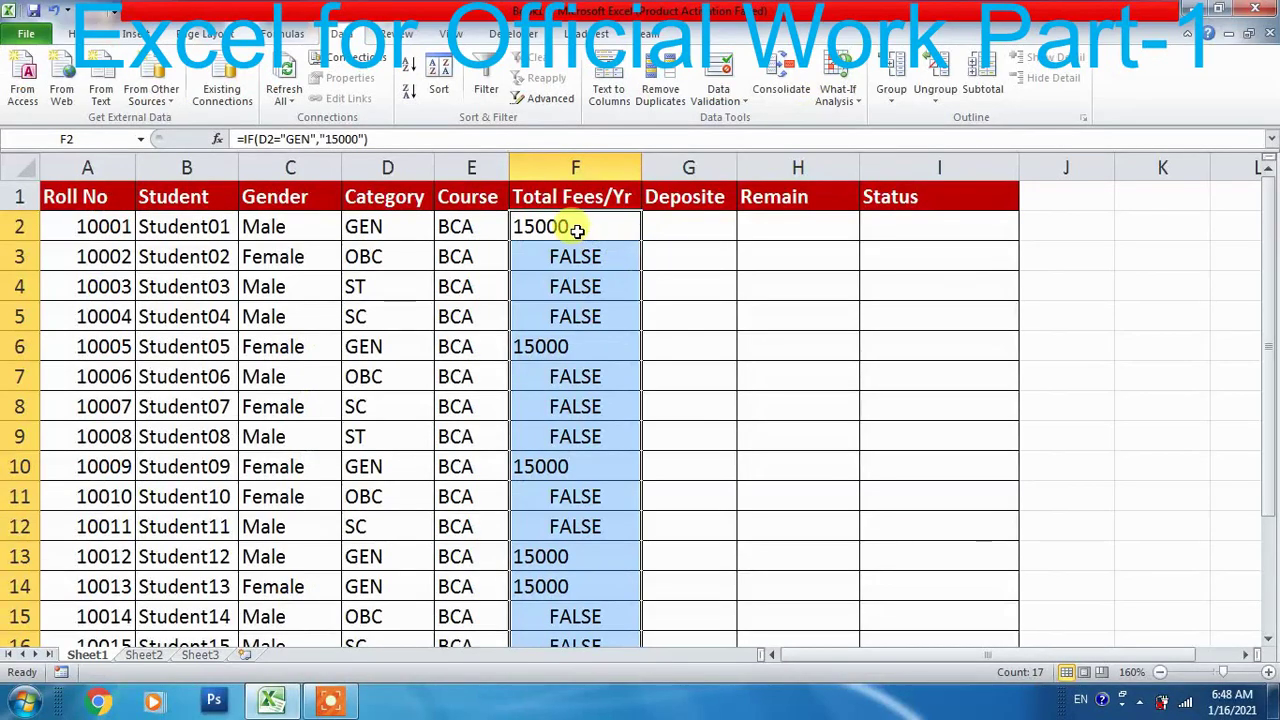
Compare the Category and Total Fees/Yr values in the GEN rows 2, 6, 10, 13 and 14 and the OBC row 3
{"action": "left_click", "coordinate": [378, 227]}
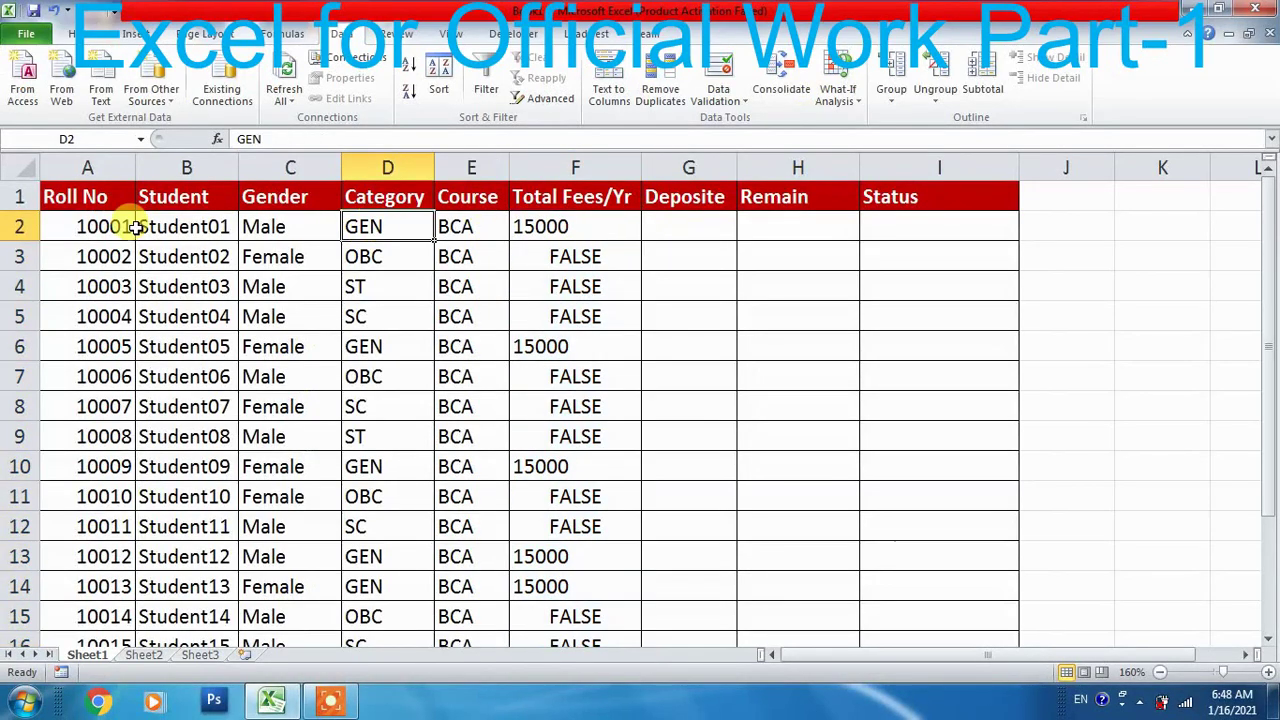
{"action": "left_click", "coordinate": [18, 226]}
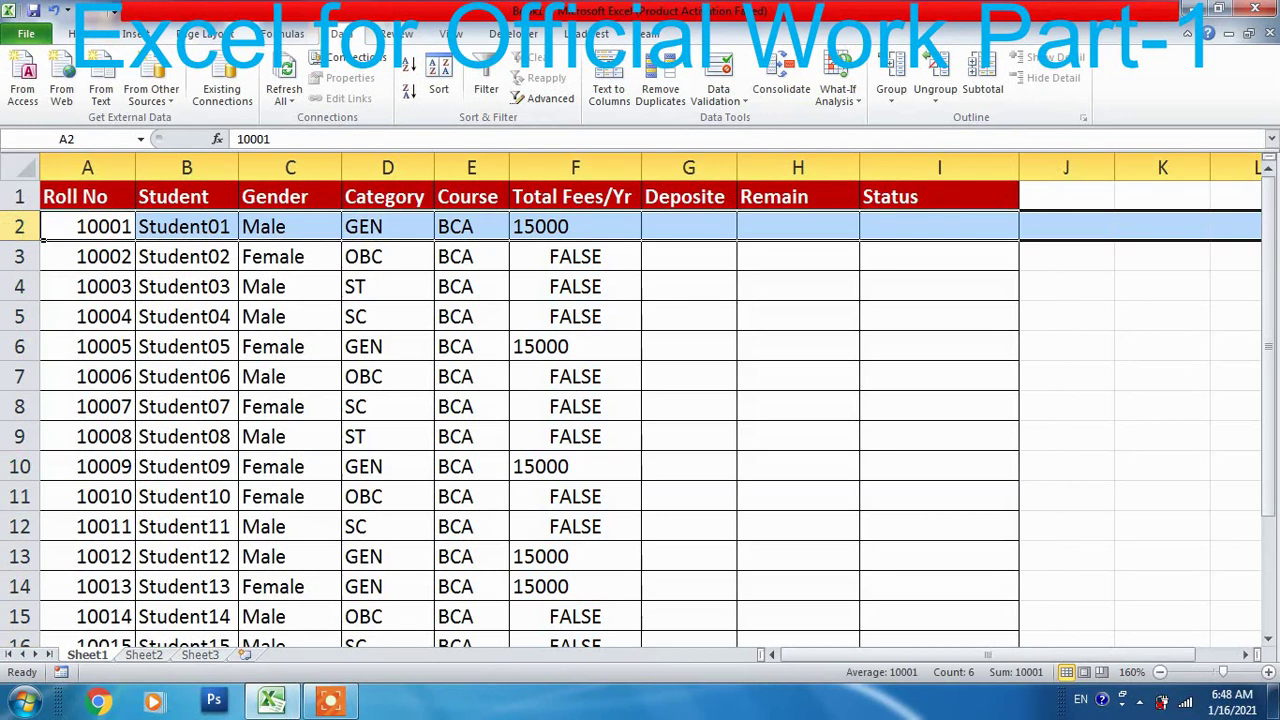
{"action": "left_click", "coordinate": [20, 346]}
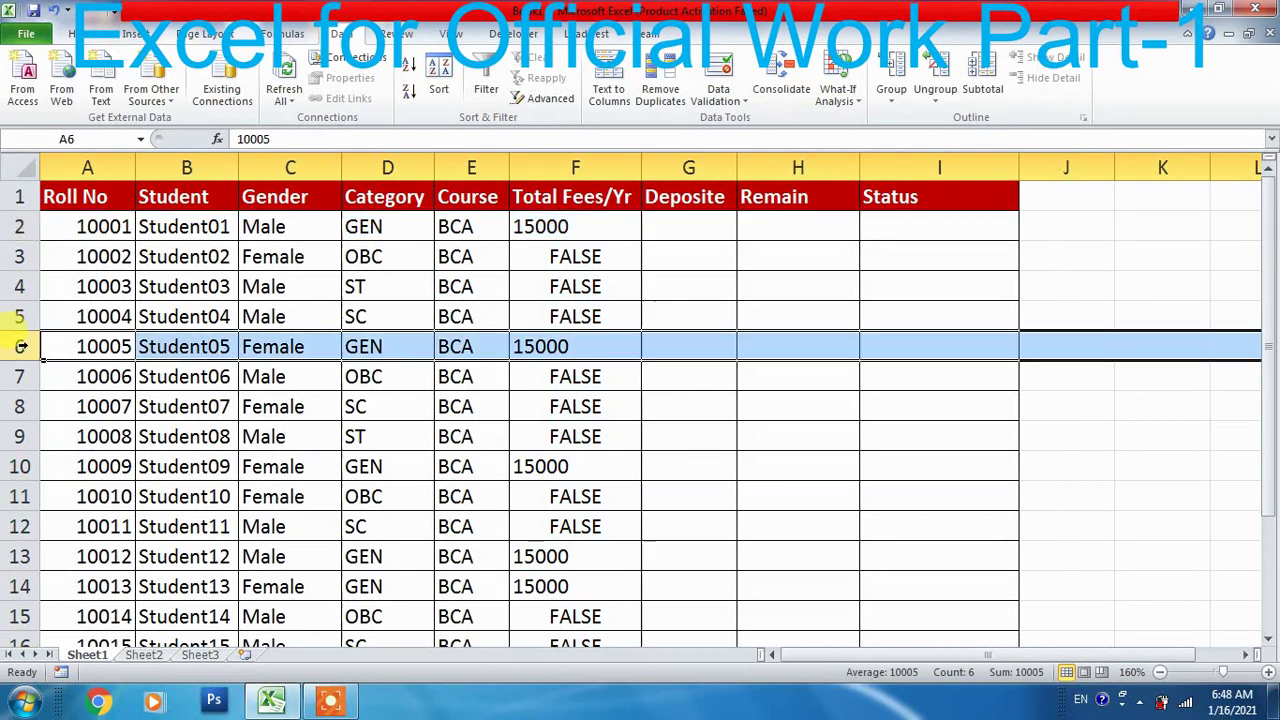
{"action": "left_click", "coordinate": [20, 466]}
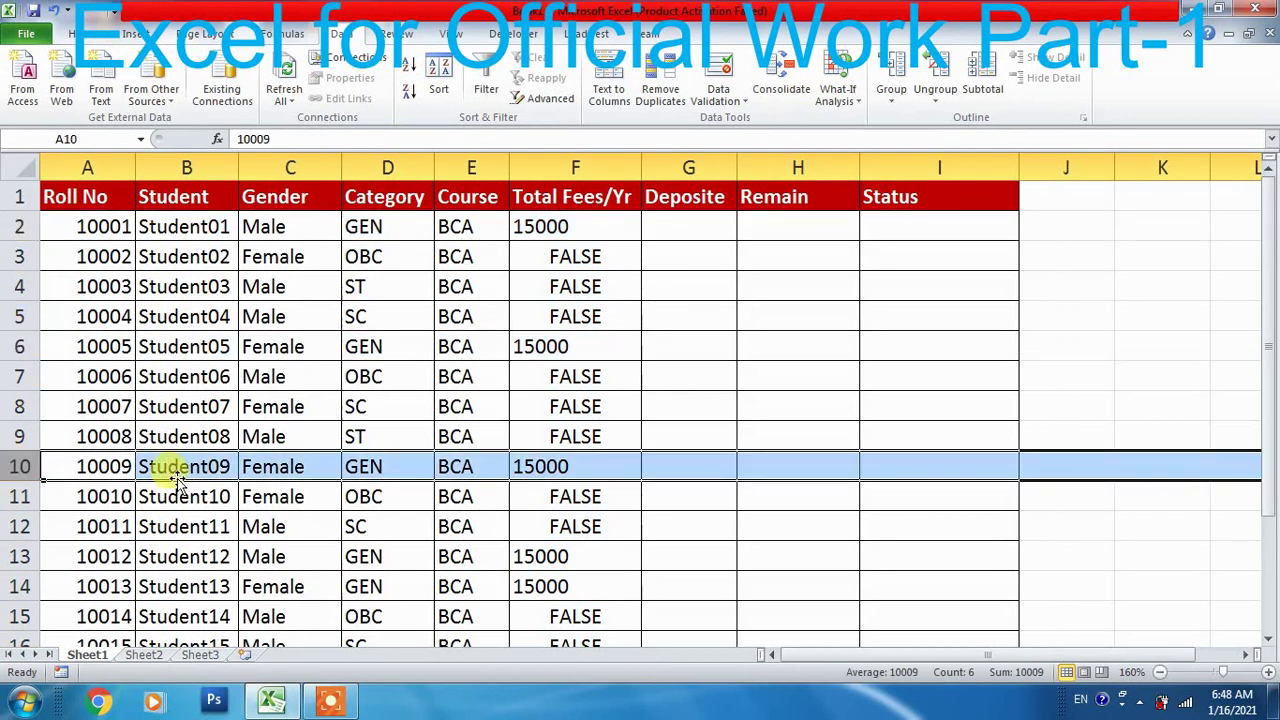
{"action": "left_click", "coordinate": [19, 557]}
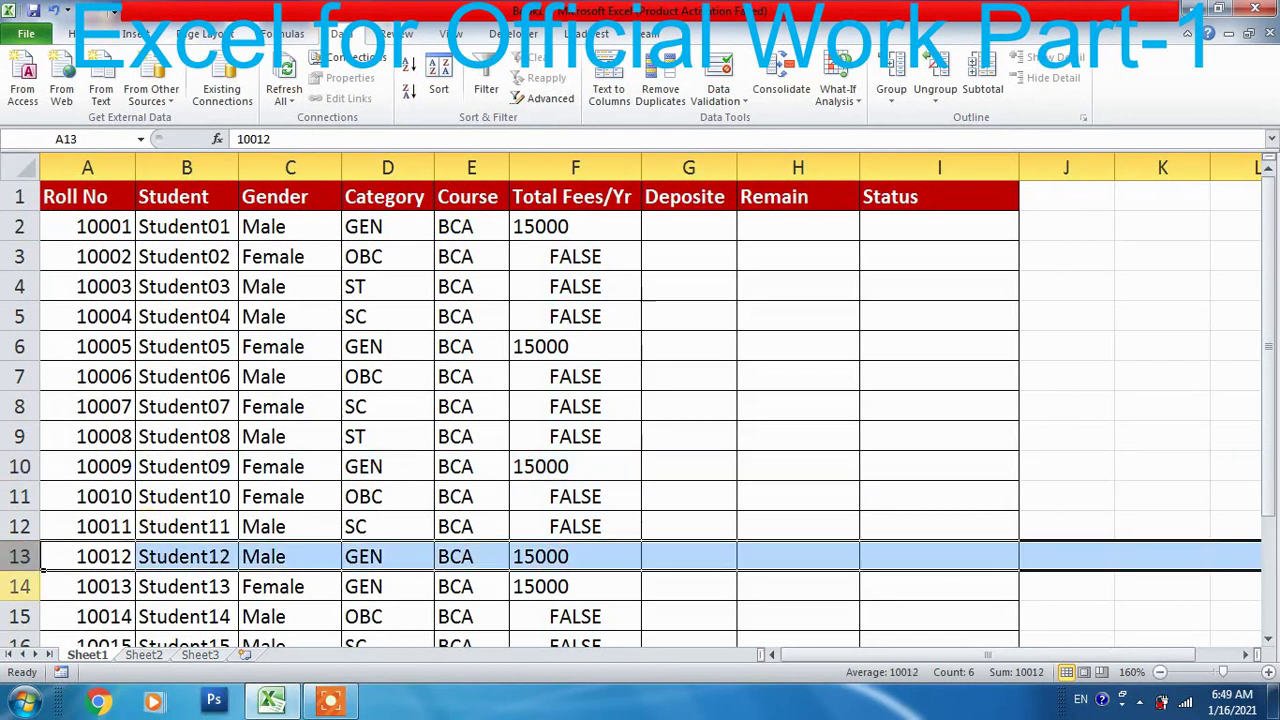
{"action": "left_click", "coordinate": [20, 587]}
{"action": "left_click", "coordinate": [392, 558]}
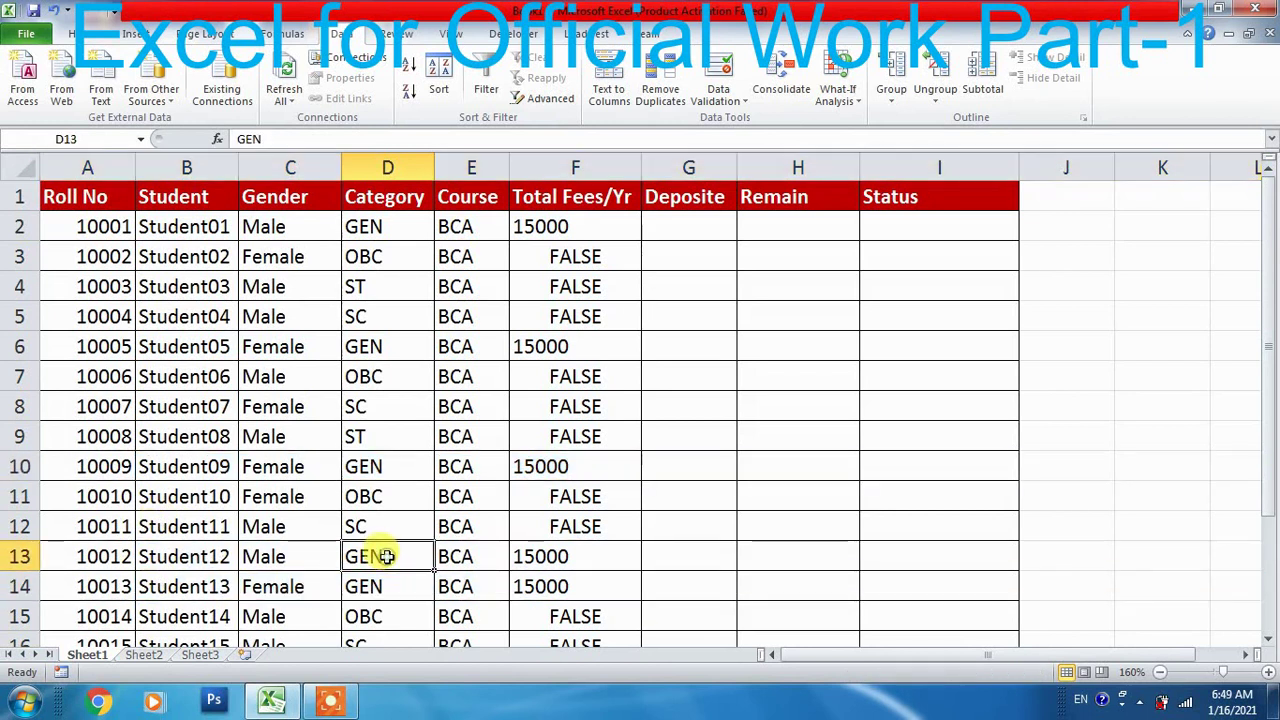
{"action": "left_click", "coordinate": [20, 557]}
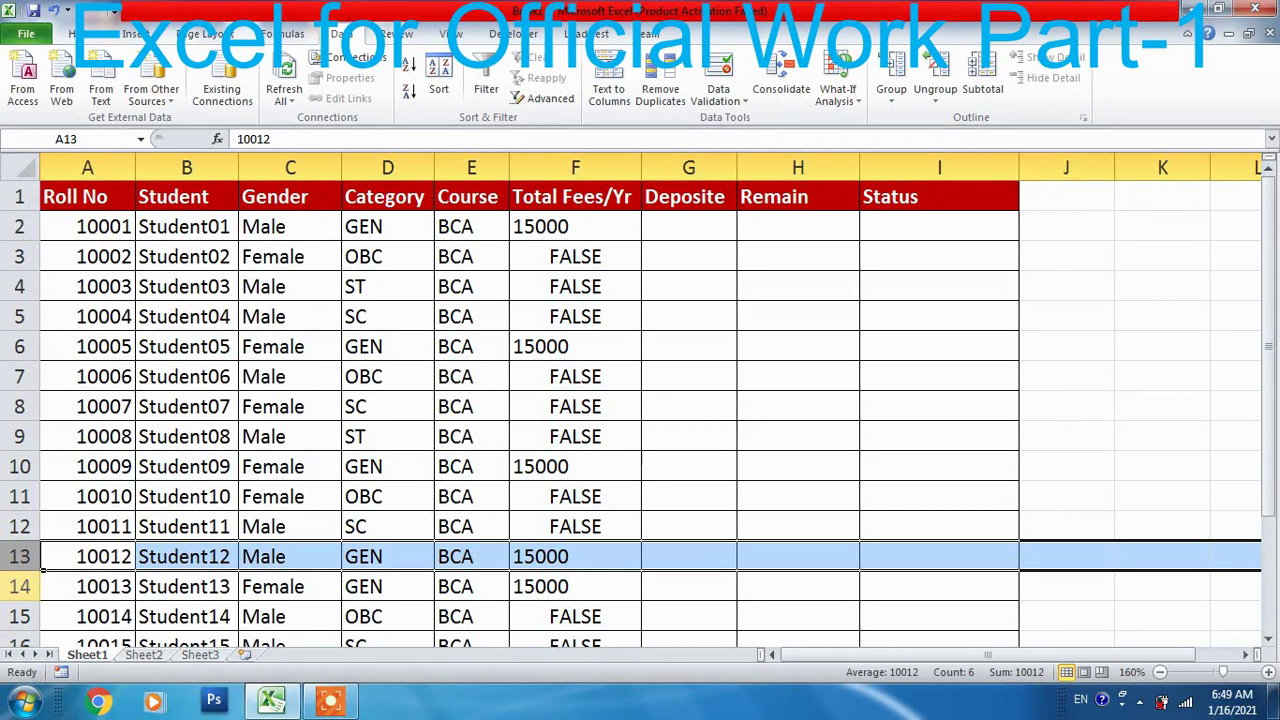
{"action": "left_click", "coordinate": [20, 587]}
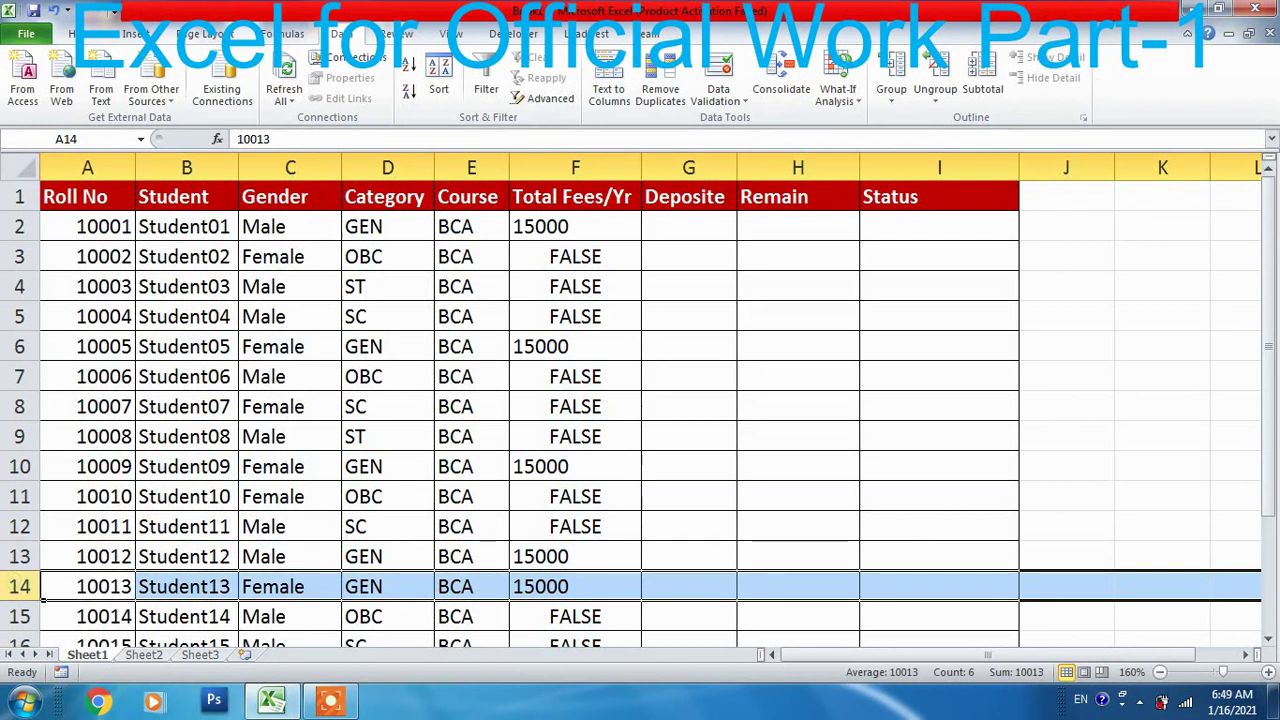
{"action": "left_click", "coordinate": [567, 226]}
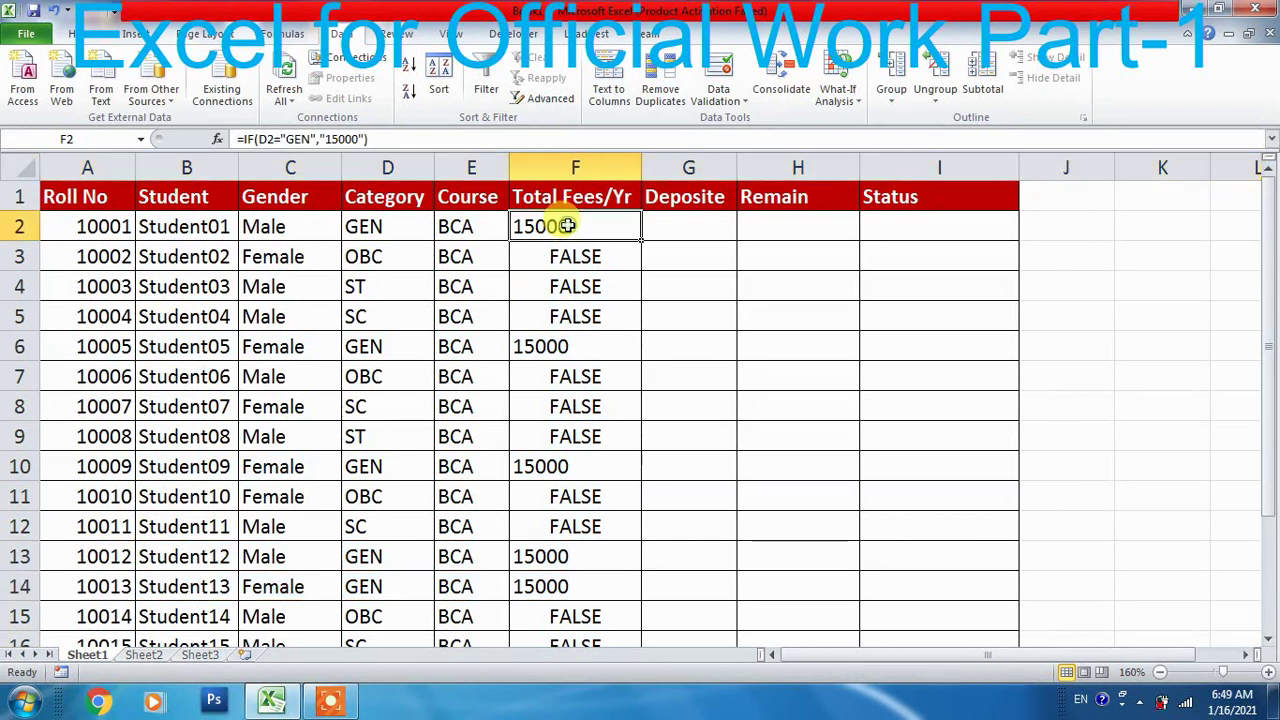
{"action": "left_click", "coordinate": [378, 257]}
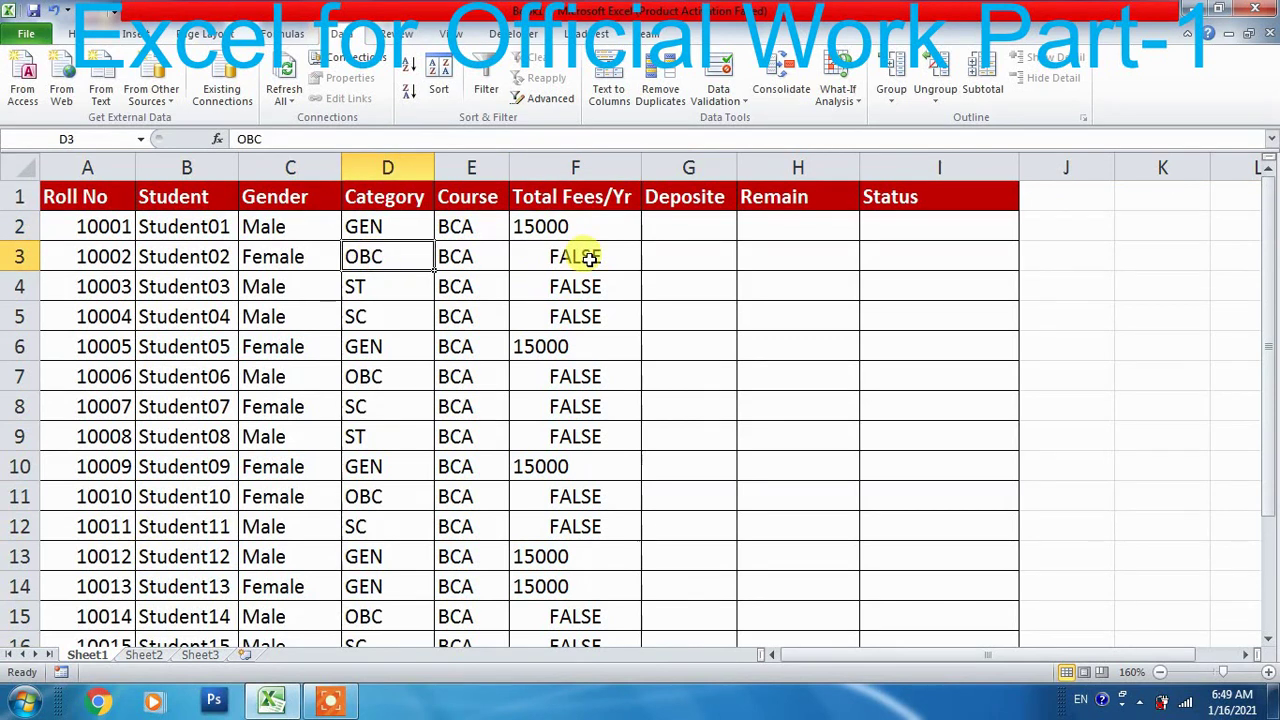
{"action": "left_click", "coordinate": [553, 224]}
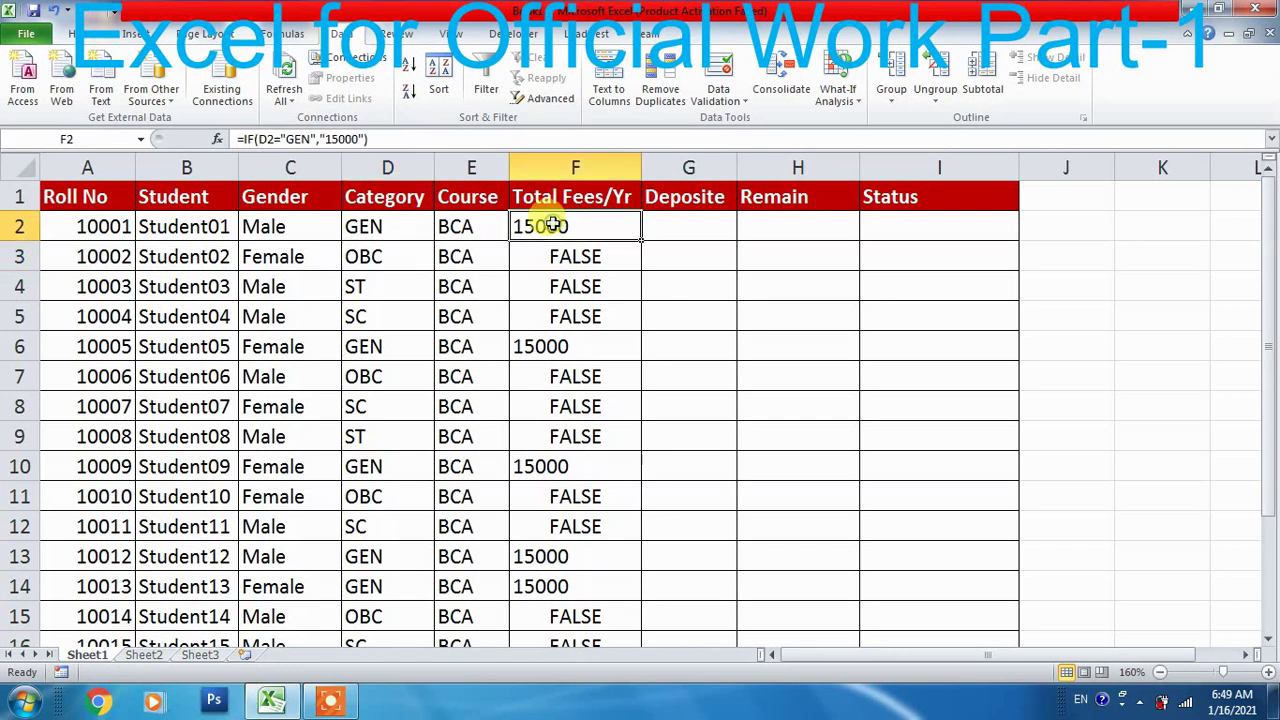
{"action": "double_click", "coordinate": [553, 224]}
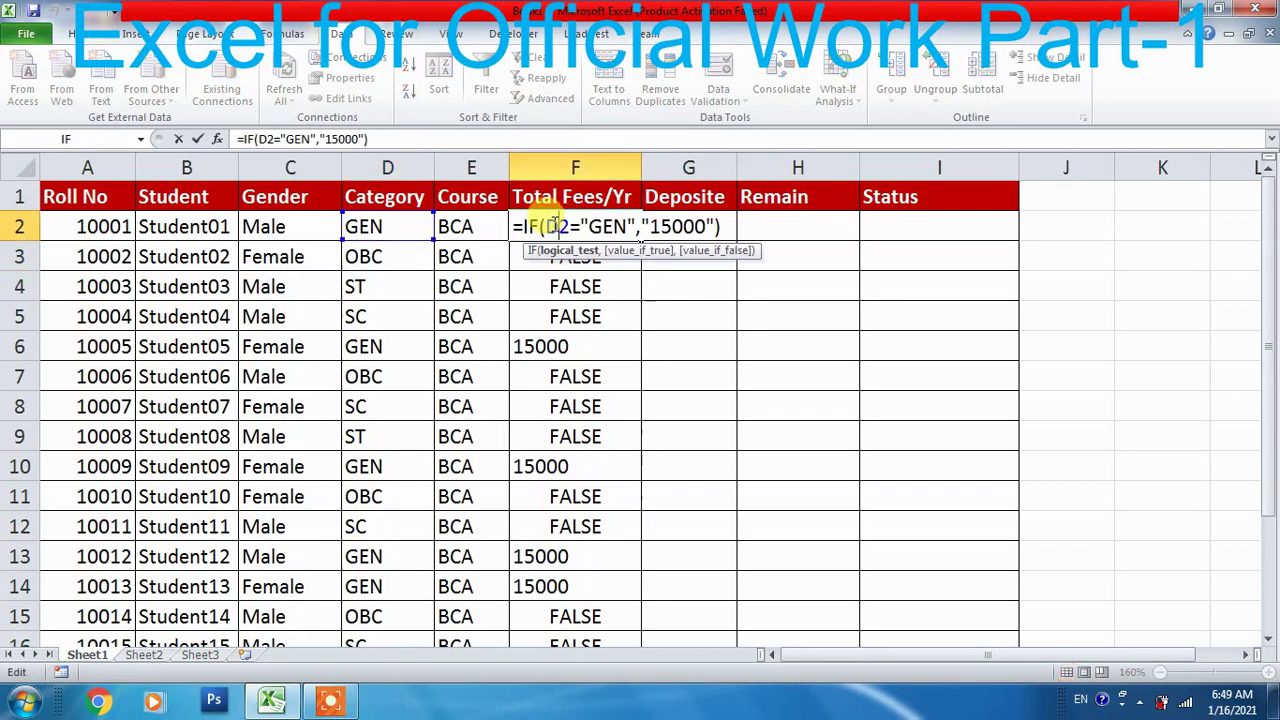
{"action": "key", "text": "ctrl+Return"}
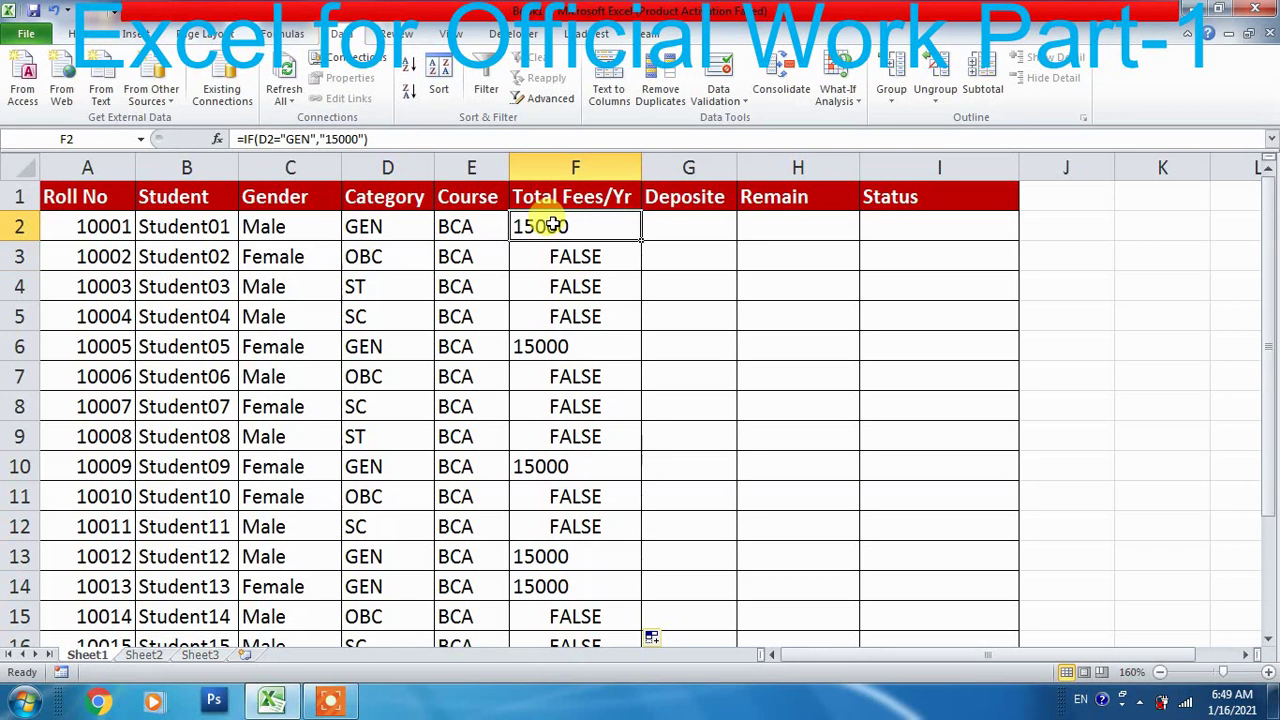
{"action": "double_click", "coordinate": [553, 224]}
{"action": "key", "text": "Escape"}
Extend the F2 formula with a nested IF for OBC, giving =IF(D2="GEN","15000",IF(D2="OBC","10000"))
{"action": "double_click", "coordinate": [553, 224]}
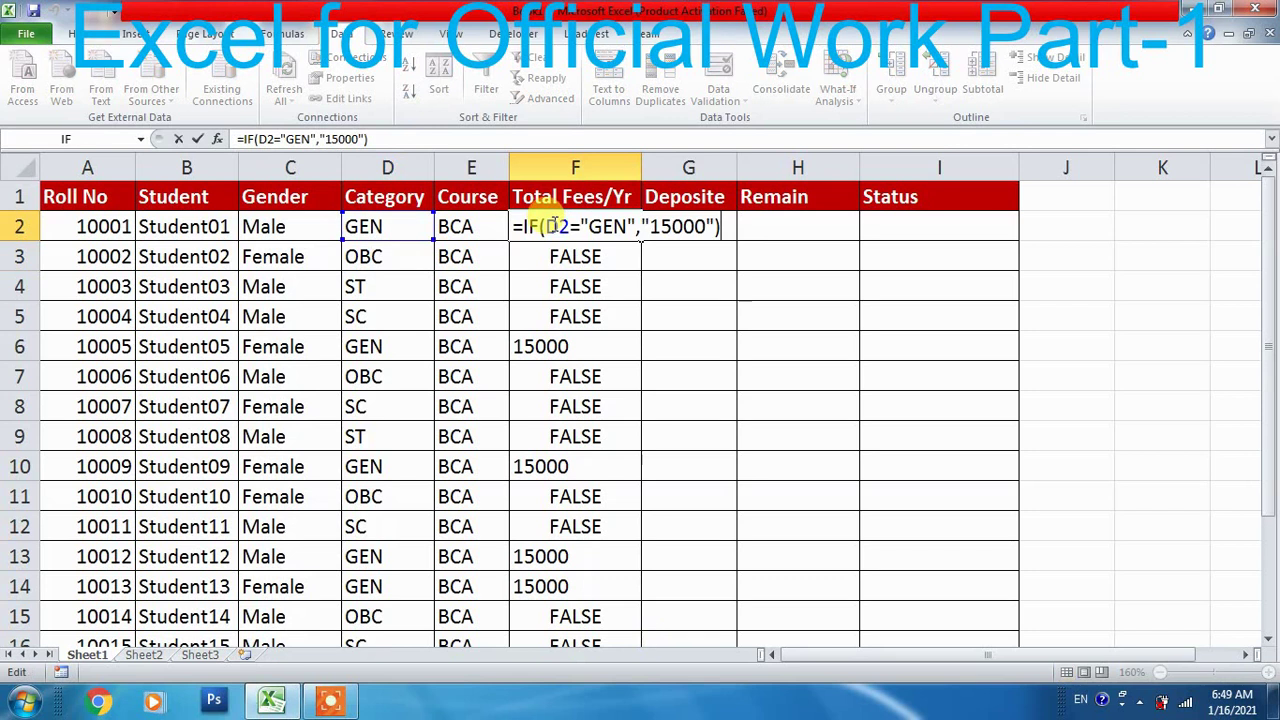
{"action": "left_click", "coordinate": [713, 226]}
{"action": "type", "text": ","}
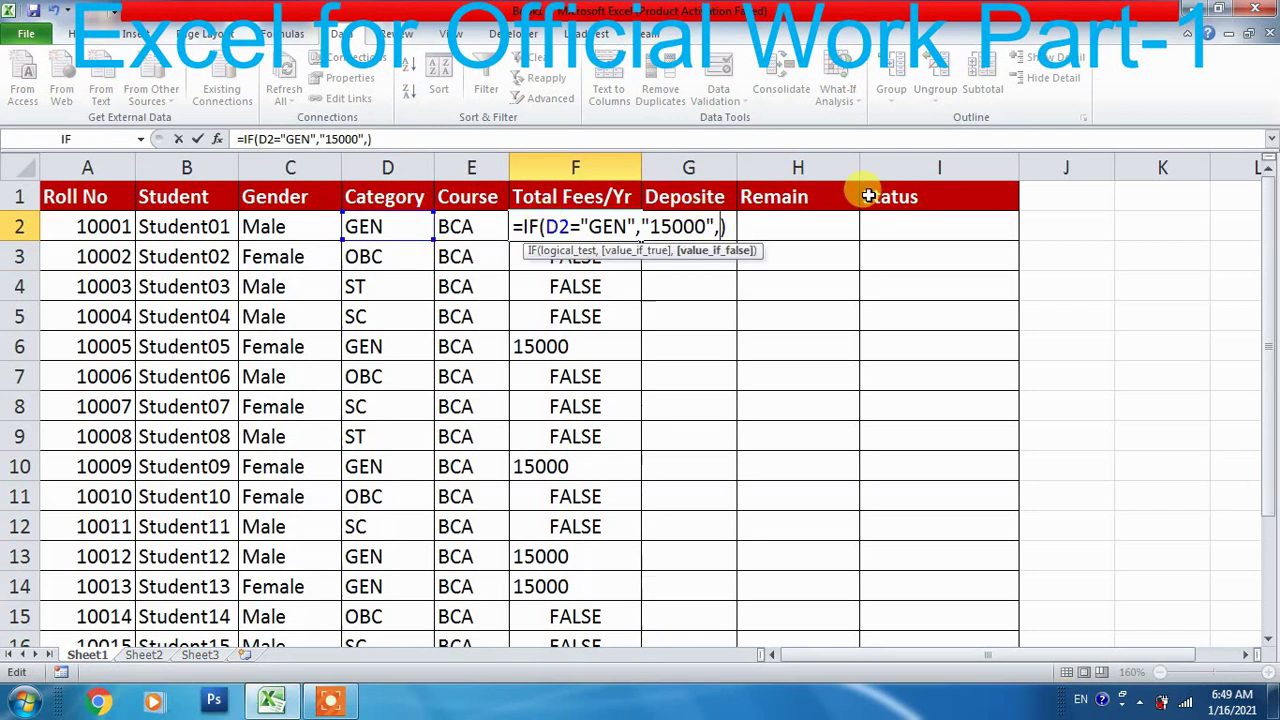
{"action": "type", "text": "if("}
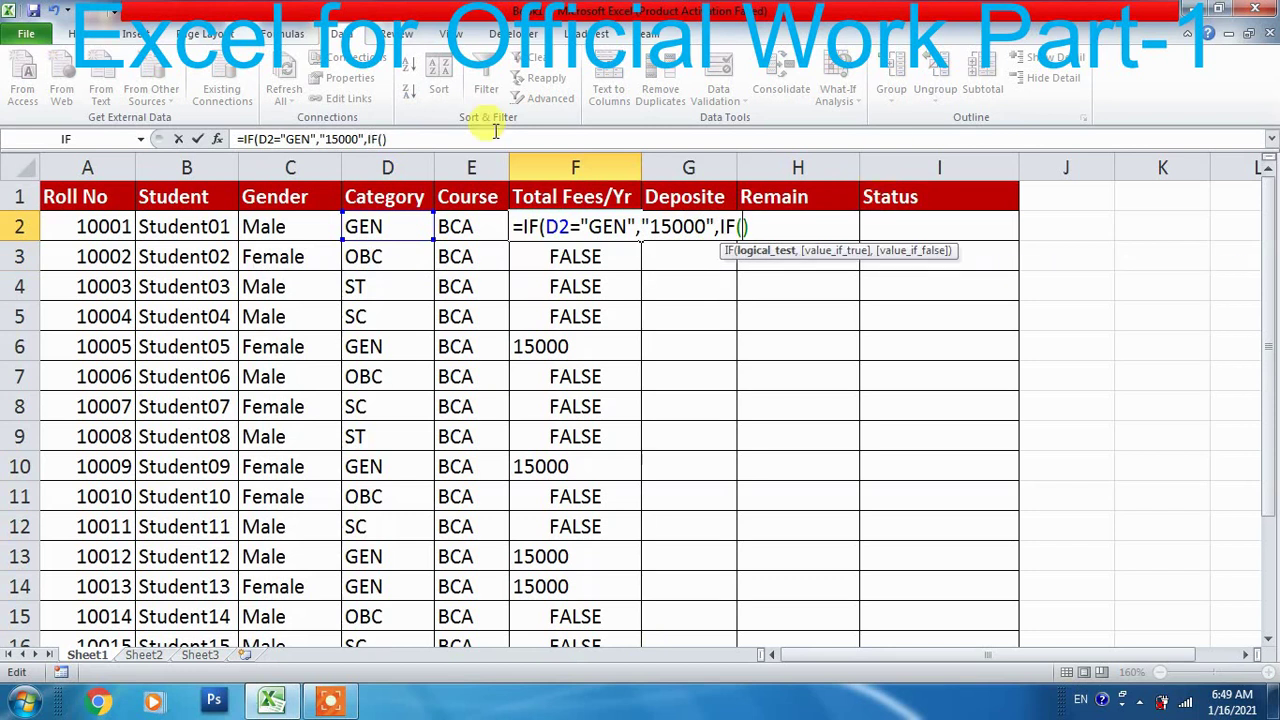
{"action": "left_click", "coordinate": [368, 228]}
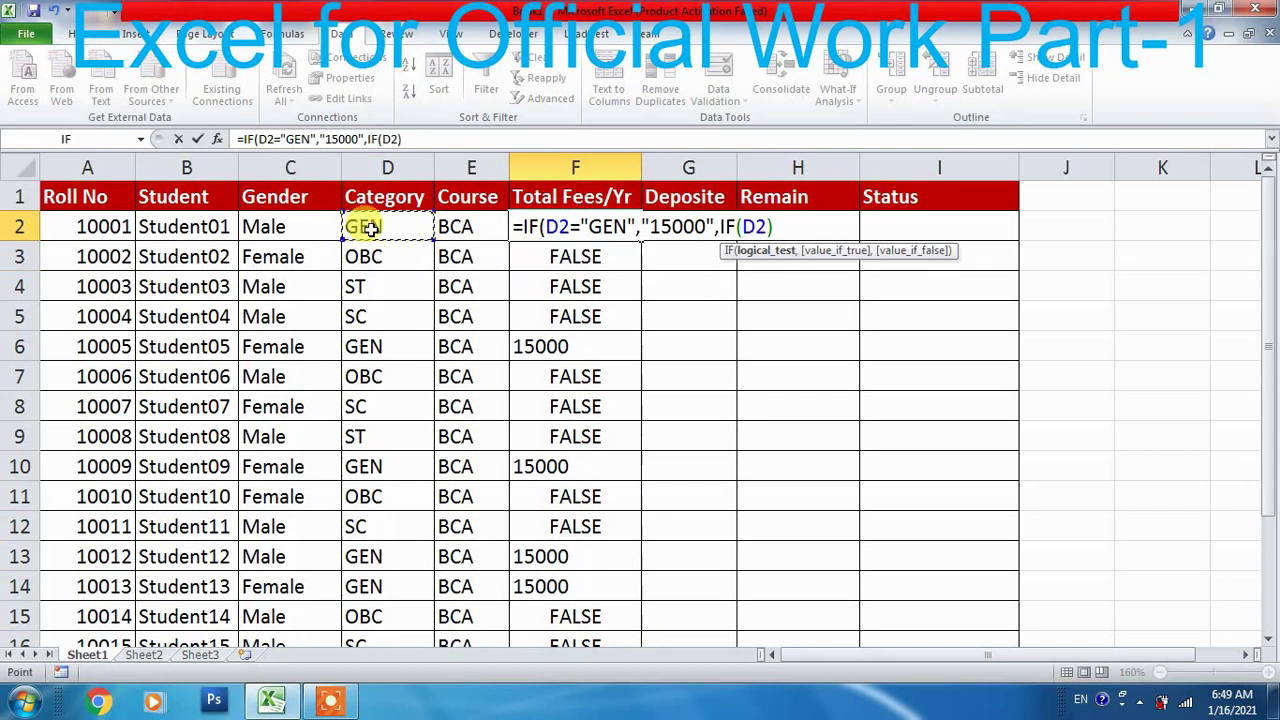
{"action": "type", "text": "="}
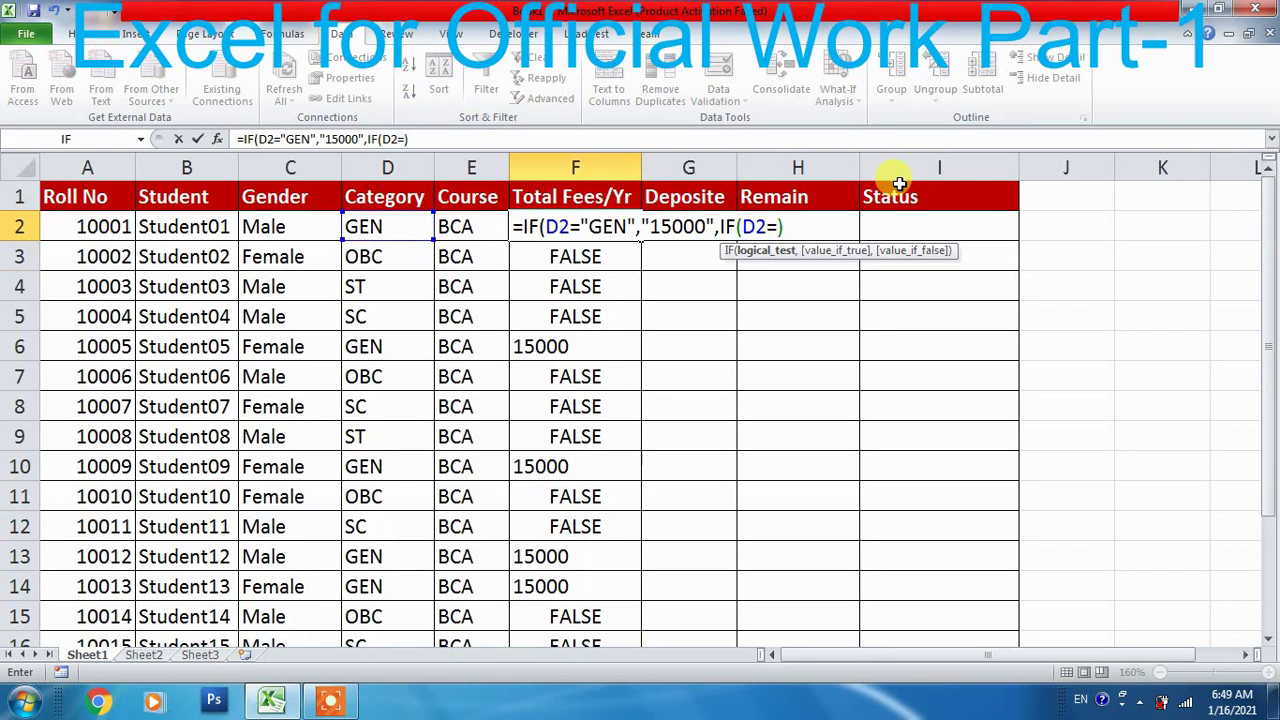
{"action": "type", "text": "\"OBC"}
{"action": "type", "text": "\""}
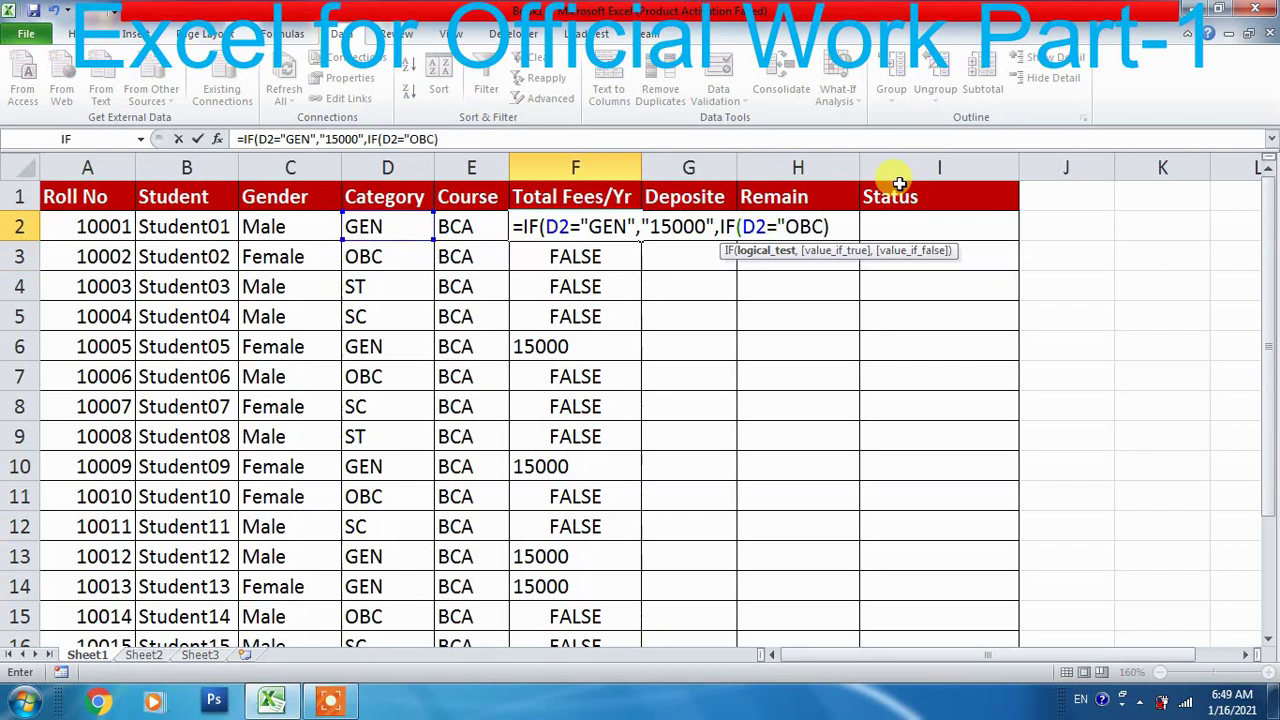
{"action": "type", "text": ")"}
{"action": "type", "text": ","}
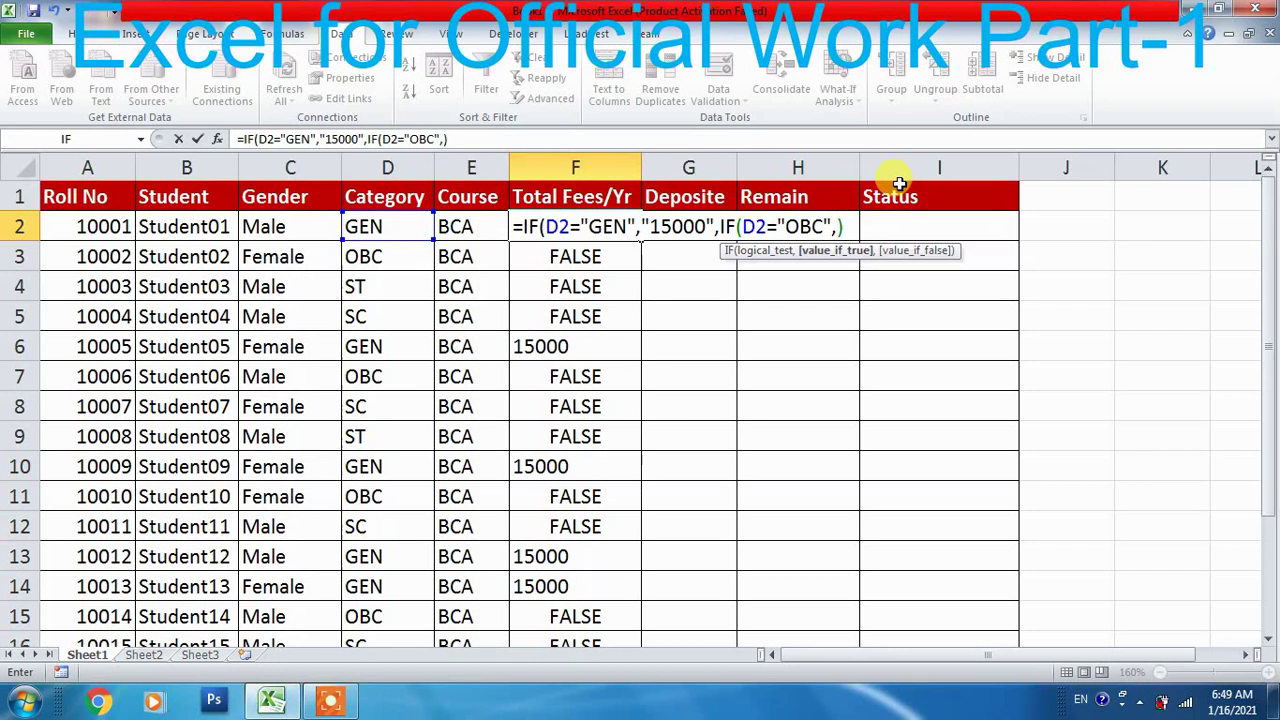
{"action": "type", "text": "\"10000\")"}
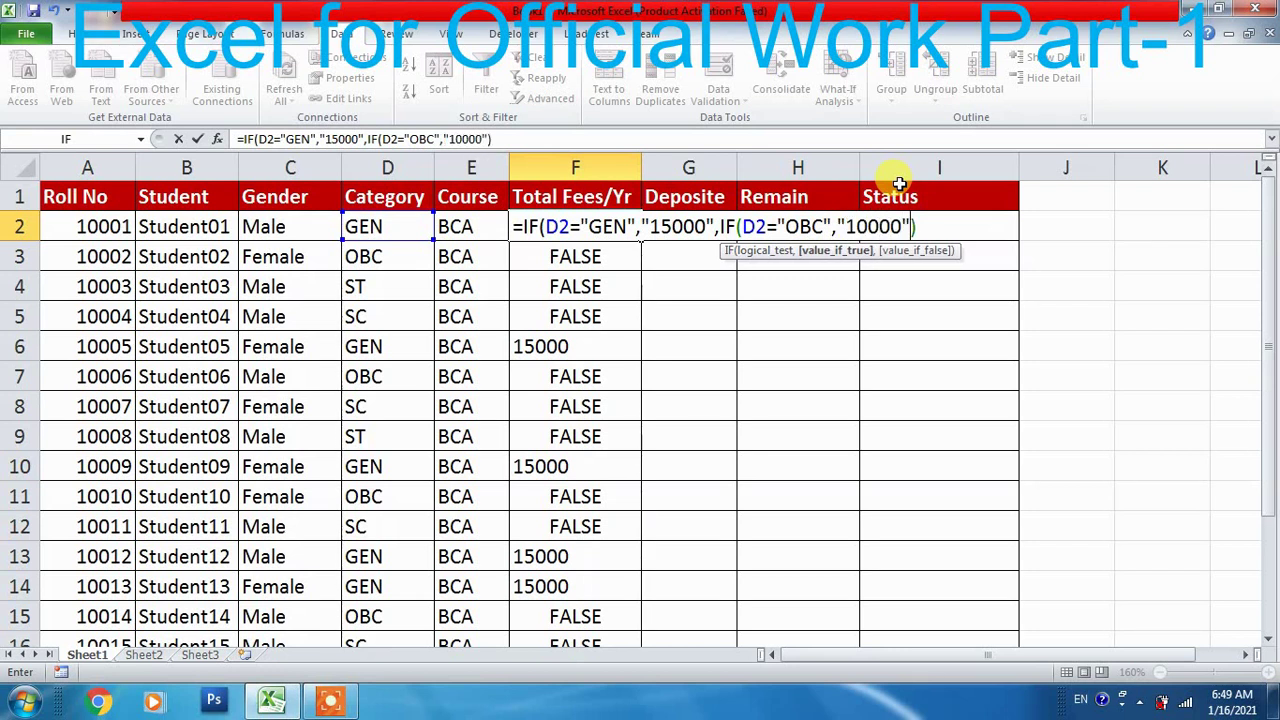
{"action": "key", "text": "Return"}
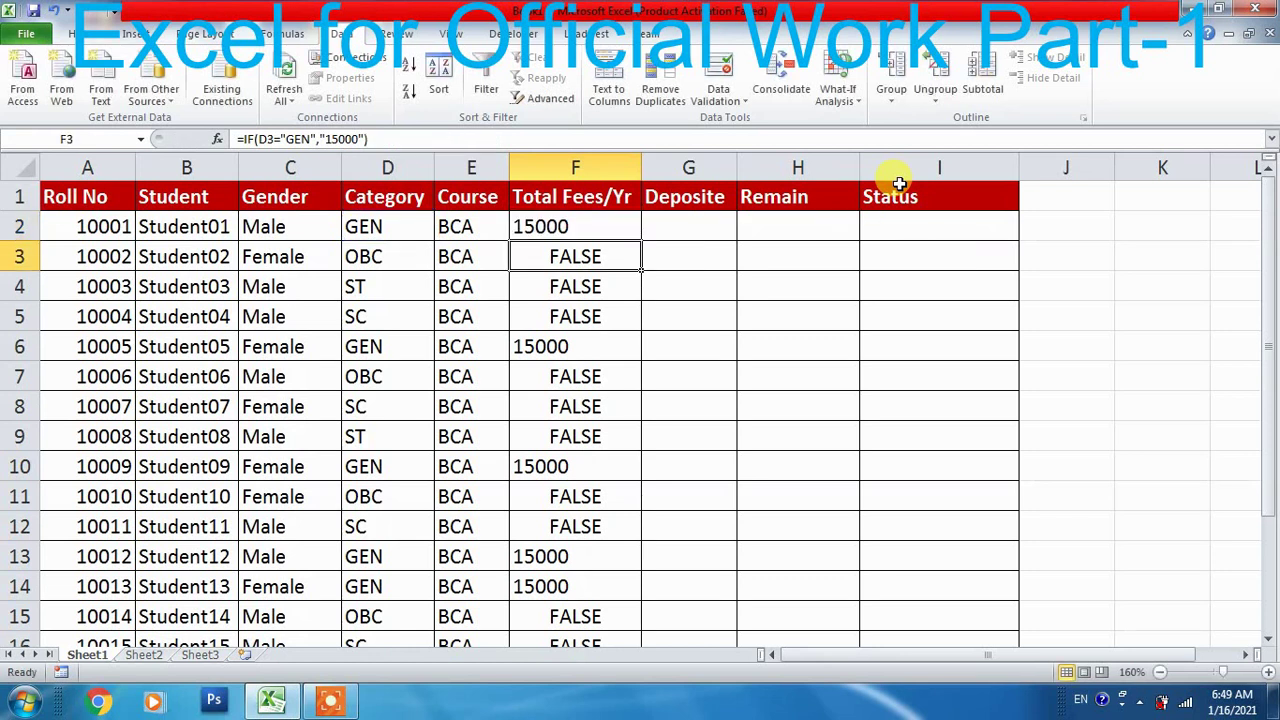
Fill the F2 formula down the Total Fees/Yr column and check the OBC rows 3, 7, 11 and 15 plus cells F4 and F5
{"action": "left_click", "coordinate": [603, 222]}
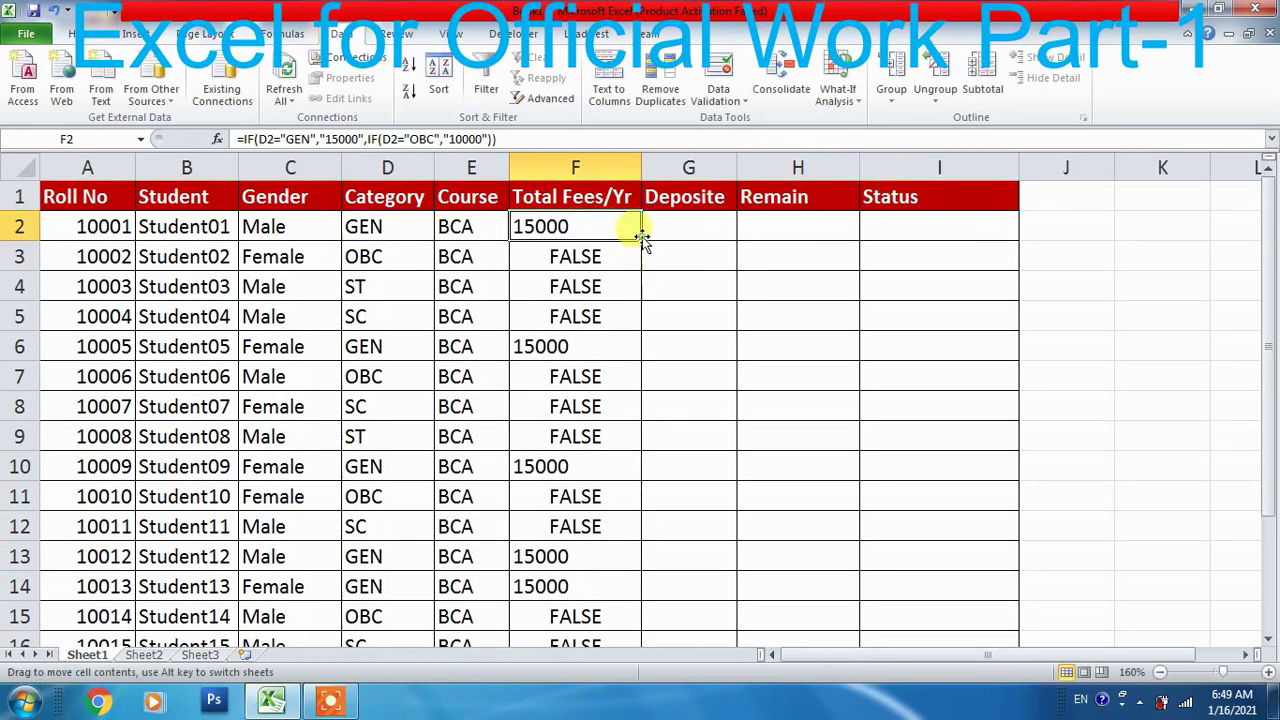
{"action": "double_click", "coordinate": [641, 242]}
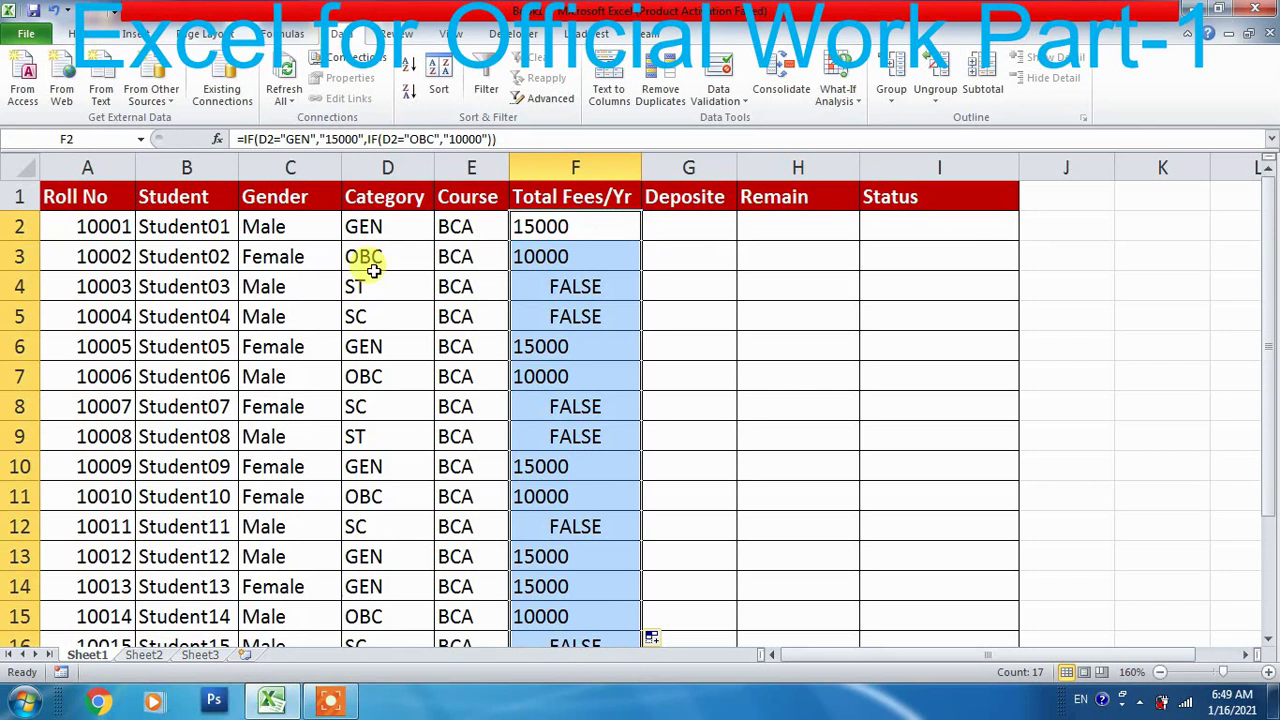
{"action": "left_click", "coordinate": [14, 256]}
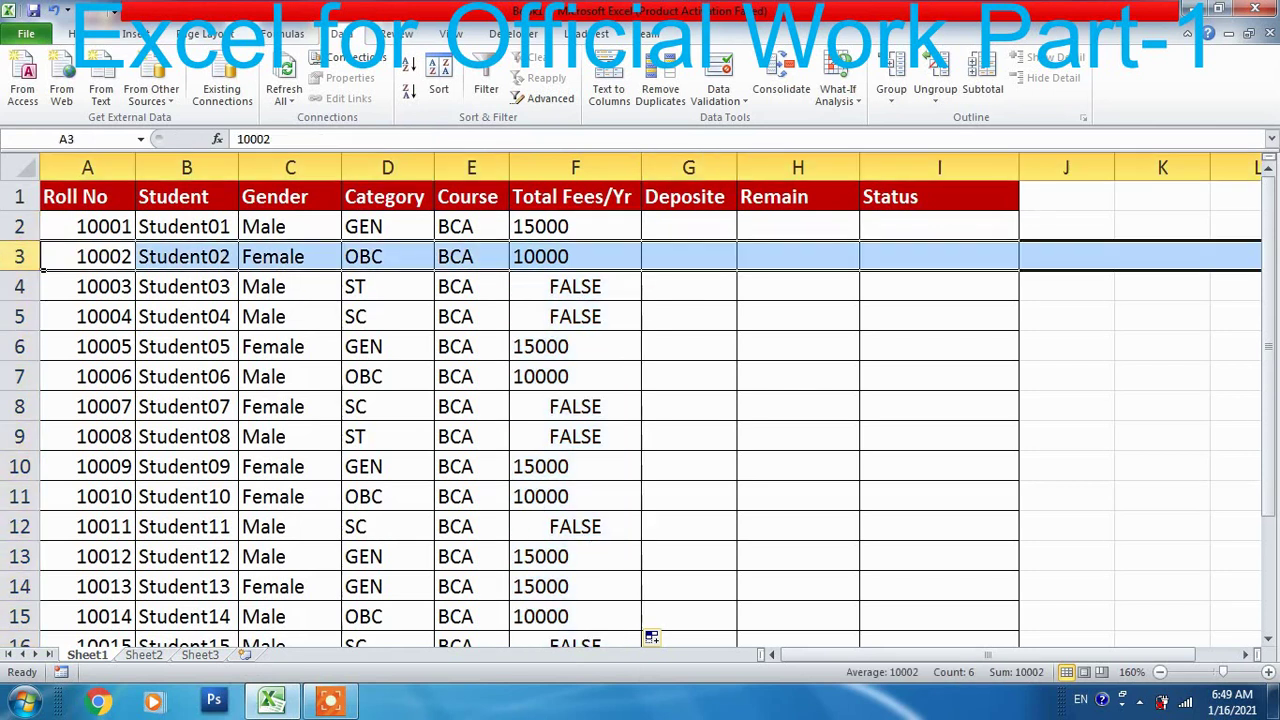
{"action": "left_click", "coordinate": [16, 376]}
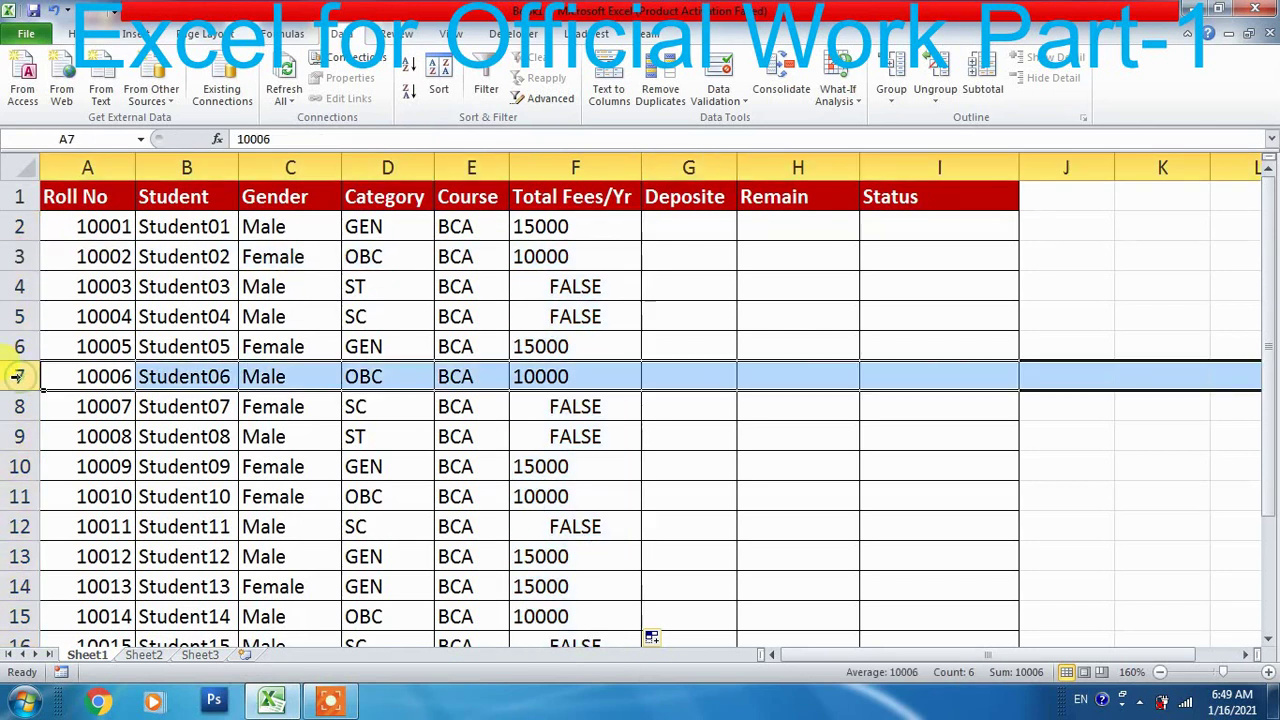
{"action": "left_click", "coordinate": [19, 498]}
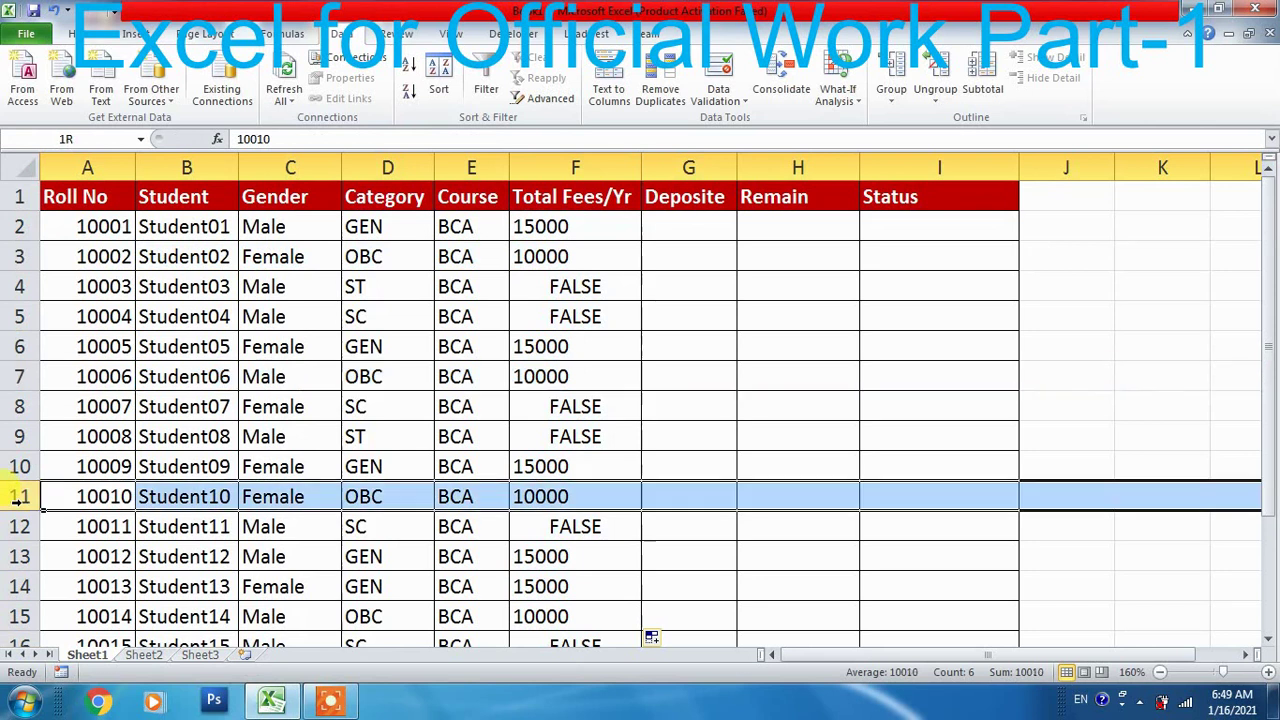
{"action": "left_click", "coordinate": [20, 616]}
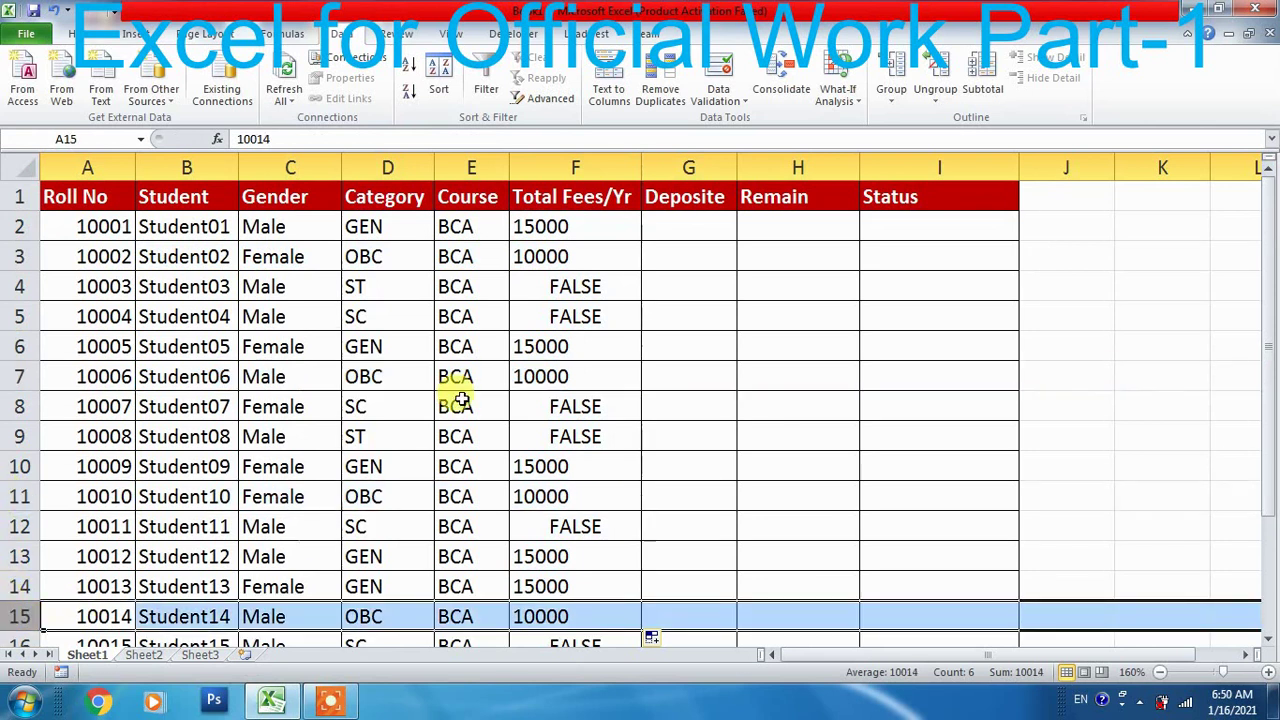
{"action": "left_click", "coordinate": [575, 286]}
{"action": "left_click", "coordinate": [568, 316]}
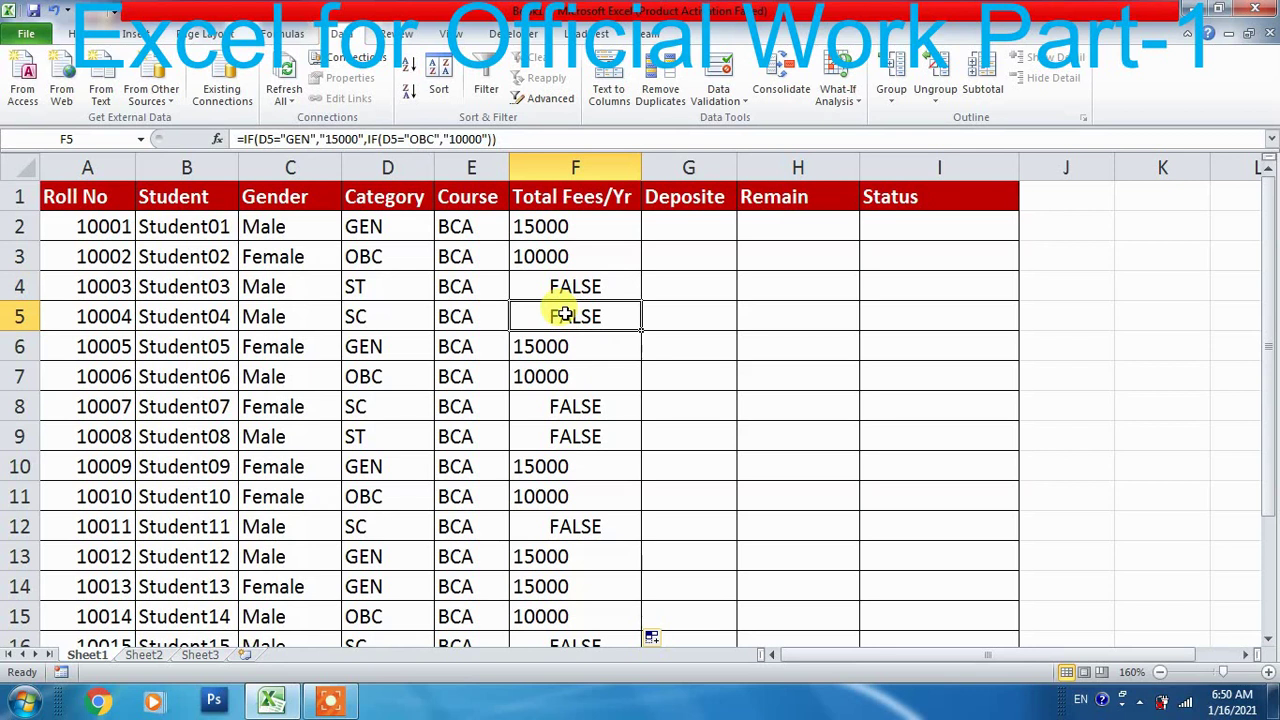
Extend the F2 formula with a nested IF for SC, giving =IF(D2="GEN","15000",IF(D2="OBC","10000",IF(D2="SC","5000")))
{"action": "double_click", "coordinate": [556, 224]}
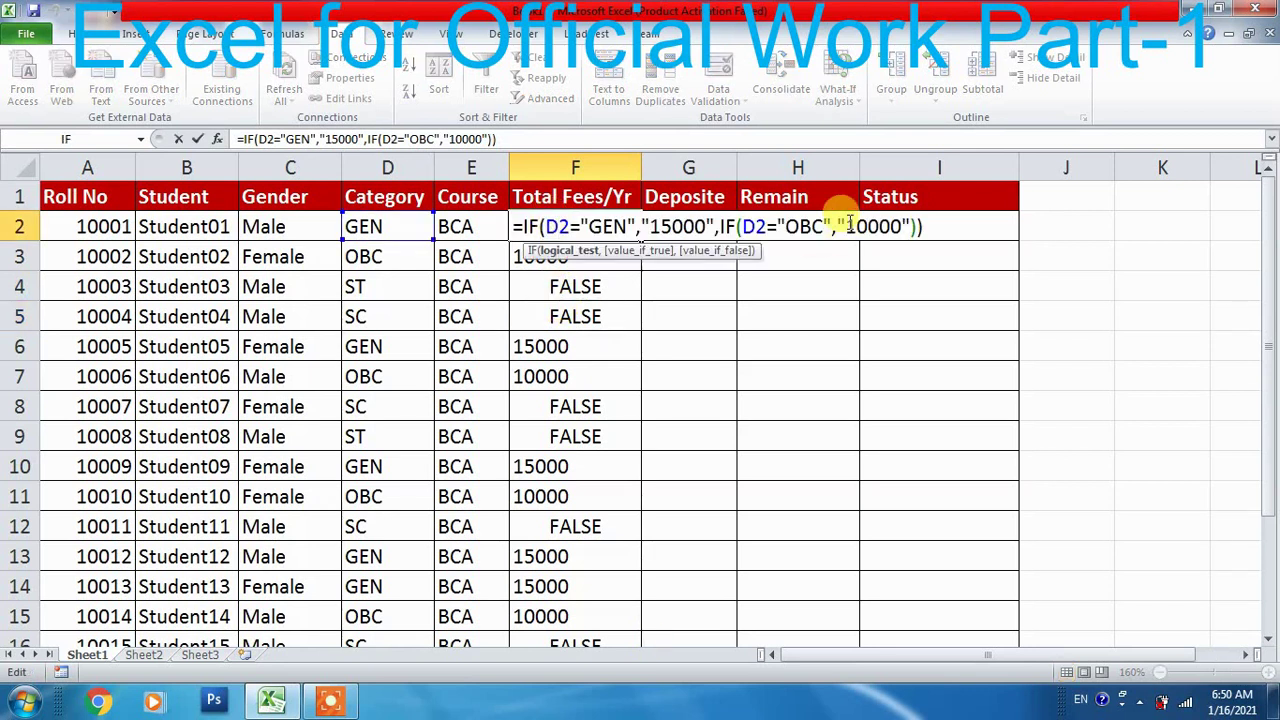
{"action": "left_click", "coordinate": [909, 226]}
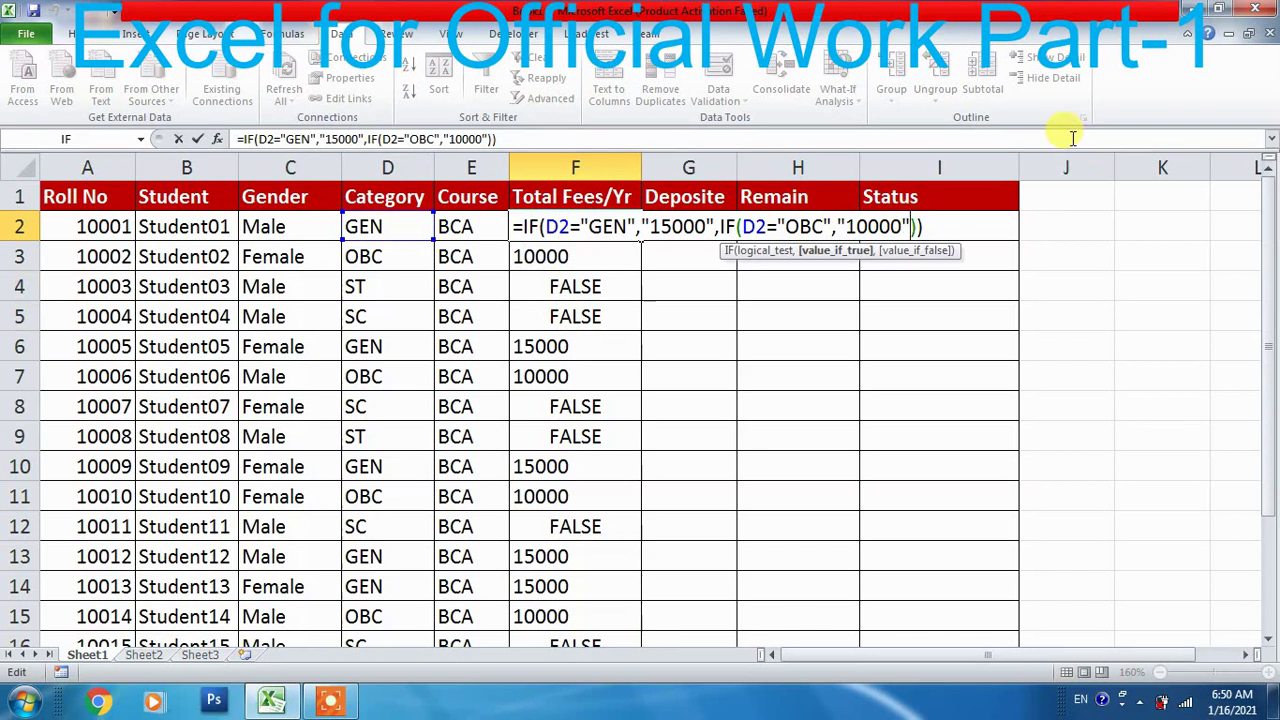
{"action": "type", "text": ","}
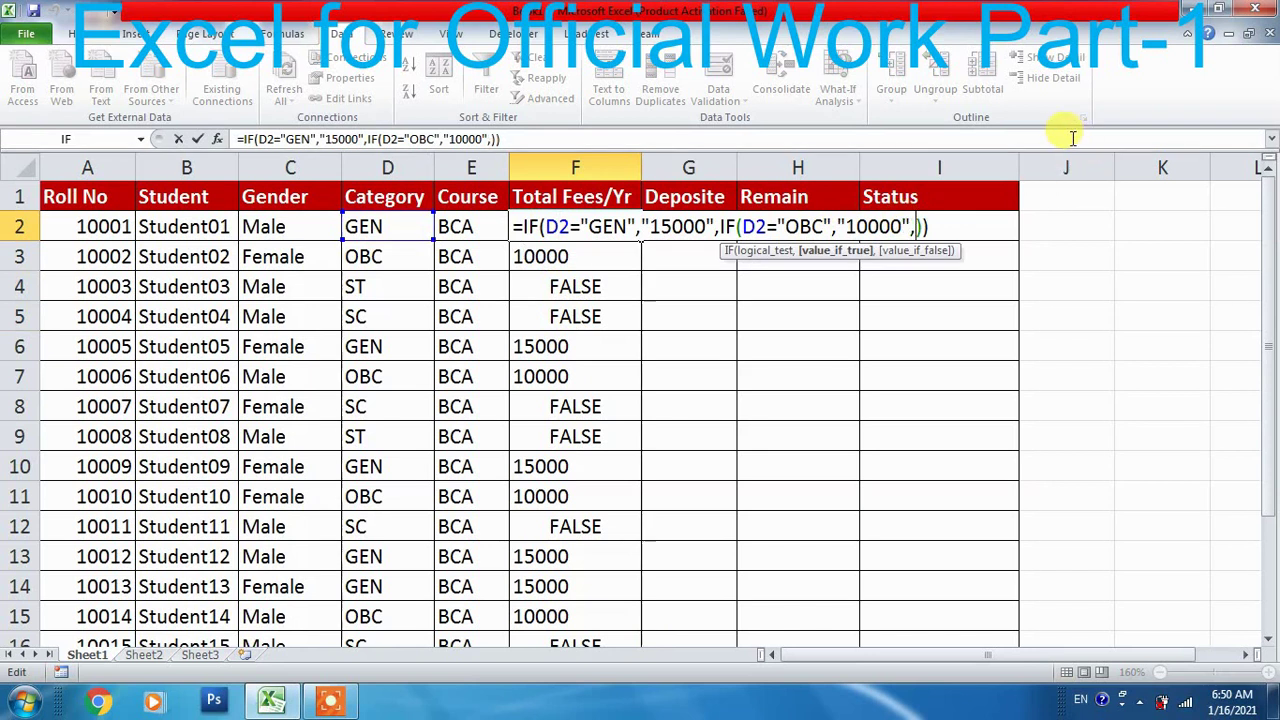
{"action": "type", "text": "IF("}
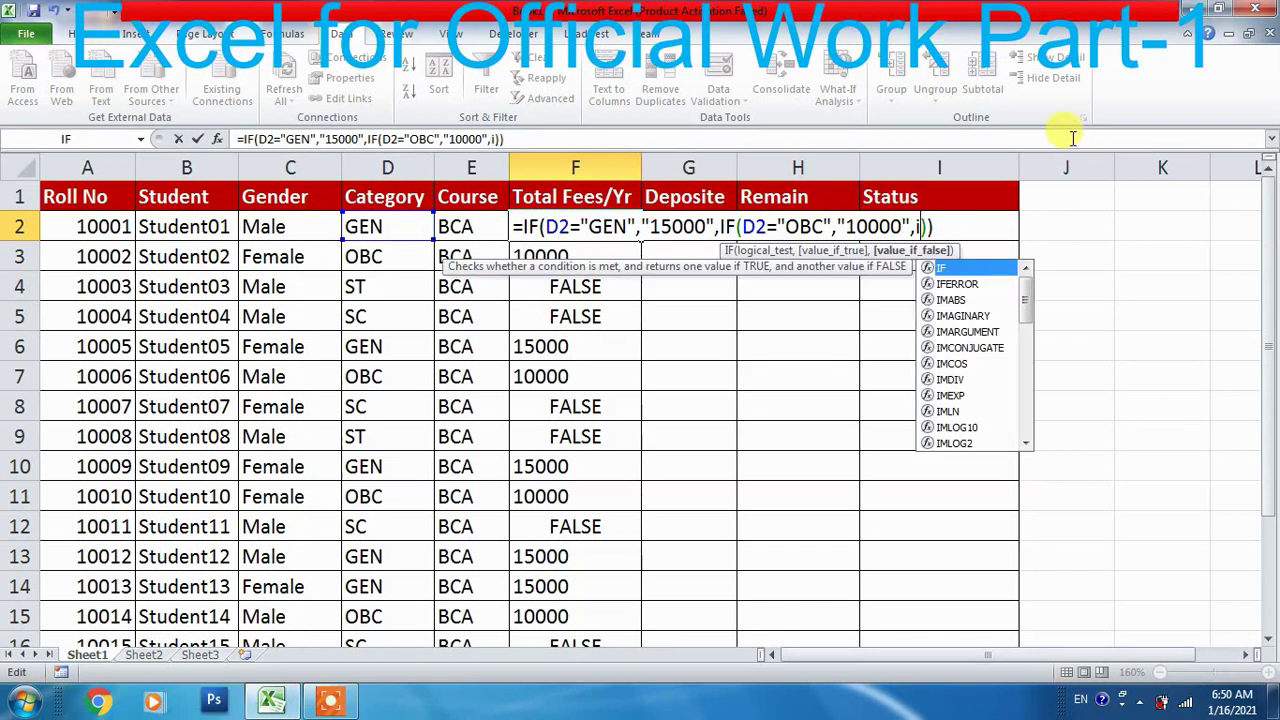
{"action": "left_click", "coordinate": [388, 229]}
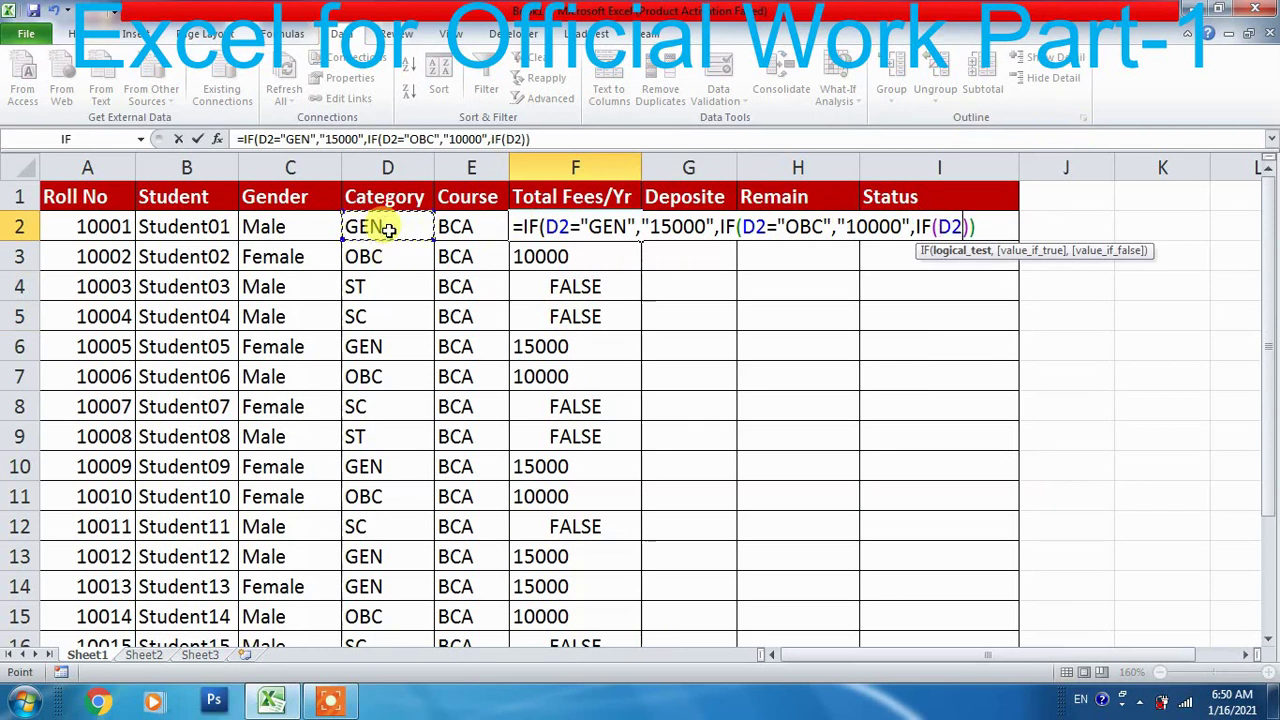
{"action": "type", "text": "=\""}
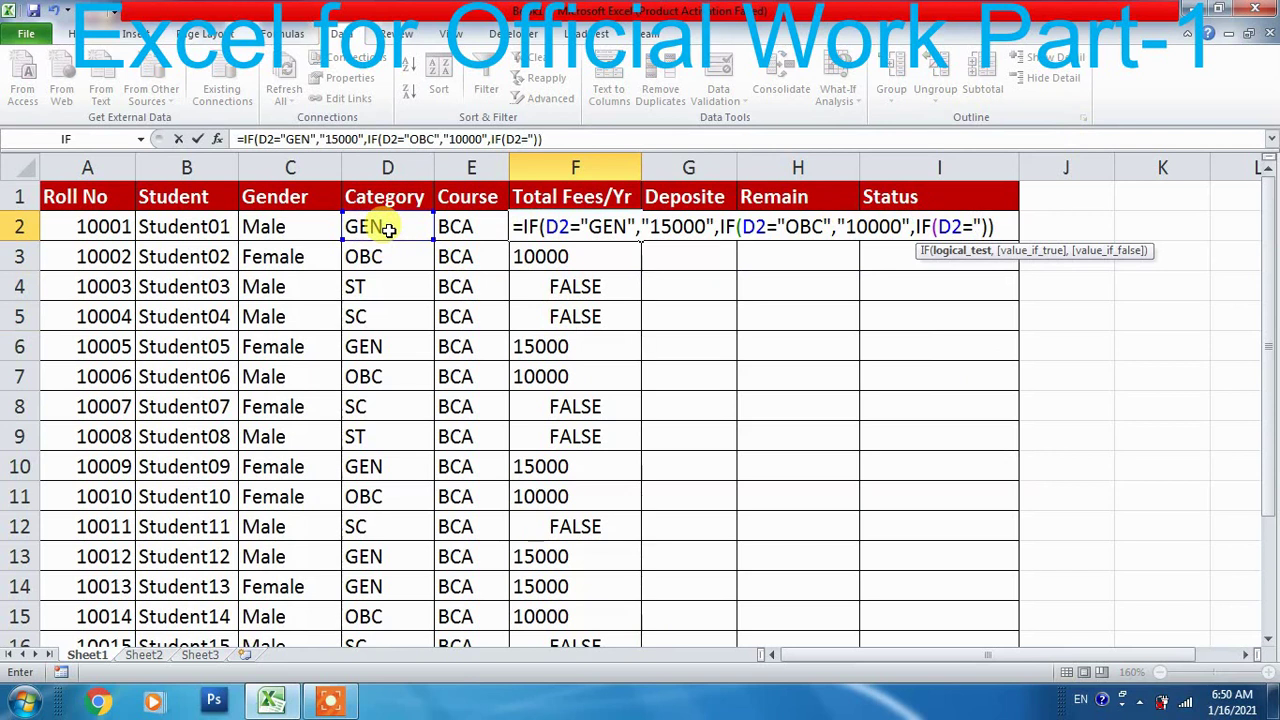
{"action": "type", "text": "SC\""}
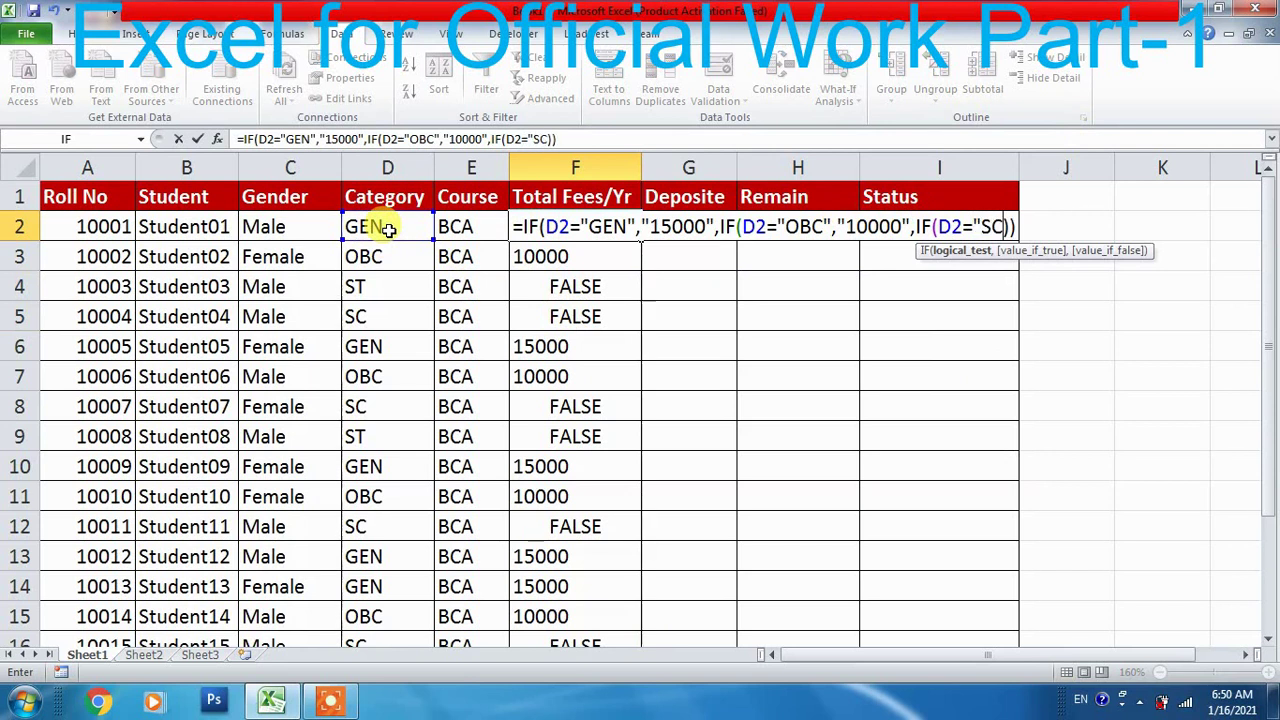
{"action": "type", "text": ",\""}
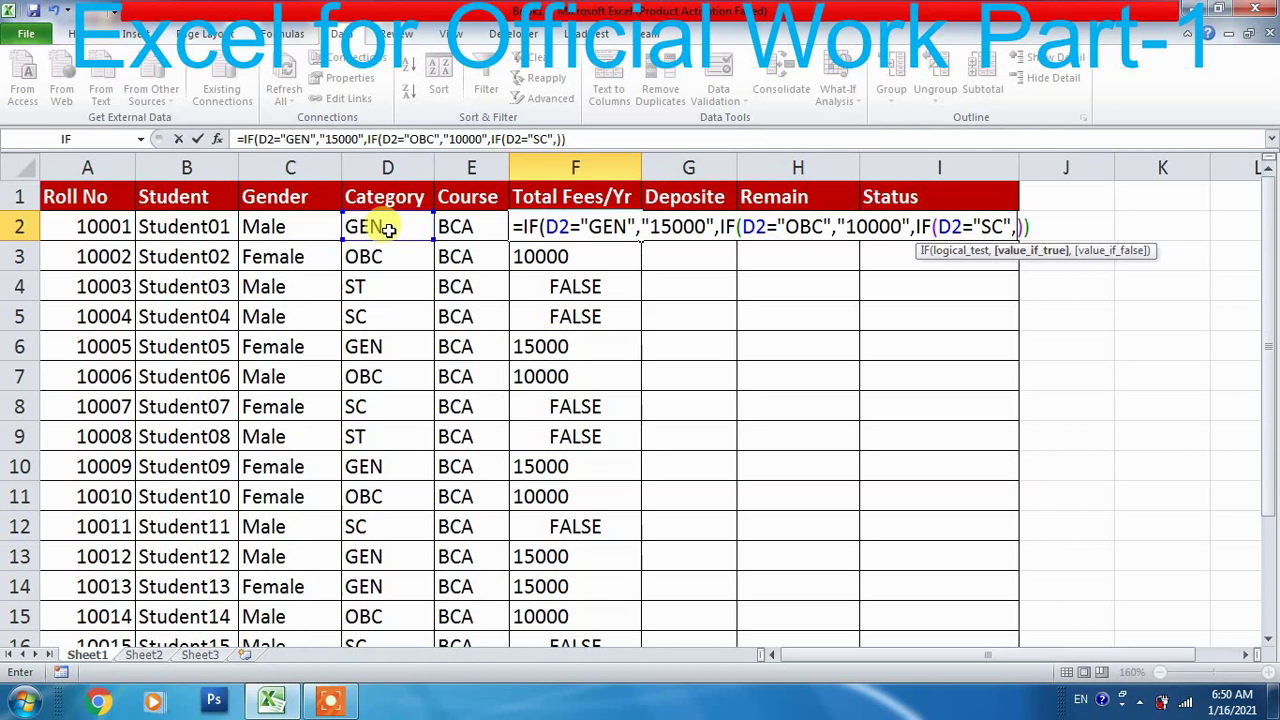
{"action": "type", "text": "5000\""}
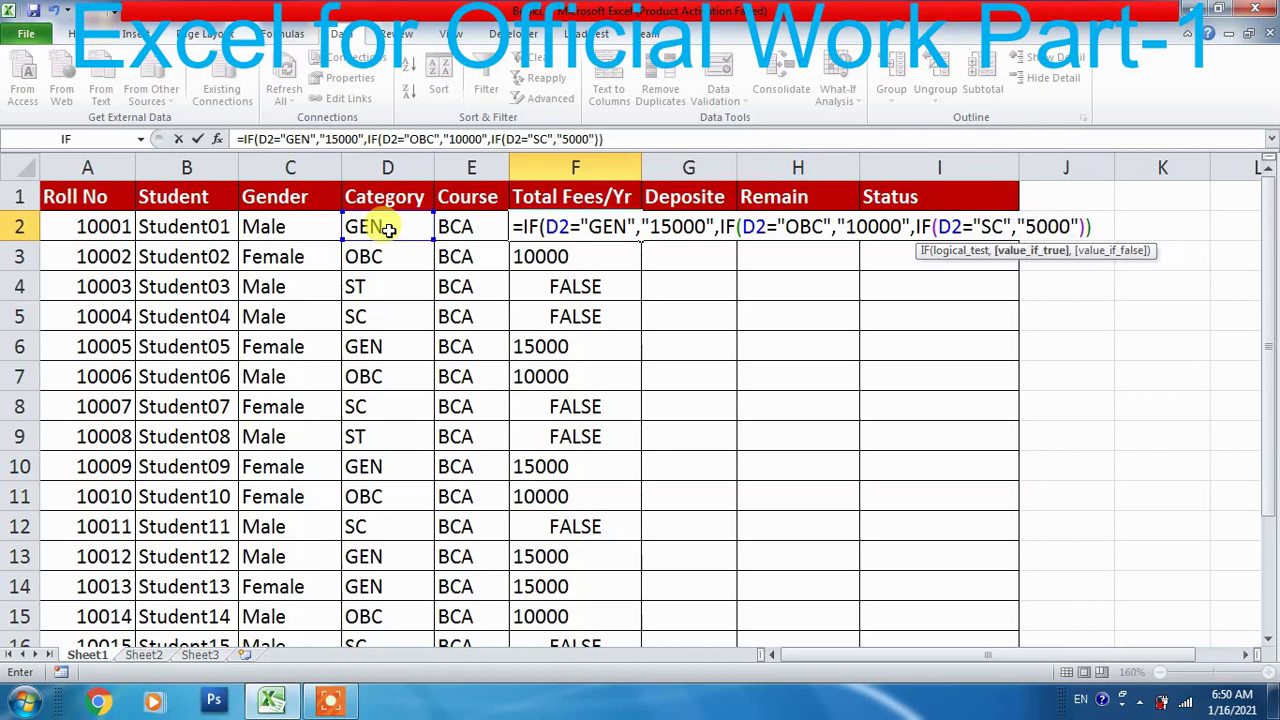
{"action": "key", "text": "Right"}
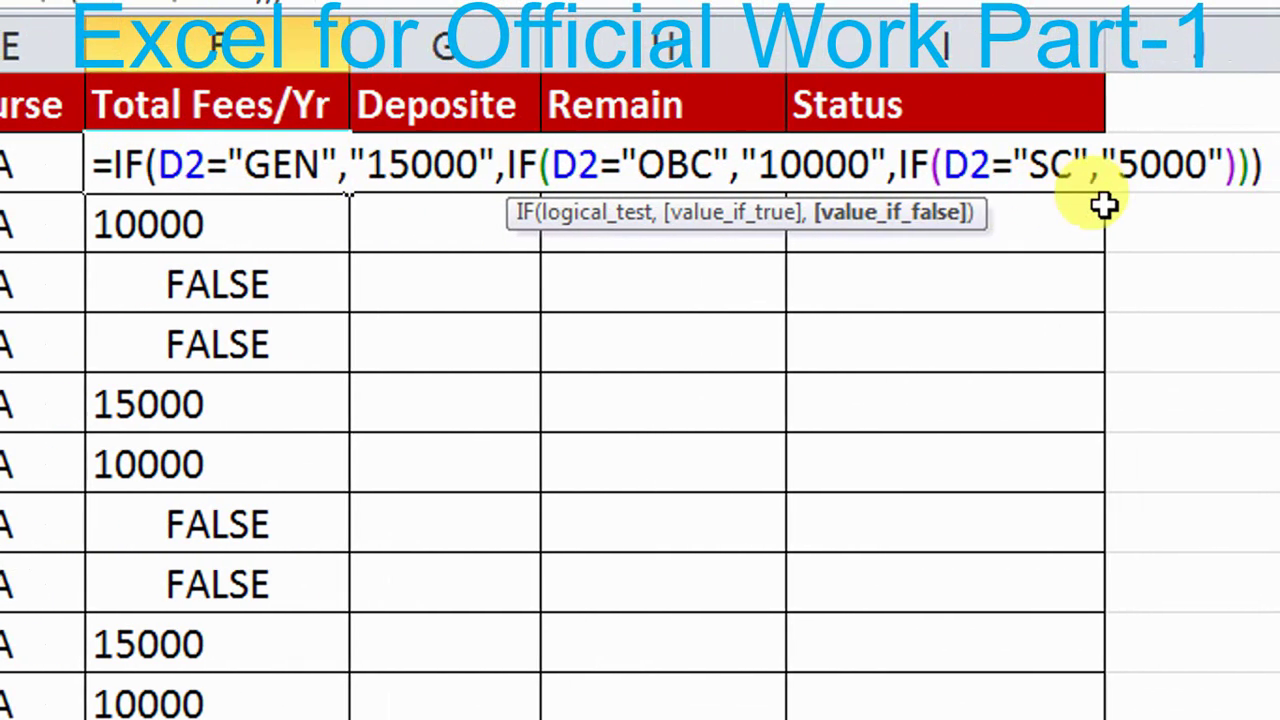
{"action": "key", "text": "Return"}
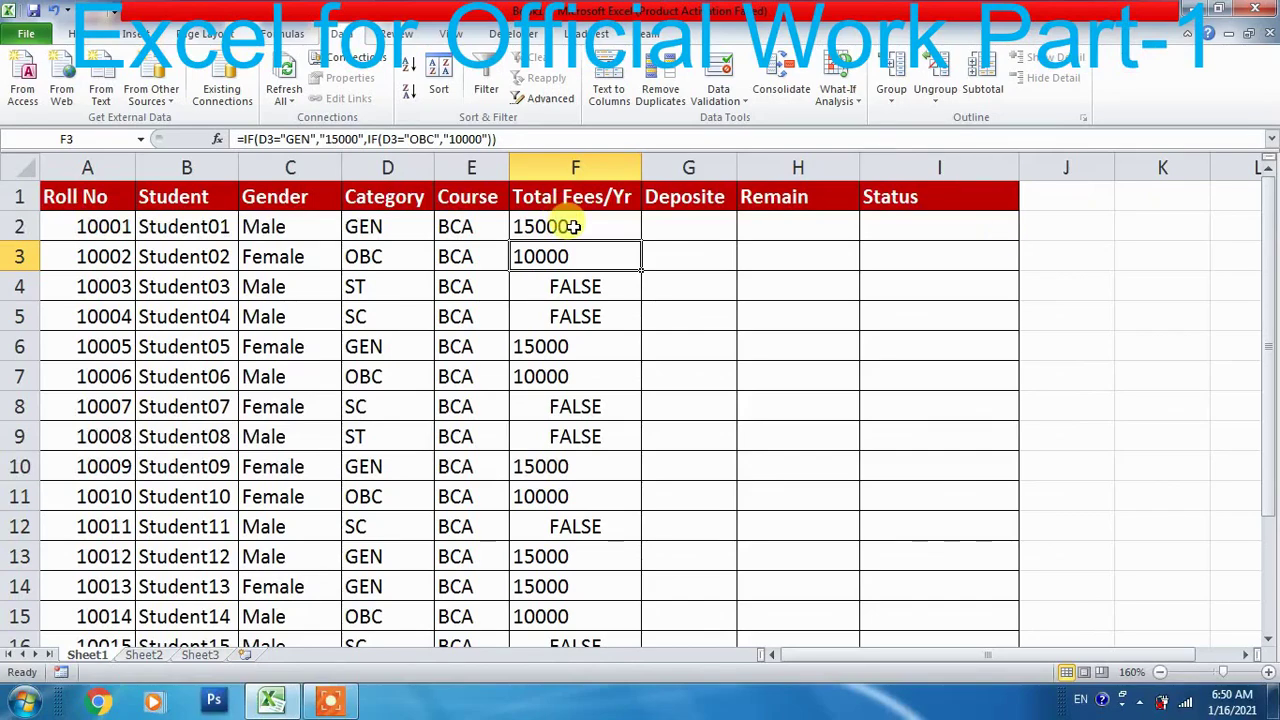
Fill the F2 formula down the Total Fees/Yr column and check the SC rows 5 and 8 and the ST row 4
{"action": "left_click", "coordinate": [232, 177]}
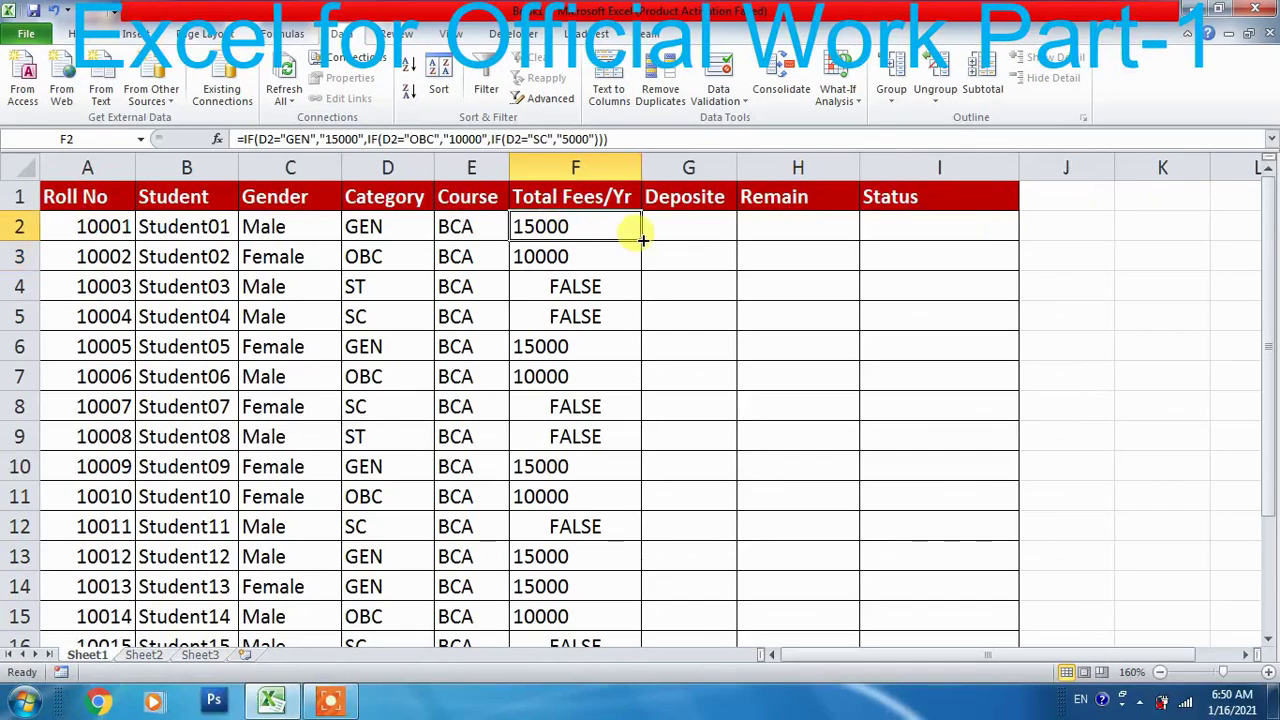
{"action": "double_click", "coordinate": [641, 241]}
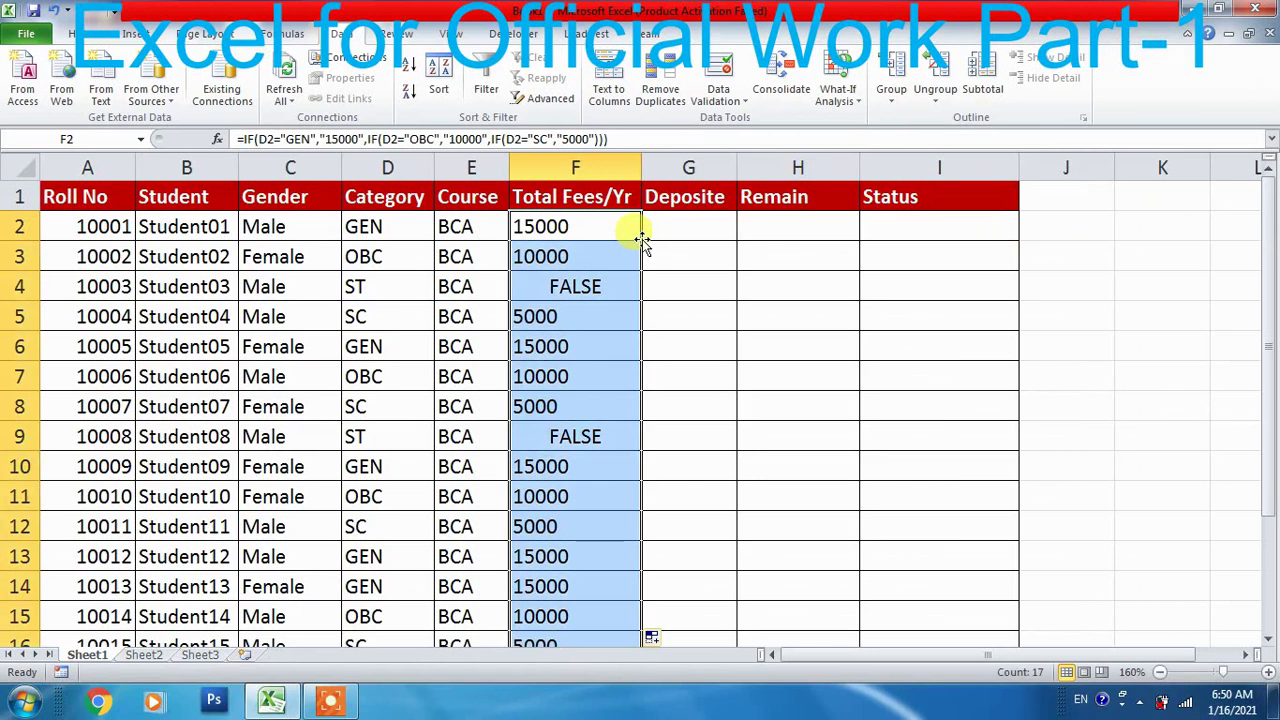
{"action": "left_click", "coordinate": [380, 317]}
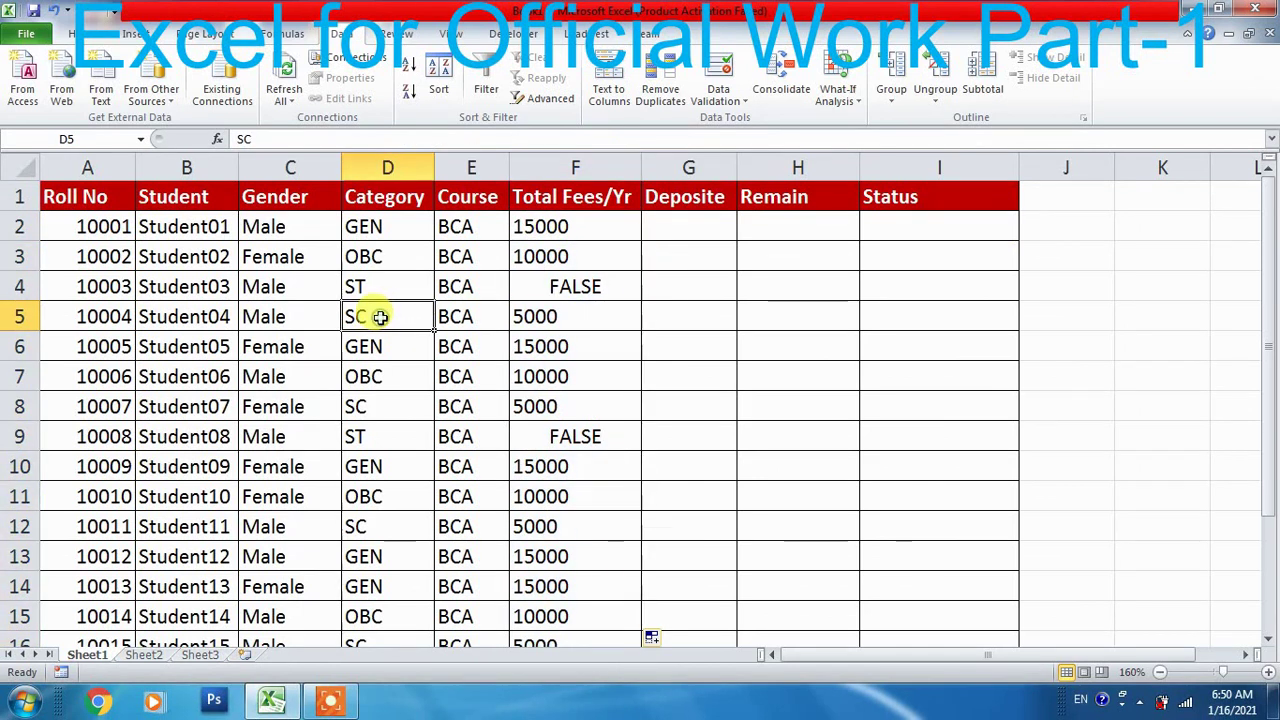
{"action": "left_click", "coordinate": [535, 316]}
{"action": "left_click", "coordinate": [22, 317]}
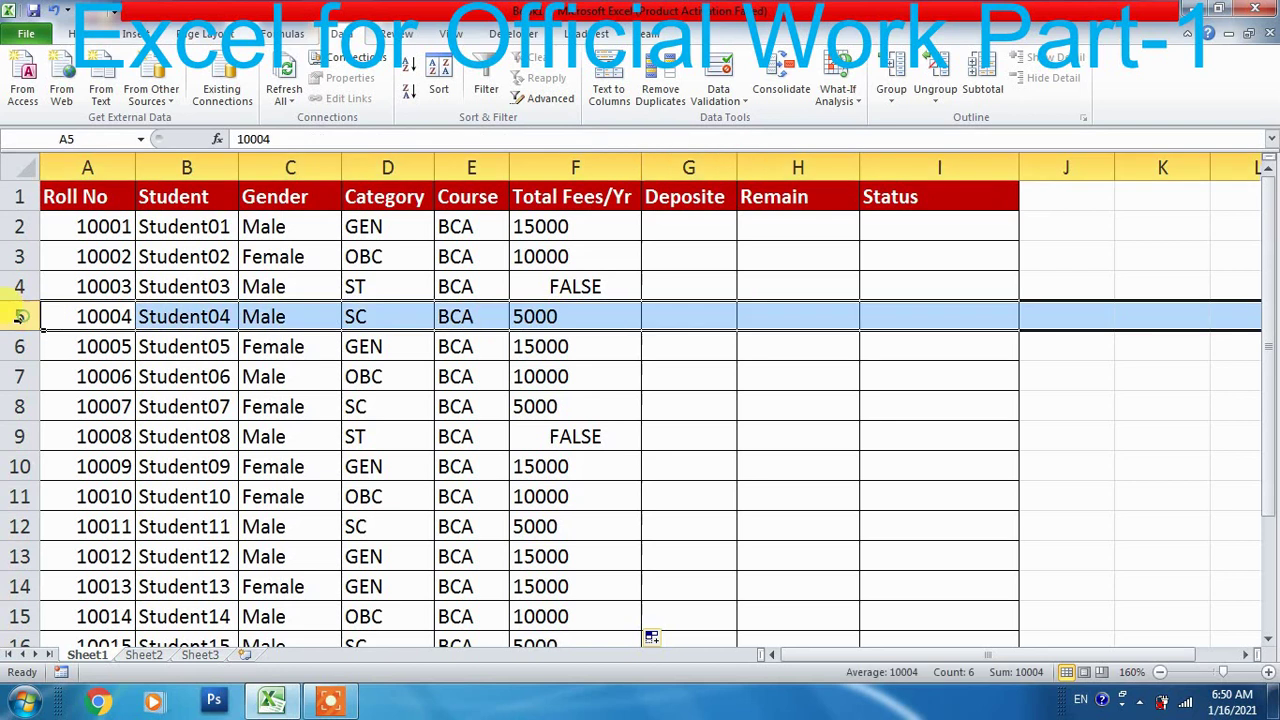
{"action": "left_click", "coordinate": [42, 408]}
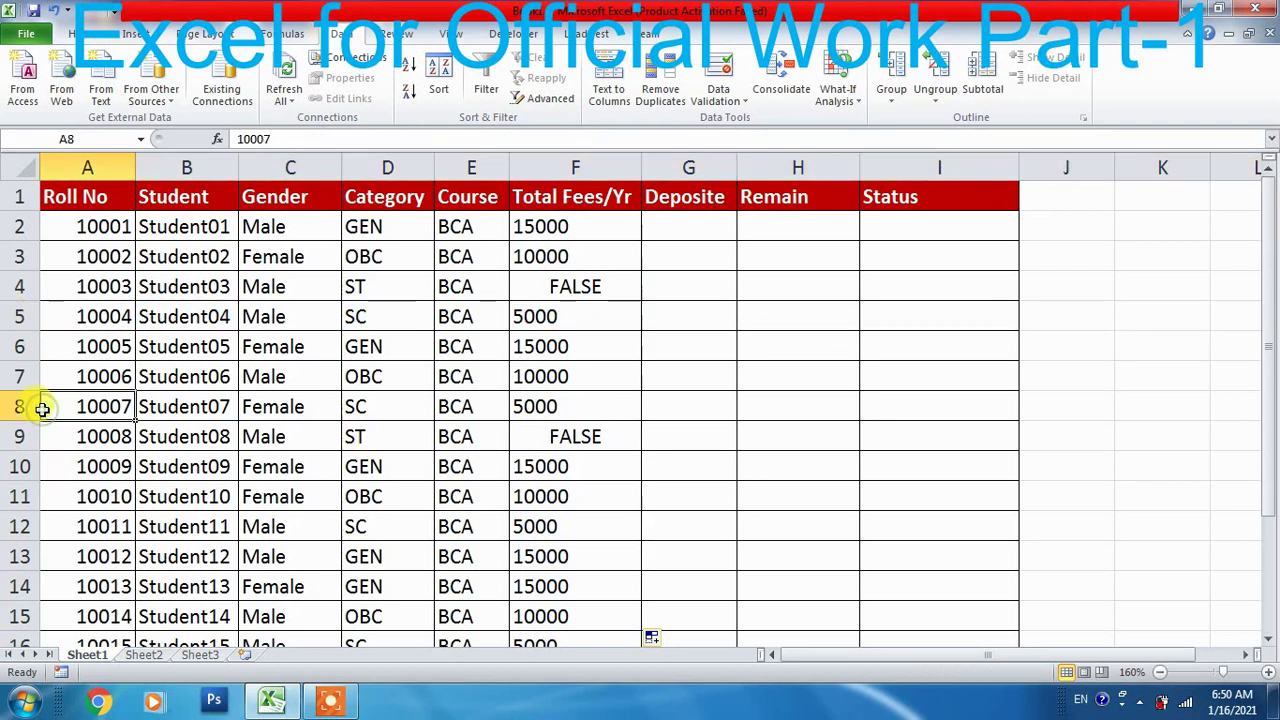
{"action": "left_click", "coordinate": [24, 406]}
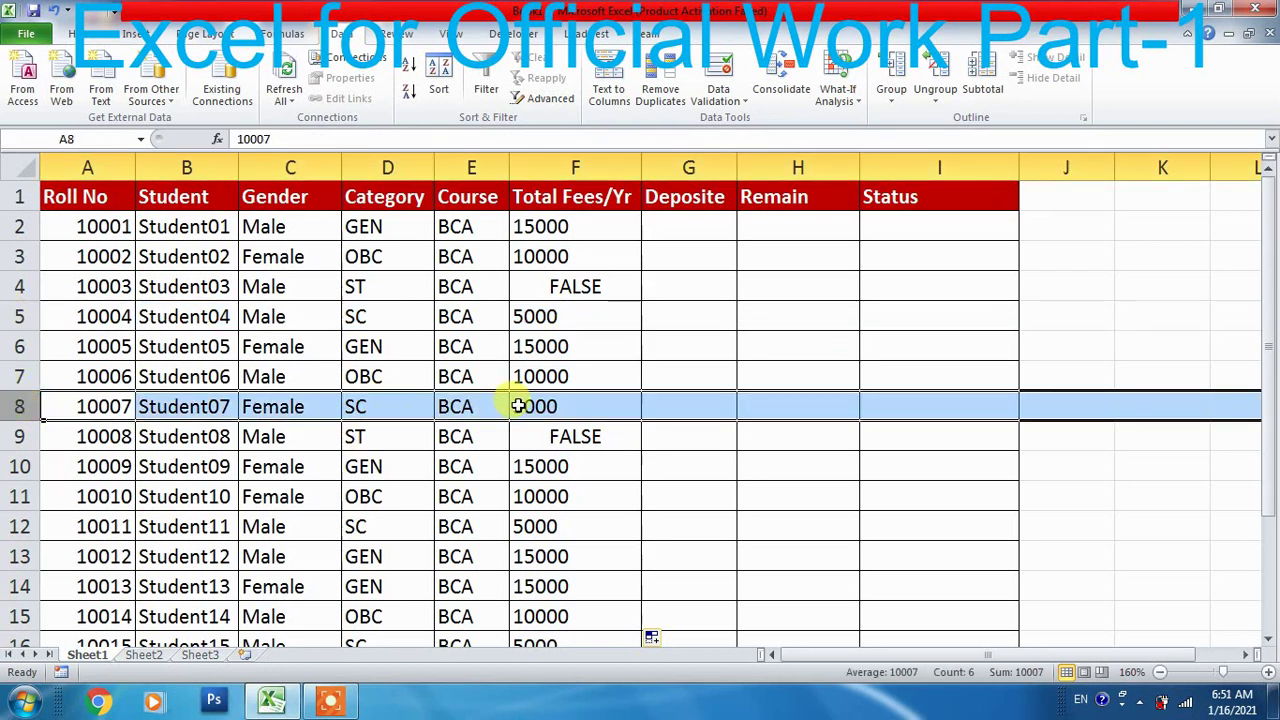
{"action": "left_click", "coordinate": [585, 287]}
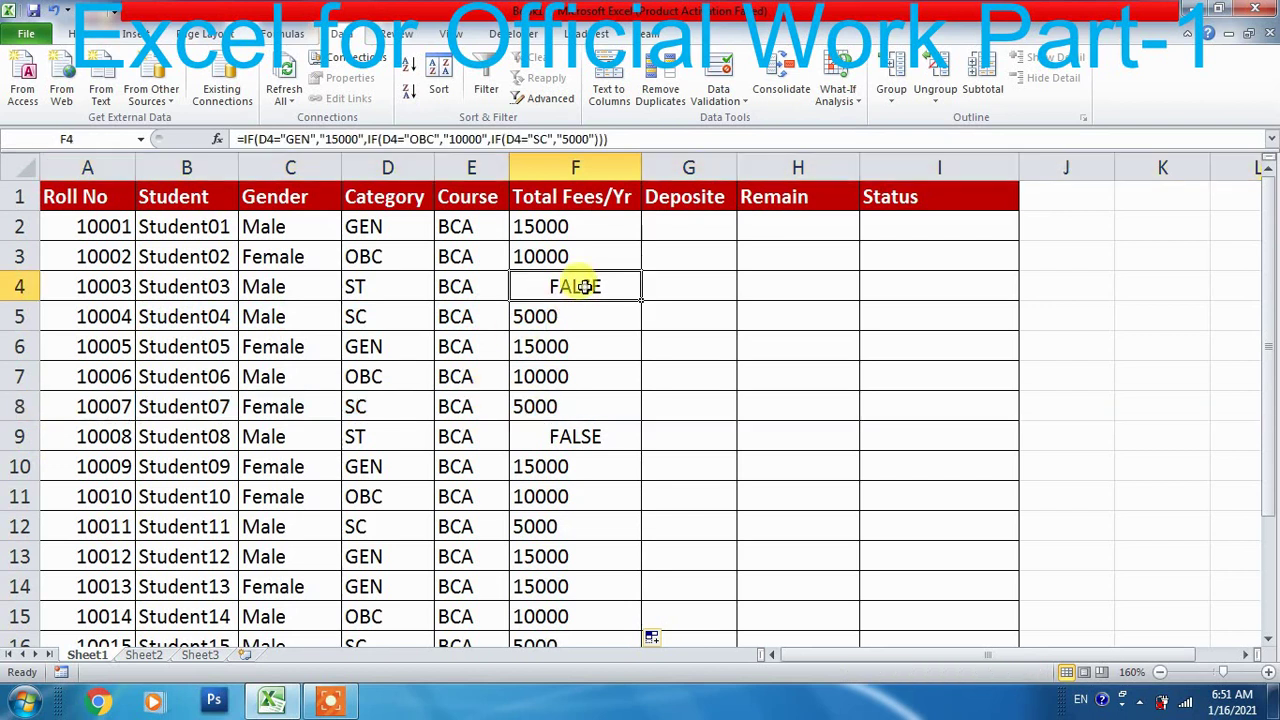
{"action": "left_click", "coordinate": [359, 286]}
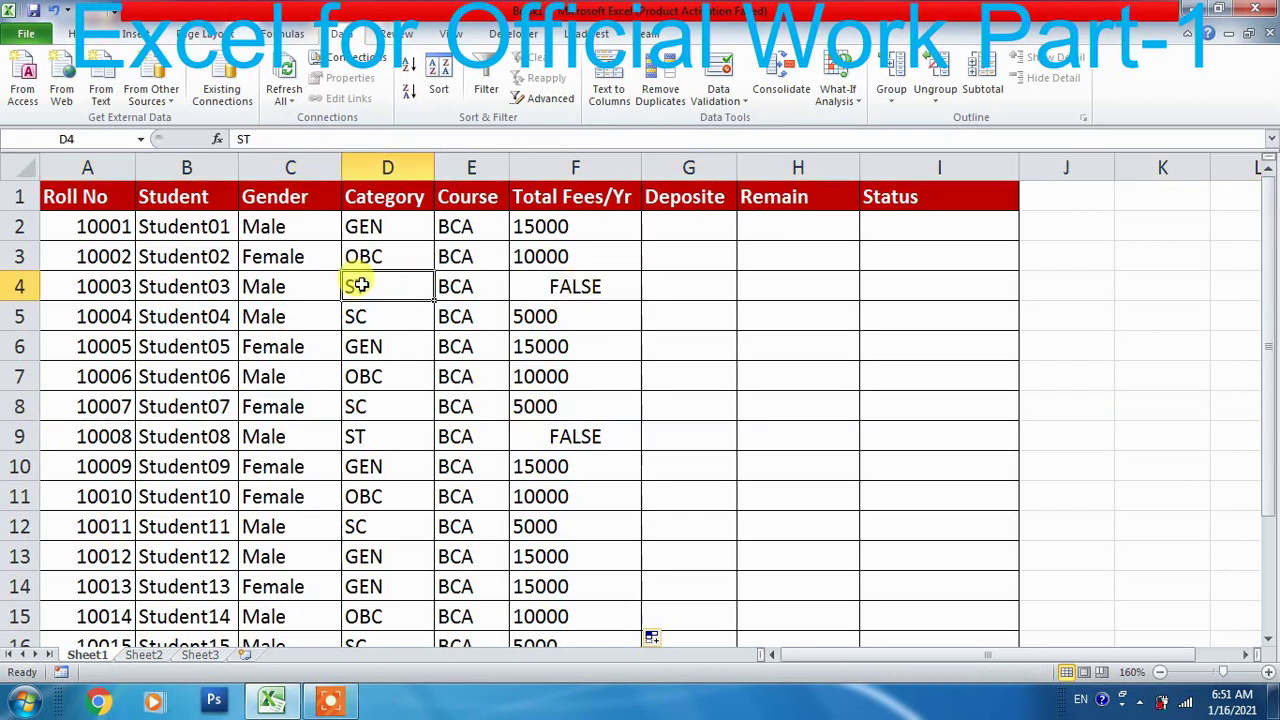
Extend the F2 formula with a nested IF for ST, giving =IF(D2="GEN","15000",IF(D2="OBC","10000",IF(D2="SC","5000",IF(D2="ST","2500"))))
{"action": "left_click", "coordinate": [551, 221]}
{"action": "double_click", "coordinate": [551, 221]}
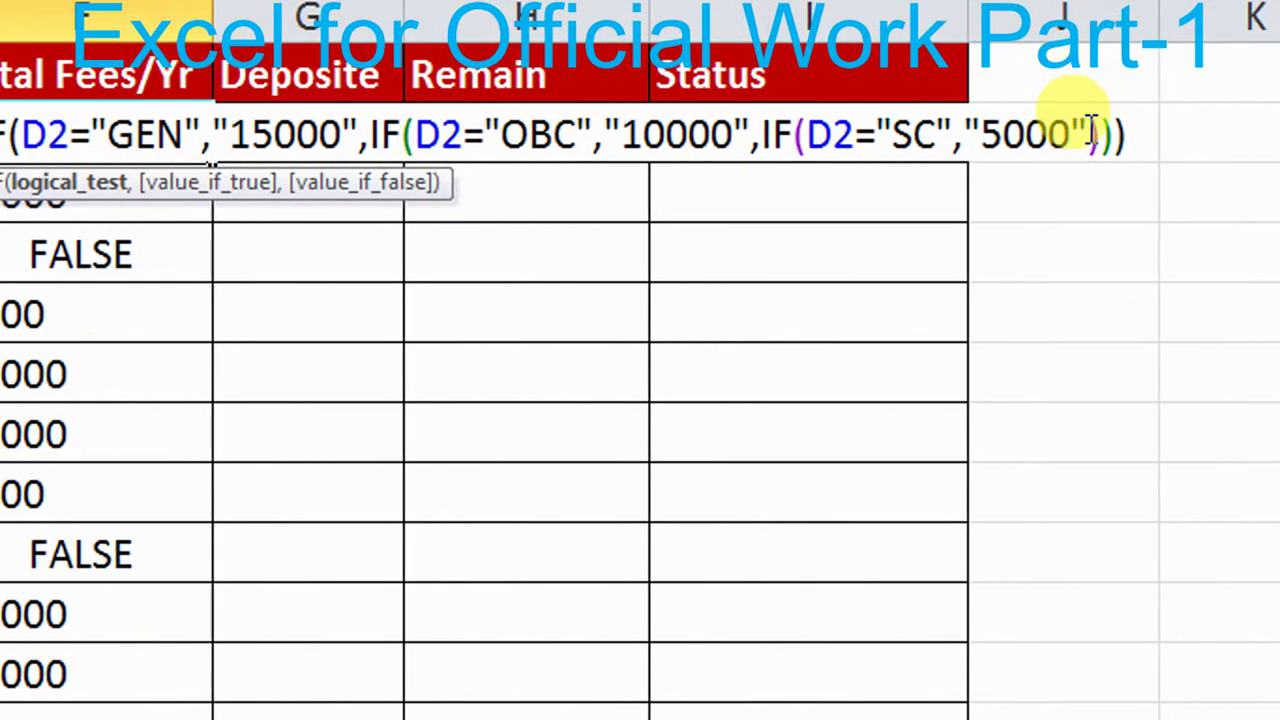
{"action": "left_click", "coordinate": [1165, 131]}
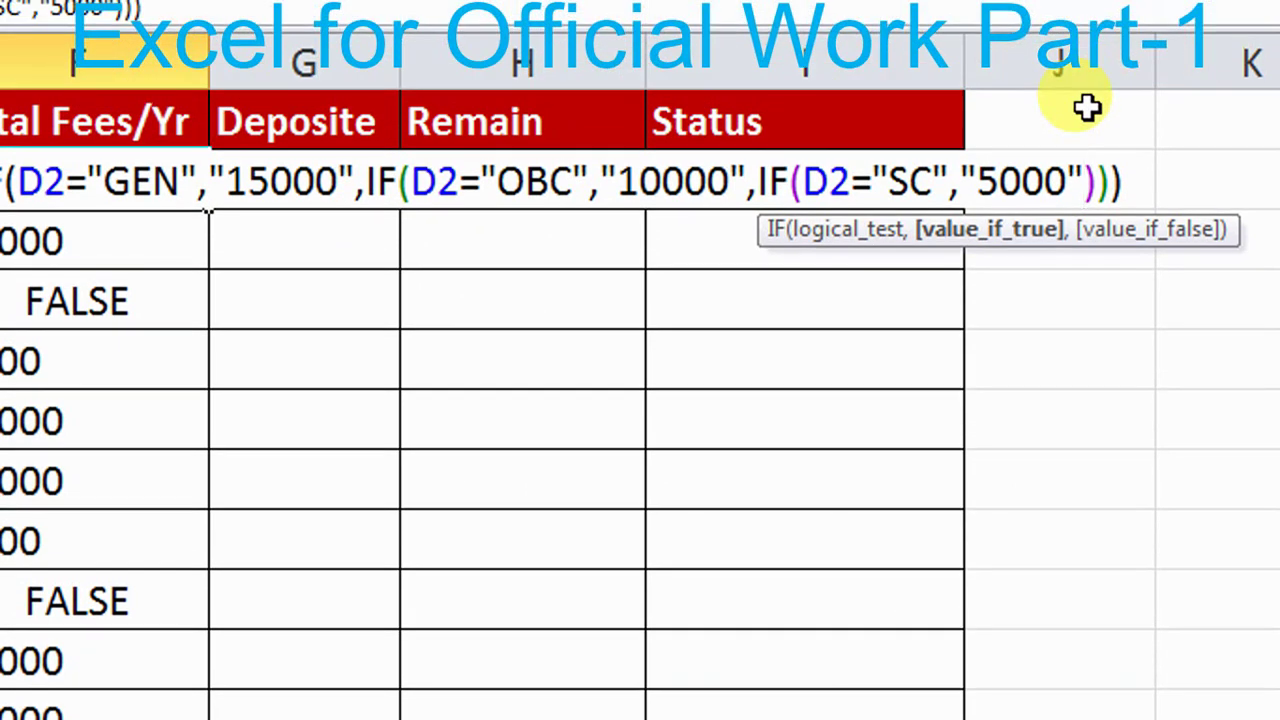
{"action": "type", "text": ","}
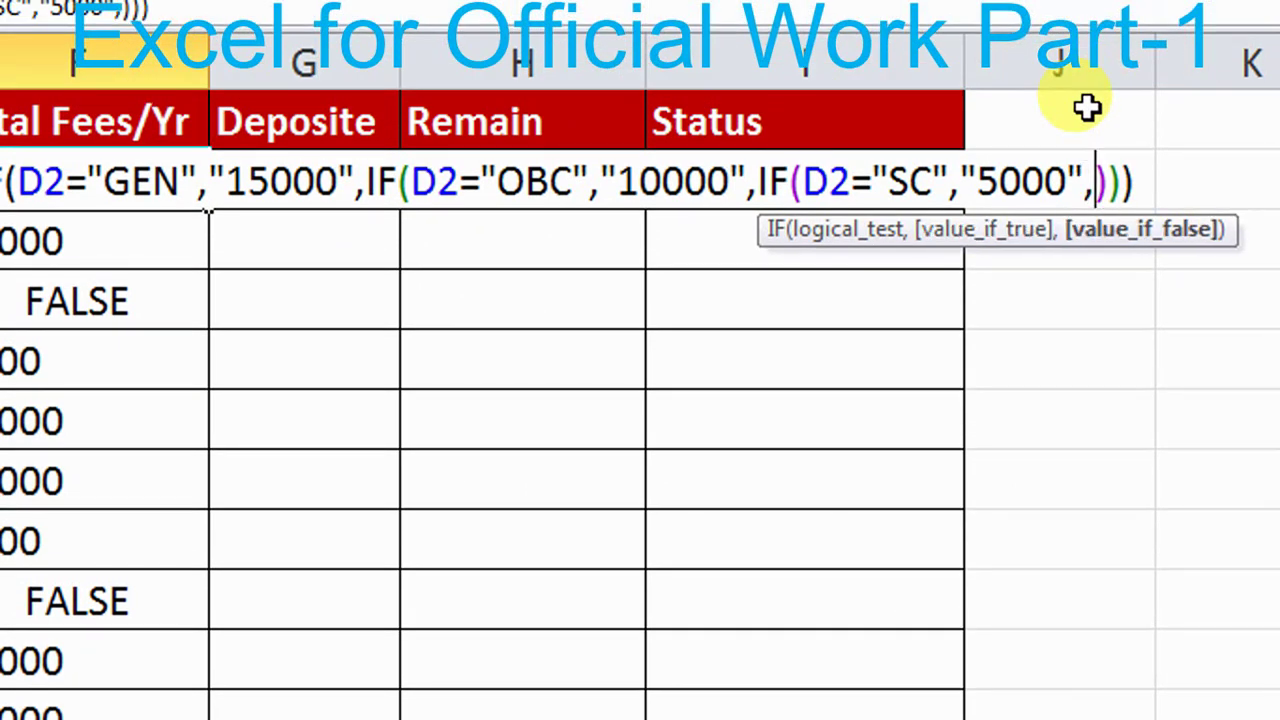
{"action": "type", "text": "IF("}
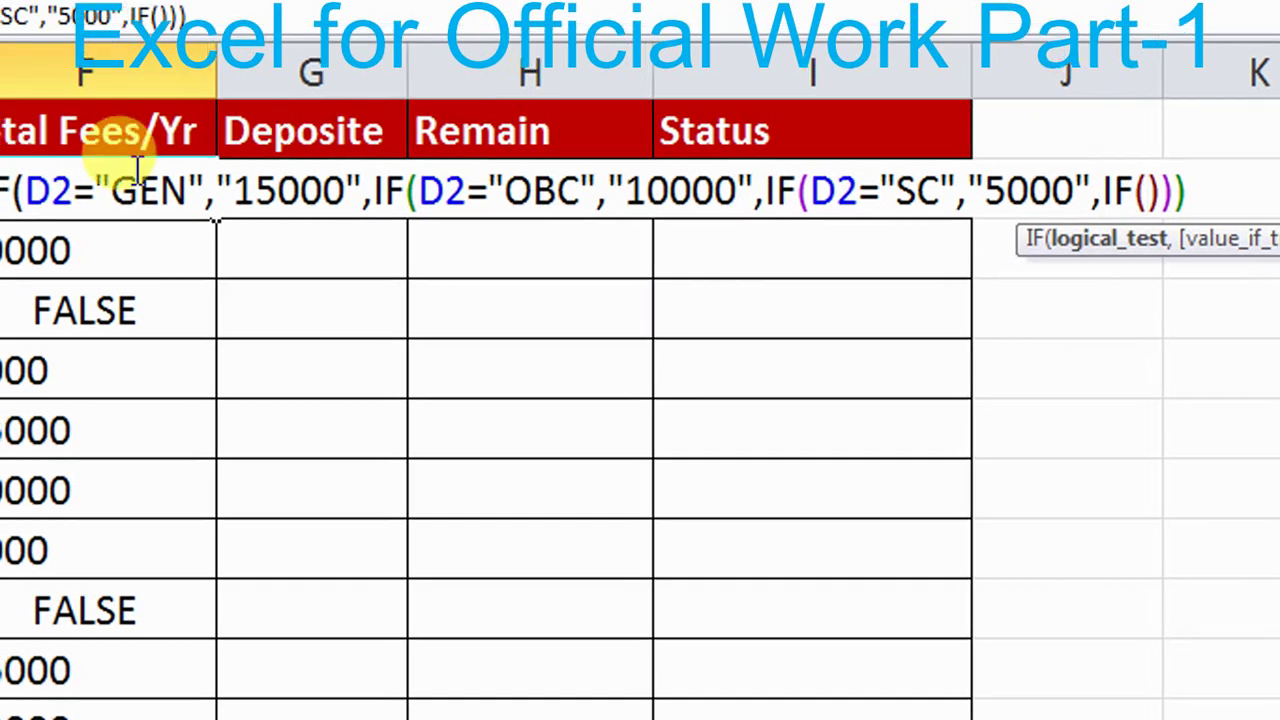
{"action": "left_click", "coordinate": [191, 191]}
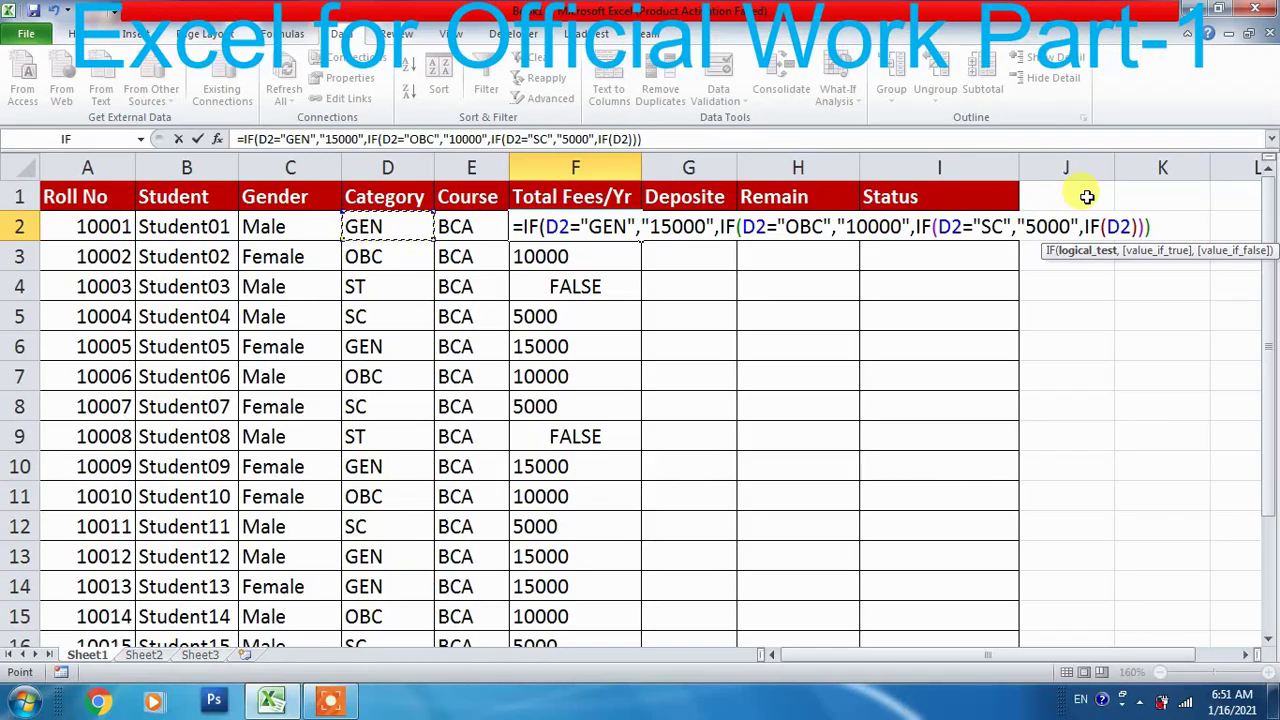
{"action": "type", "text": "="}
{"action": "type", "text": "\"ST"}
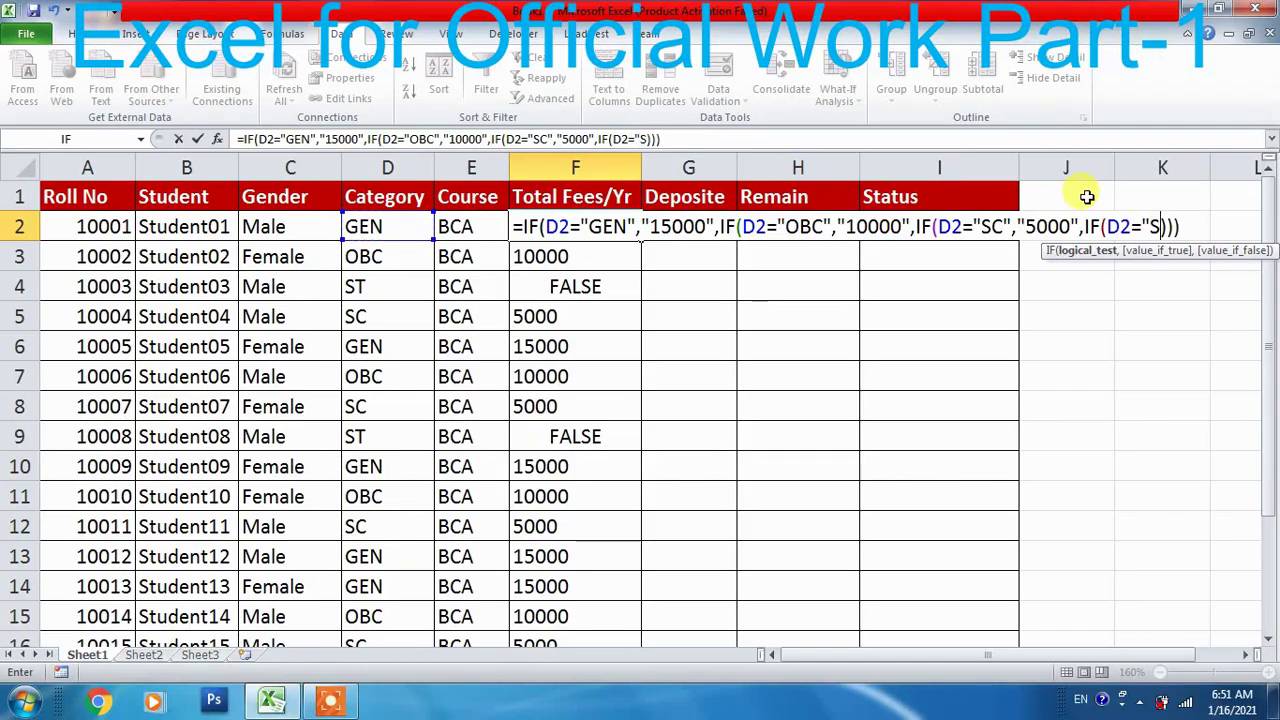
{"action": "type", "text": "\","}
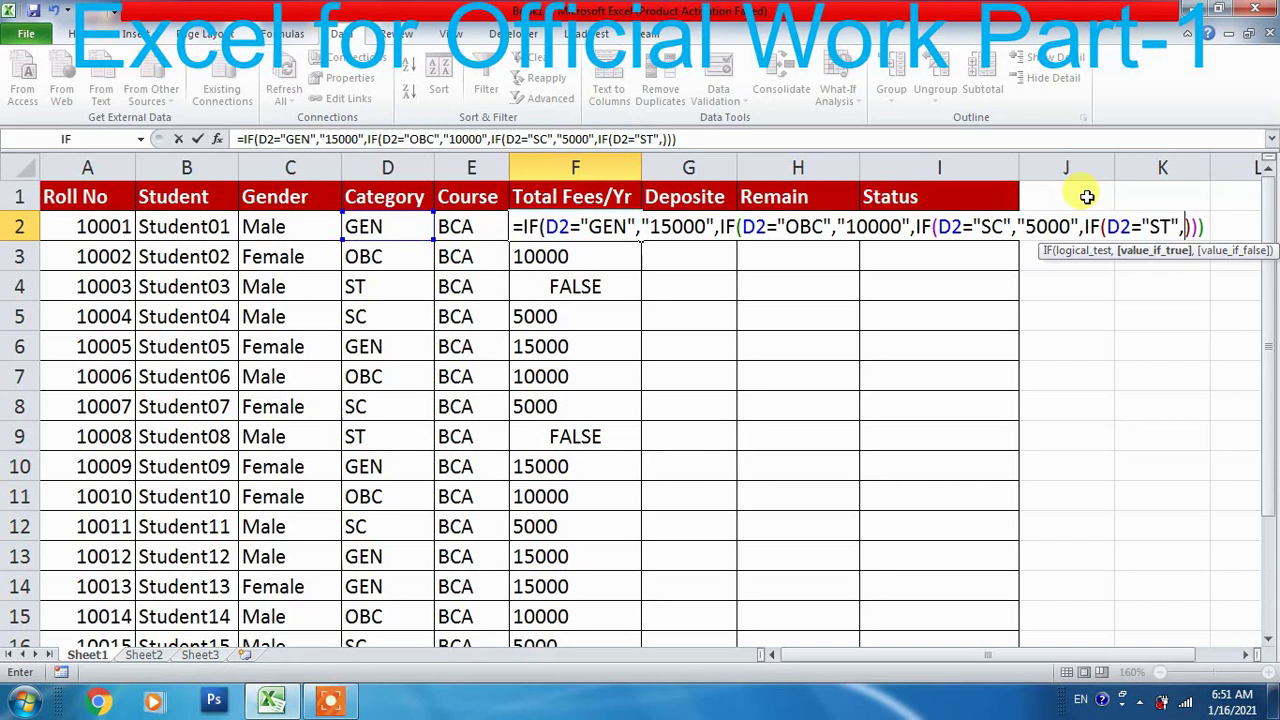
{"action": "type", "text": "\"2500"}
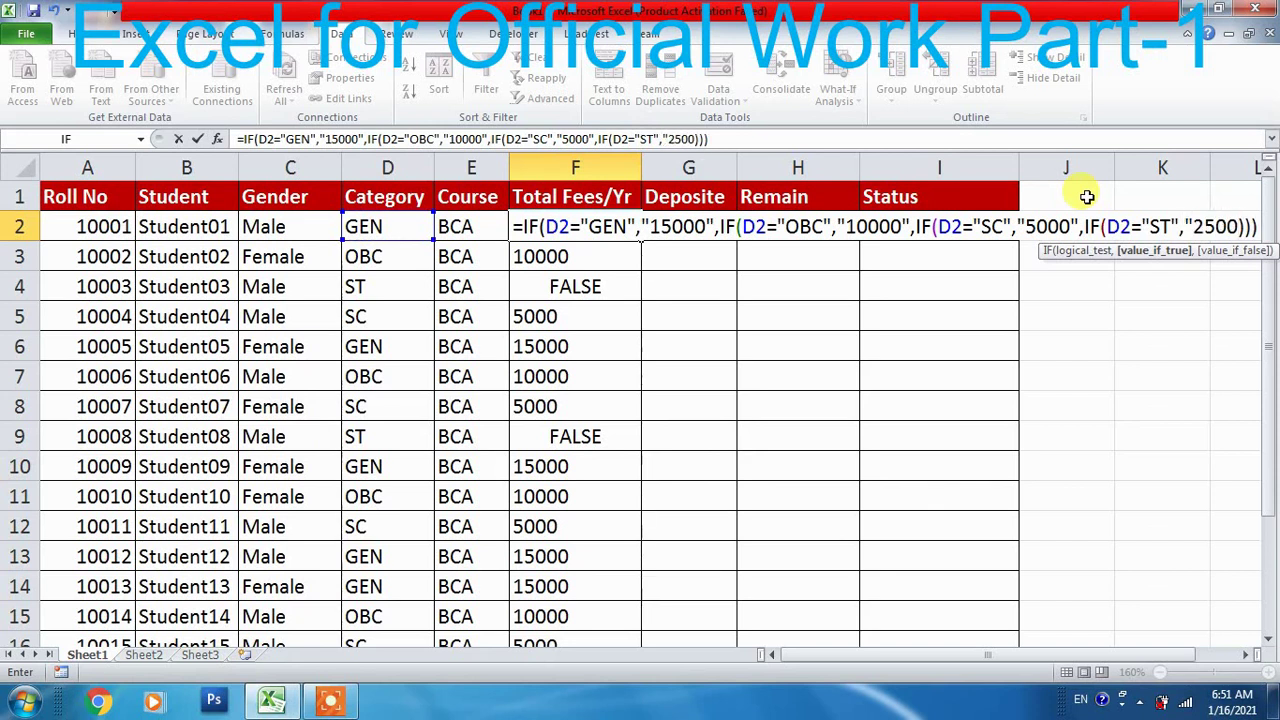
{"action": "type", "text": "\""}
{"action": "key", "text": "Return"}
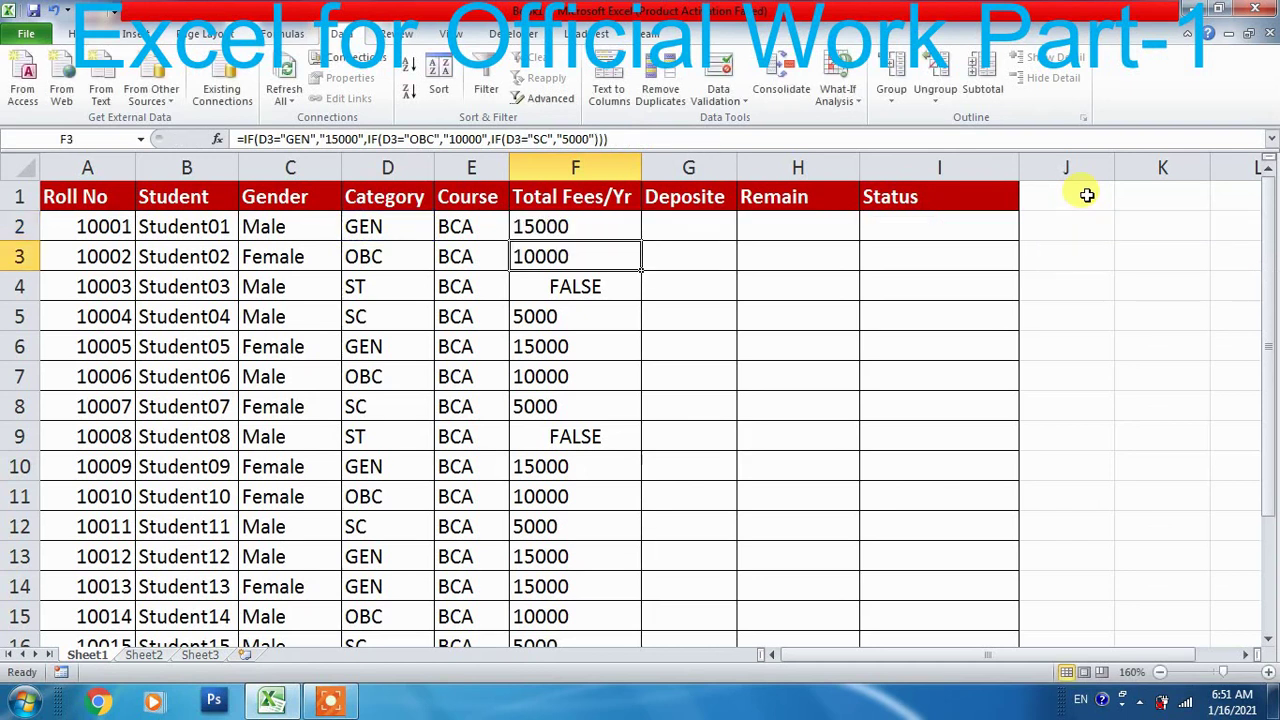
Fill the F2 nested IF formula down the Total Fees/Yr column and minimize the ribbon to show more rows
{"action": "left_click", "coordinate": [560, 225]}
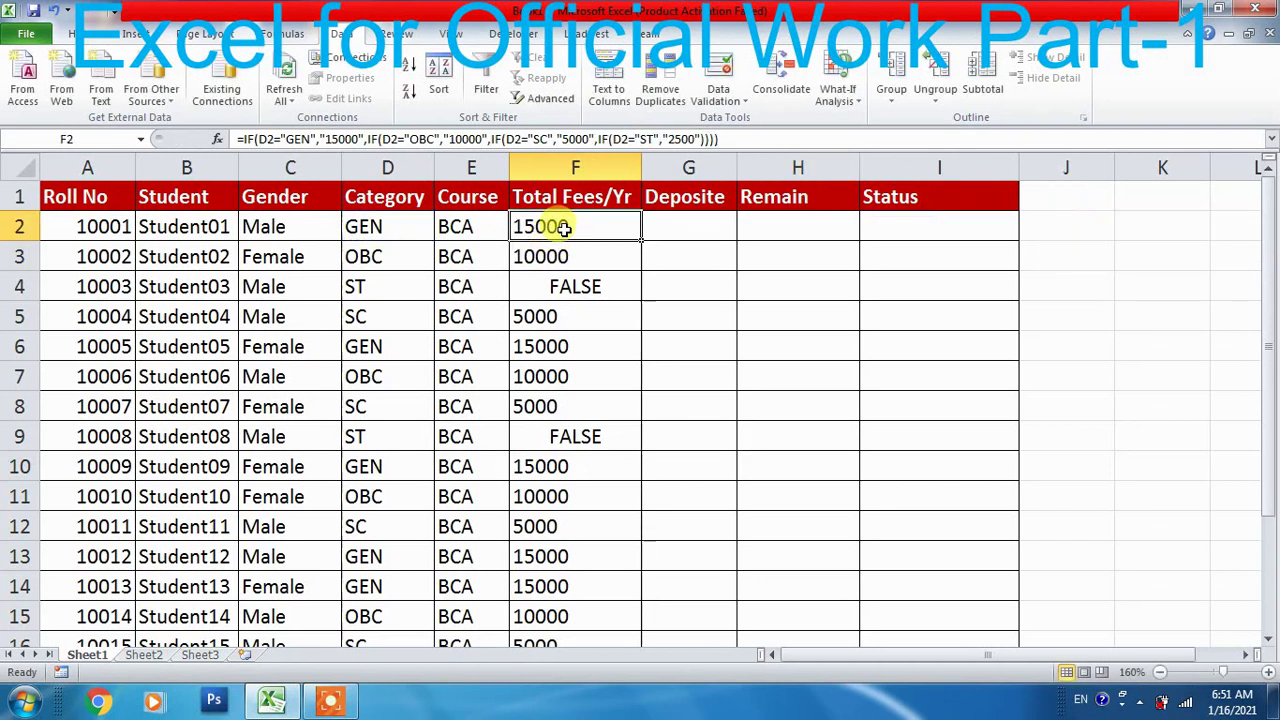
{"action": "double_click", "coordinate": [641, 241]}
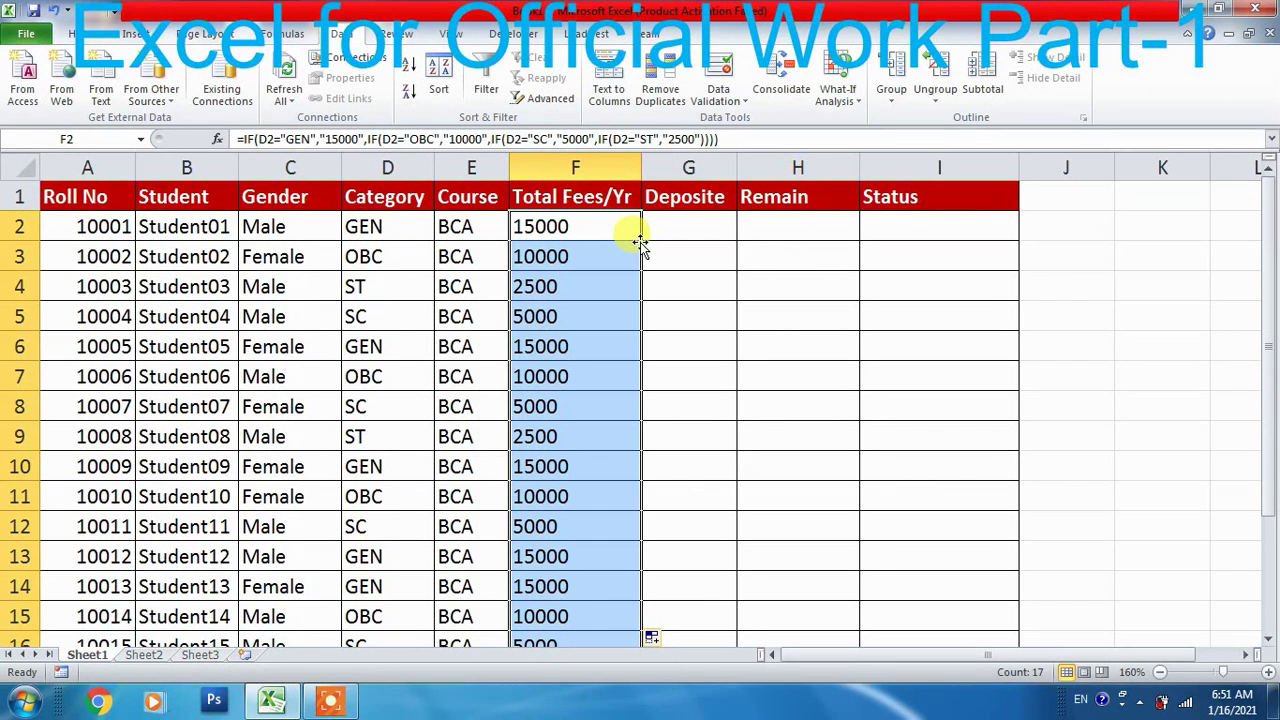
{"action": "left_click", "coordinate": [86, 36]}
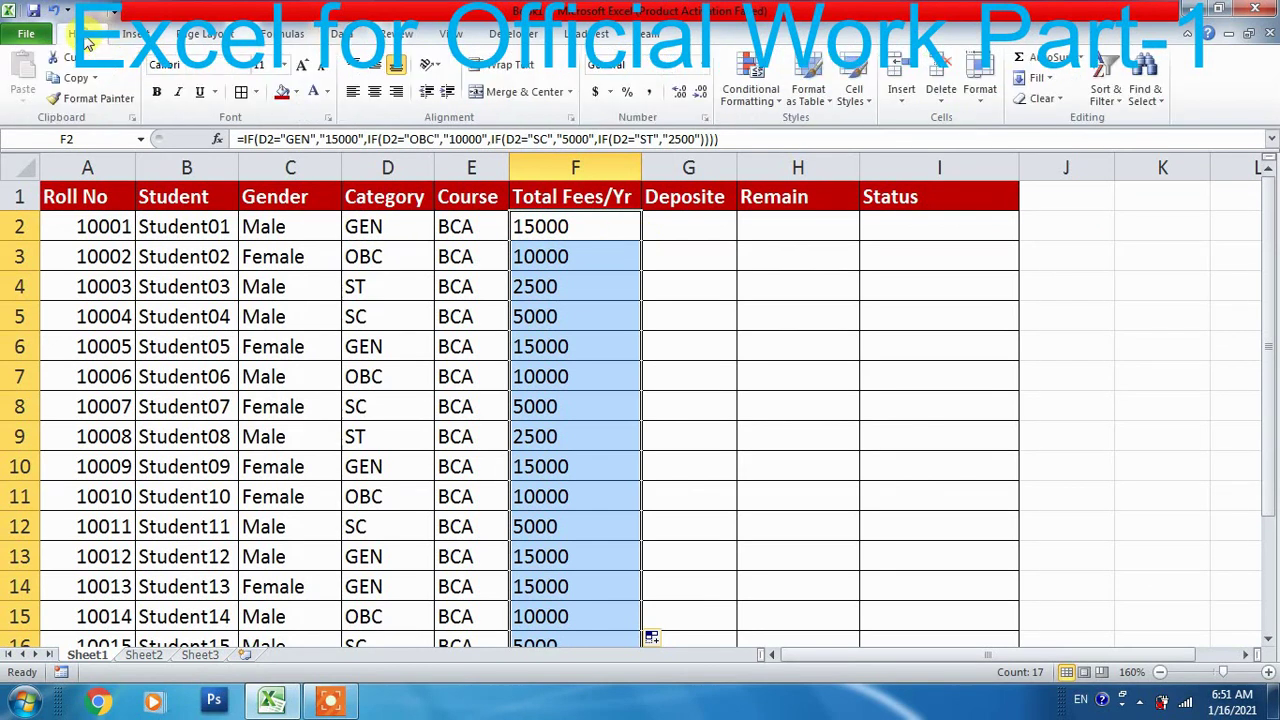
{"action": "double_click", "coordinate": [86, 36]}
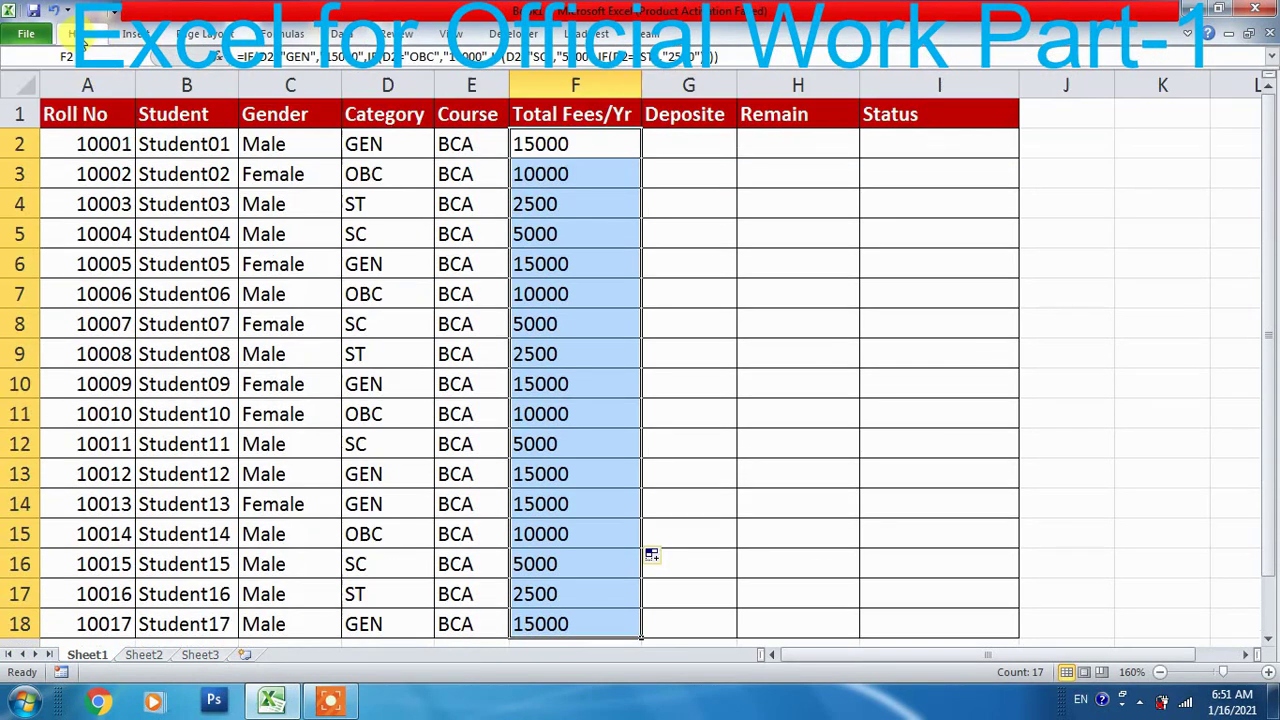
Check the filled Total Fees/Yr amounts against the Category entries for the GEN, OBC, SC and ST rows
{"action": "left_click", "coordinate": [374, 143]}
{"action": "left_click", "coordinate": [552, 143]}
{"action": "left_click", "coordinate": [387, 145]}
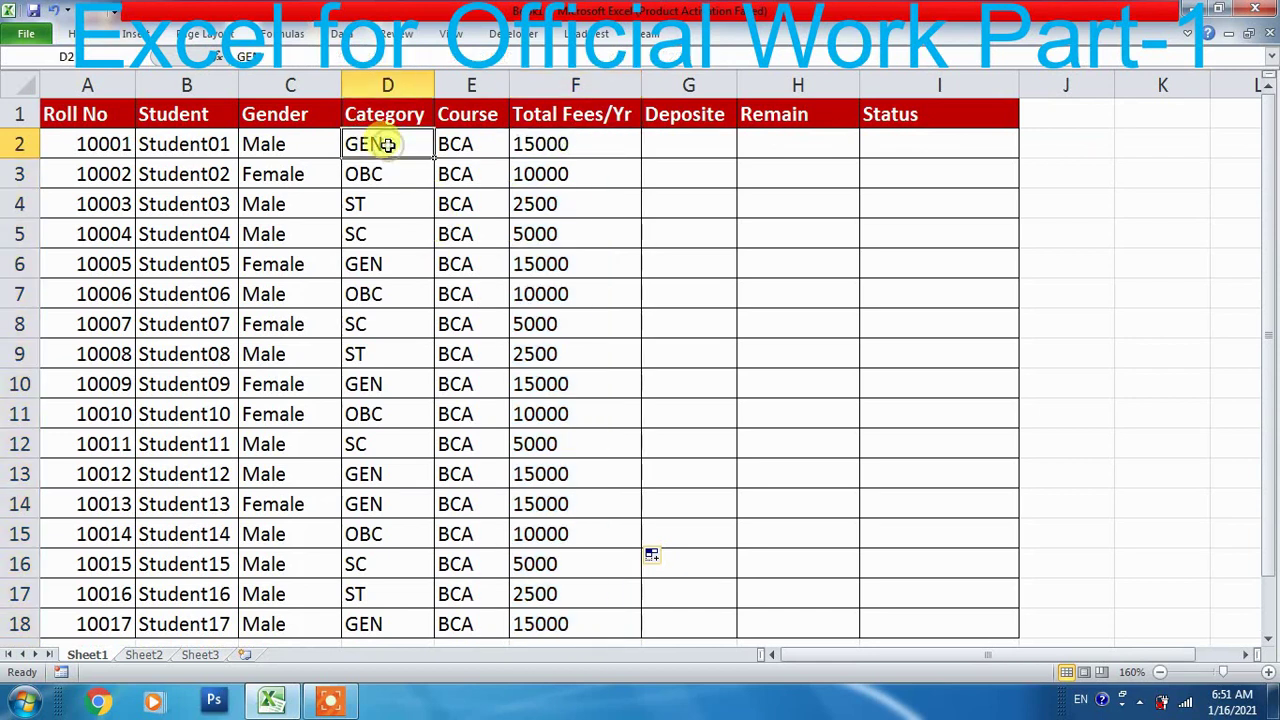
{"action": "left_click", "coordinate": [378, 264]}
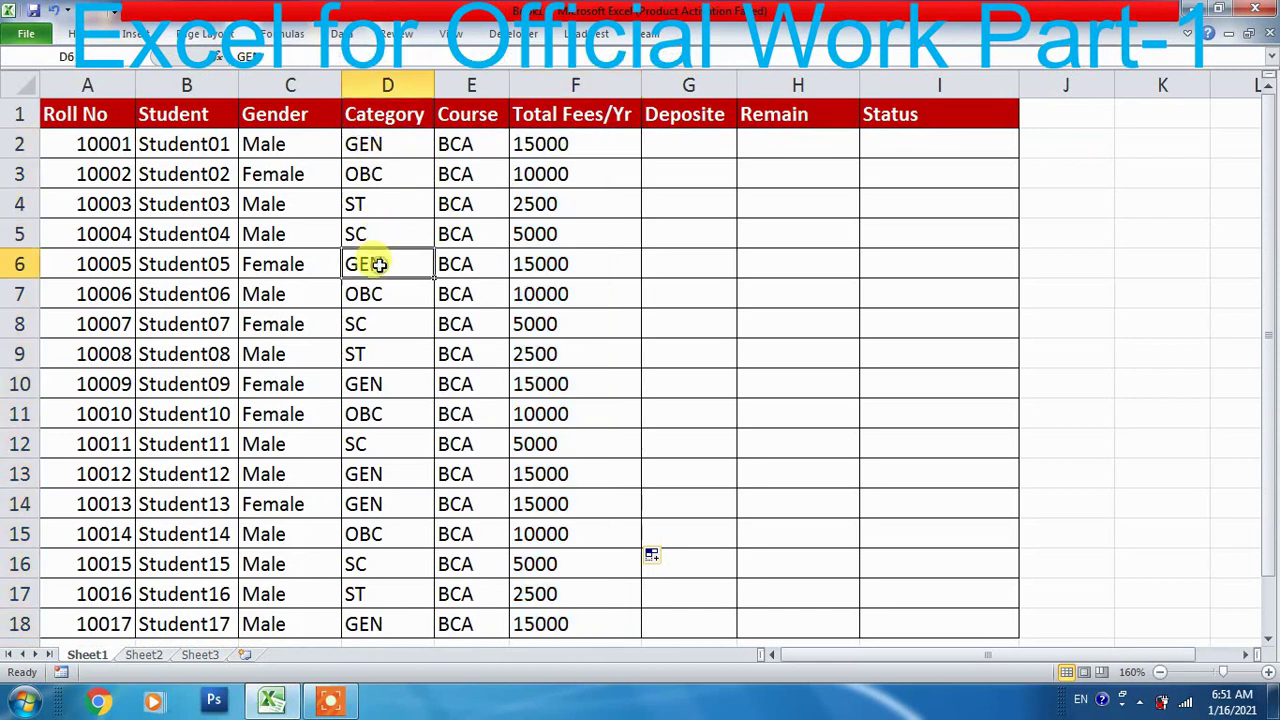
{"action": "left_click", "coordinate": [360, 383]}
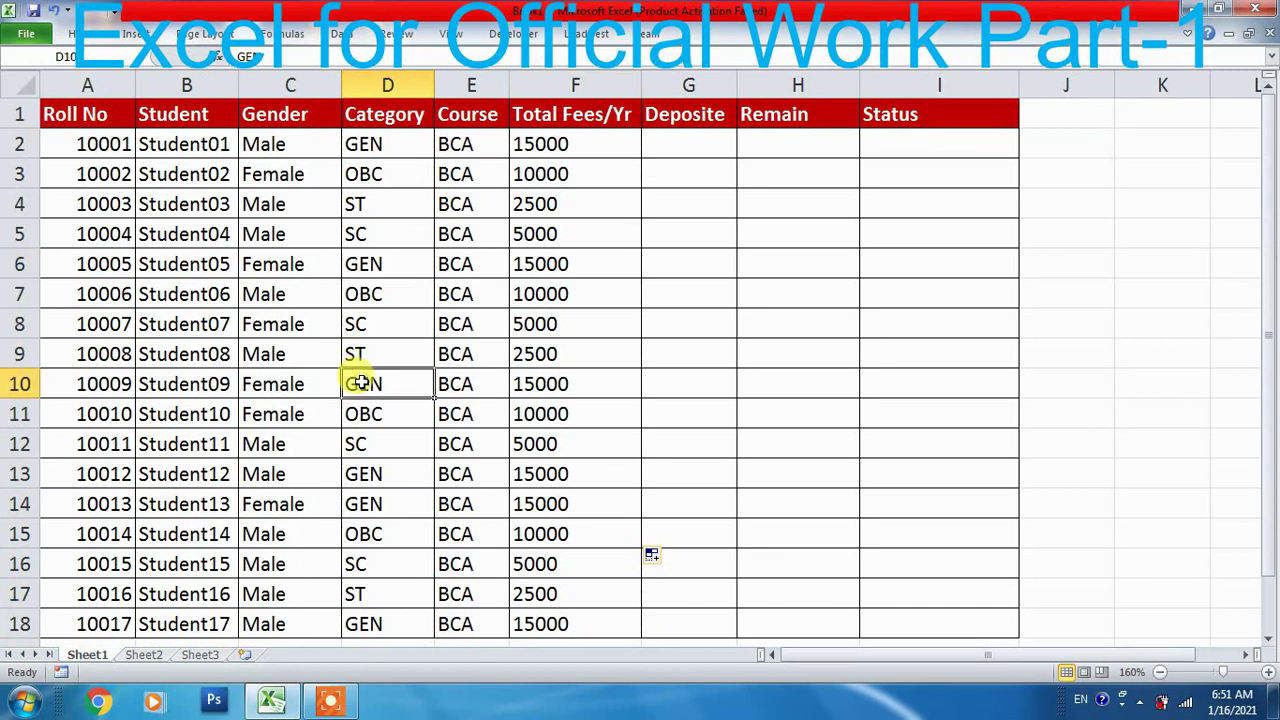
{"action": "left_click", "coordinate": [371, 172]}
{"action": "left_click", "coordinate": [563, 174]}
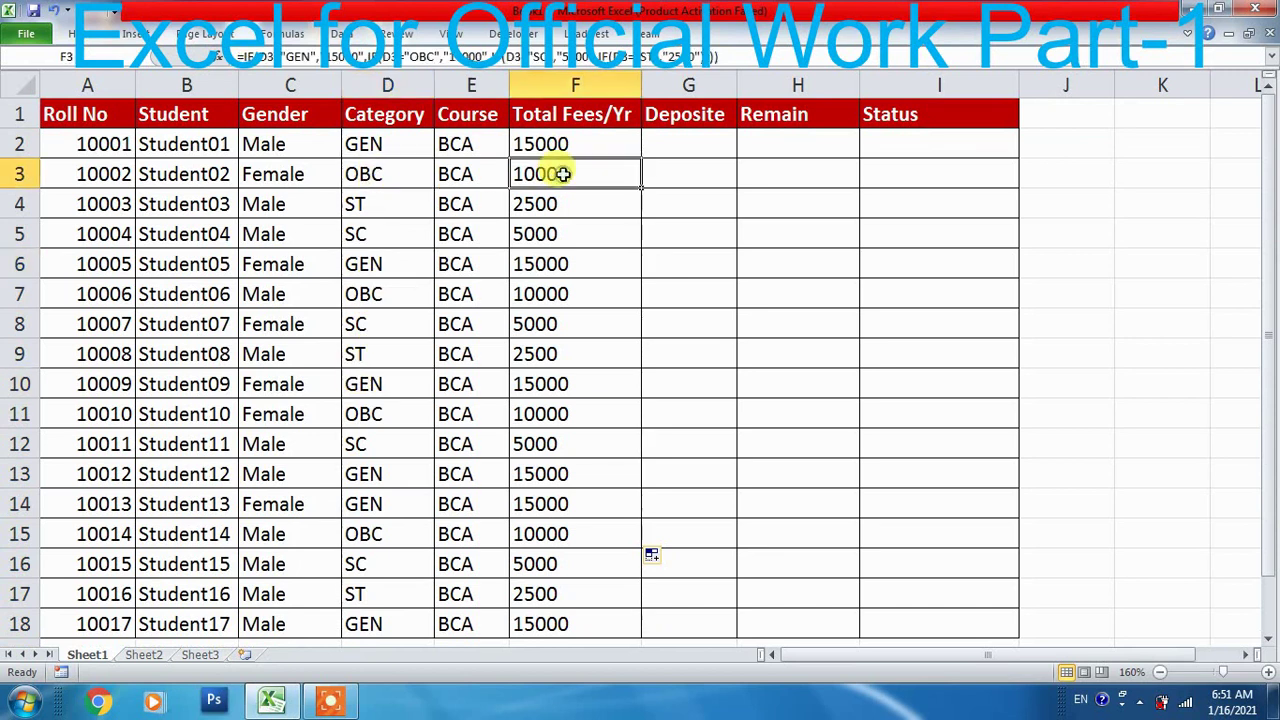
{"action": "left_click", "coordinate": [549, 292]}
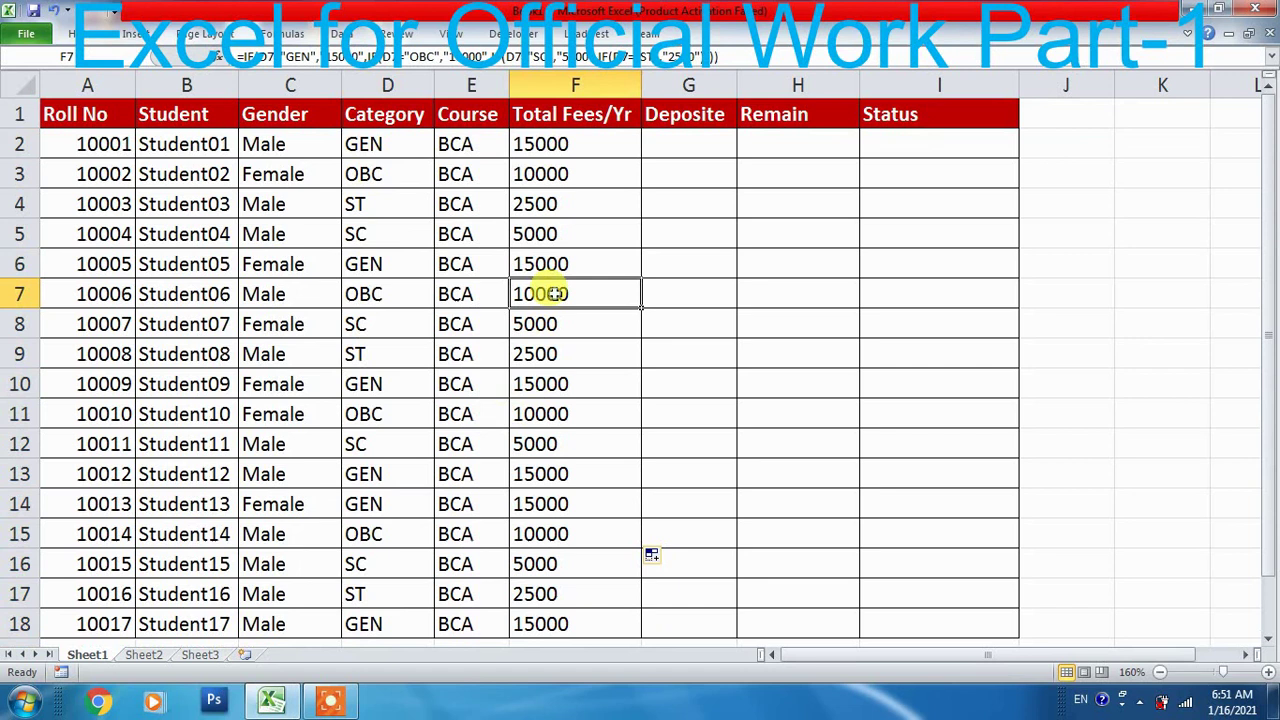
{"action": "left_click", "coordinate": [540, 421]}
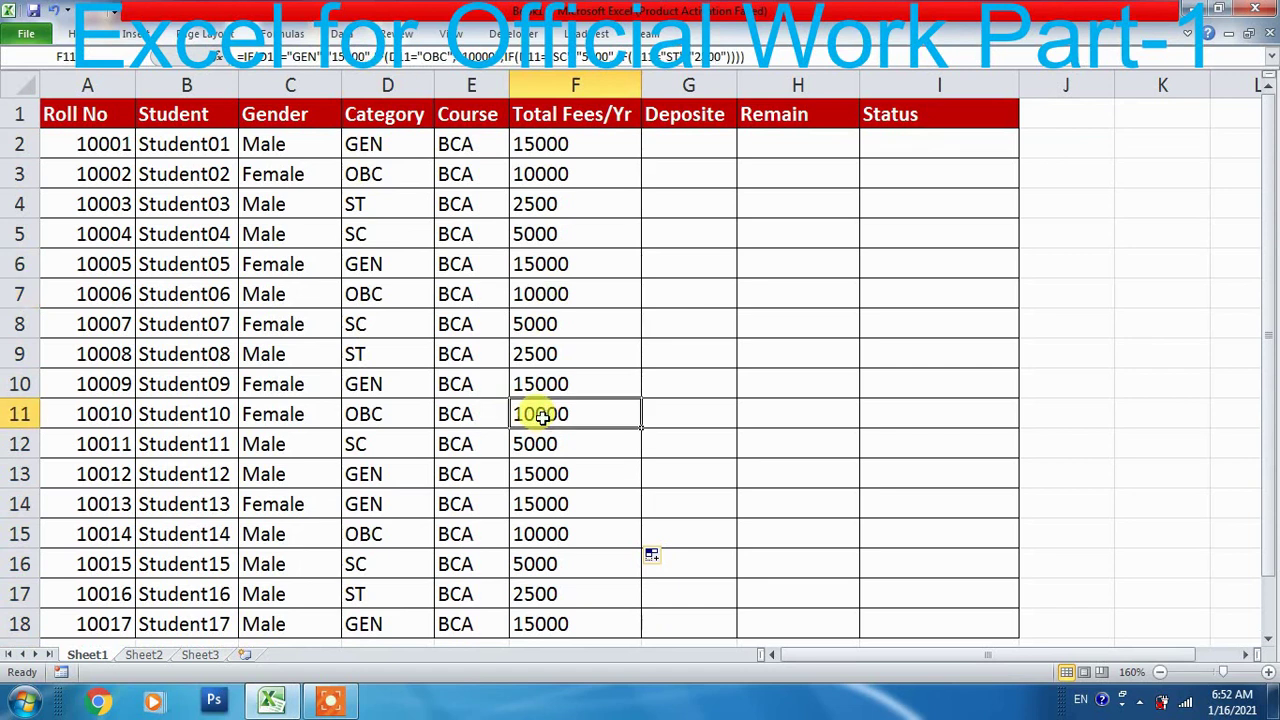
{"action": "left_click", "coordinate": [551, 321]}
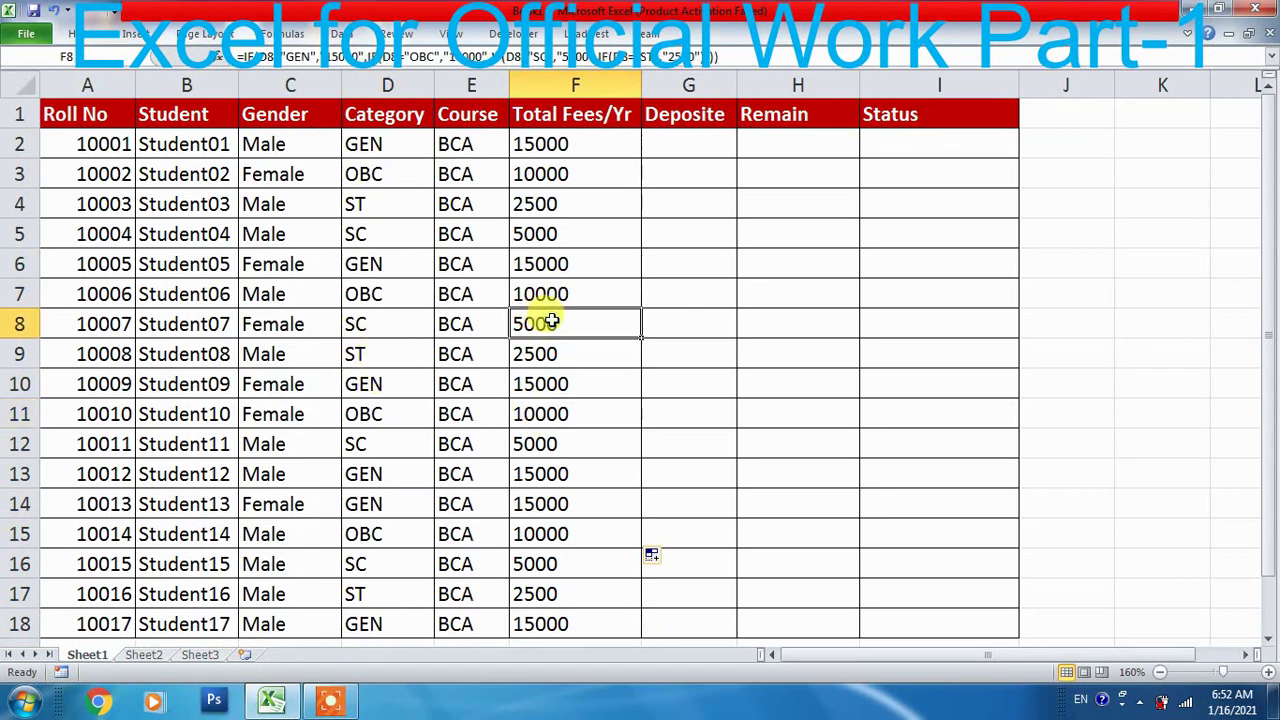
{"action": "left_click", "coordinate": [372, 358]}
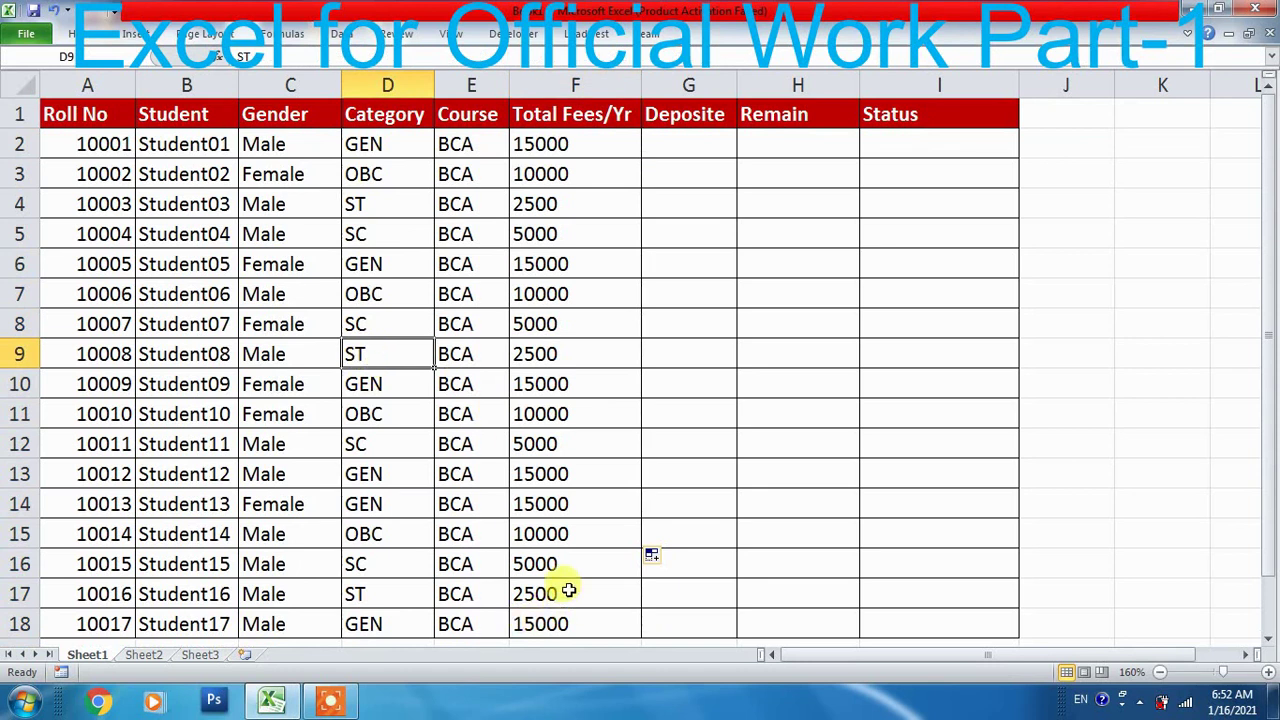
{"action": "left_click", "coordinate": [568, 589]}
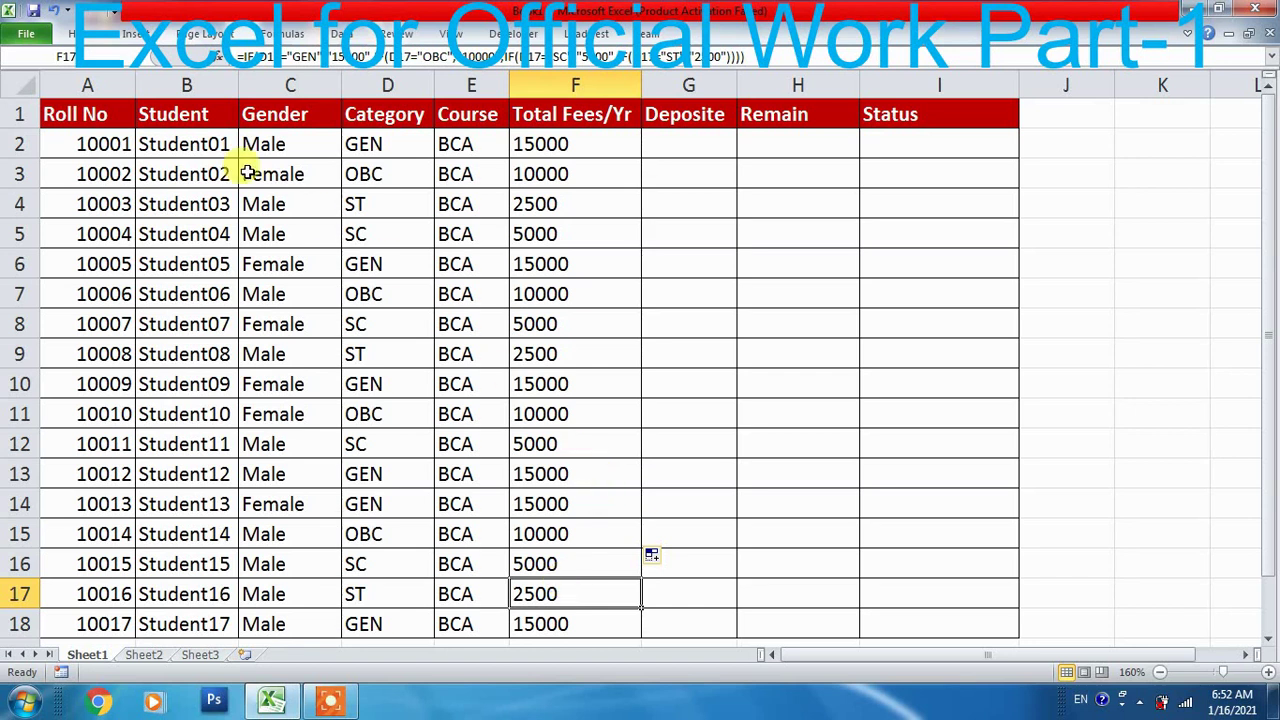
Enter a deposit of 14000 for the first student in cell G2 of the Deposite column
{"action": "left_click", "coordinate": [186, 145]}
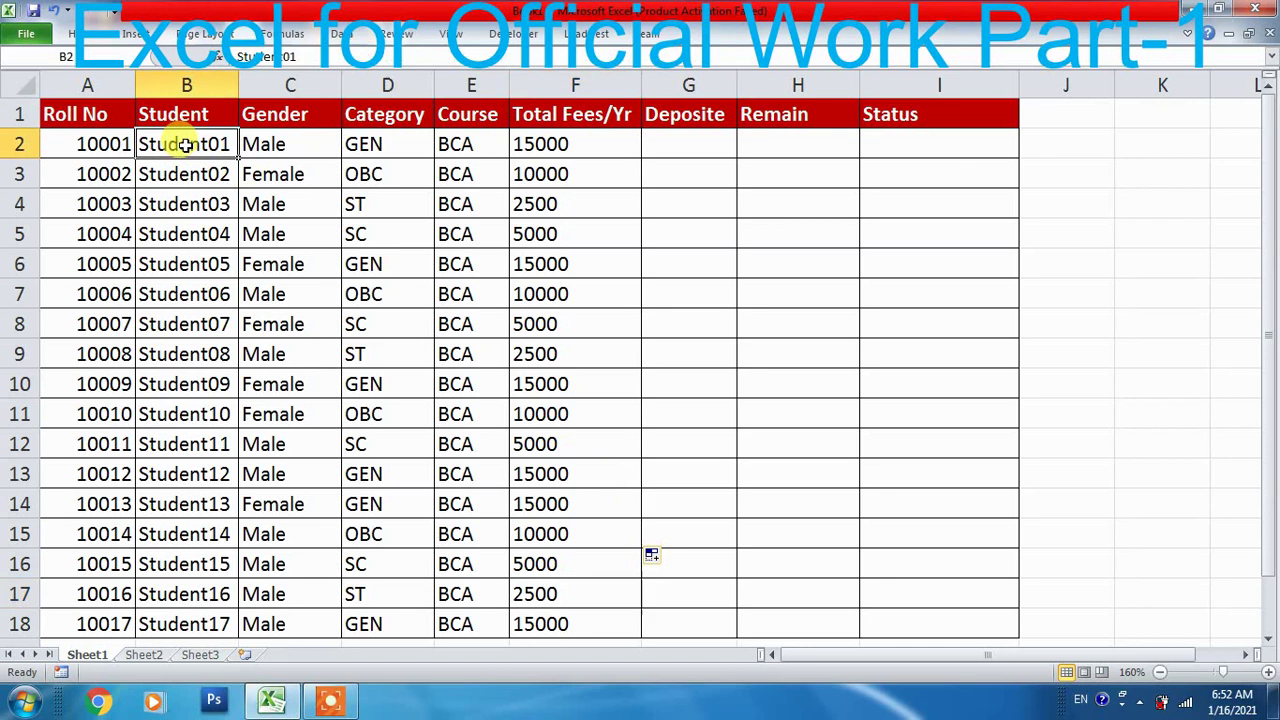
{"action": "left_click", "coordinate": [672, 140]}
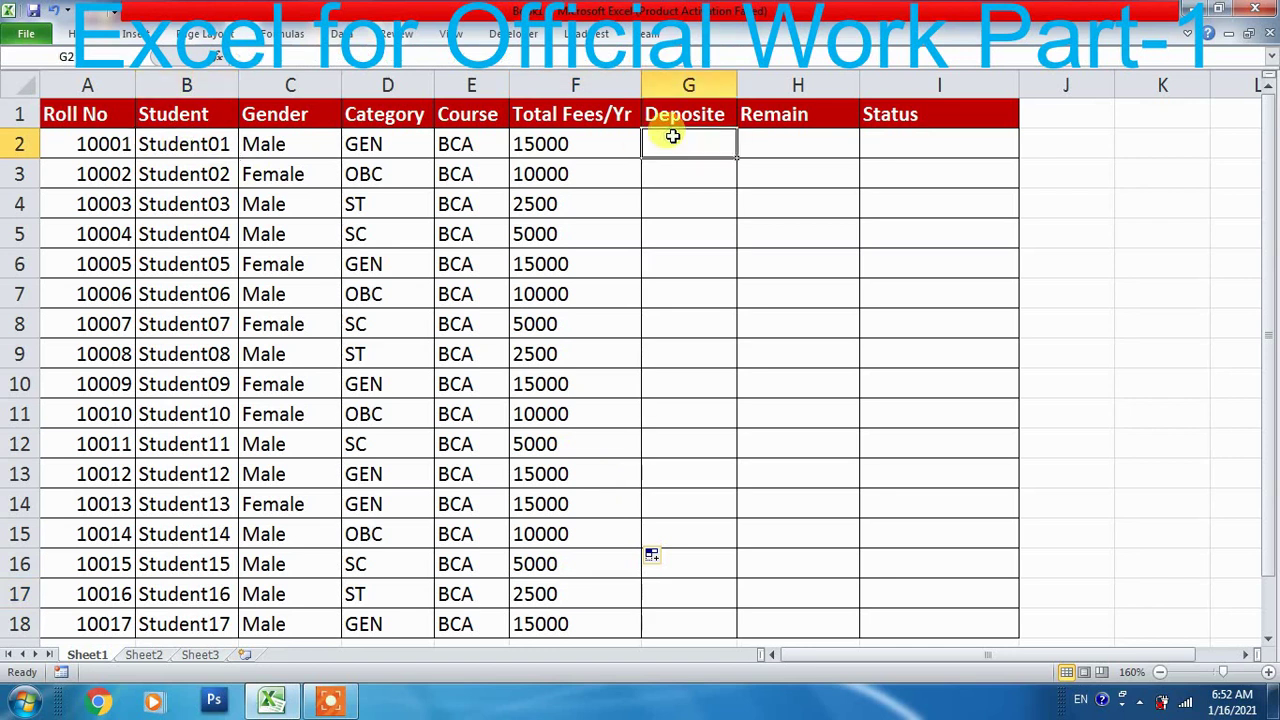
{"action": "type", "text": "1"}
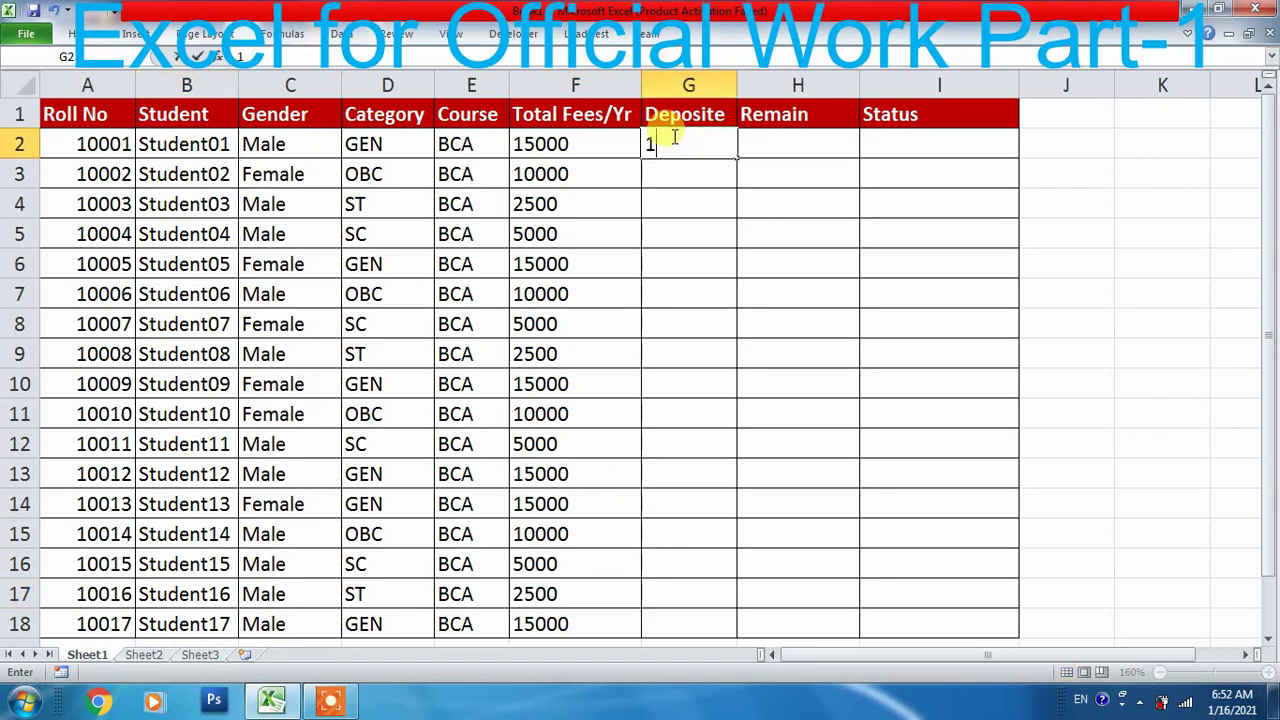
{"action": "type", "text": "4000"}
{"action": "key", "text": "Return"}
{"action": "key", "text": "Up"}
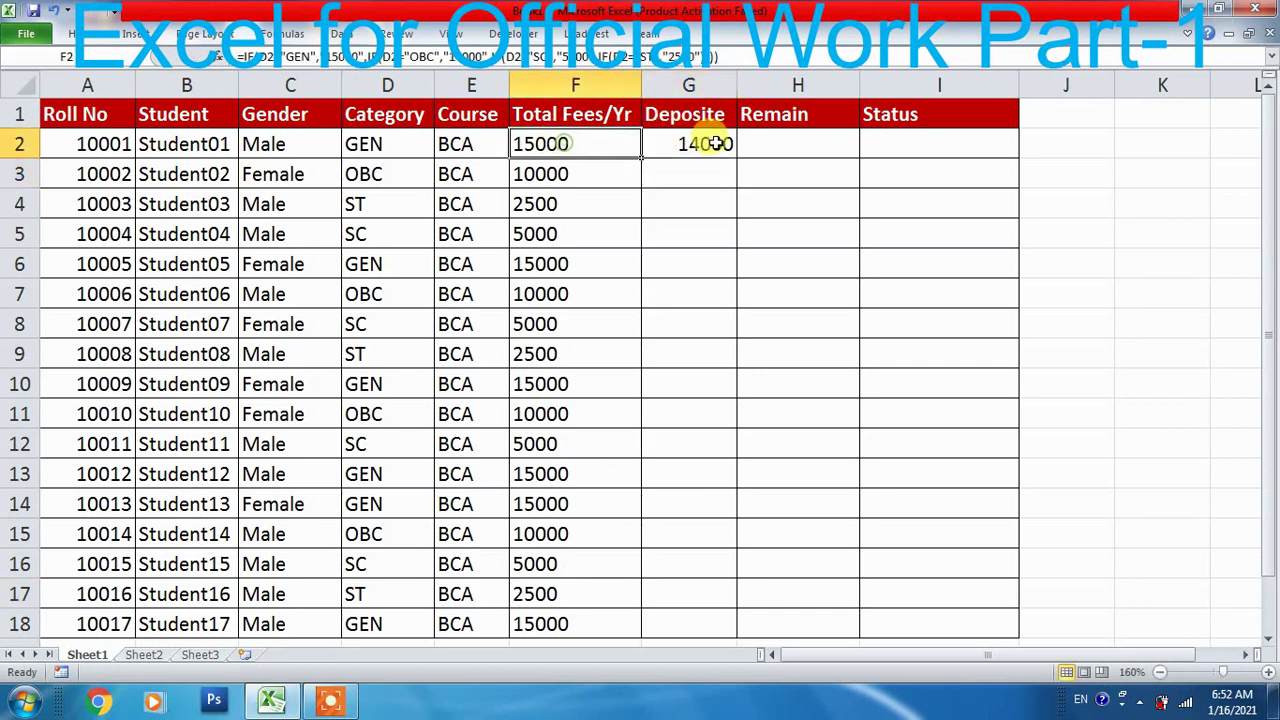
Calculate the first student's remaining fee in H2 with =F2-G2 and fill the formula down the Remain column
{"action": "left_click", "coordinate": [784, 143]}
{"action": "type", "text": "="}
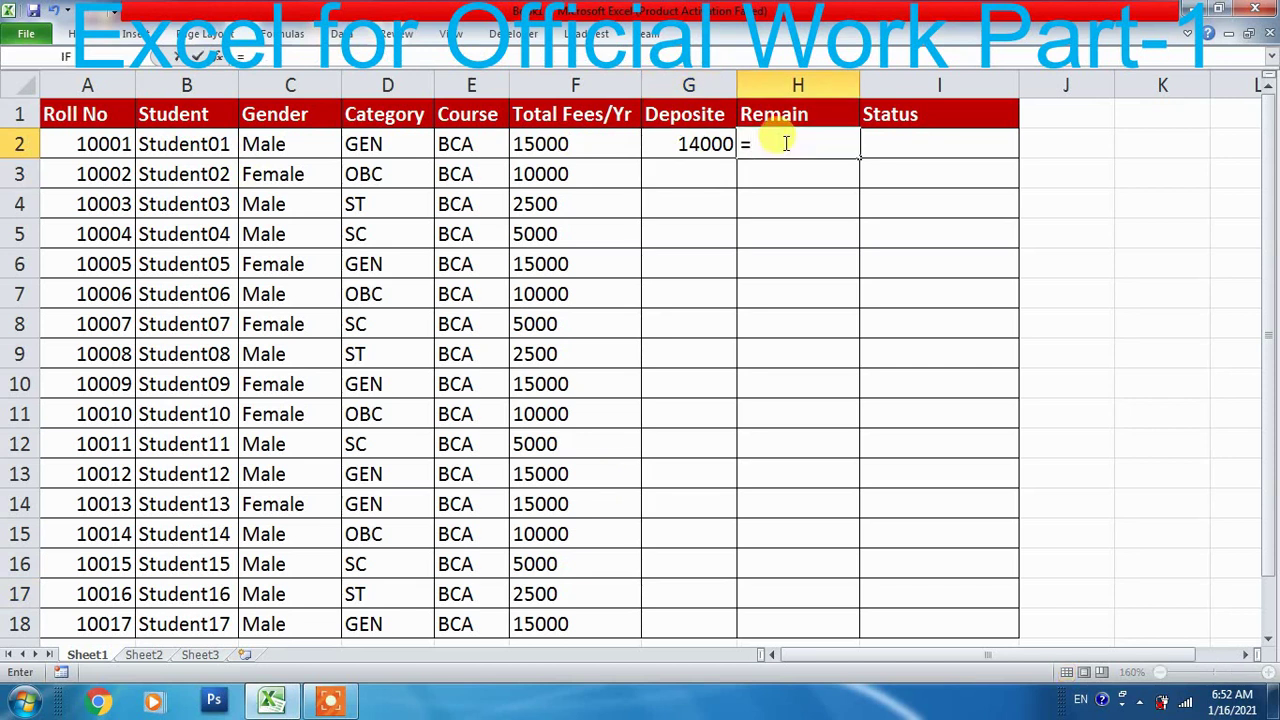
{"action": "left_click", "coordinate": [576, 145]}
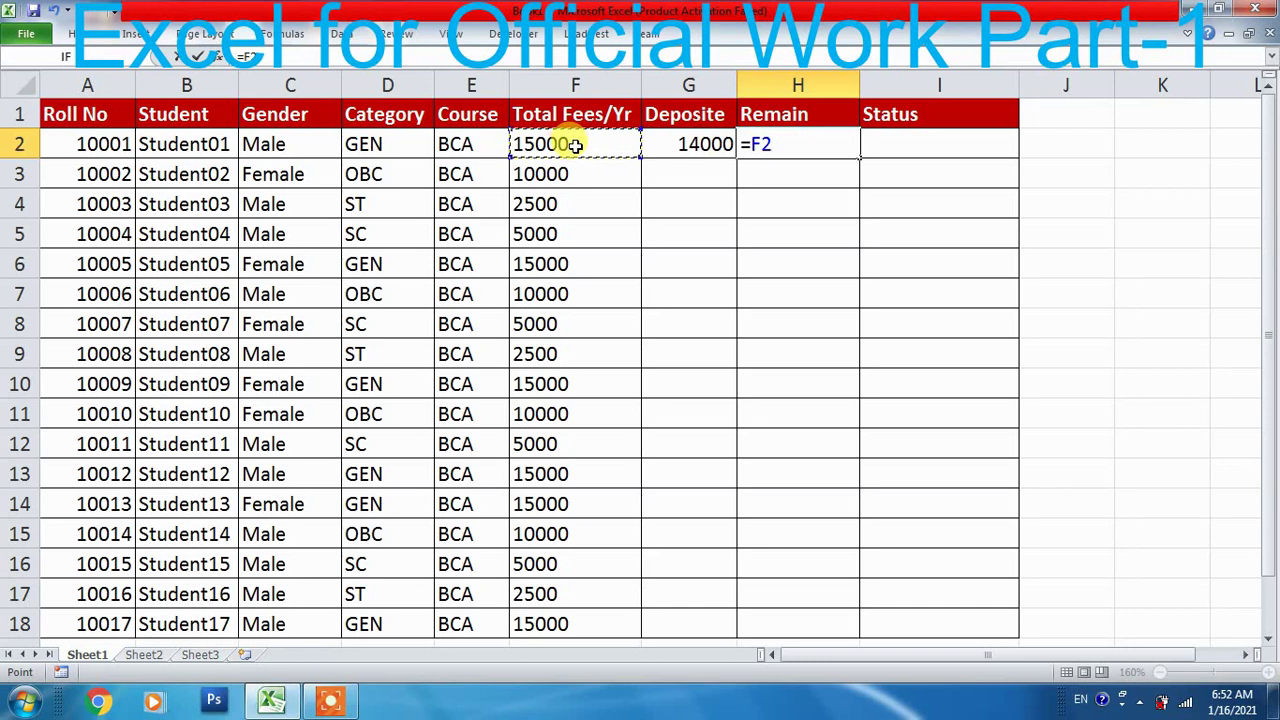
{"action": "type", "text": "-"}
{"action": "left_click", "coordinate": [694, 144]}
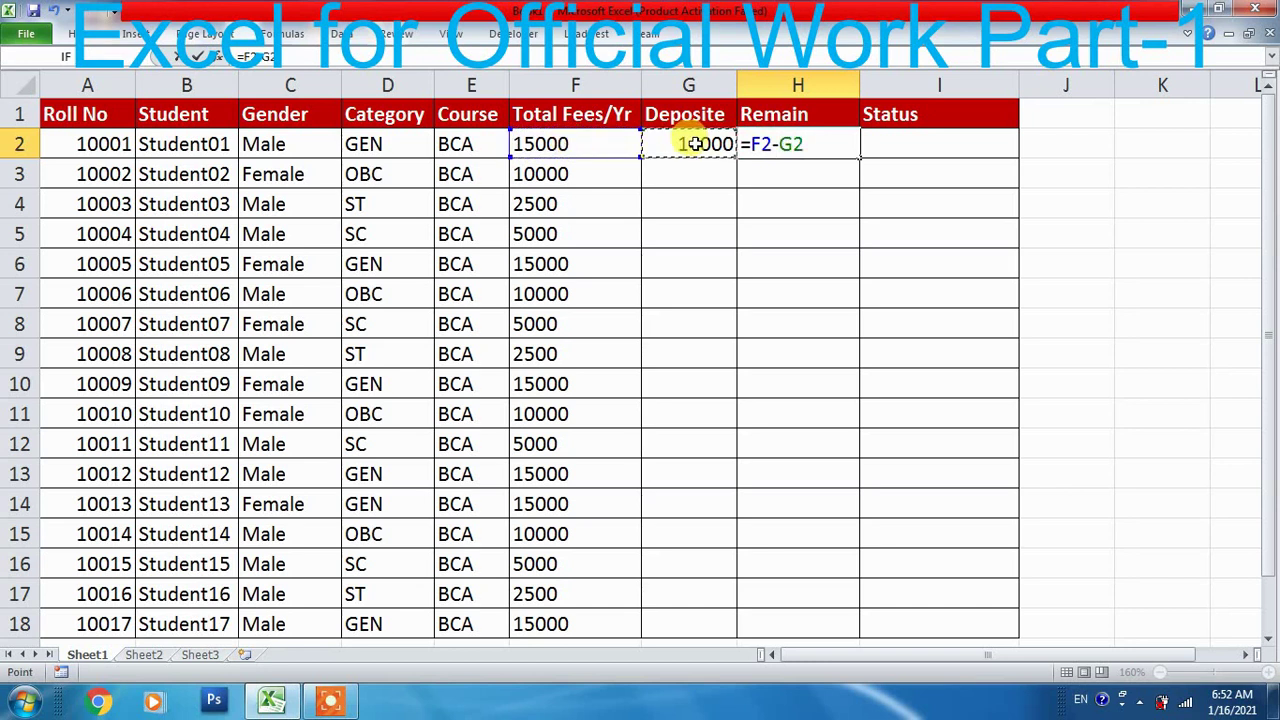
{"action": "key", "text": "Return"}
{"action": "left_click", "coordinate": [800, 144]}
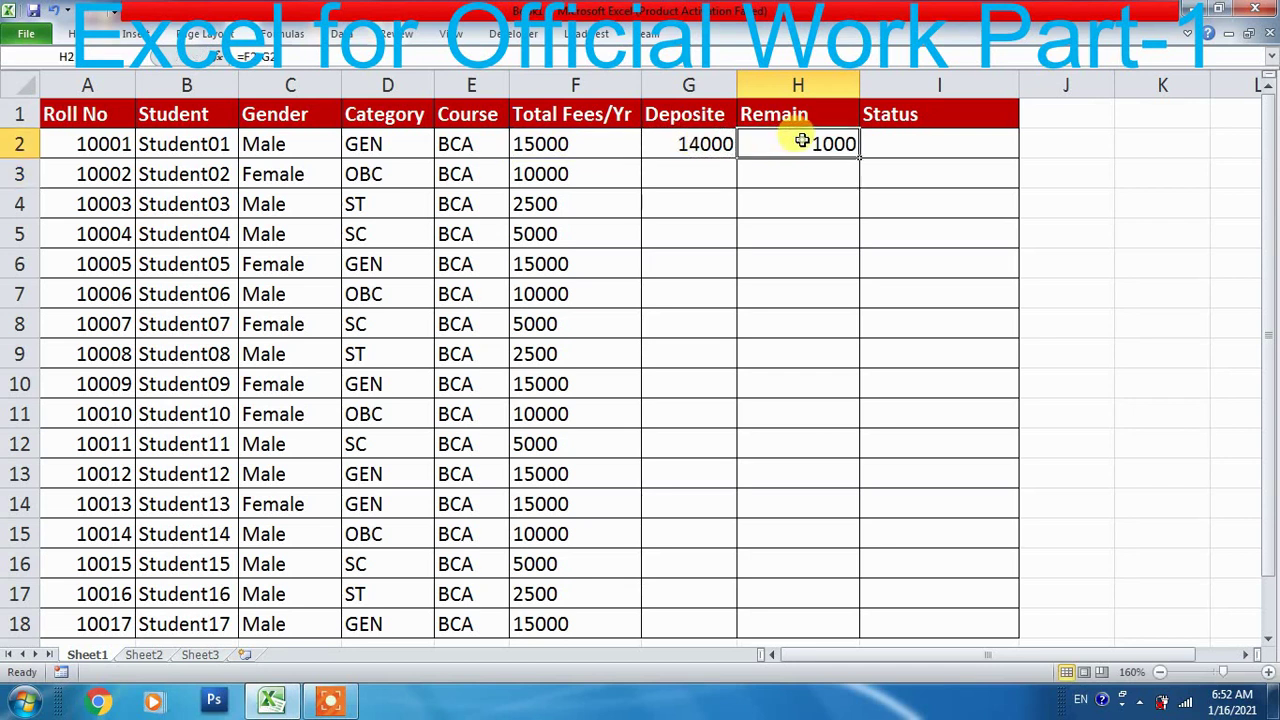
{"action": "double_click", "coordinate": [858, 158]}
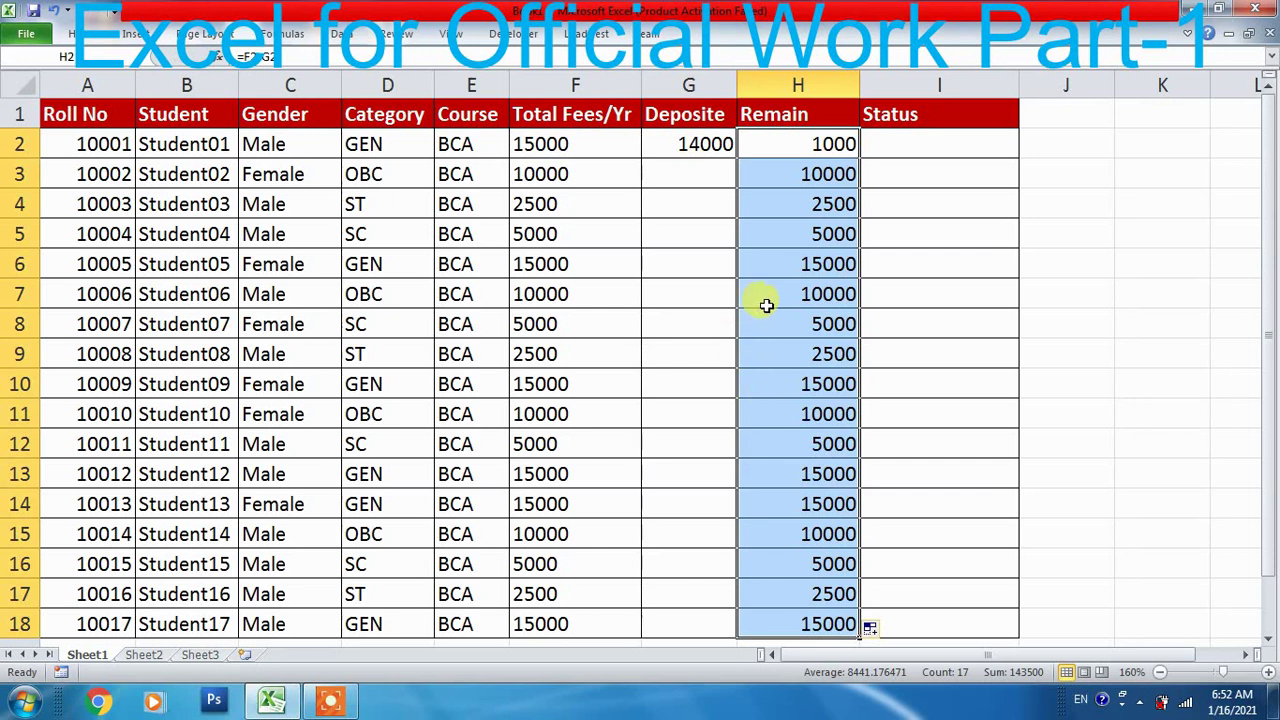
Compare the Remain amounts in rows 3 and 4 with their Total Fees/Yr and Deposite cells, and review the Deposite column down to row 11
{"action": "left_click", "coordinate": [790, 176]}
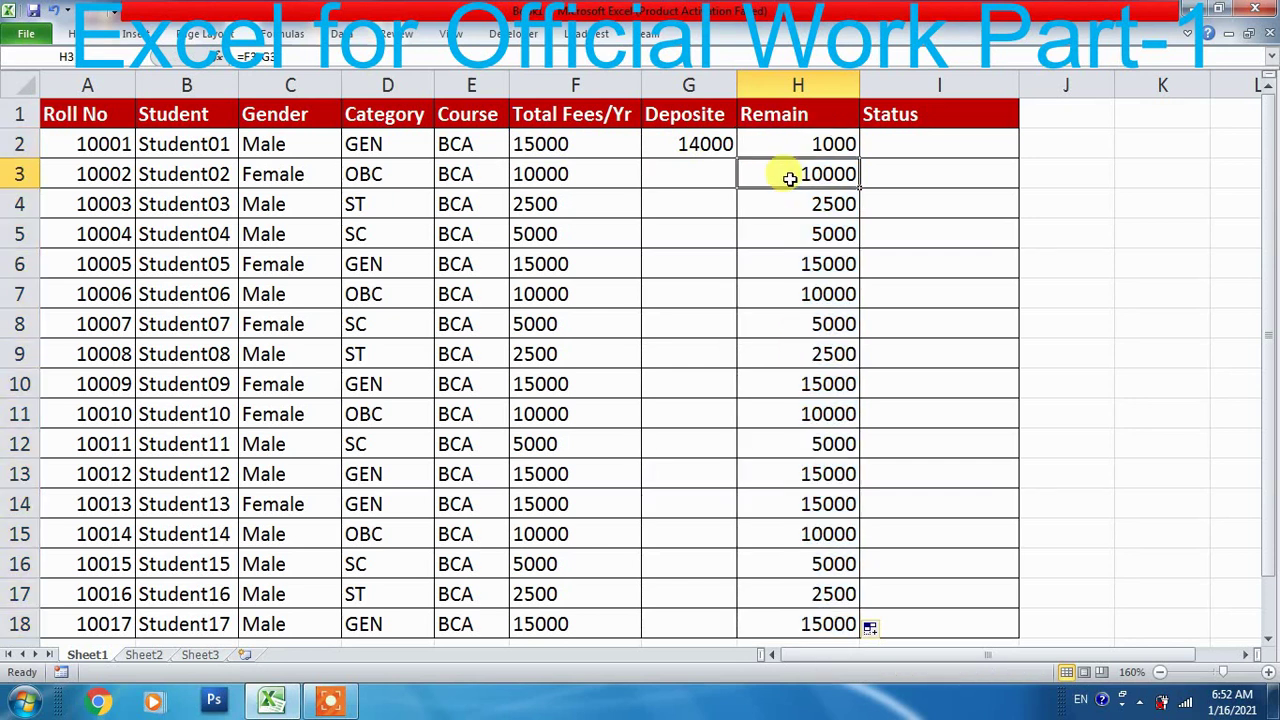
{"action": "left_click", "coordinate": [682, 171]}
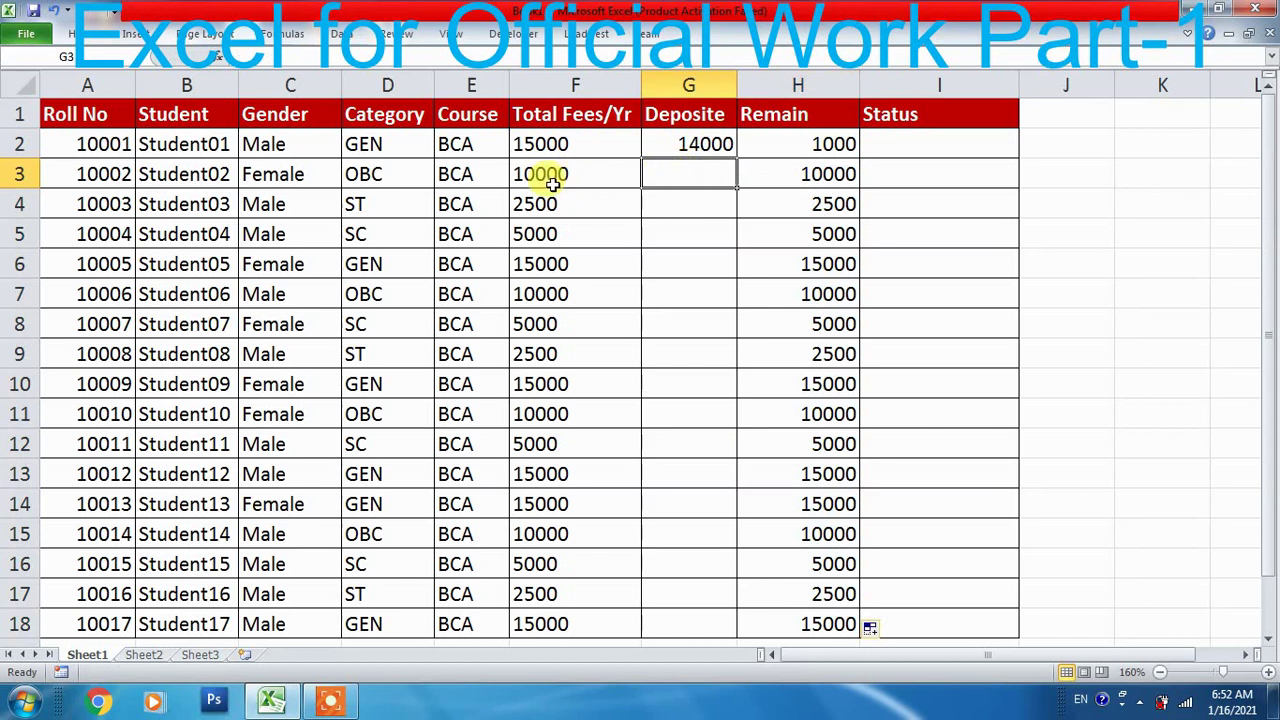
{"action": "left_click", "coordinate": [812, 205]}
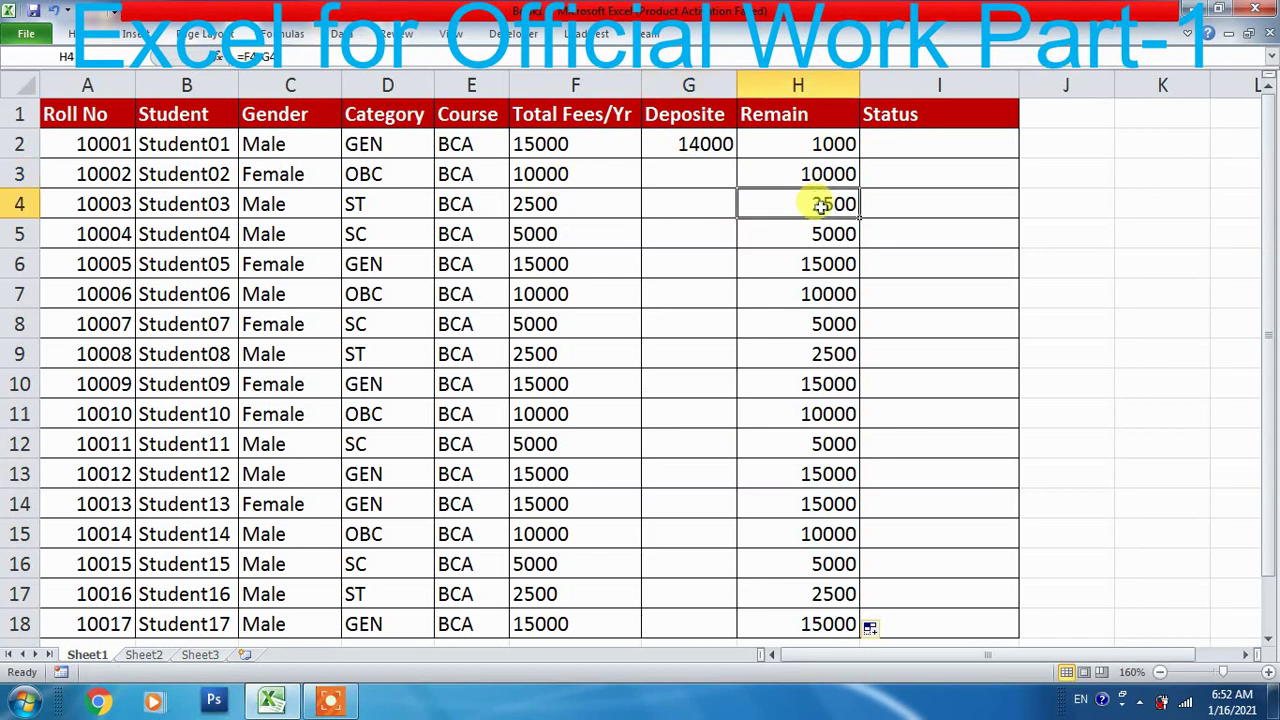
{"action": "left_click", "coordinate": [545, 202]}
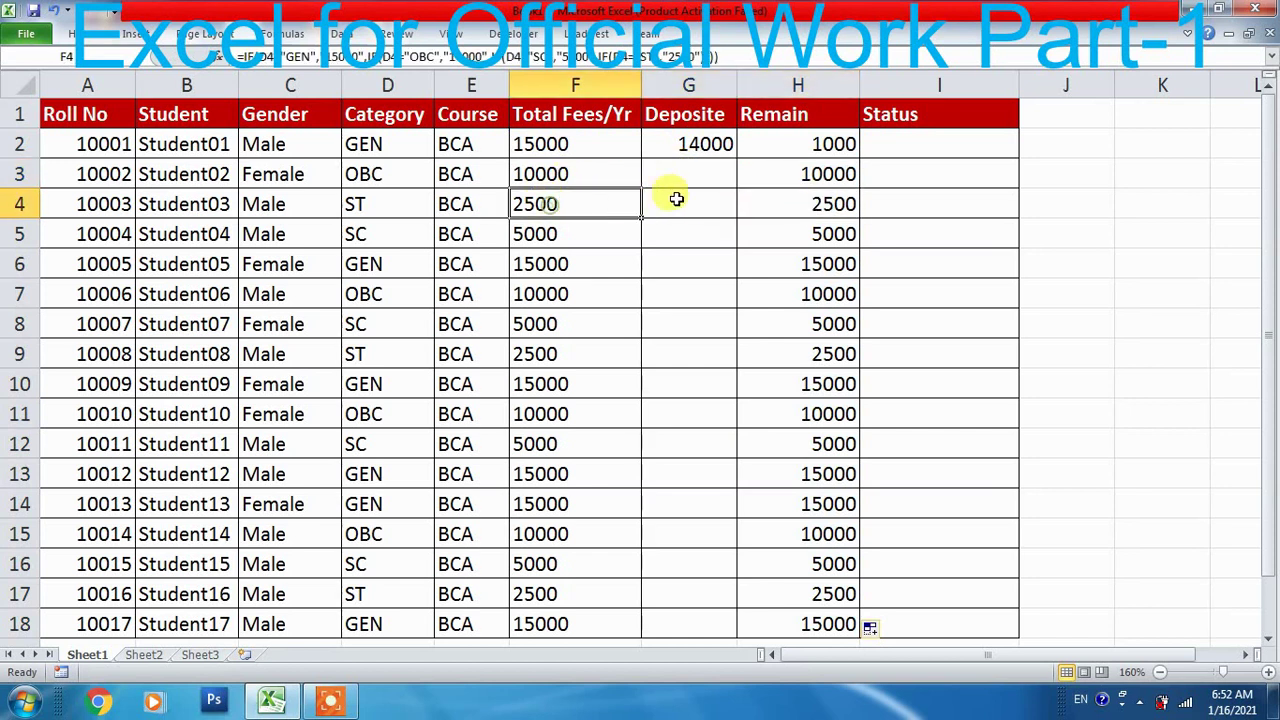
{"action": "left_click", "coordinate": [684, 199]}
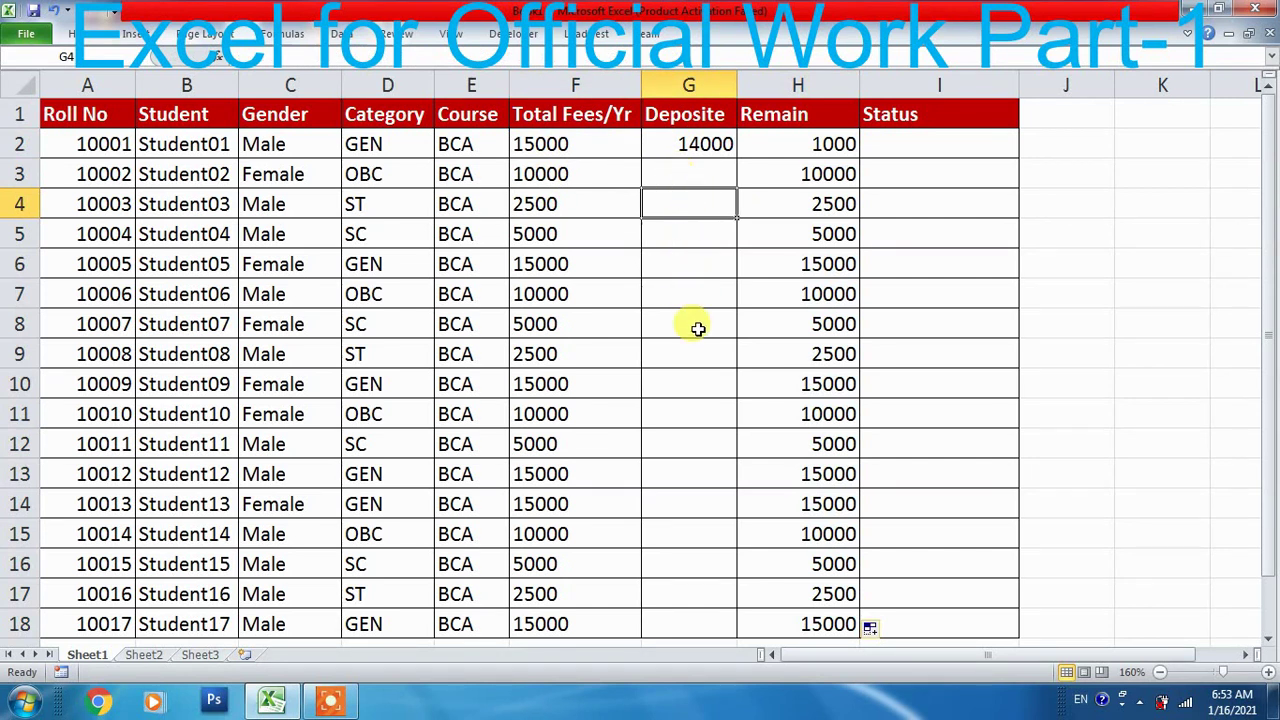
{"action": "left_click_drag", "start_coordinate": [702, 172], "coordinate": [700, 265]}
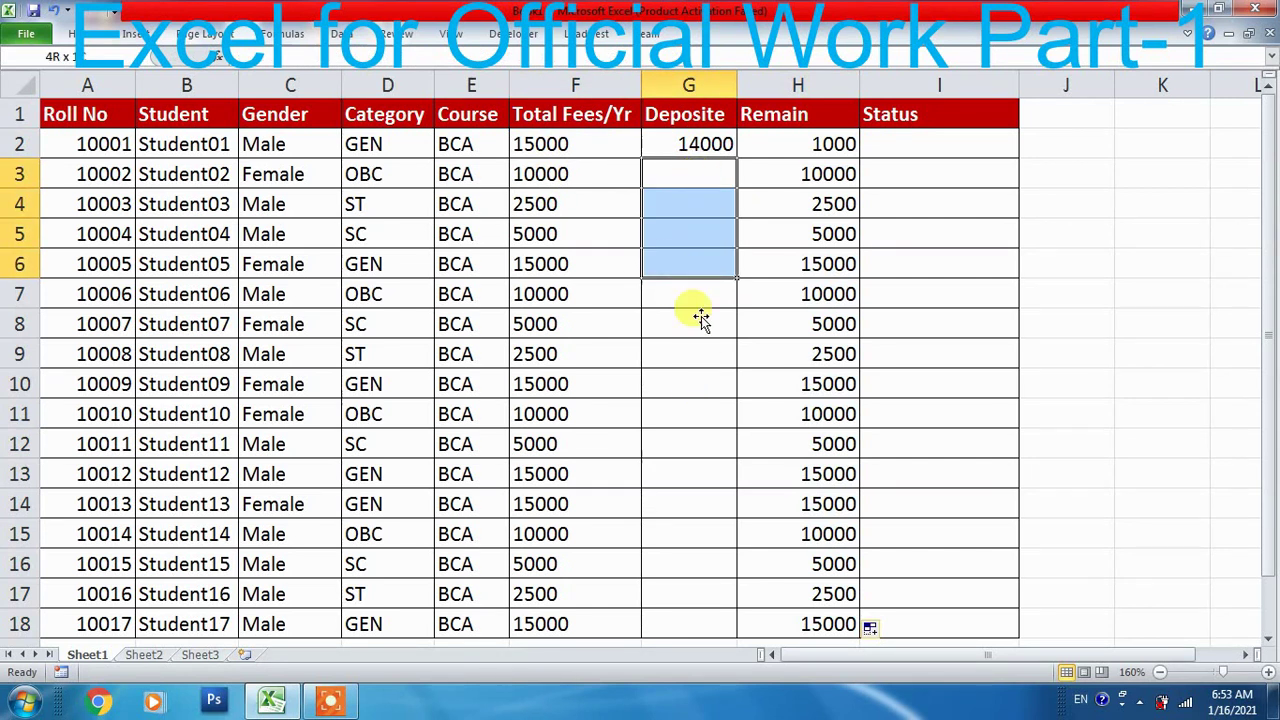
{"action": "left_click", "coordinate": [700, 410]}
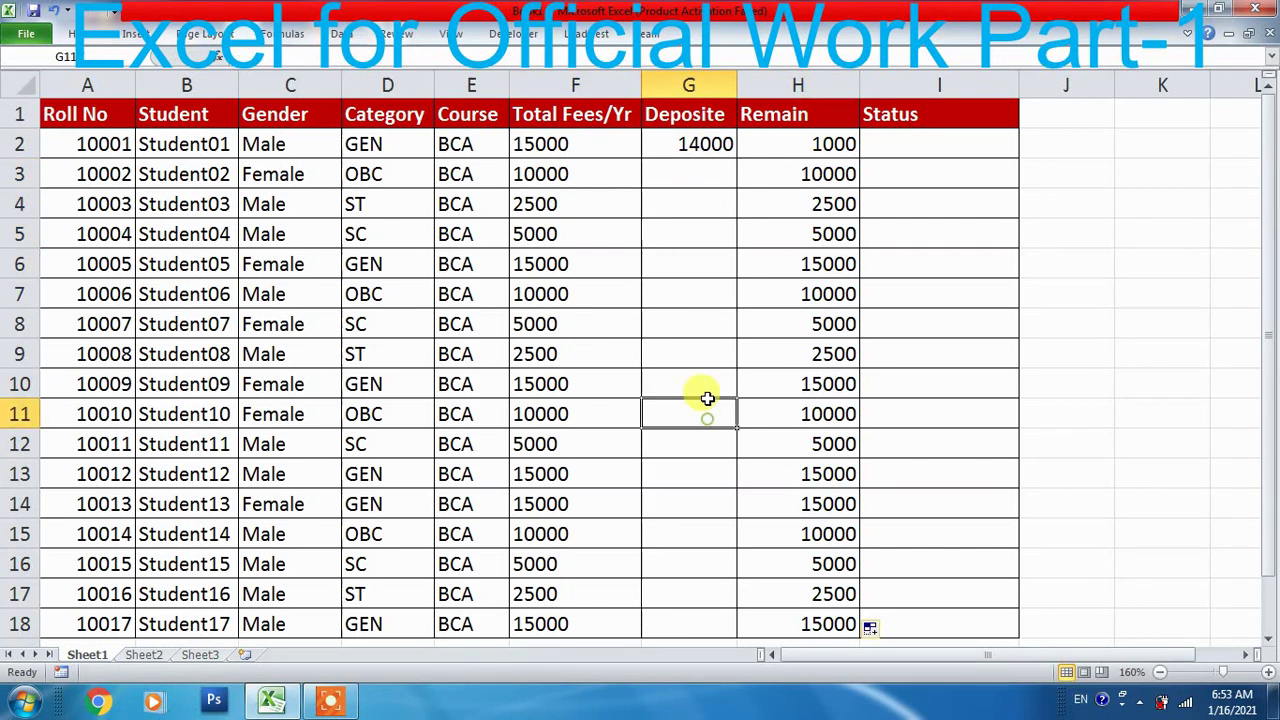
{"action": "left_click", "coordinate": [805, 180]}
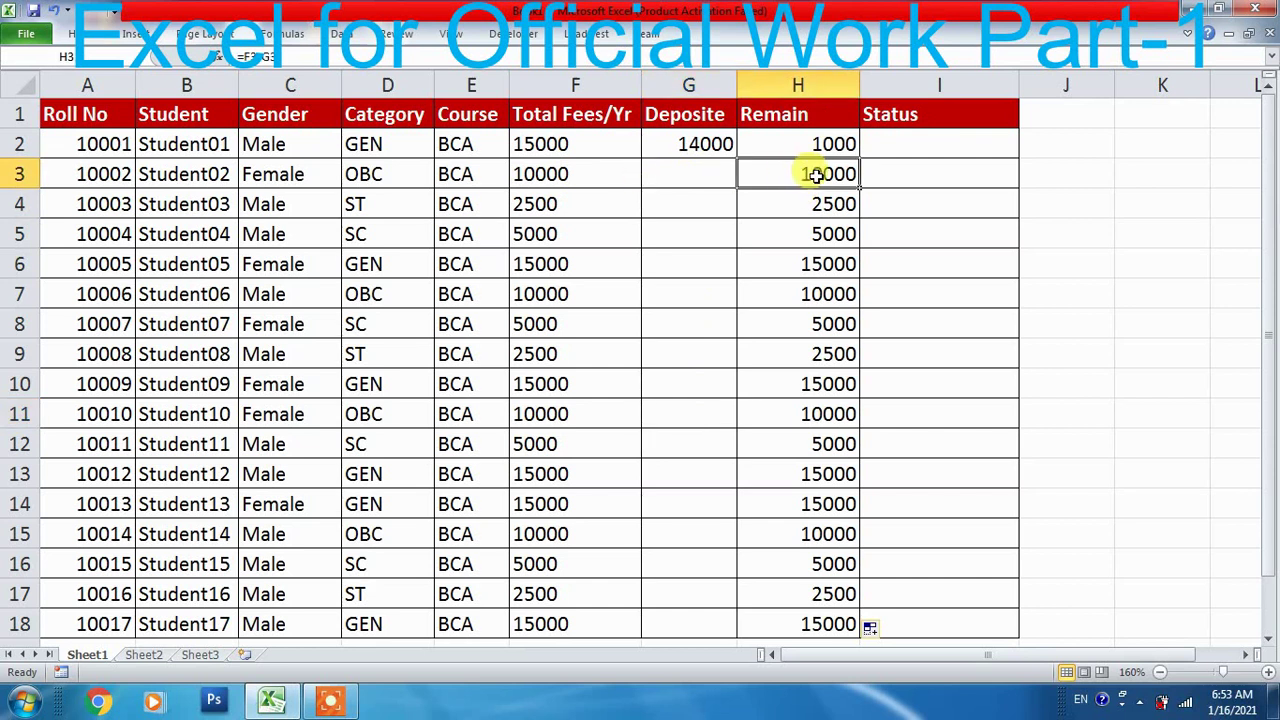
Enter deposits of 9000, 3000 and 6000 in cells G3 to G5 of the Deposite column
{"action": "left_click", "coordinate": [693, 172]}
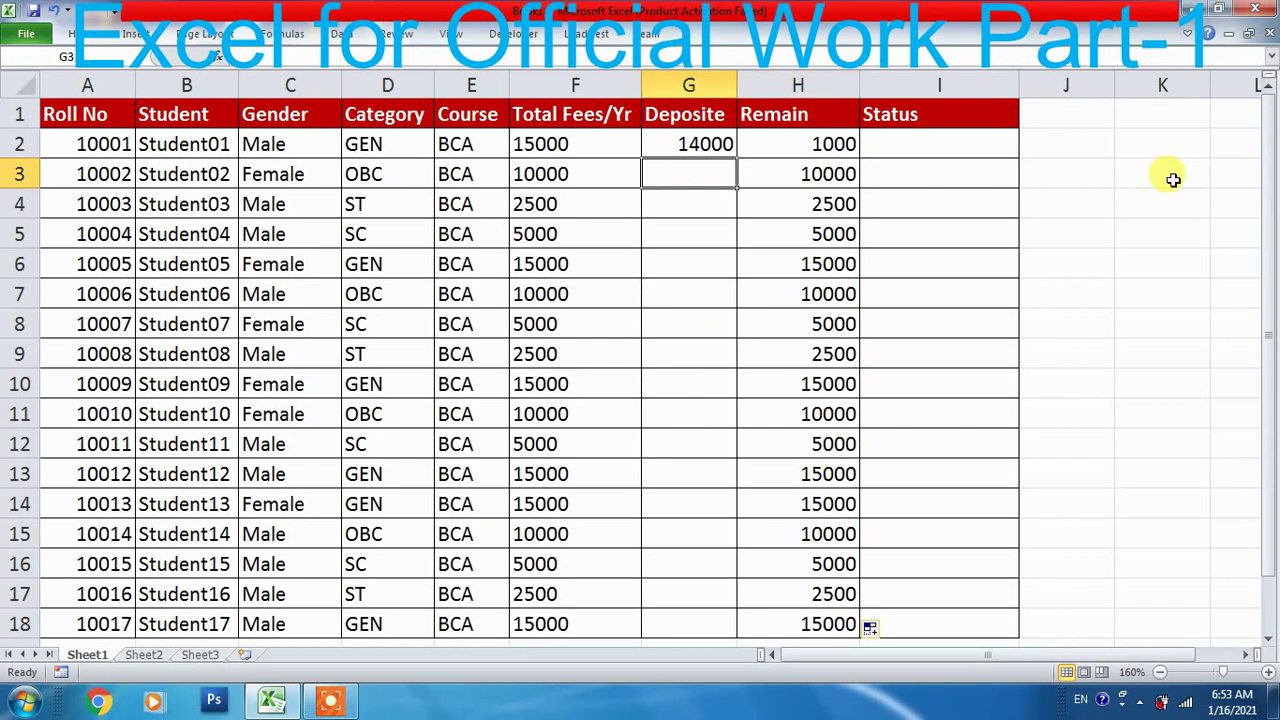
{"action": "type", "text": "1000"}
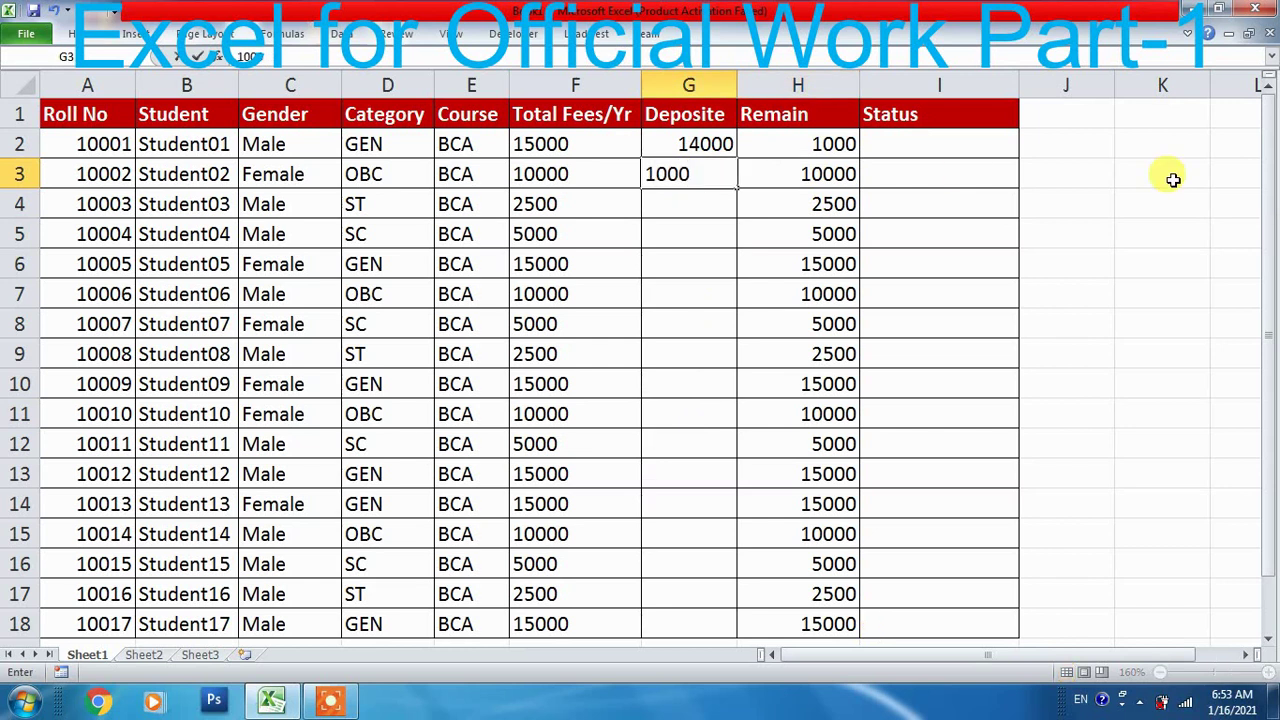
{"action": "key", "text": "BackSpace"}
{"action": "key", "text": "BackSpace"}
{"action": "key", "text": "BackSpace"}
{"action": "key", "text": "BackSpace"}
{"action": "type", "text": "9000"}
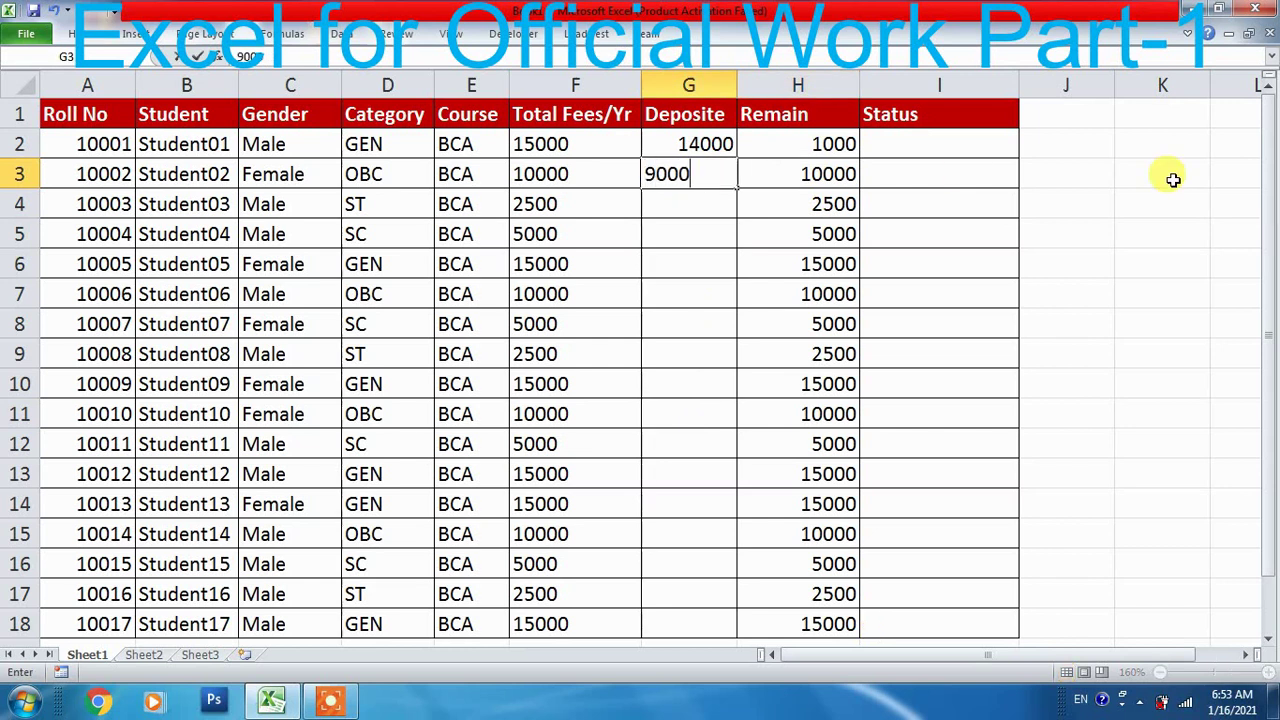
{"action": "key", "text": "Return"}
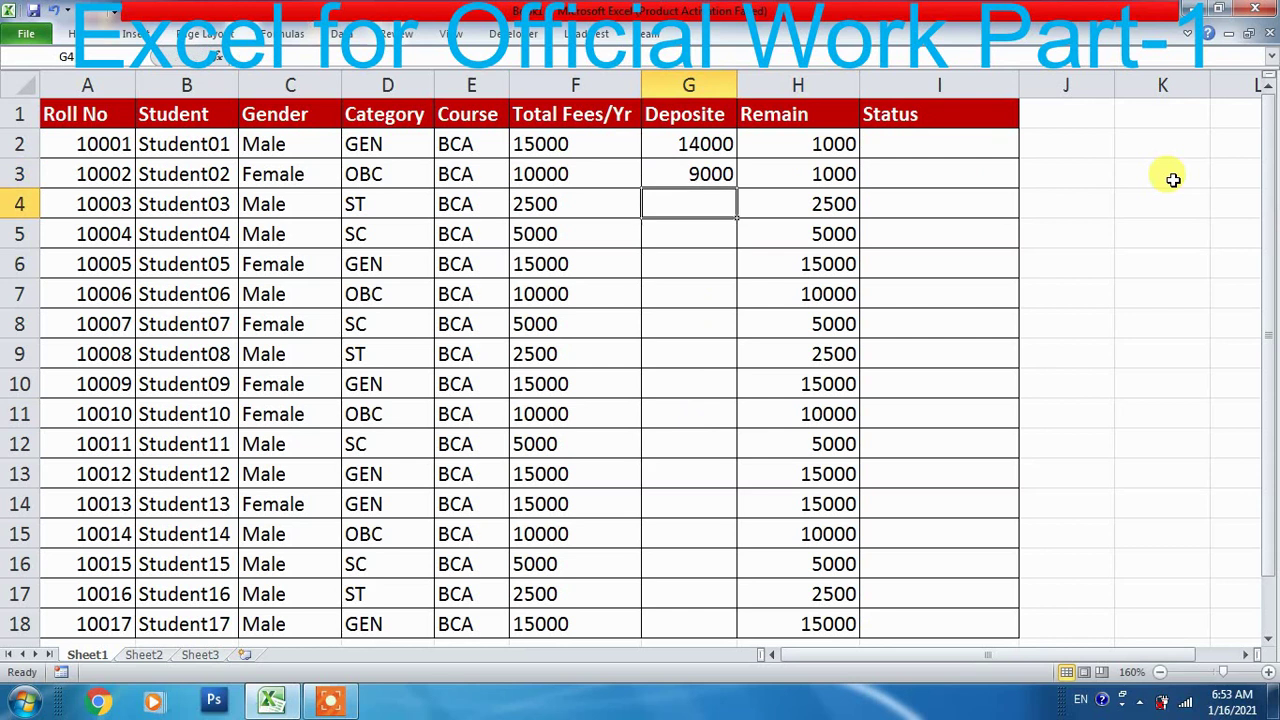
{"action": "type", "text": "3000"}
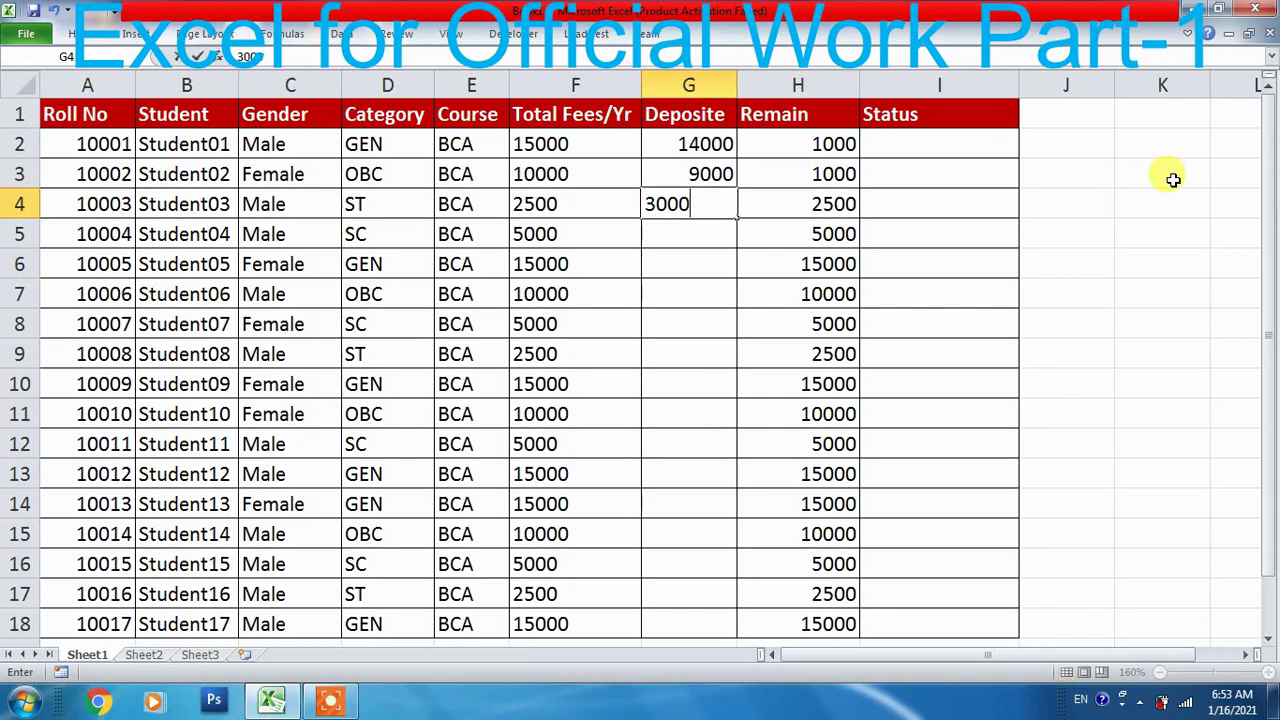
{"action": "key", "text": "Return"}
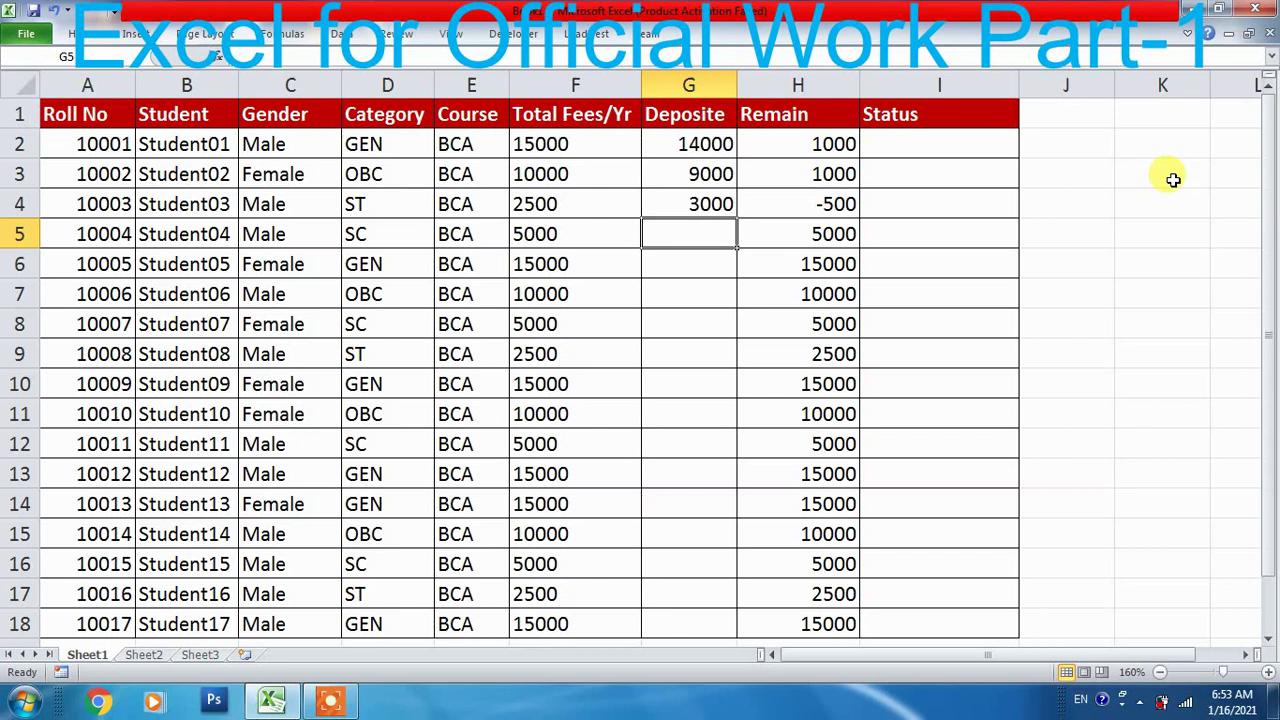
{"action": "type", "text": "6000"}
{"action": "key", "text": "Return"}
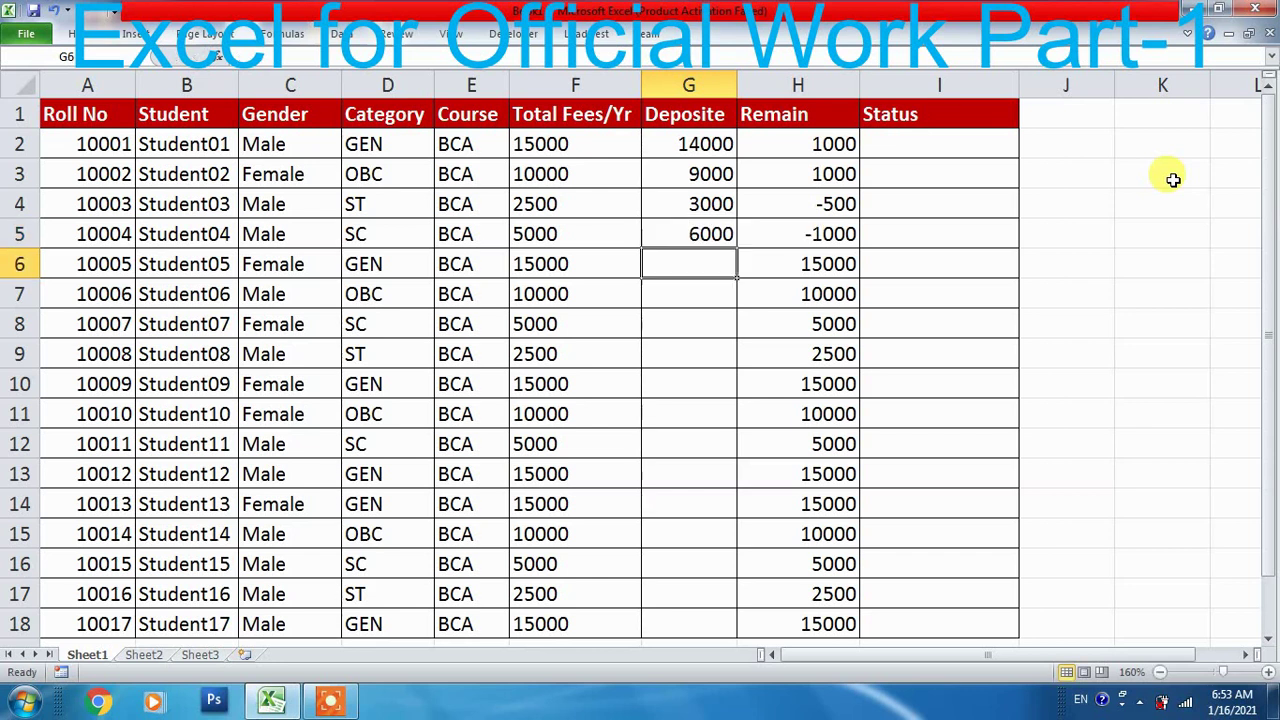
Enter deposits of 5000, 4500, 7800 and 2600 in cells G6 to G9
{"action": "type", "text": "5000"}
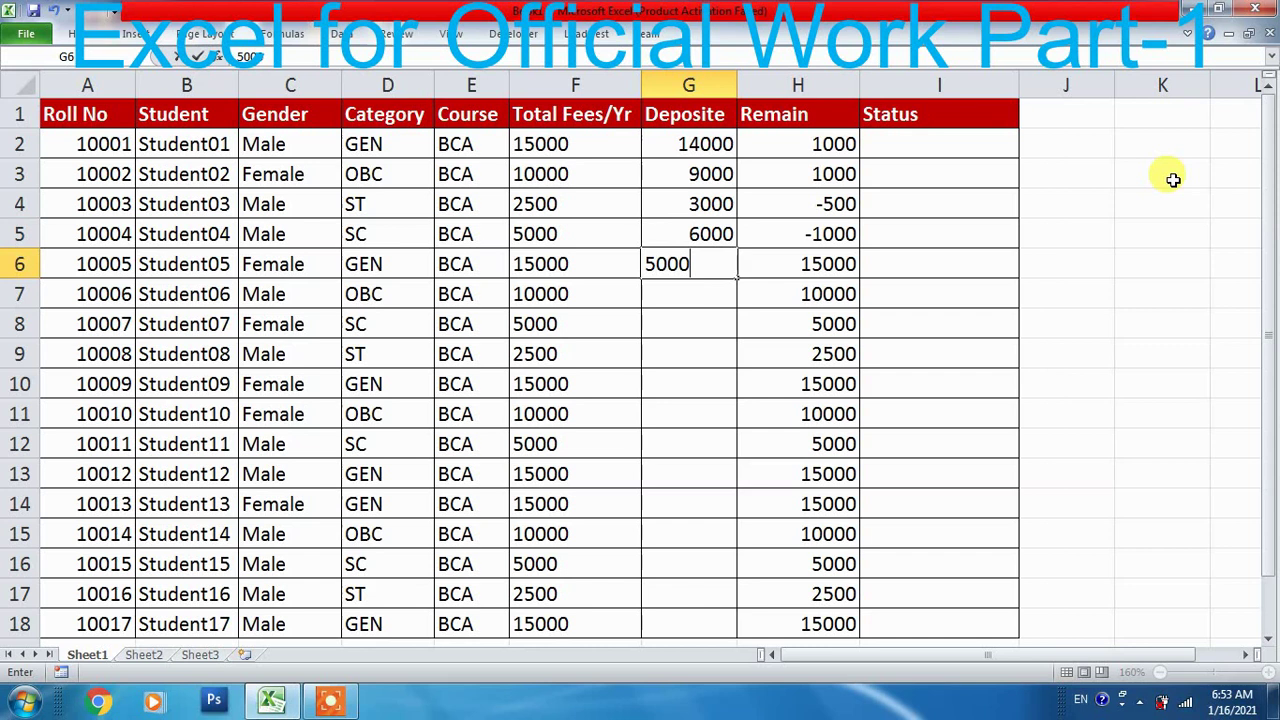
{"action": "key", "text": "Return"}
{"action": "type", "text": "4500"}
{"action": "key", "text": "Return"}
{"action": "type", "text": "7"}
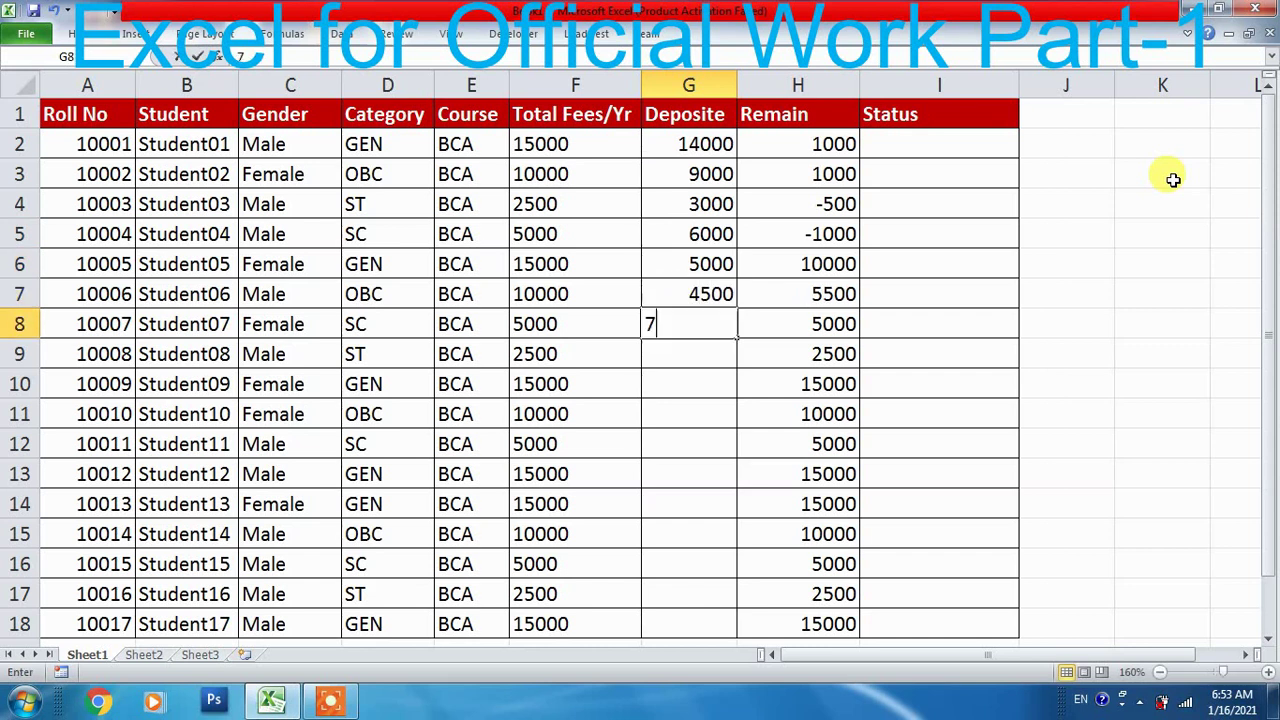
{"action": "type", "text": "800"}
{"action": "key", "text": "Return"}
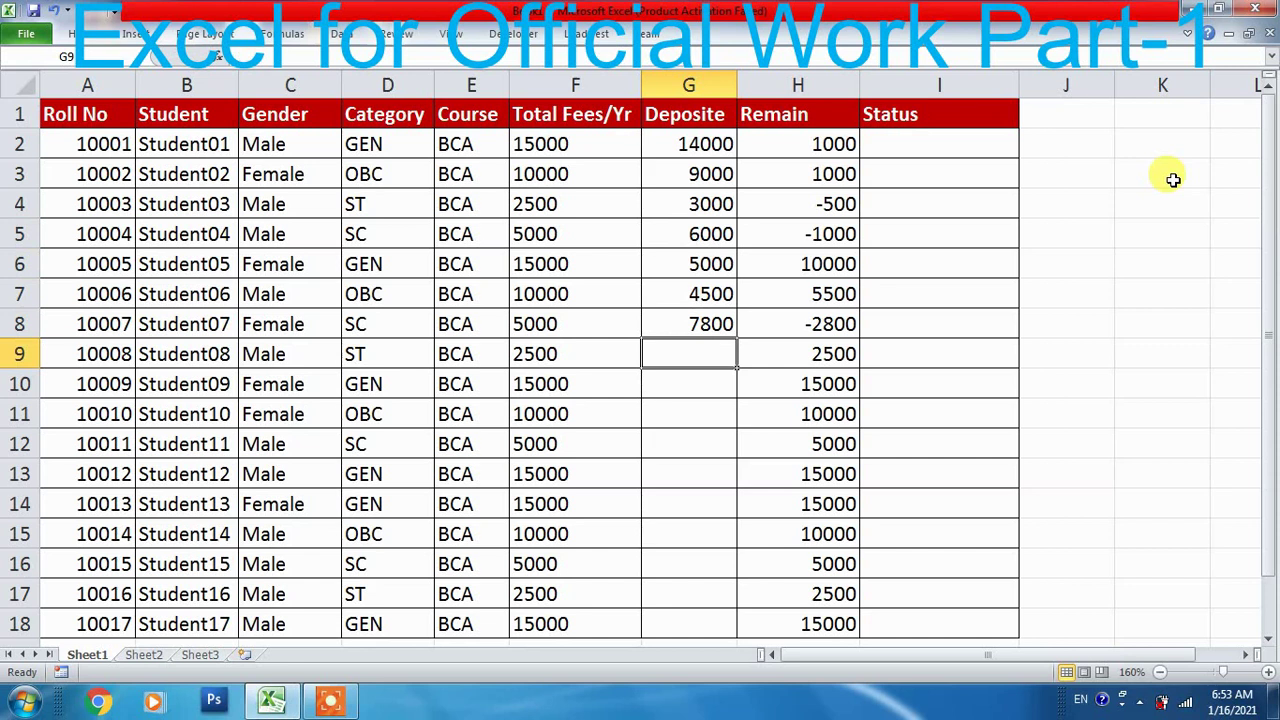
{"action": "type", "text": "2600"}
{"action": "key", "text": "Return"}
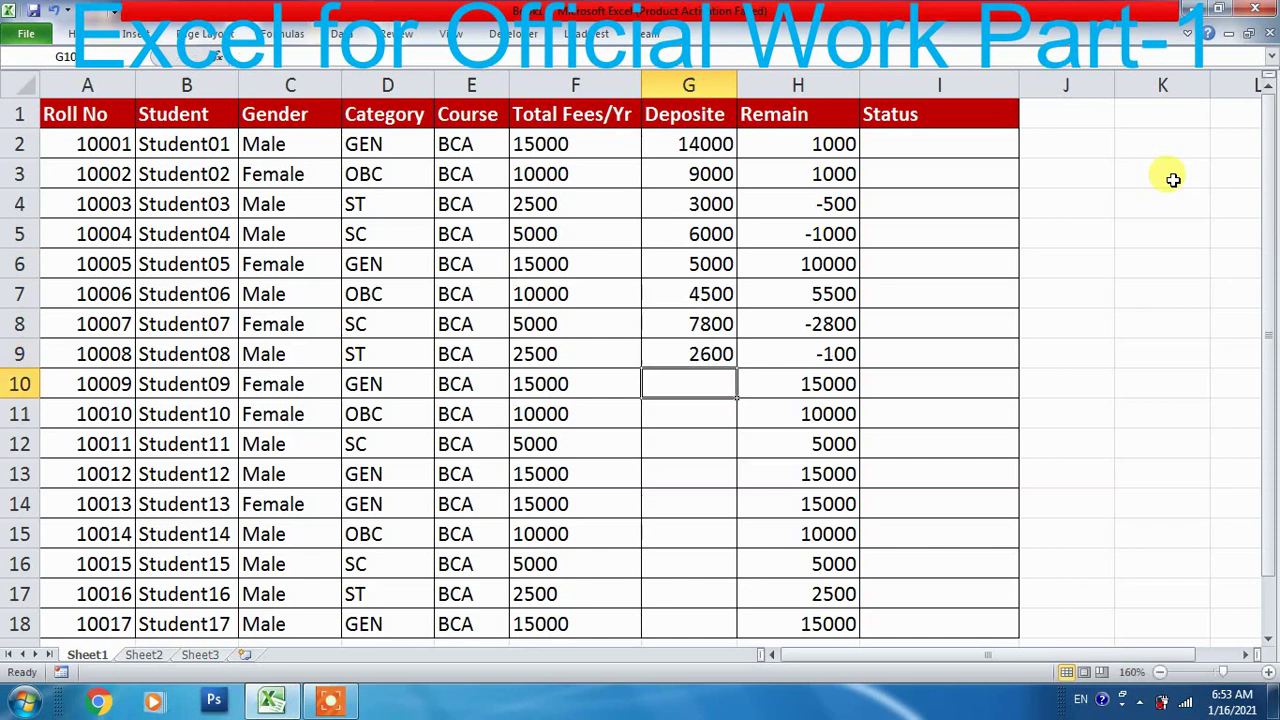
Change the first student's deposit in G2 to 15000
{"action": "left_click", "coordinate": [704, 144]}
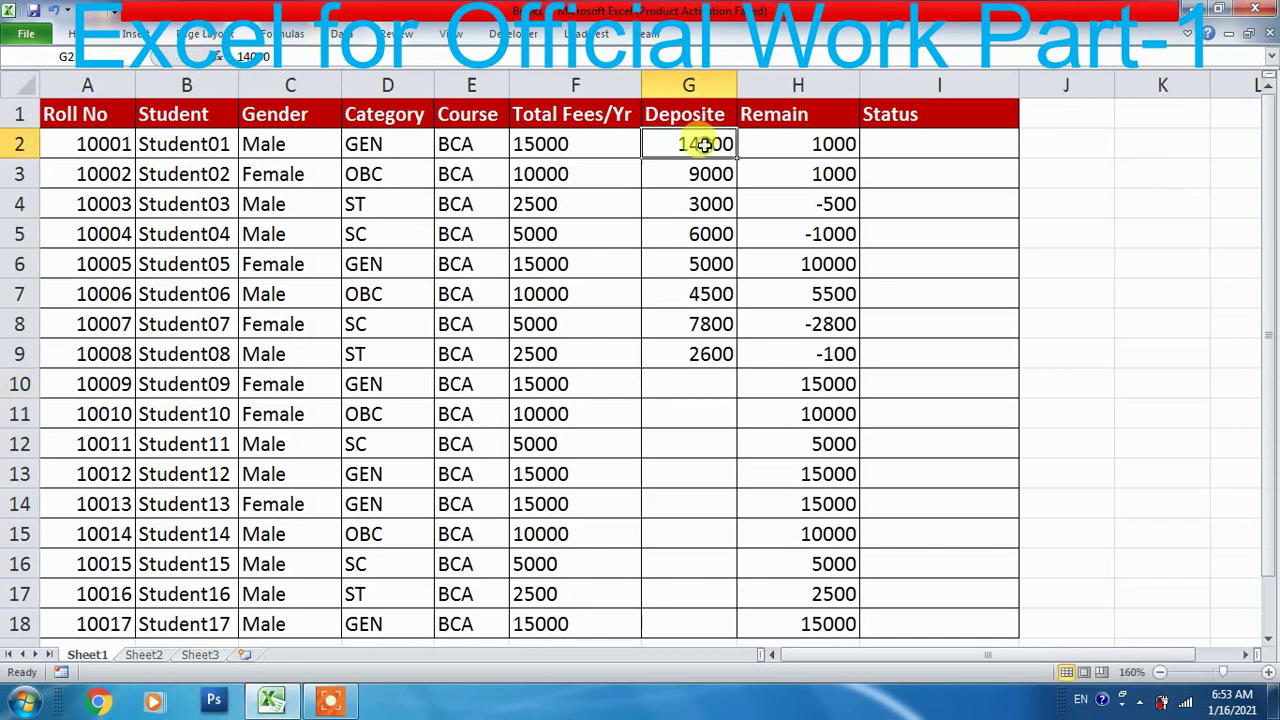
{"action": "type", "text": "15000"}
{"action": "key", "text": "Return"}
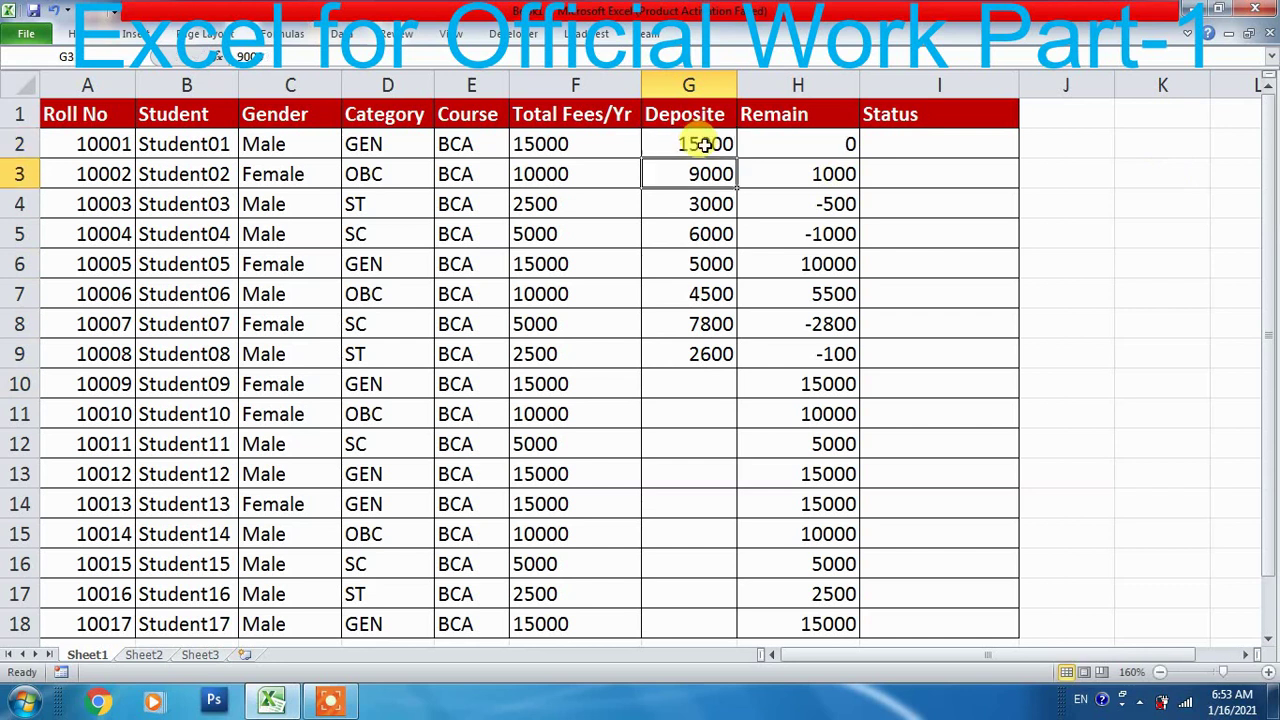
Enter deposits of 6767, 4545, 3434 and 4545 in cells G10 to G13
{"action": "left_click", "coordinate": [691, 294]}
{"action": "left_click", "coordinate": [704, 386]}
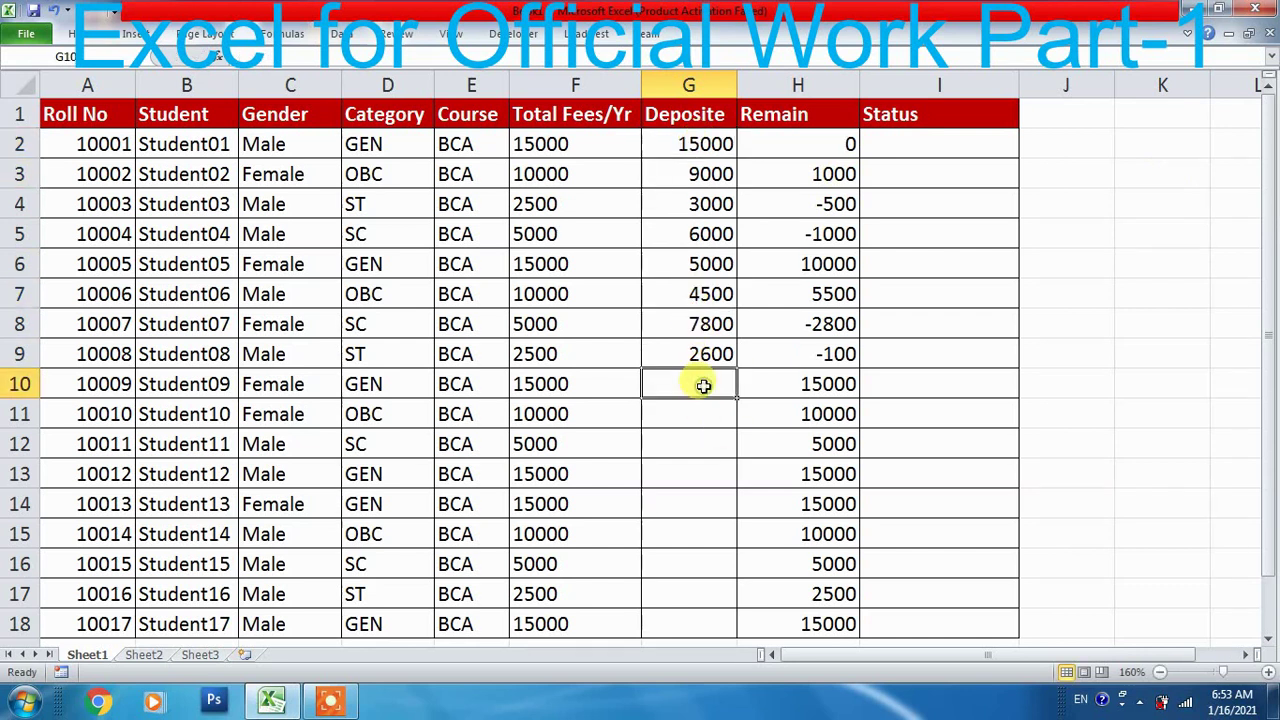
{"action": "type", "text": "6767"}
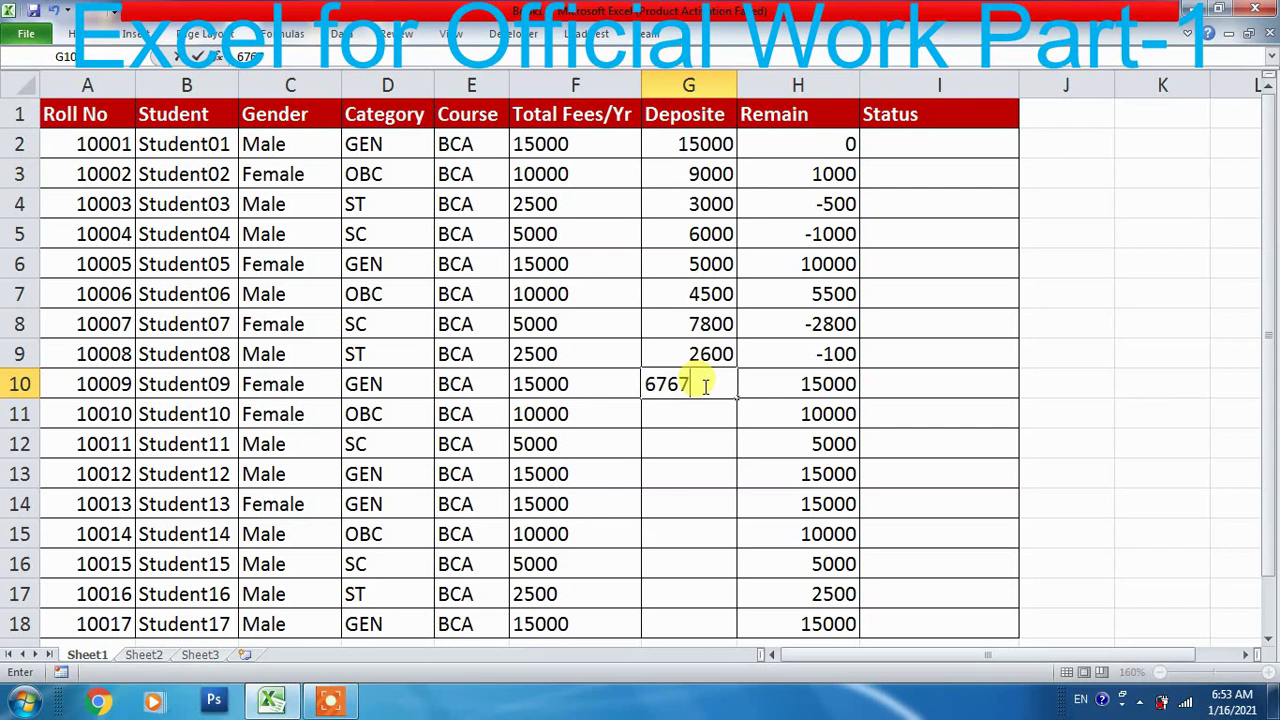
{"action": "key", "text": "Return"}
{"action": "type", "text": "4545"}
{"action": "key", "text": "Return"}
{"action": "type", "text": "3434"}
{"action": "key", "text": "Return"}
{"action": "type", "text": "4545"}
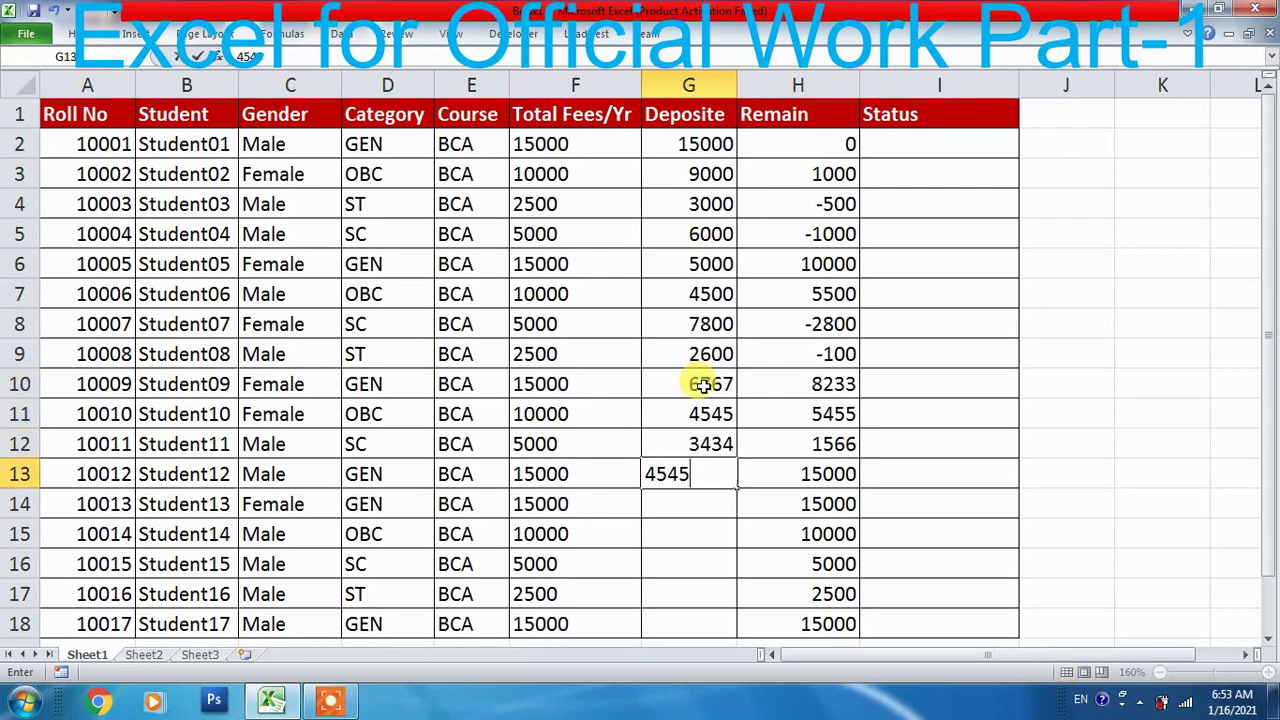
{"action": "key", "text": "Return"}
Fill the rest of the Deposite column, G14 to G18, with 2342, 454, 4545, 5656 and 454
{"action": "type", "text": "23424"}
{"action": "key", "text": "BackSpace"}
{"action": "key", "text": "Return"}
{"action": "type", "text": "4545"}
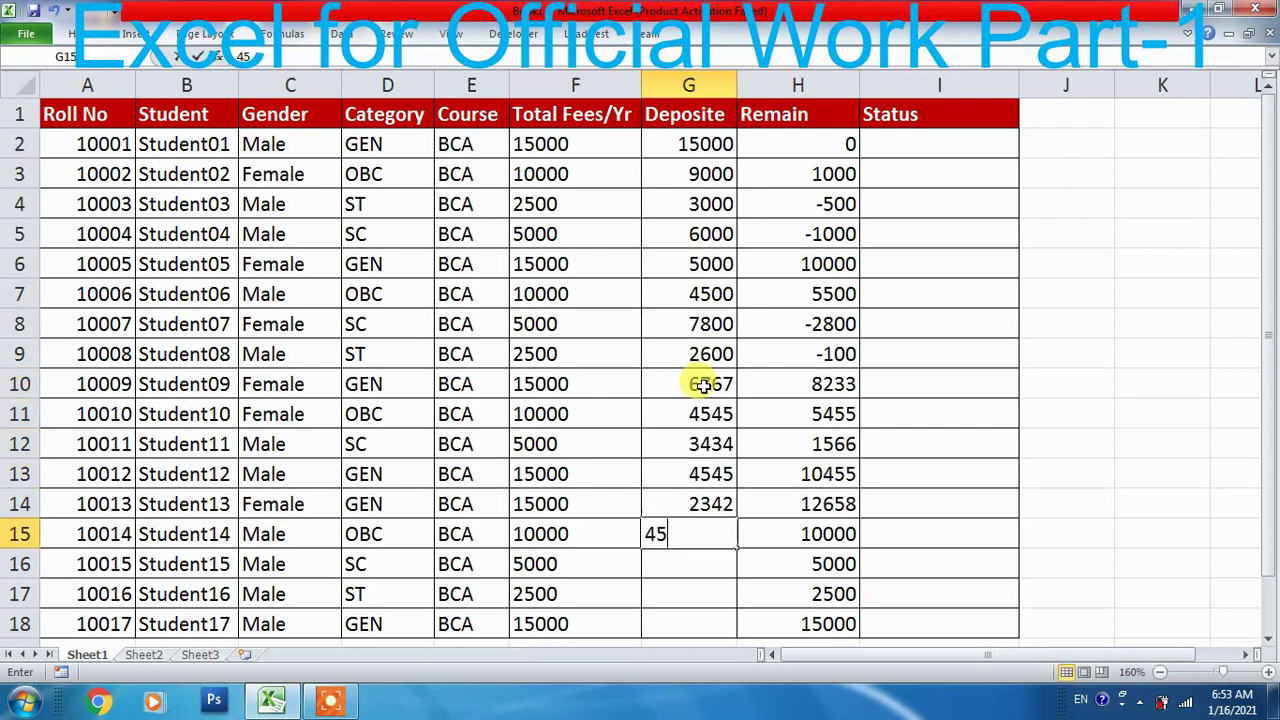
{"action": "key", "text": "Return"}
{"action": "type", "text": "4545"}
{"action": "key", "text": "Return"}
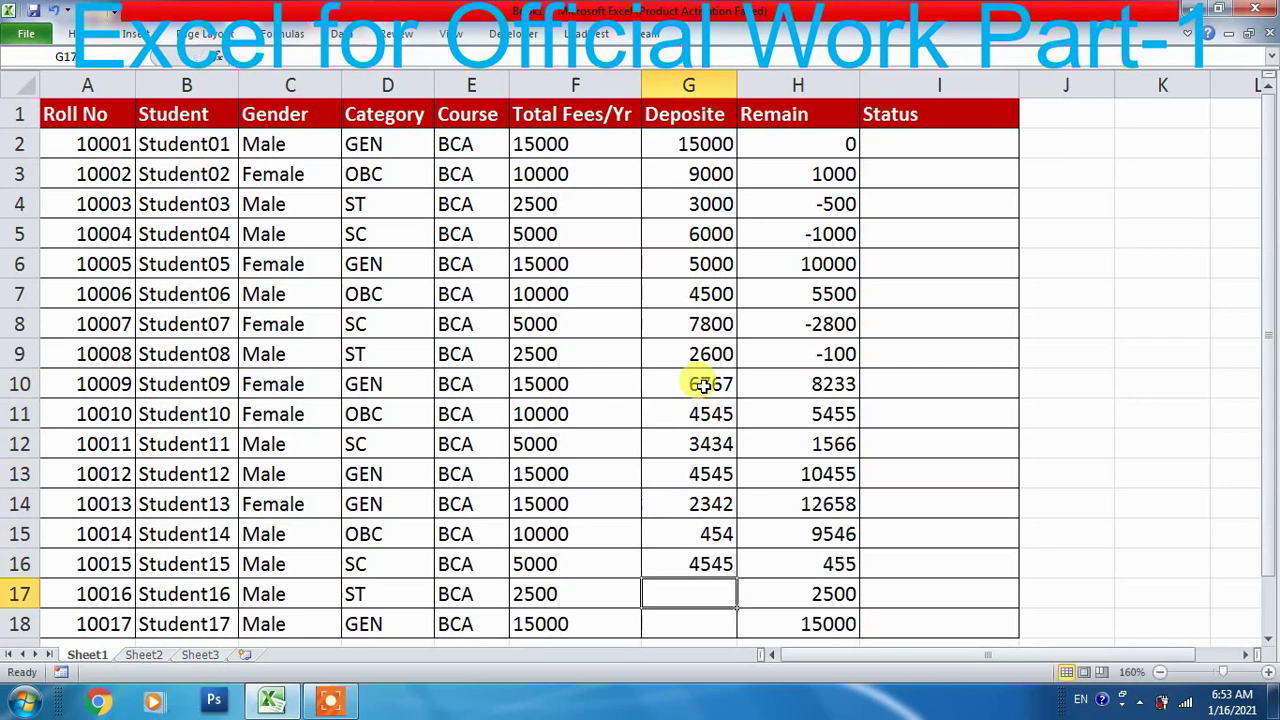
{"action": "type", "text": "5656"}
{"action": "key", "text": "Return"}
{"action": "type", "text": "454"}
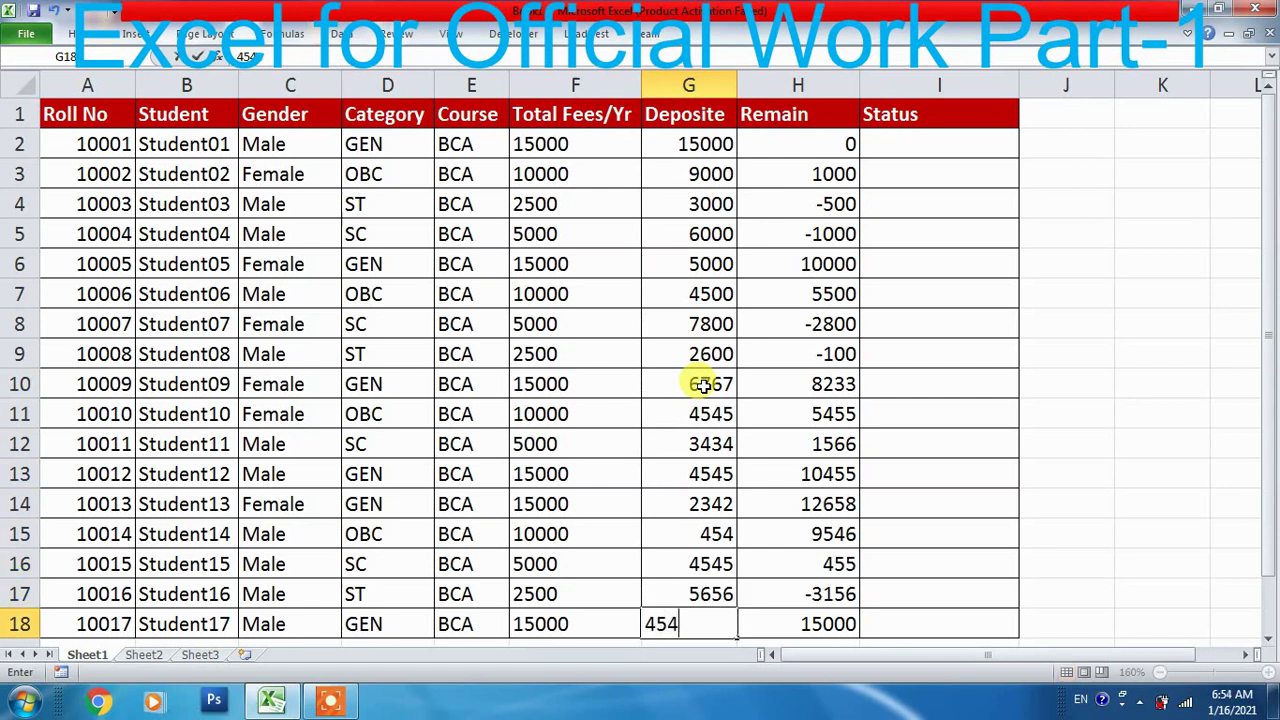
{"action": "key", "text": "Return"}
Compare the negative Remain amounts in rows 4 and 5 with their Total Fees/Yr and Deposite cells
{"action": "scroll", "coordinate": [795, 540], "scroll_direction": "up", "scroll_amount": 1}
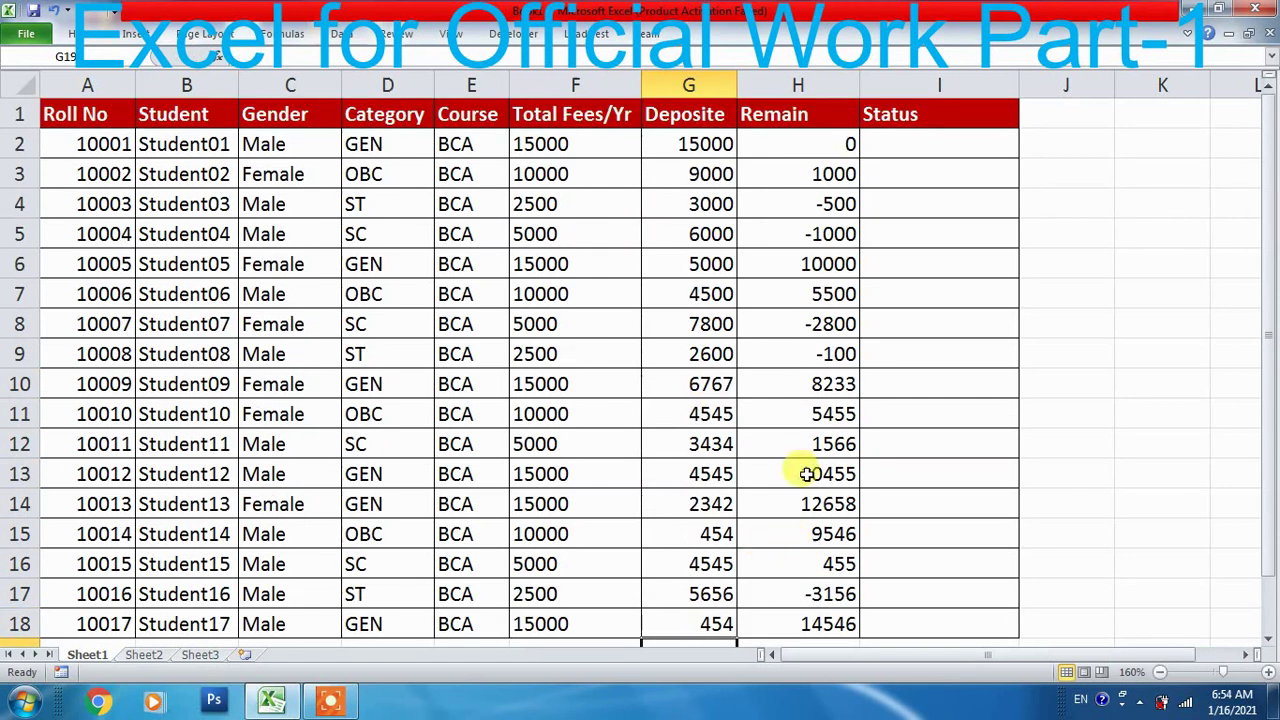
{"action": "left_click", "coordinate": [808, 204]}
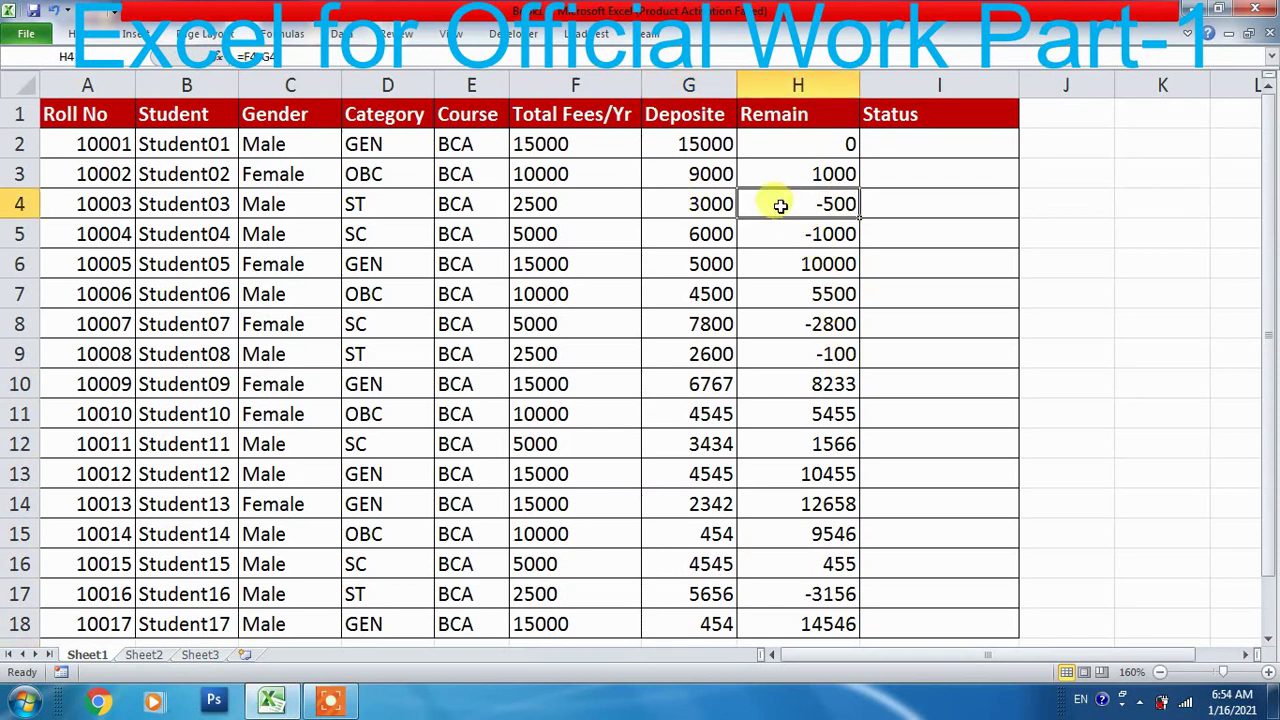
{"action": "left_click", "coordinate": [549, 204]}
{"action": "left_click", "coordinate": [709, 205]}
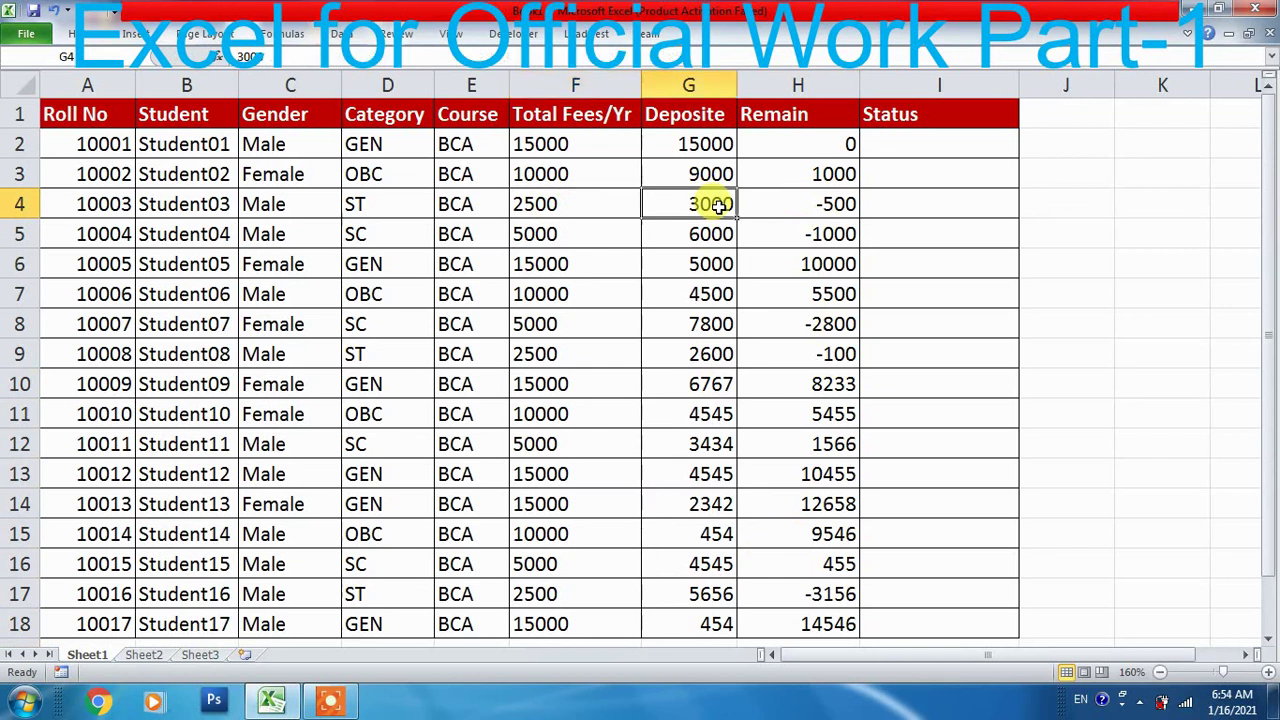
{"action": "left_click", "coordinate": [817, 206]}
{"action": "left_click", "coordinate": [580, 234]}
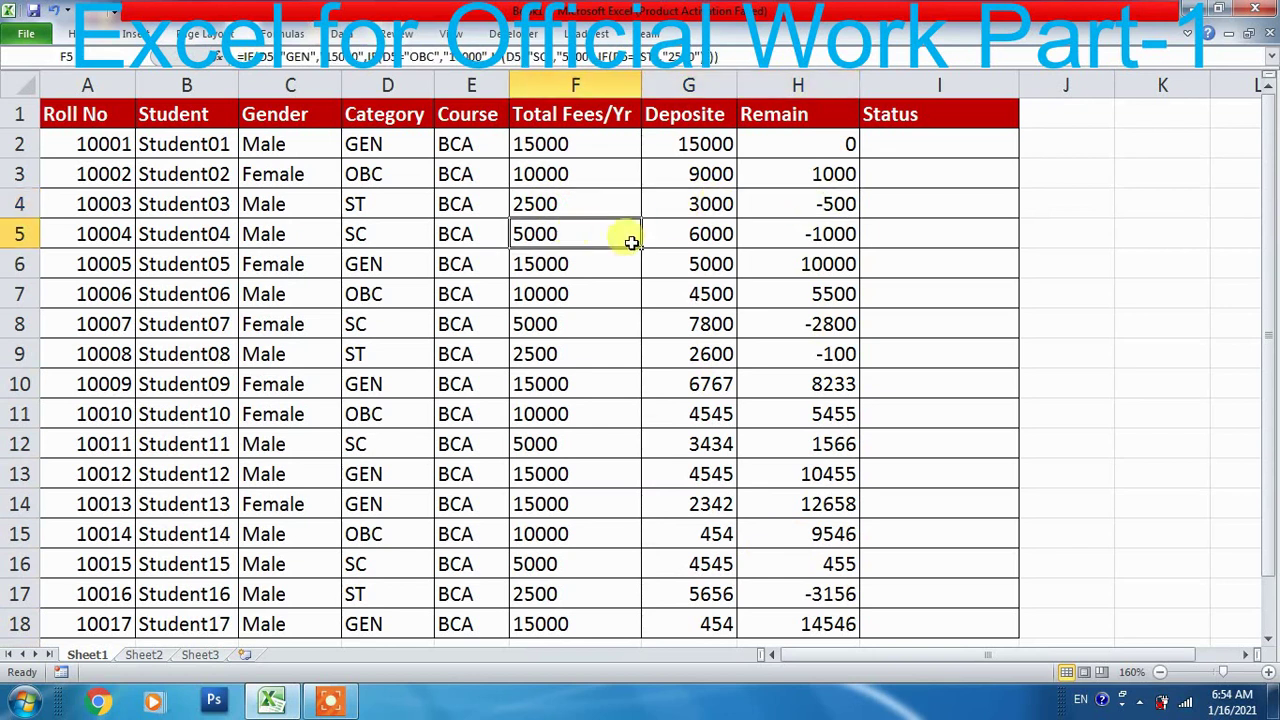
{"action": "left_click", "coordinate": [698, 236]}
{"action": "left_click", "coordinate": [838, 233]}
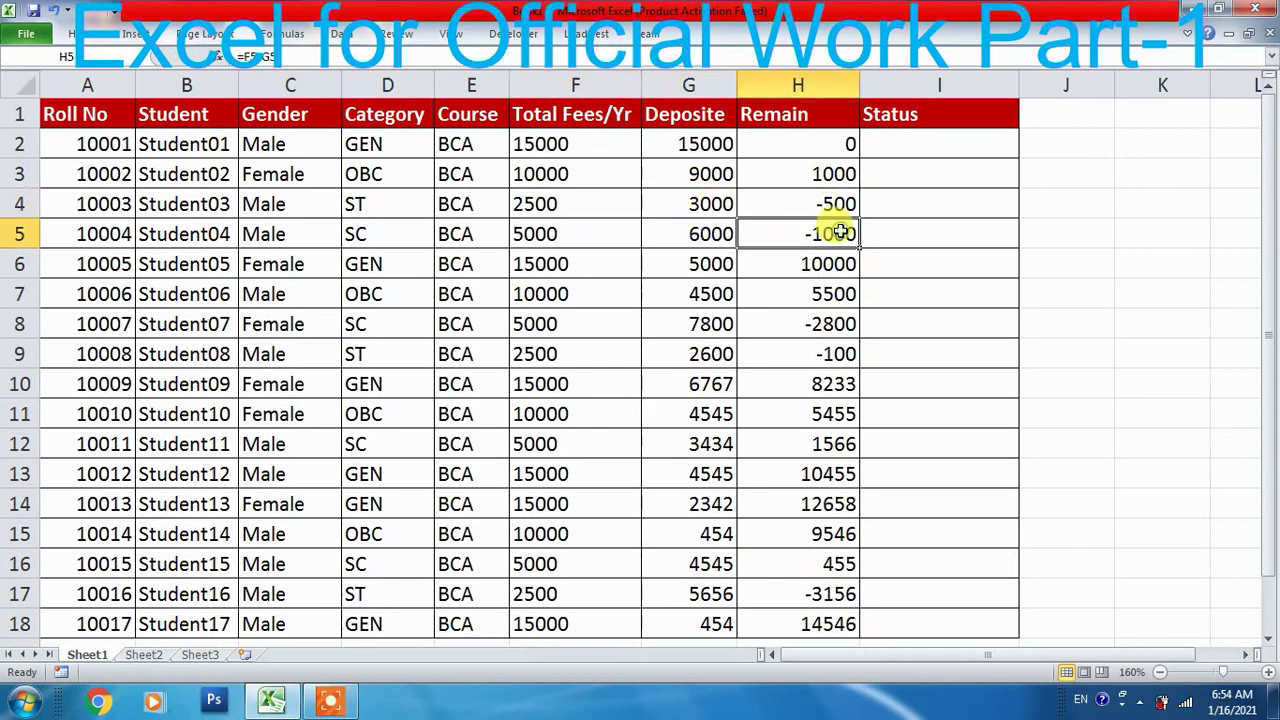
Change the deposit in G7 to 10000 and check the Remain amount in that row
{"action": "left_click", "coordinate": [528, 289]}
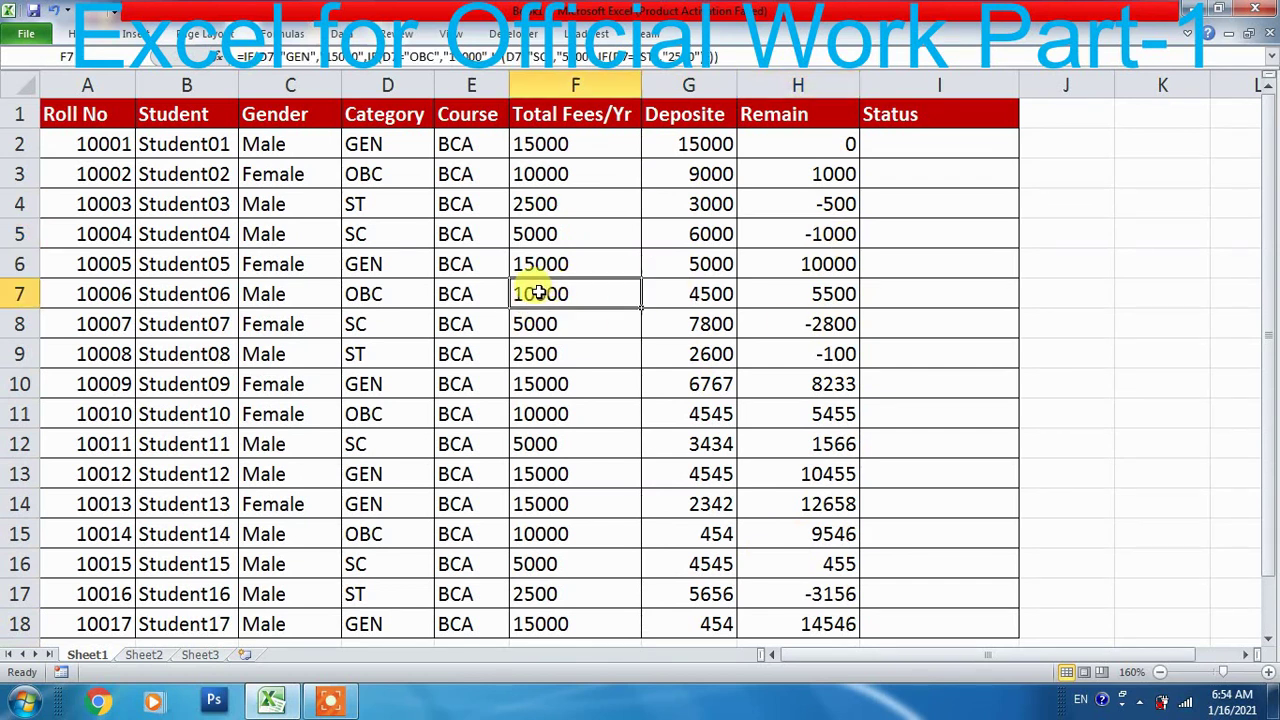
{"action": "left_click", "coordinate": [707, 292]}
{"action": "type", "text": "10000"}
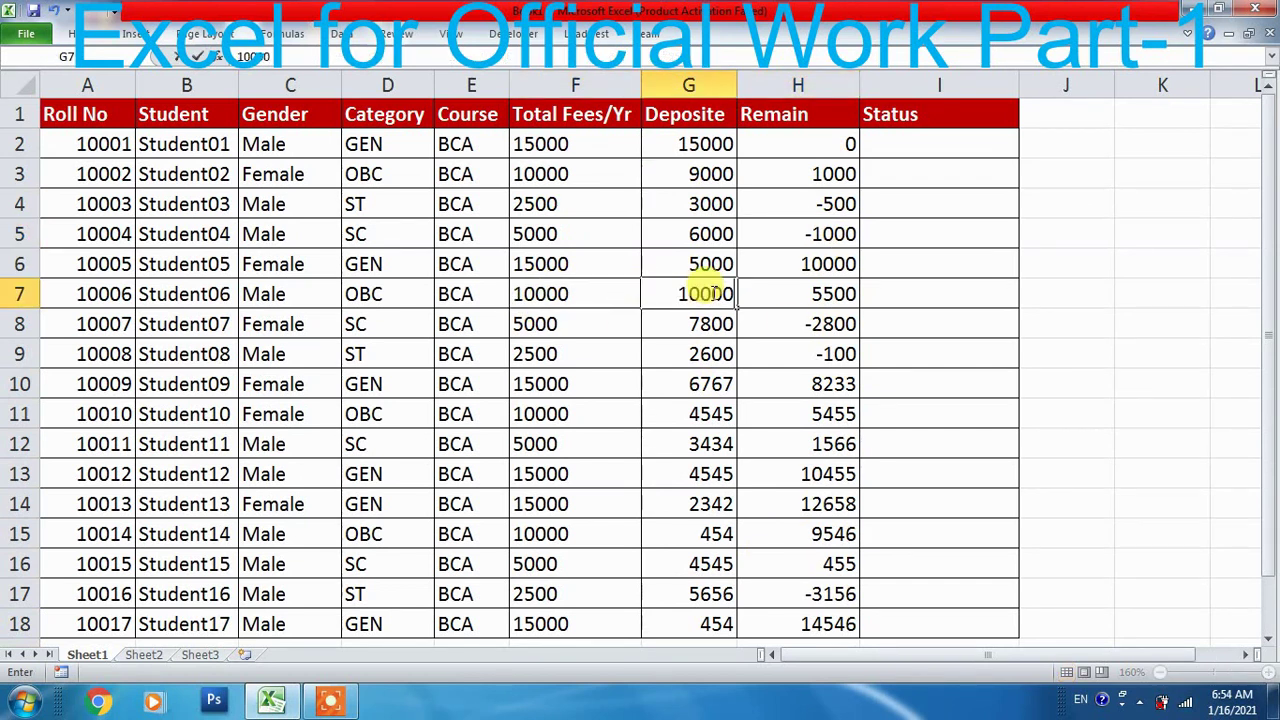
{"action": "key", "text": "Return"}
{"action": "left_click", "coordinate": [805, 289]}
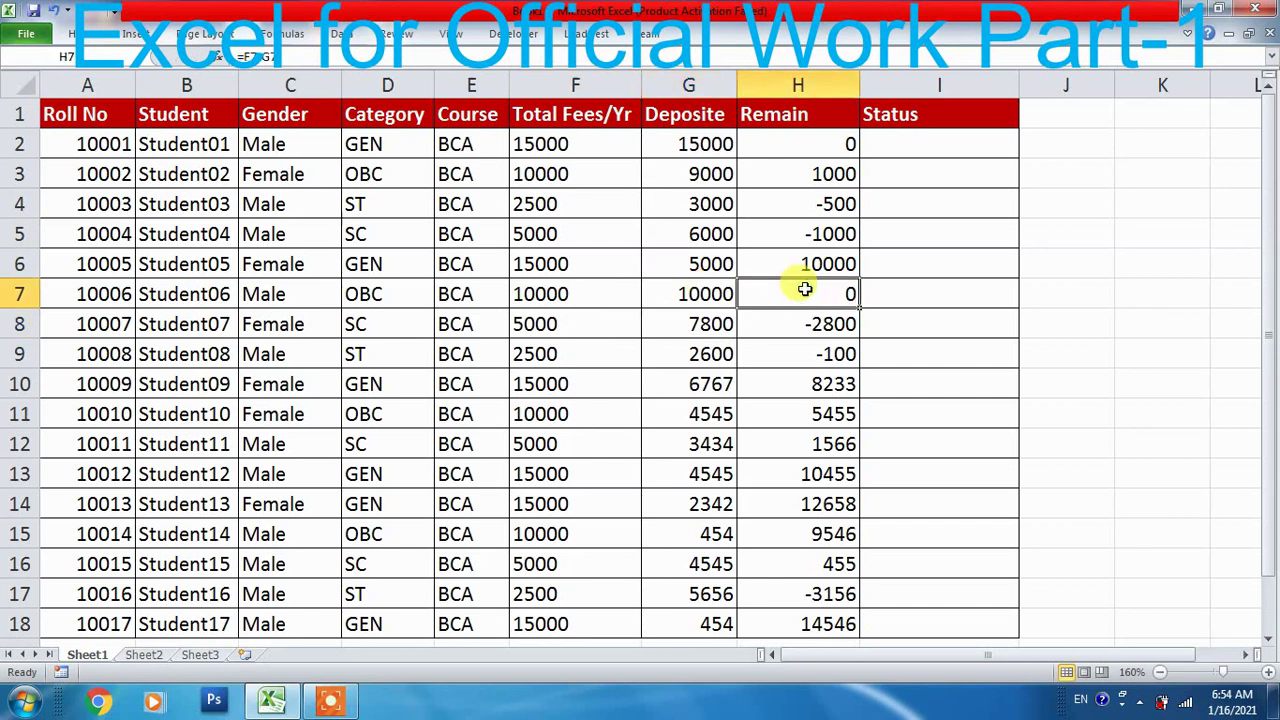
Change the deposit in G12 to 5000 and check the Remain amount in that row
{"action": "left_click", "coordinate": [512, 443]}
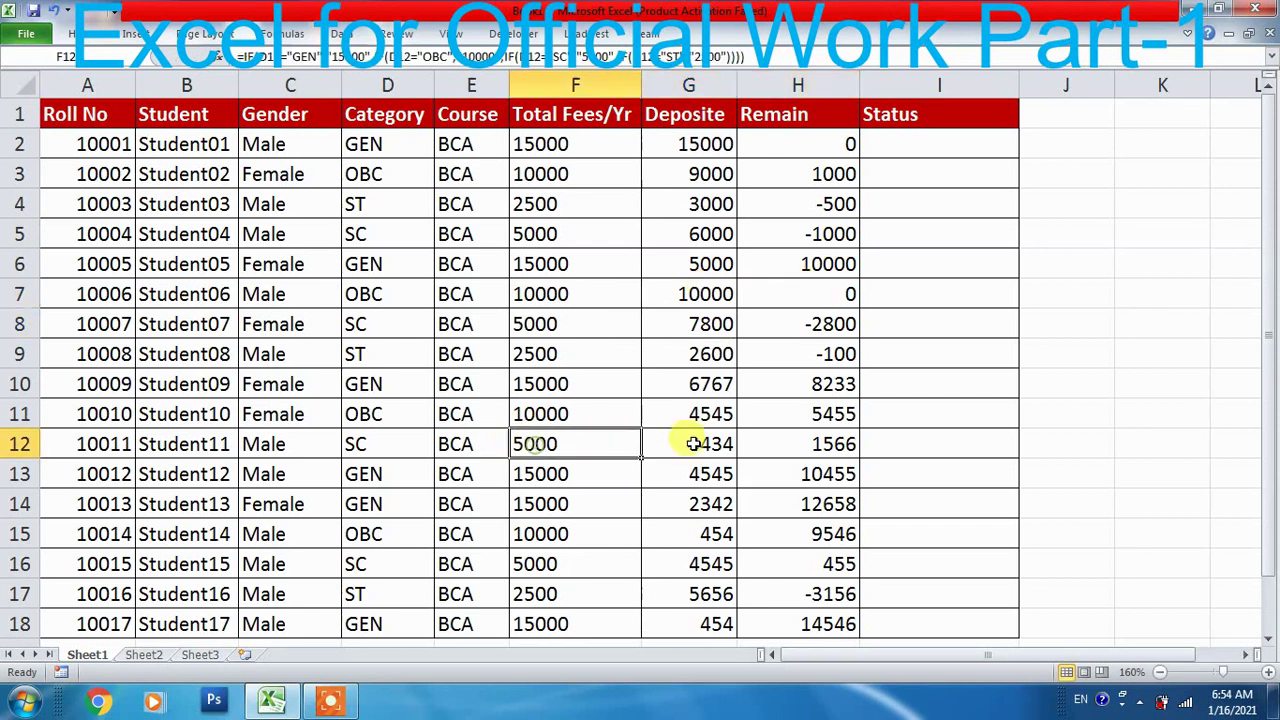
{"action": "left_click", "coordinate": [690, 443]}
{"action": "type", "text": "50"}
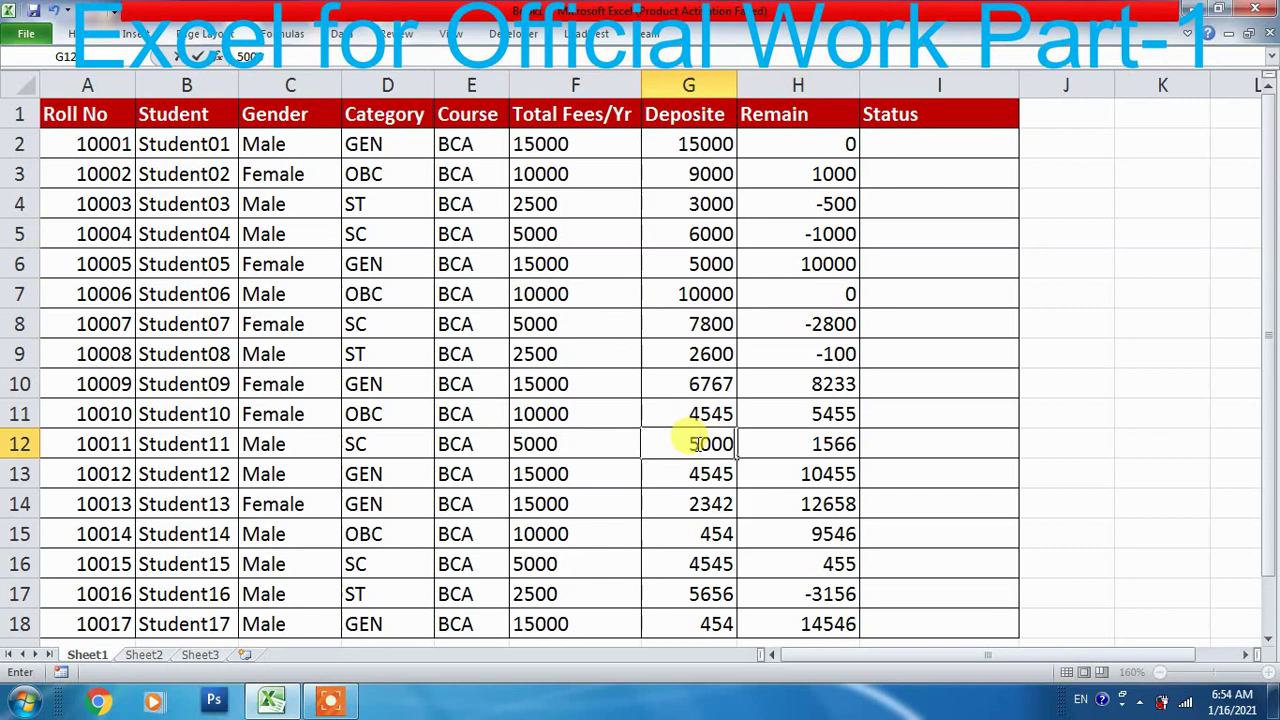
{"action": "type", "text": "00"}
{"action": "key", "text": "Return"}
{"action": "left_click", "coordinate": [804, 449]}
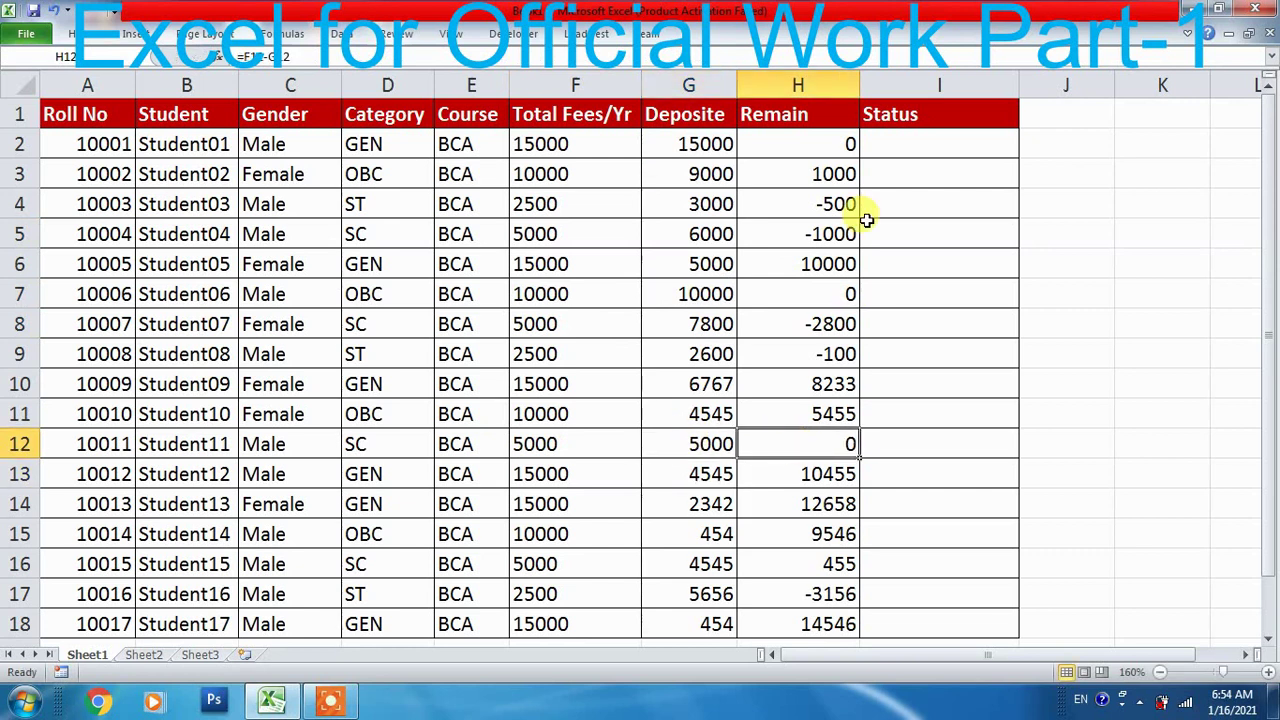
Check the Total Fees/Yr, Deposite and Remain cells in row 2 and enter Paid as the status in I2
{"action": "left_click", "coordinate": [918, 140]}
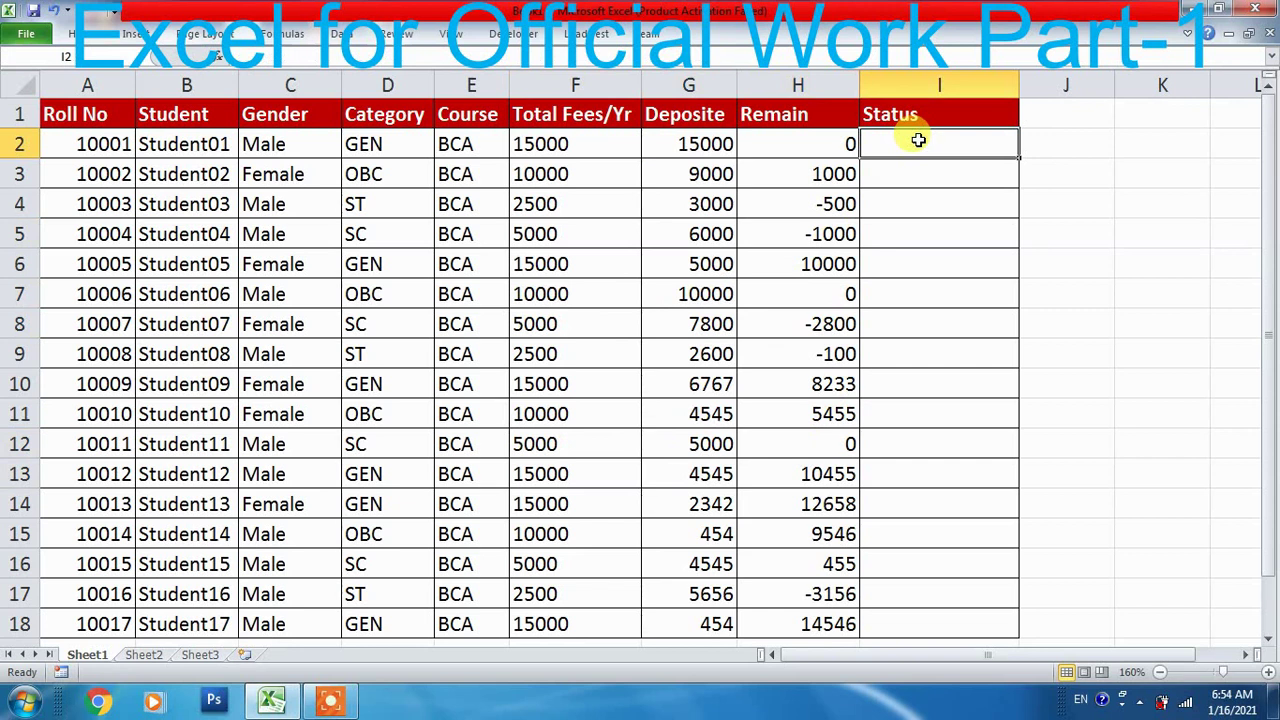
{"action": "left_click", "coordinate": [537, 145]}
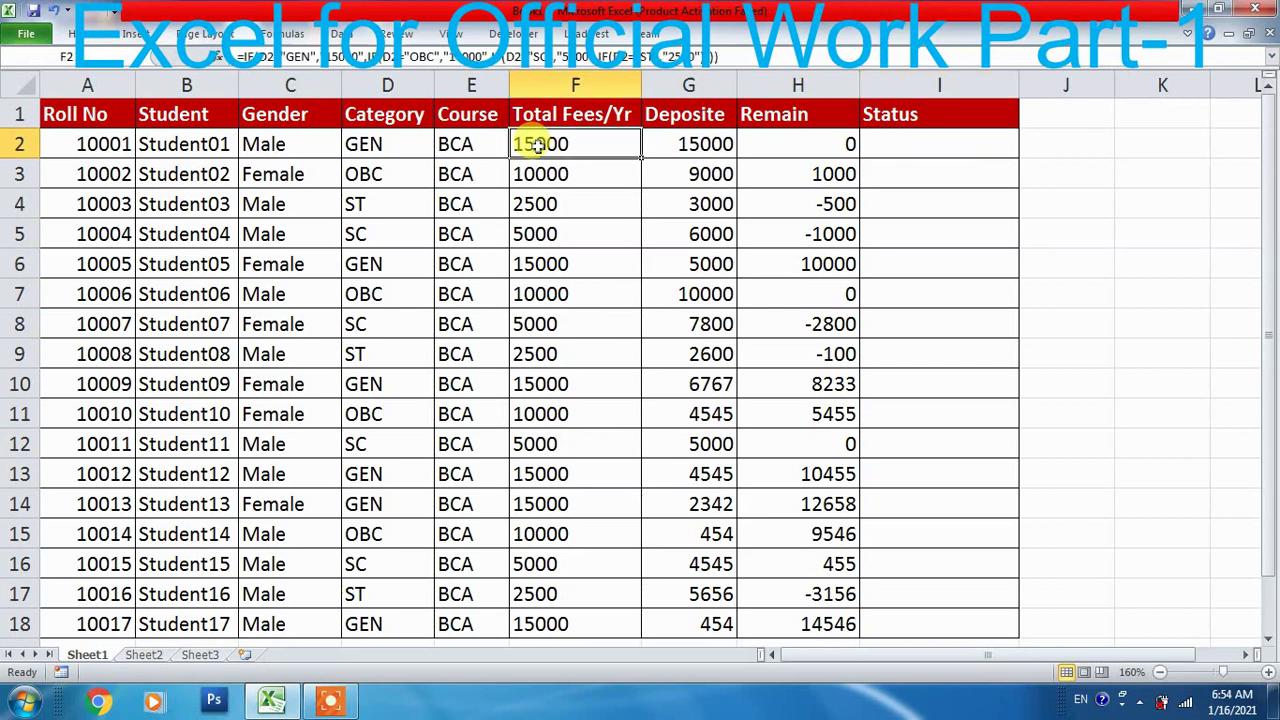
{"action": "left_click", "coordinate": [705, 145]}
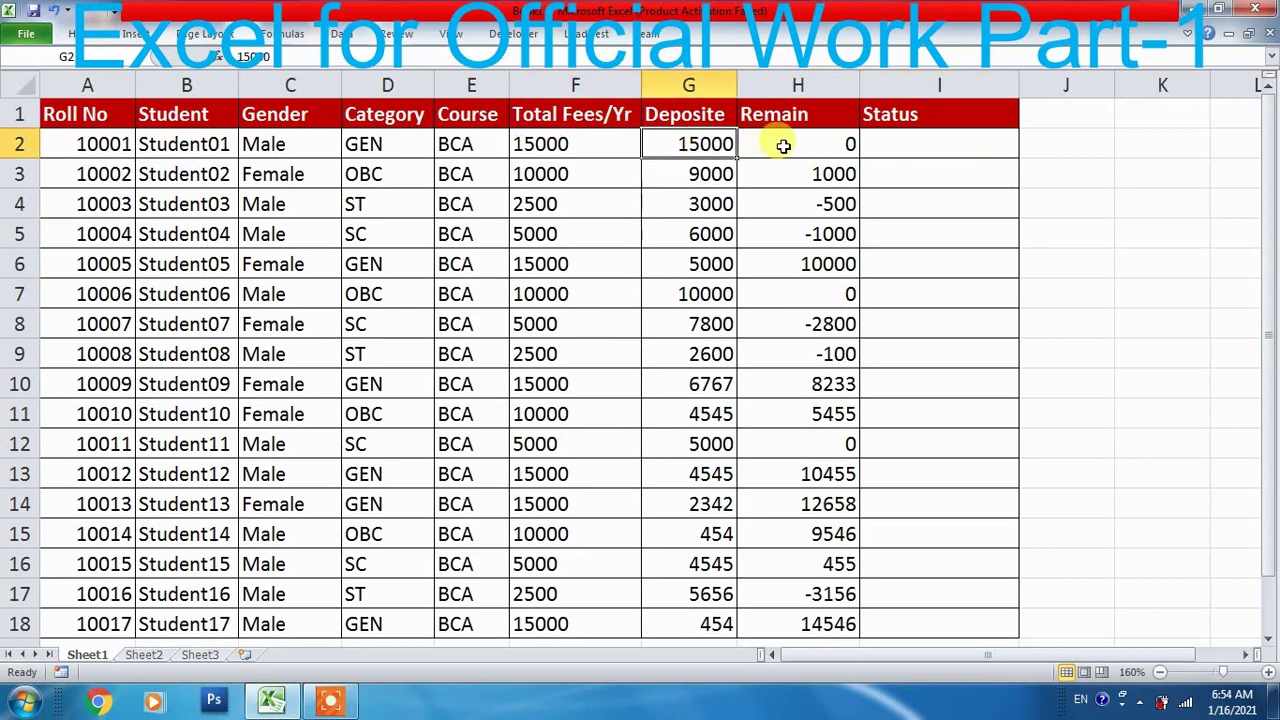
{"action": "left_click", "coordinate": [783, 146]}
{"action": "left_click", "coordinate": [876, 145]}
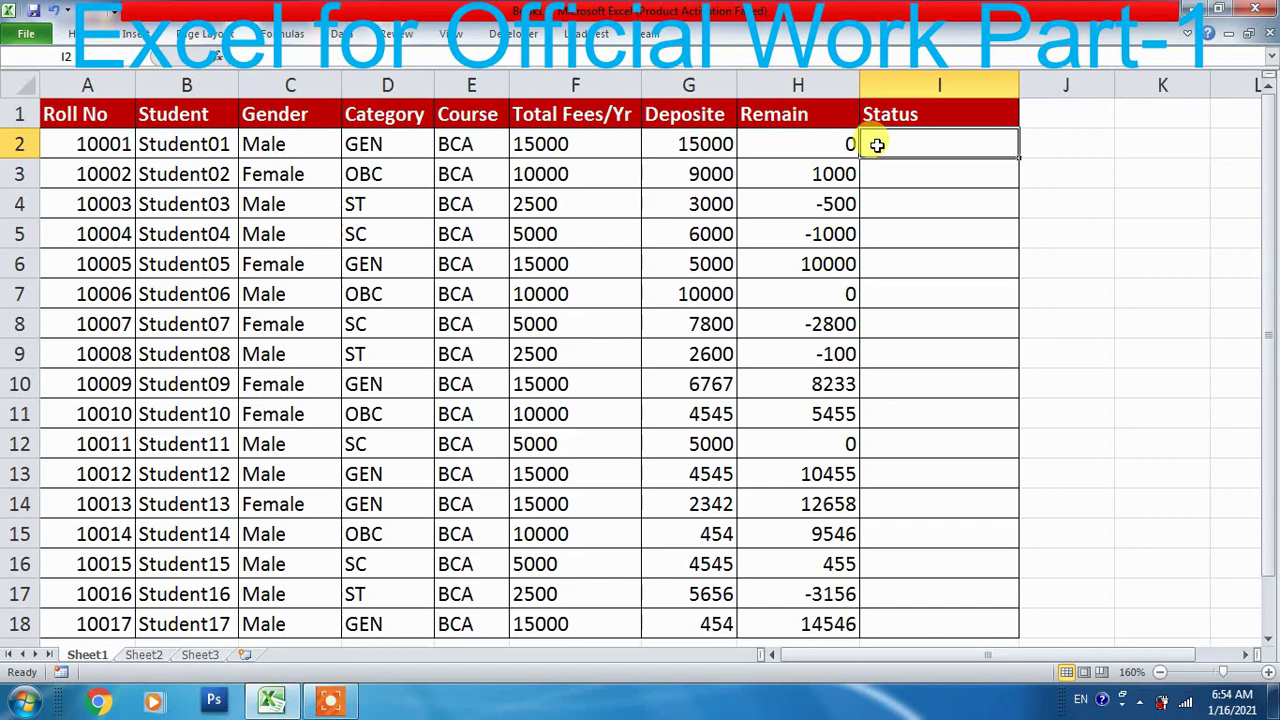
{"action": "type", "text": "Paid"}
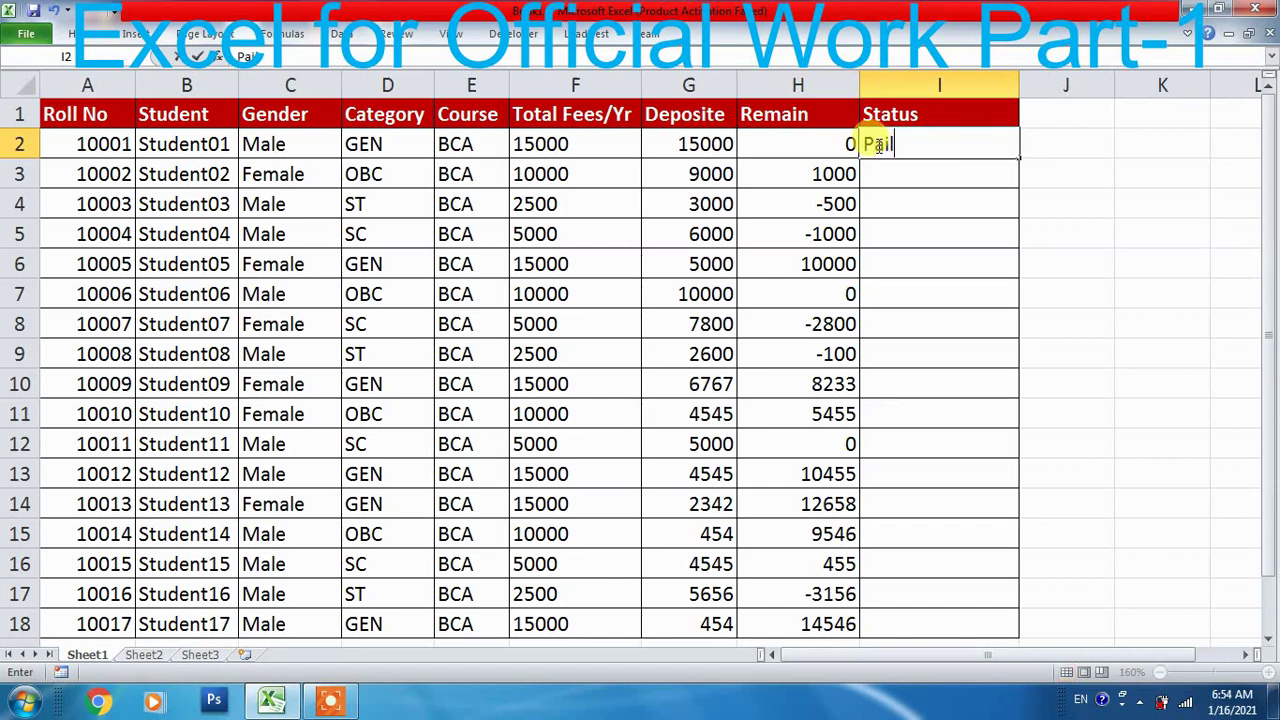
{"action": "key", "text": "BackSpace"}
{"action": "key", "text": "BackSpace"}
{"action": "key", "text": "BackSpace"}
{"action": "type", "text": "aid"}
{"action": "key", "text": "Return"}
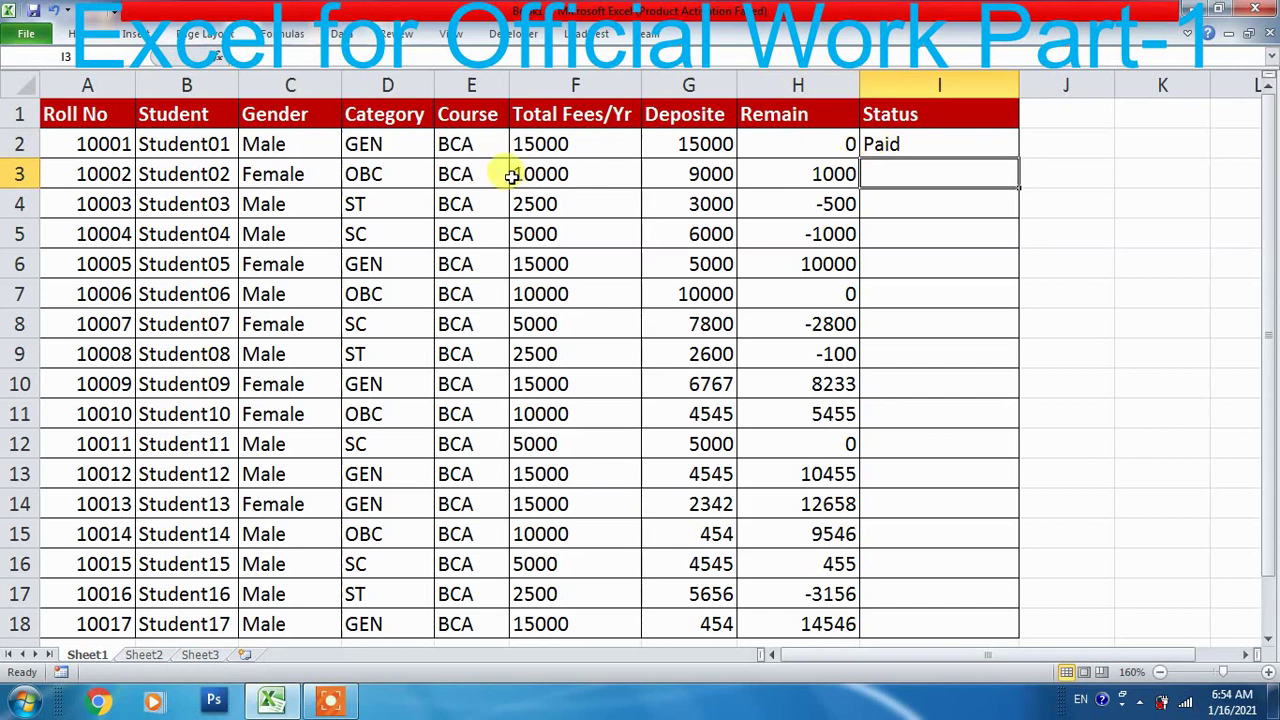
Check the fees and deposit in row 3 and enter Balance as the status in I3
{"action": "left_click", "coordinate": [567, 176]}
{"action": "left_click", "coordinate": [677, 173]}
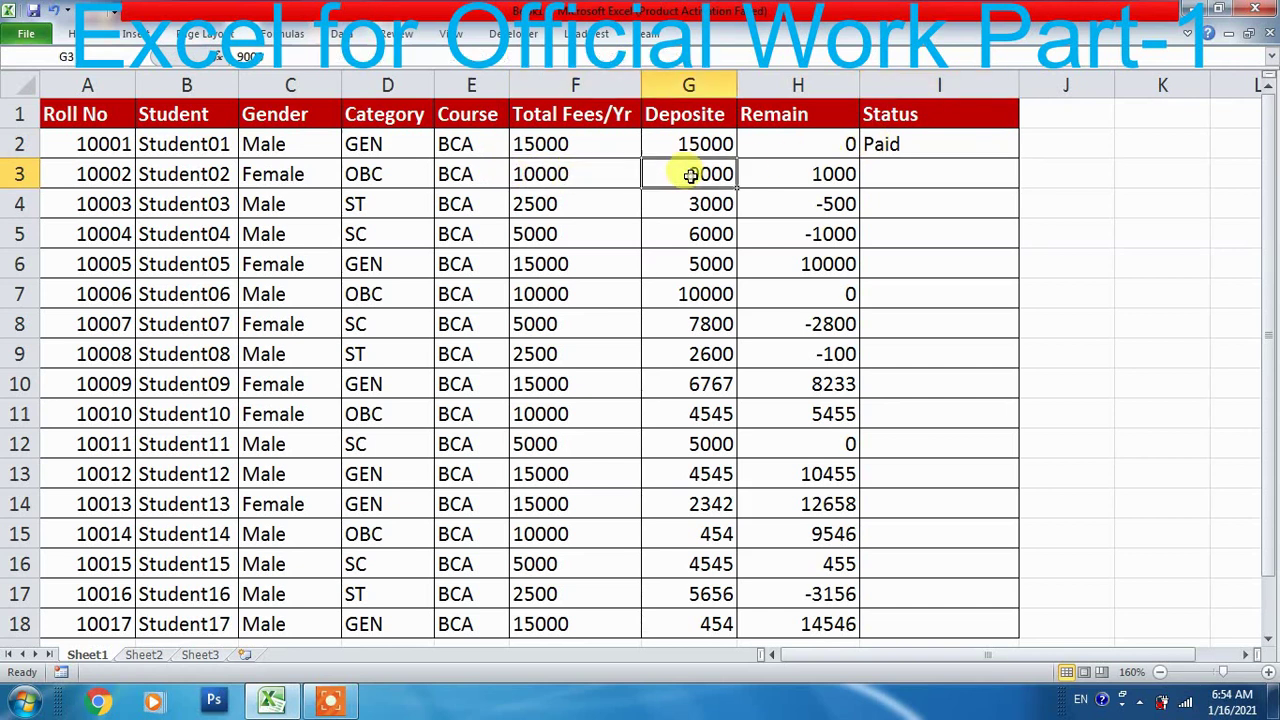
{"action": "left_click", "coordinate": [900, 175]}
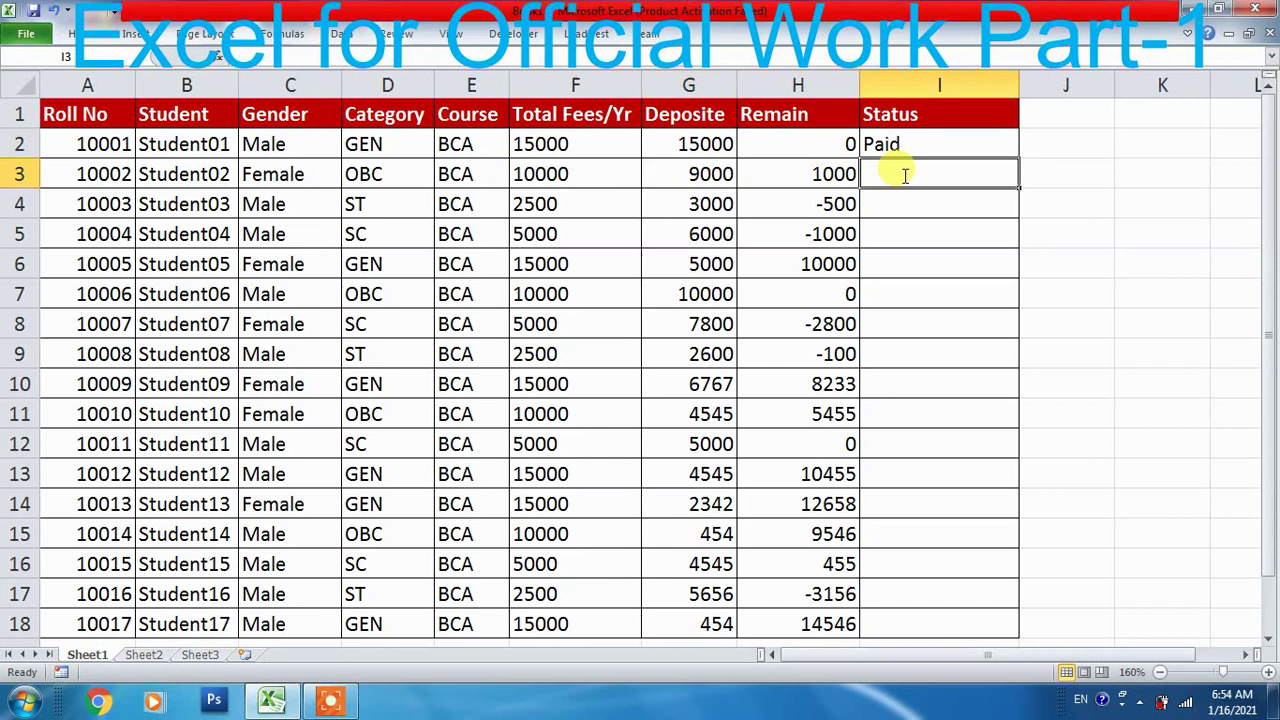
{"action": "type", "text": "Bal"}
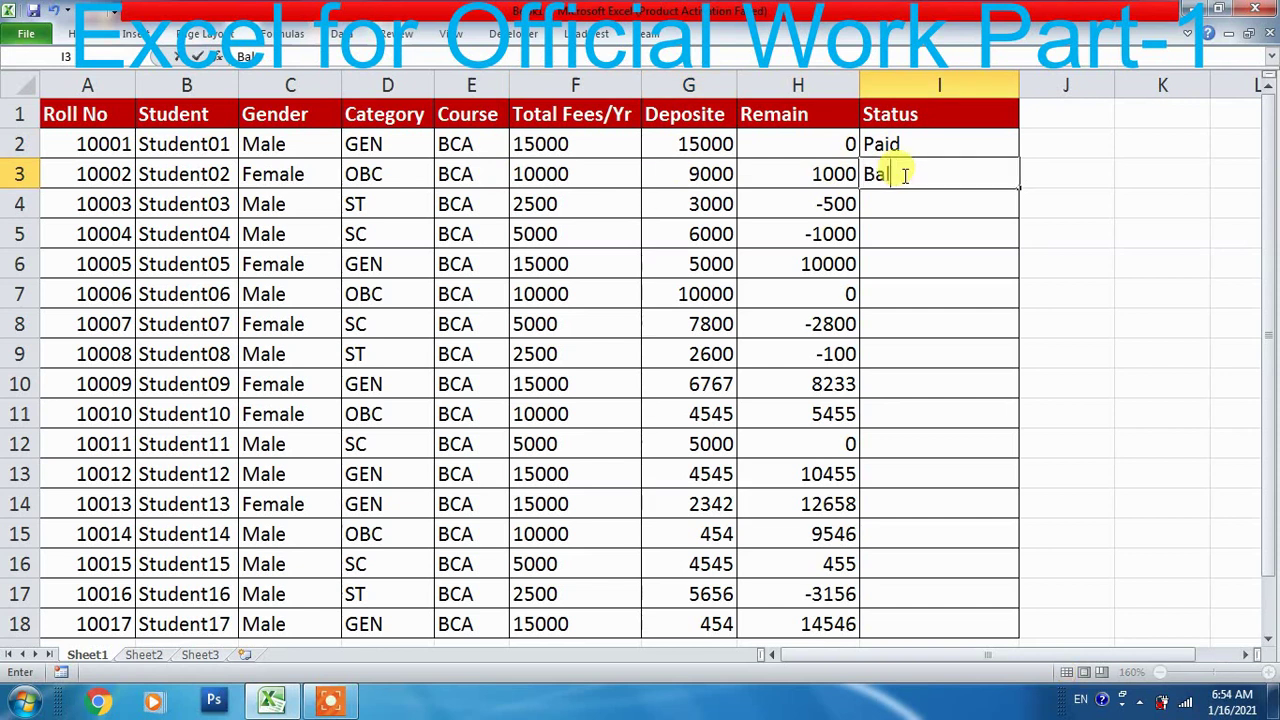
{"action": "type", "text": "ance"}
{"action": "key", "text": "Return"}
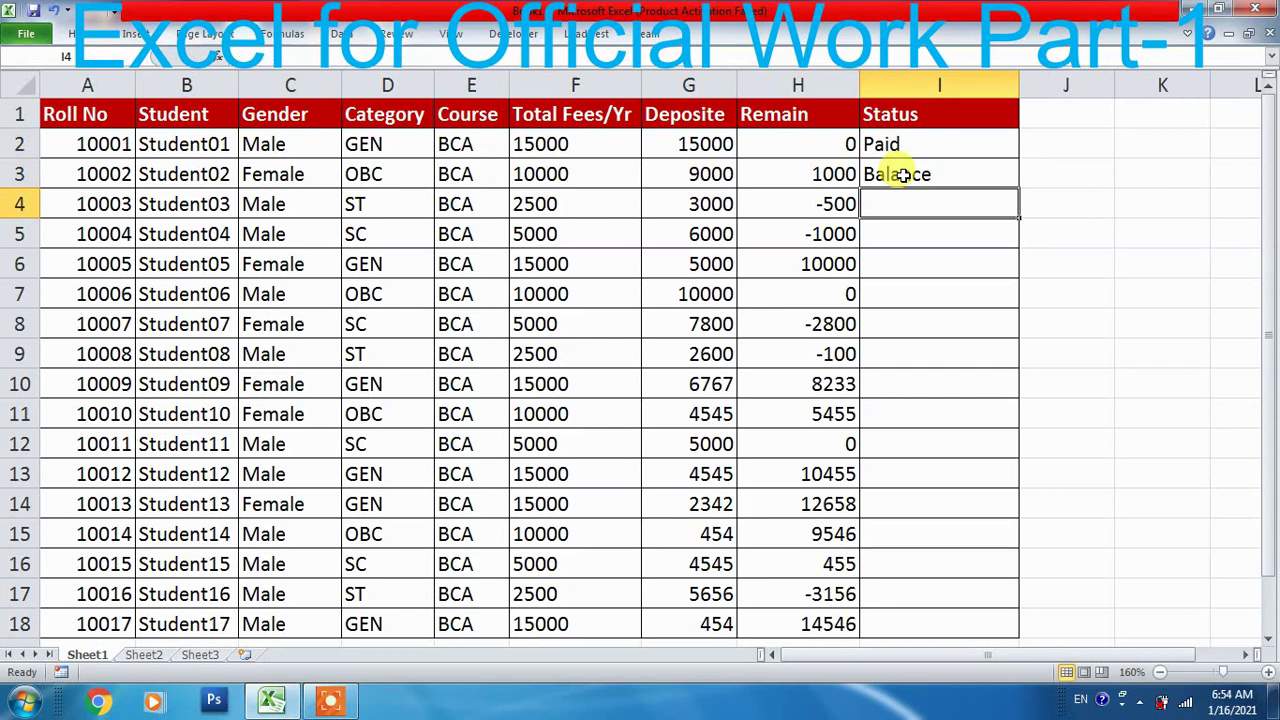
Check the Total Fees/Yr cell in row 4 and enter advance as the status in I4
{"action": "left_click", "coordinate": [556, 201]}
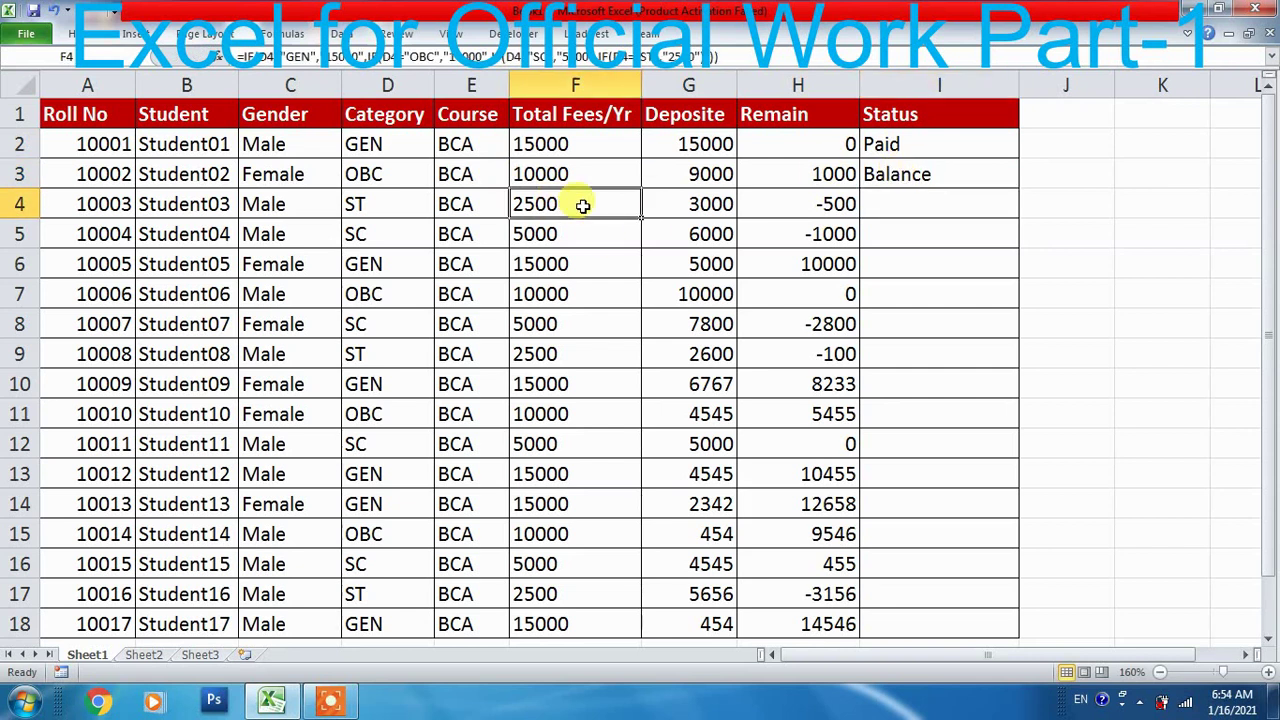
{"action": "left_click", "coordinate": [895, 203]}
{"action": "type", "text": "ad"}
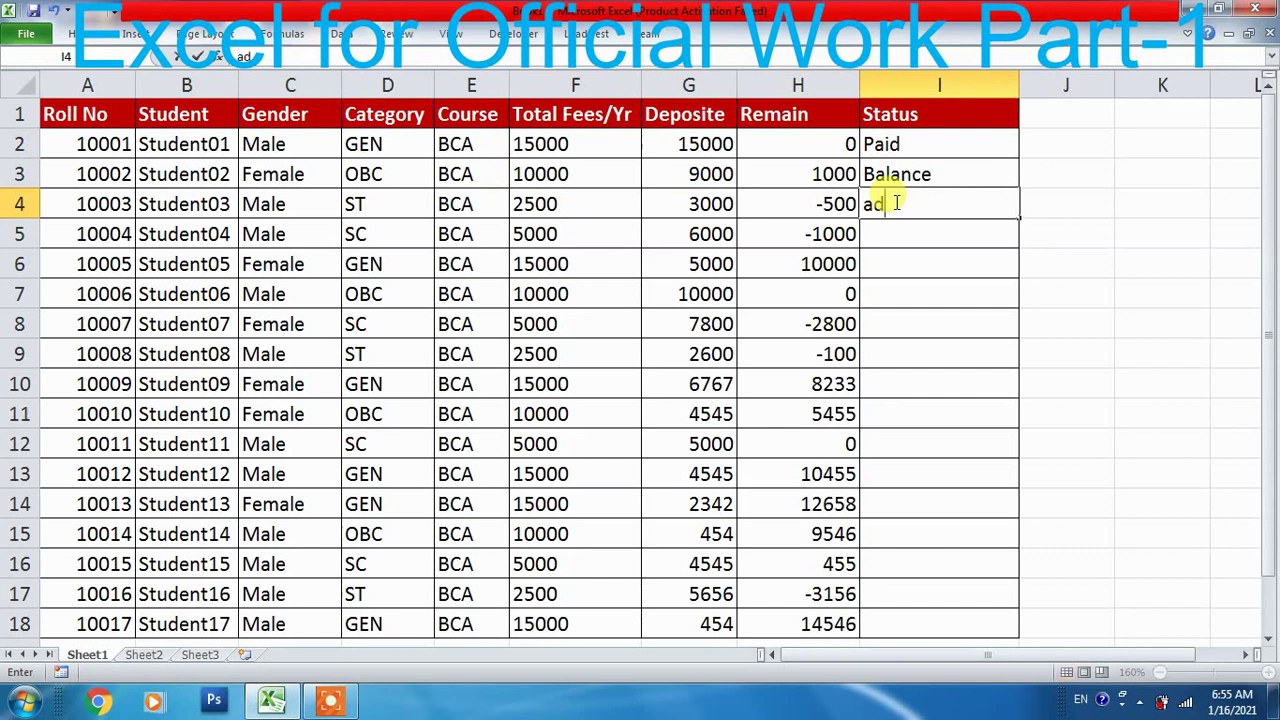
{"action": "type", "text": "vance"}
{"action": "key", "text": "Return"}
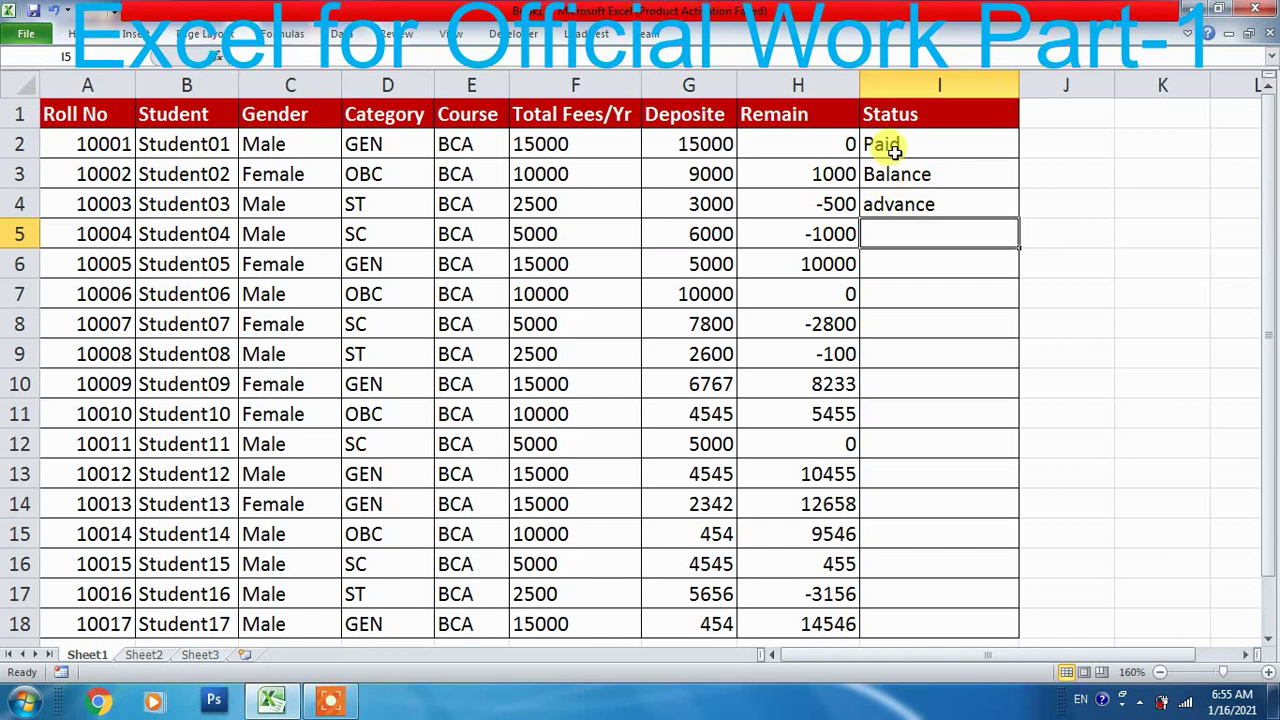
Clear the hand-entered statuses from I2 to I4 and review the Remain amounts in rows 2, 4 and 5
{"action": "left_click_drag", "start_coordinate": [893, 146], "coordinate": [901, 210]}
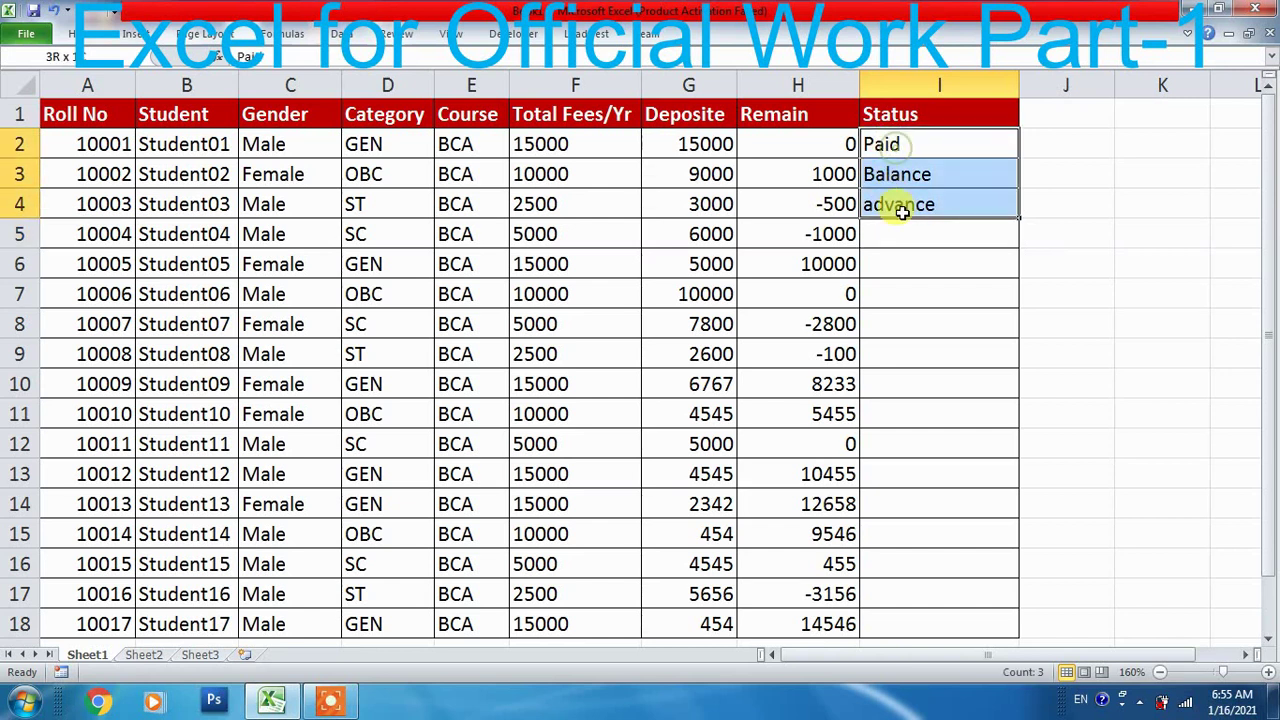
{"action": "key", "text": "Delete"}
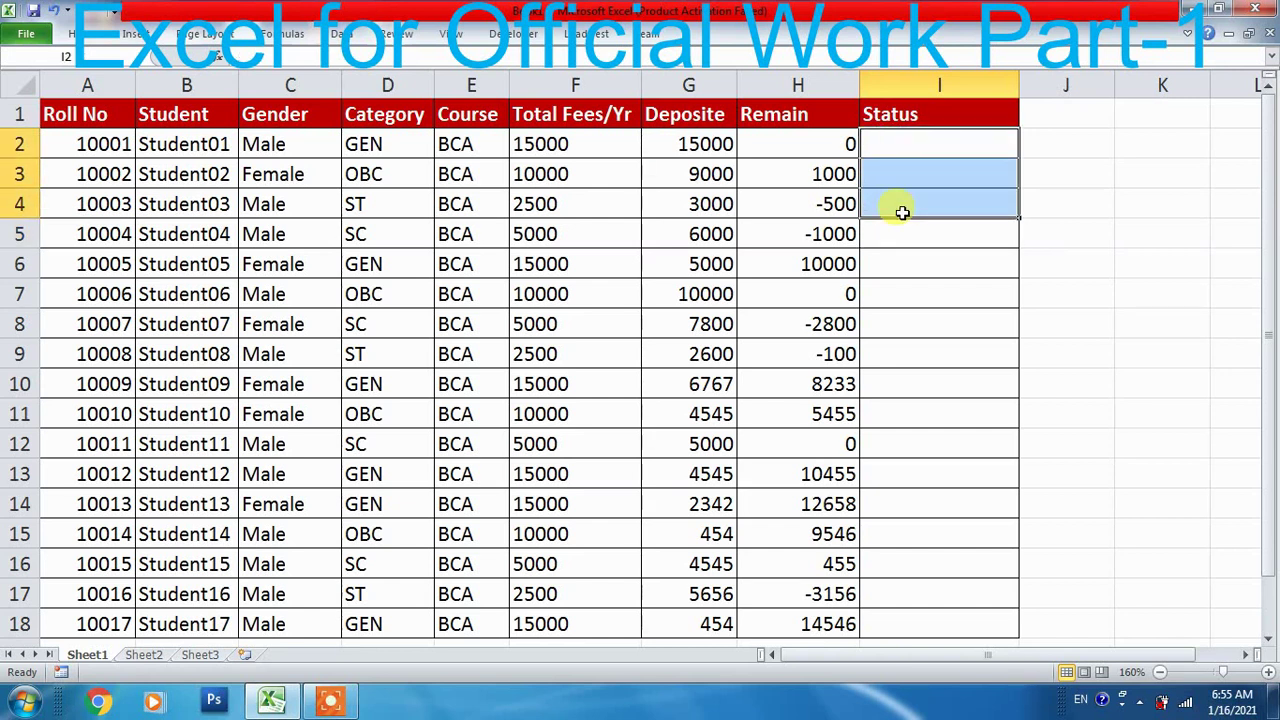
{"action": "left_click", "coordinate": [794, 138]}
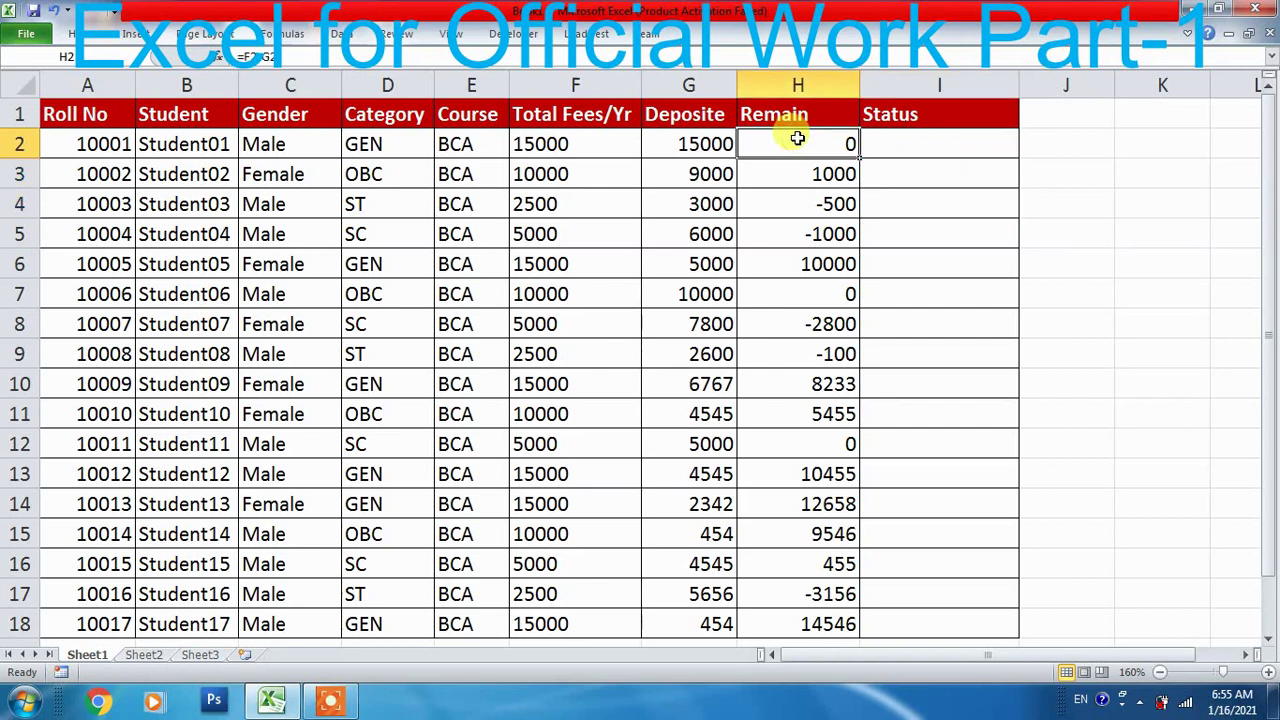
{"action": "left_click", "coordinate": [898, 144]}
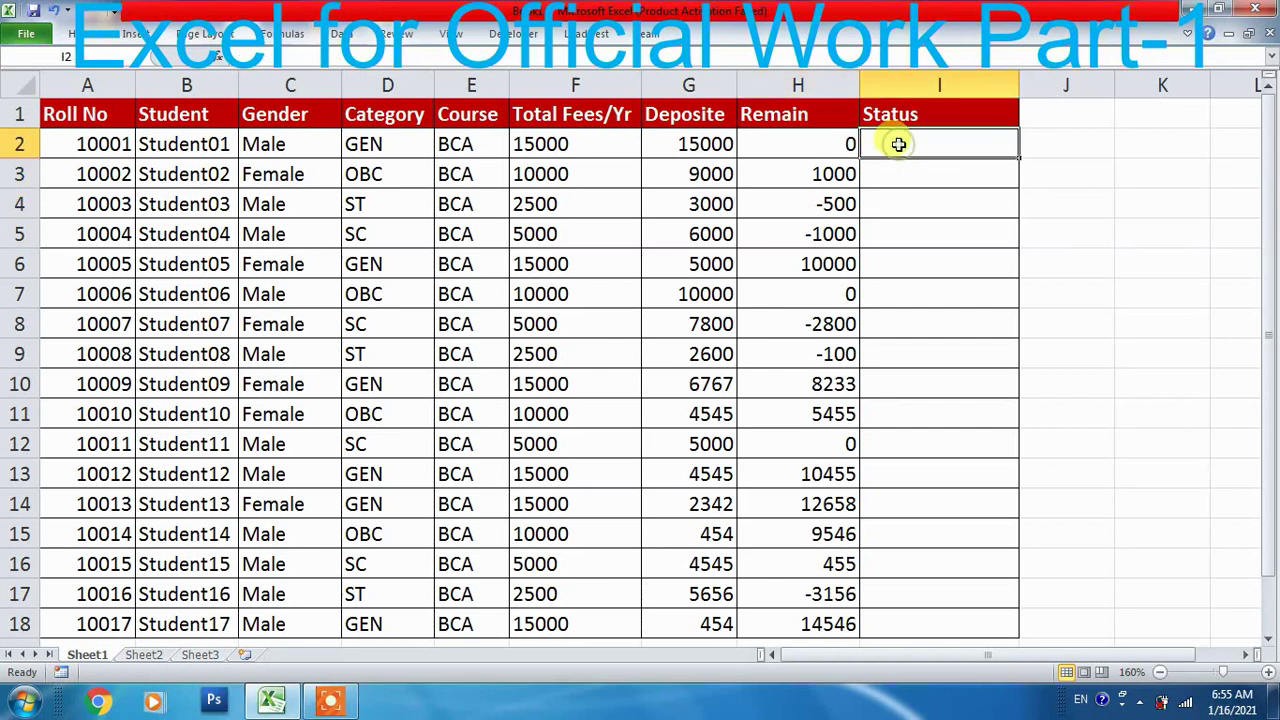
{"action": "left_click", "coordinate": [815, 140]}
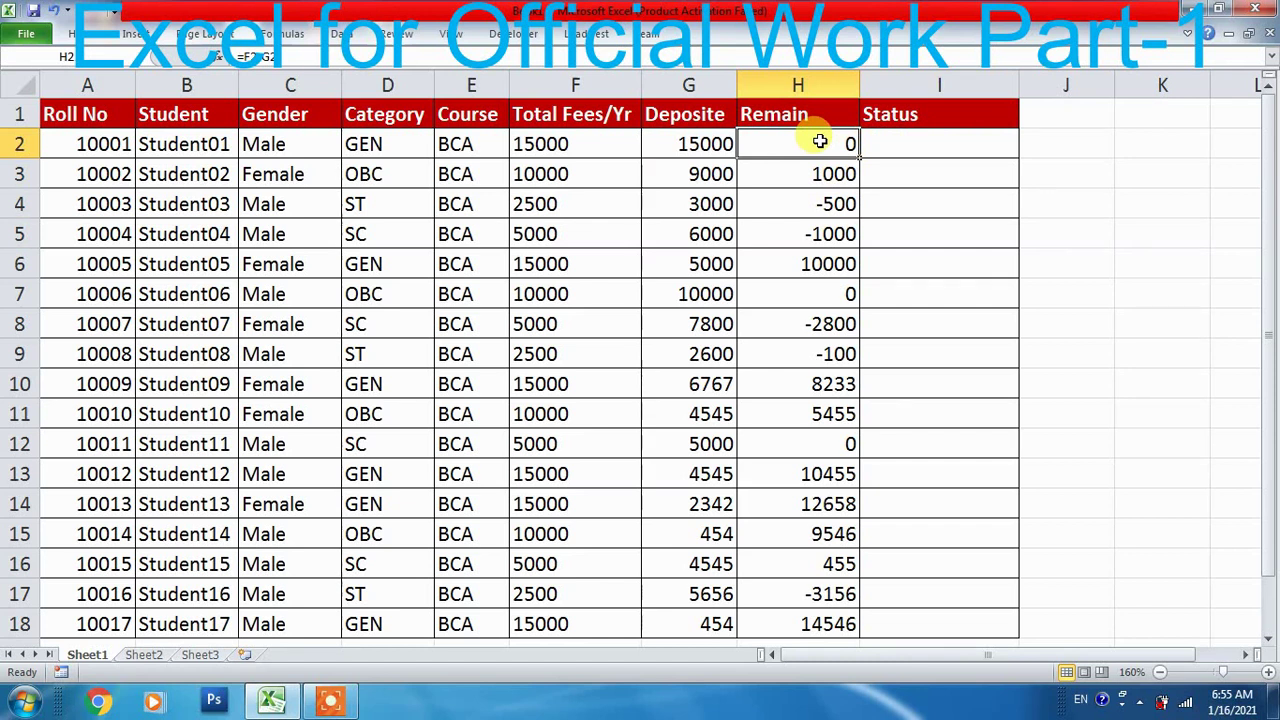
{"action": "left_click", "coordinate": [826, 204]}
{"action": "left_click", "coordinate": [825, 236]}
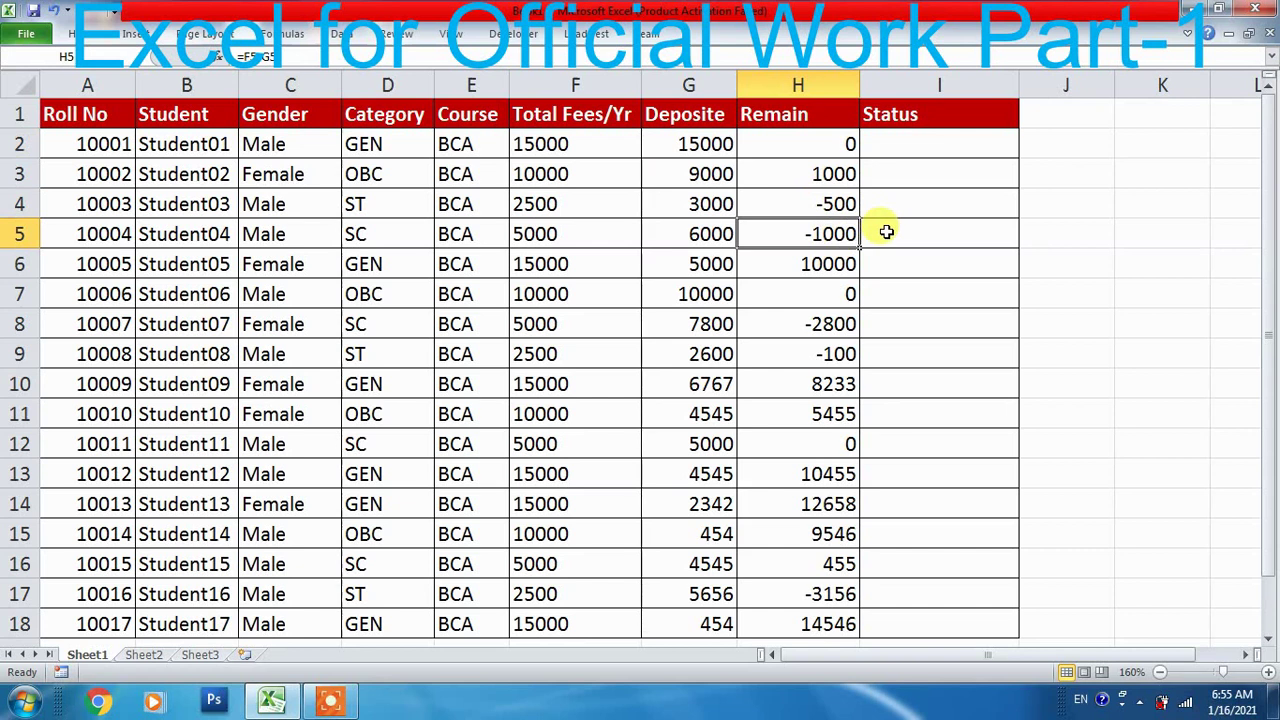
Enter =IF(H2=0,"Paid") in Status cell I2 and fill the formula down to I18
{"action": "left_click", "coordinate": [994, 145]}
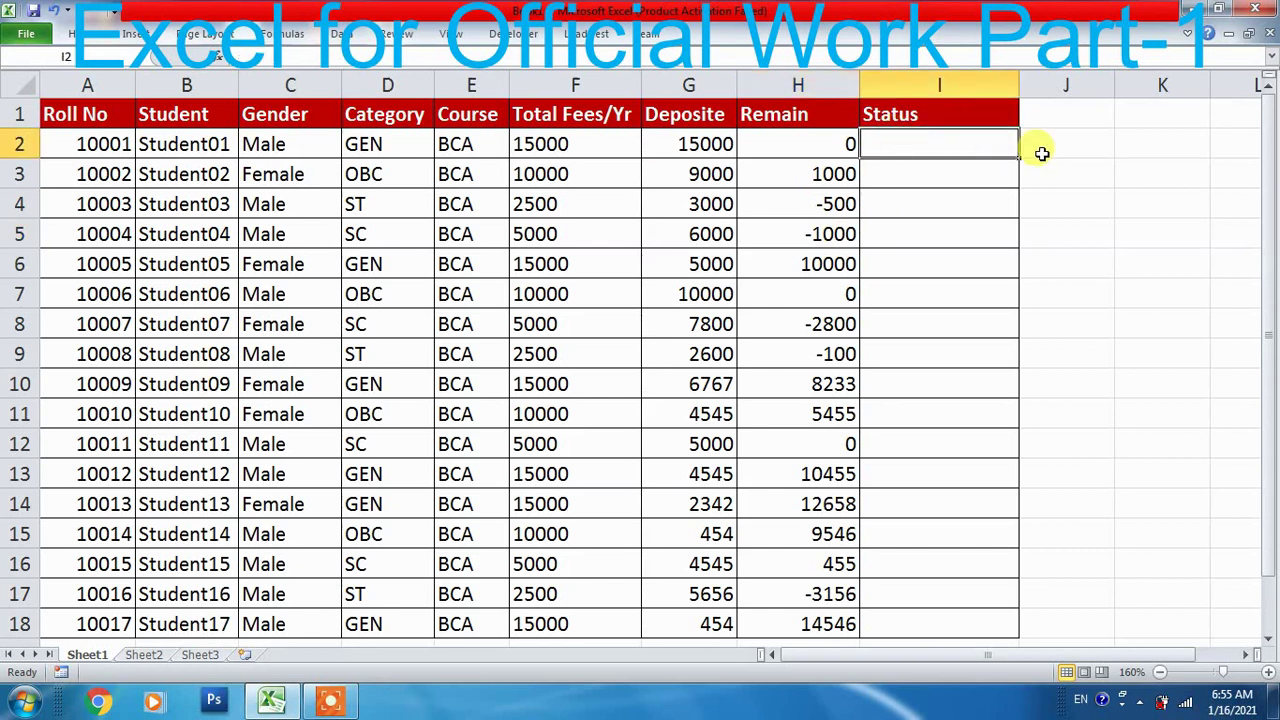
{"action": "type", "text": "=if"}
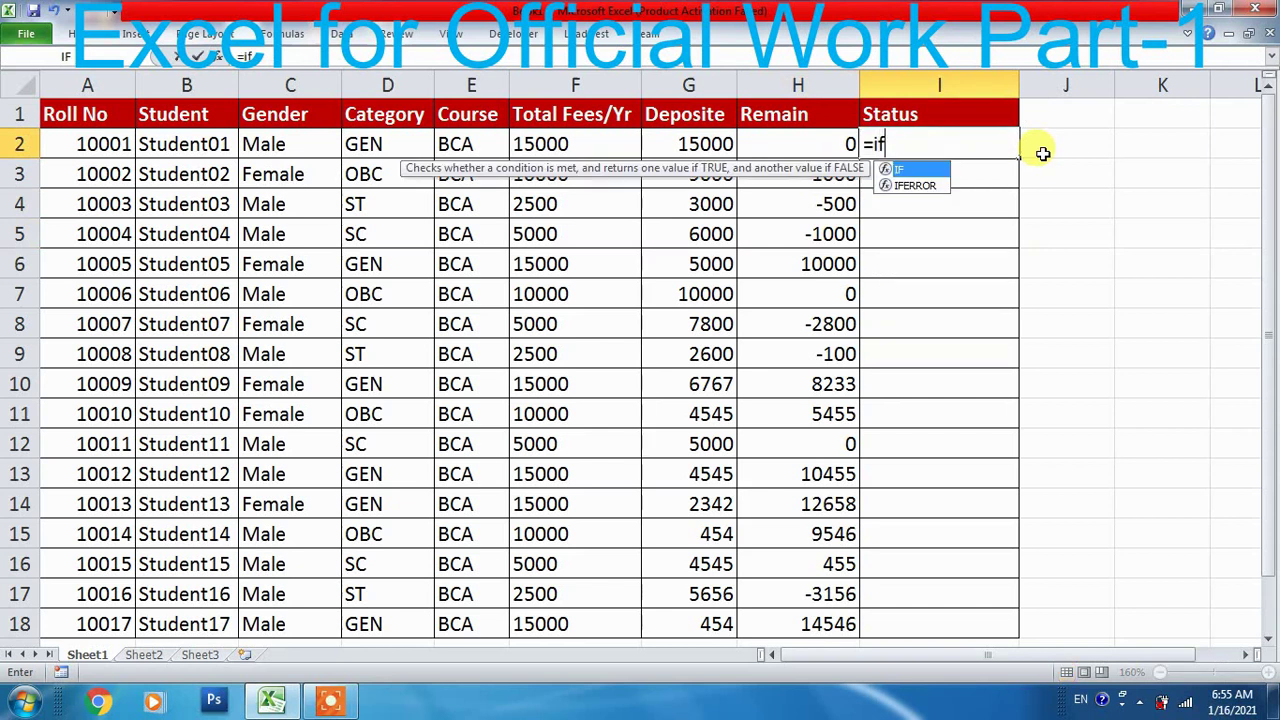
{"action": "key", "text": "Tab"}
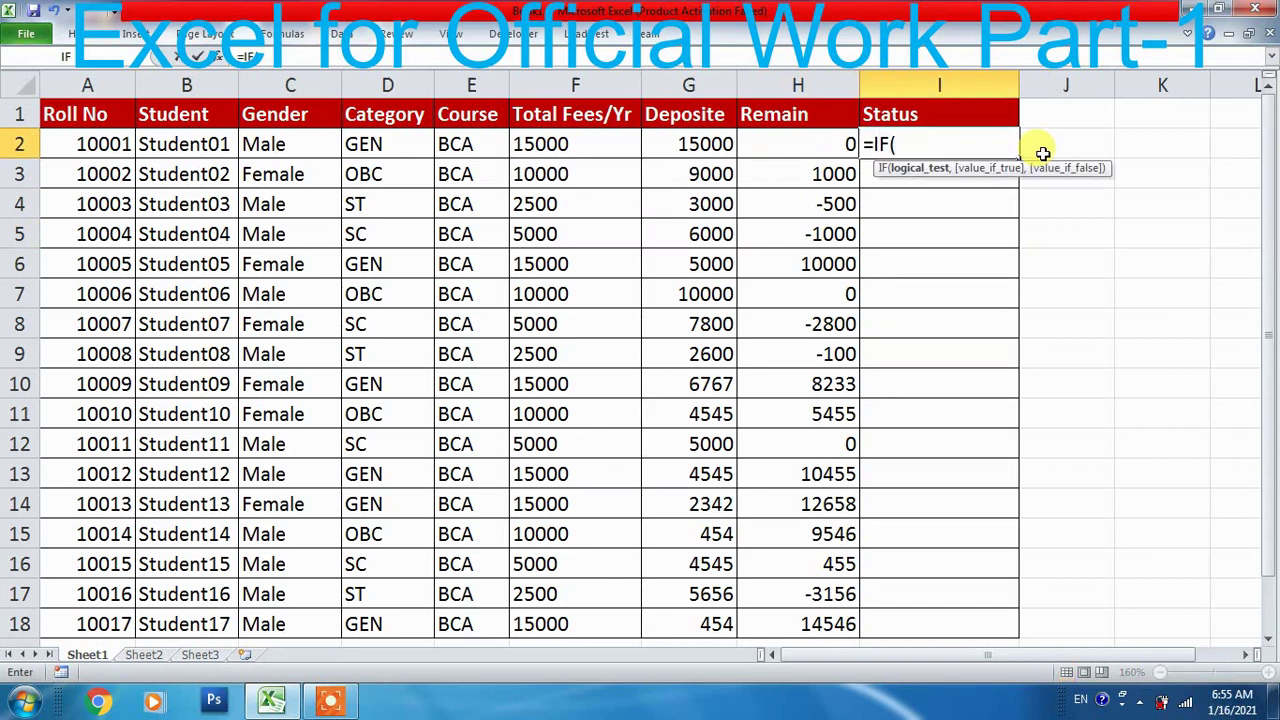
{"action": "left_click", "coordinate": [810, 146]}
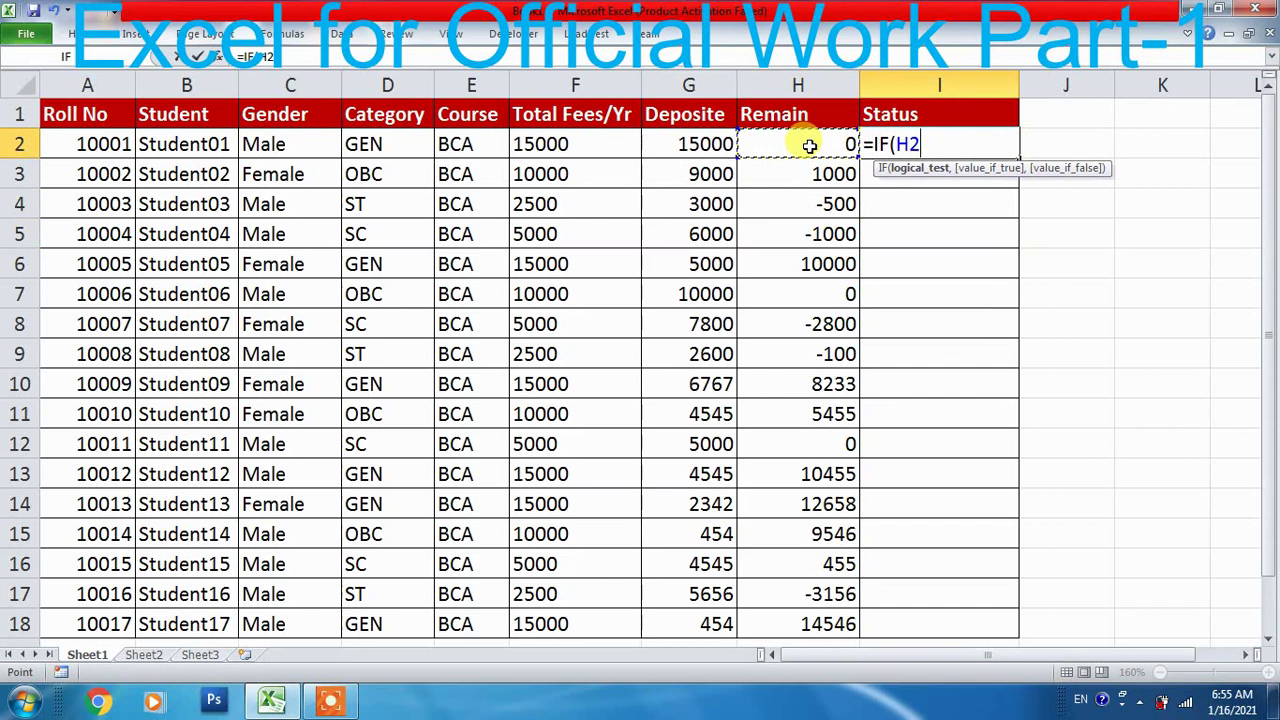
{"action": "type", "text": "=\""}
{"action": "key", "text": "BackSpace"}
{"action": "key", "text": "BackSpace"}
{"action": "type", "text": "0,"}
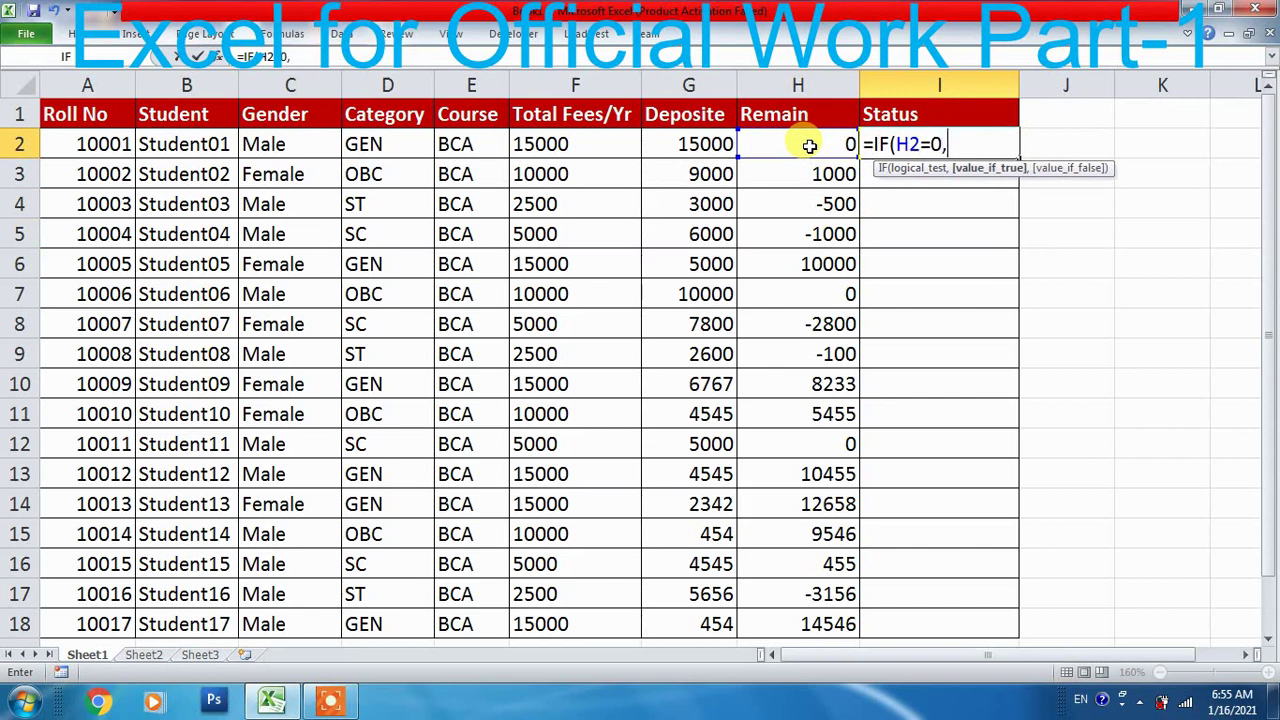
{"action": "type", "text": "\"Paid\")"}
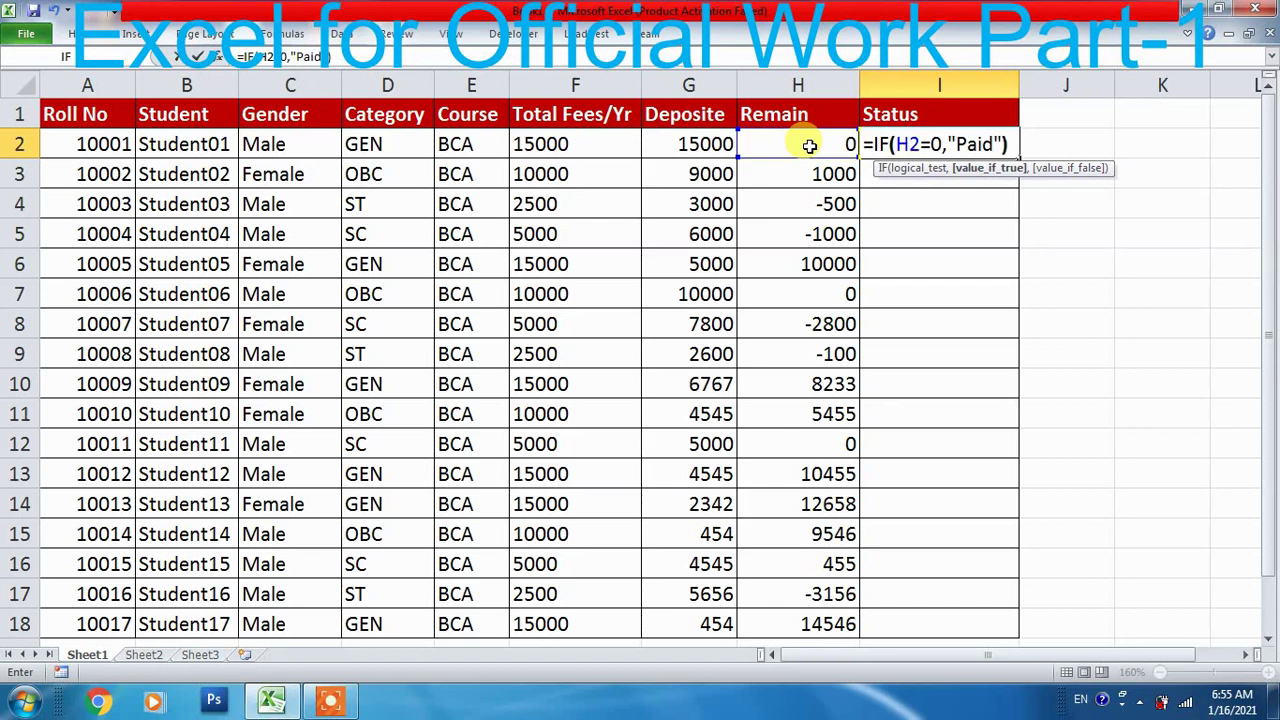
{"action": "key", "text": "Return"}
{"action": "left_click", "coordinate": [920, 146]}
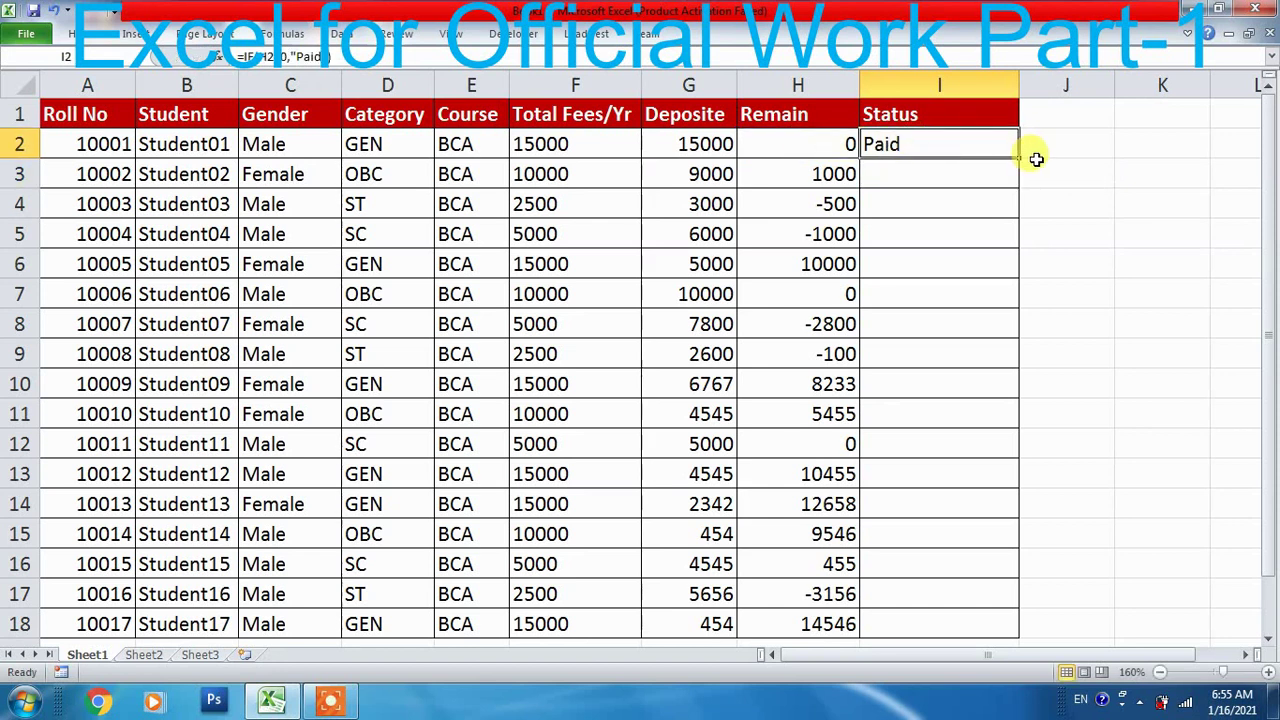
{"action": "double_click", "coordinate": [1016, 157]}
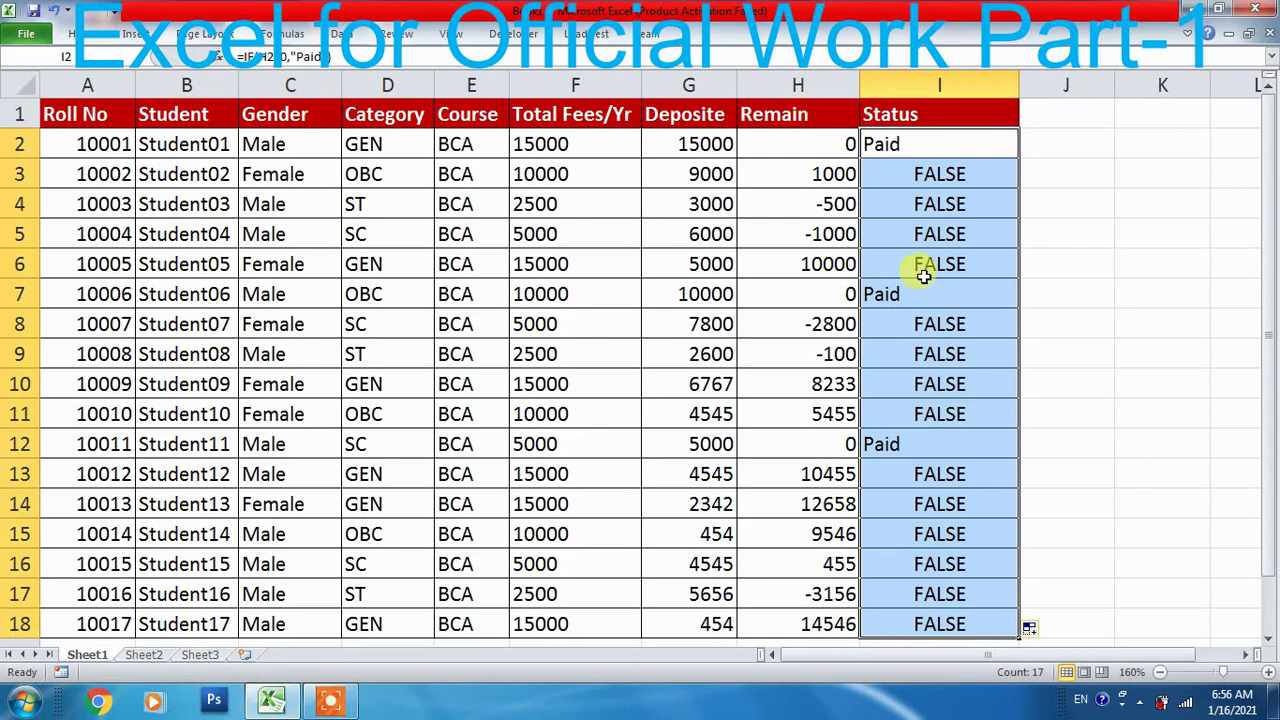
Compare the Status results with the Remain amounts in rows 7 and 12, and check the Remain amount in row 3
{"action": "left_click", "coordinate": [816, 294]}
{"action": "left_click", "coordinate": [929, 292]}
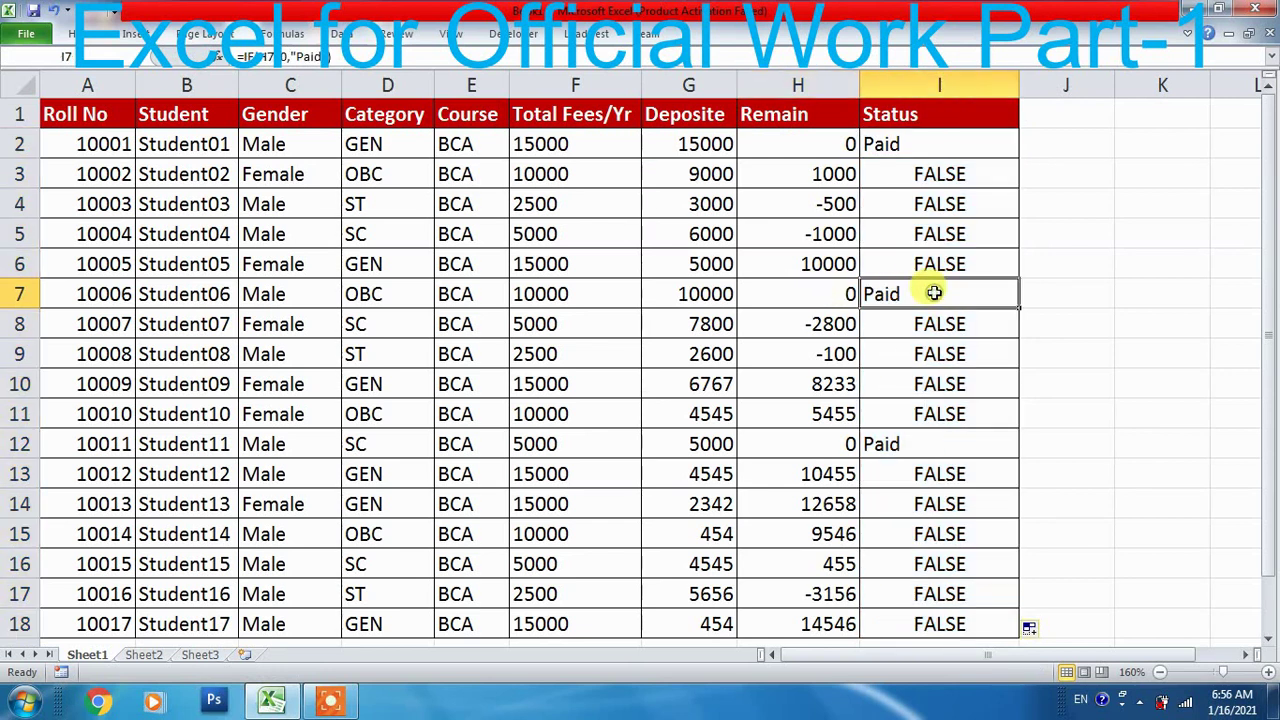
{"action": "left_click", "coordinate": [826, 444]}
{"action": "left_click", "coordinate": [900, 444]}
{"action": "scroll", "coordinate": [903, 437], "scroll_direction": "down", "scroll_amount": 2}
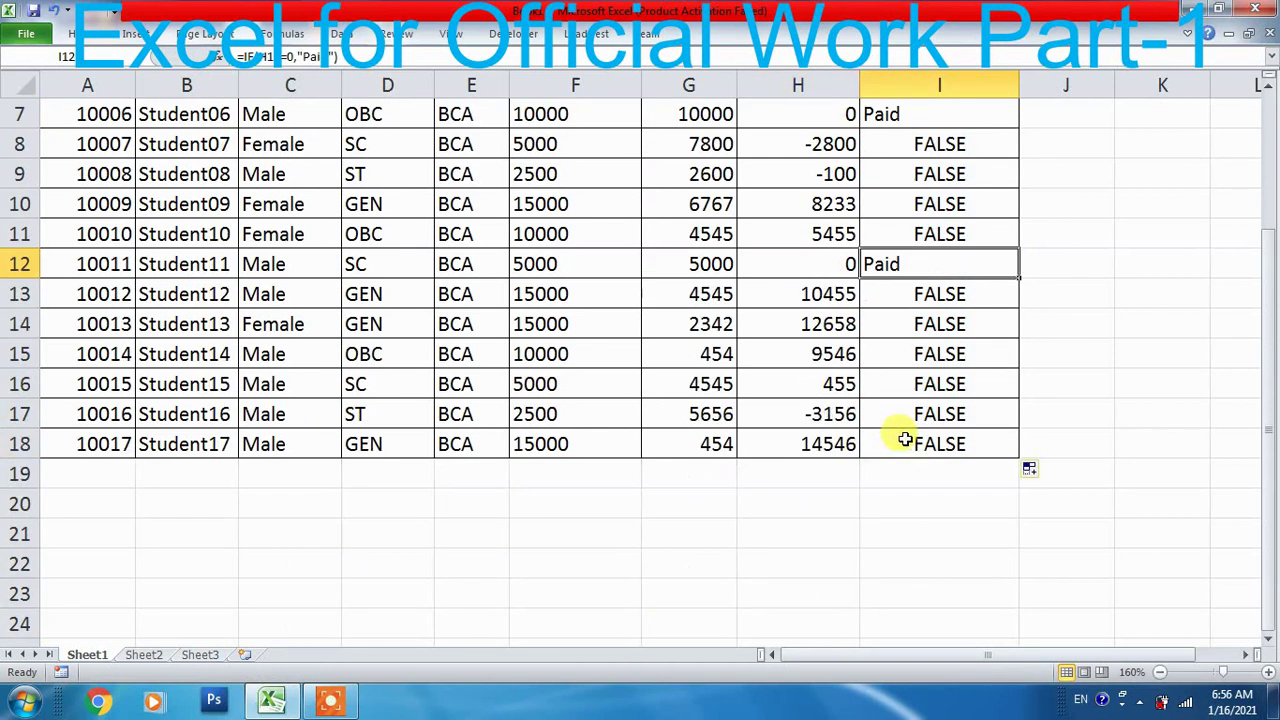
{"action": "scroll", "coordinate": [903, 437], "scroll_direction": "up", "scroll_amount": 2}
{"action": "left_click", "coordinate": [820, 292]}
{"action": "left_click", "coordinate": [911, 294]}
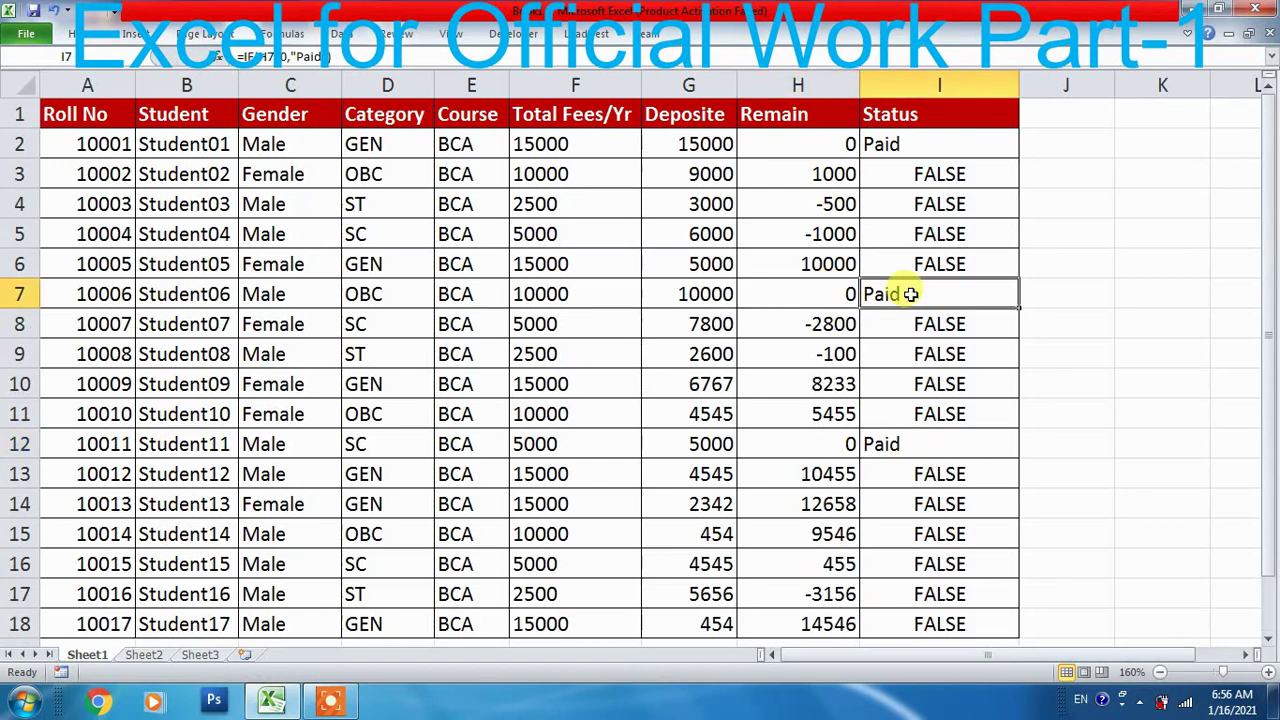
{"action": "left_click", "coordinate": [829, 173]}
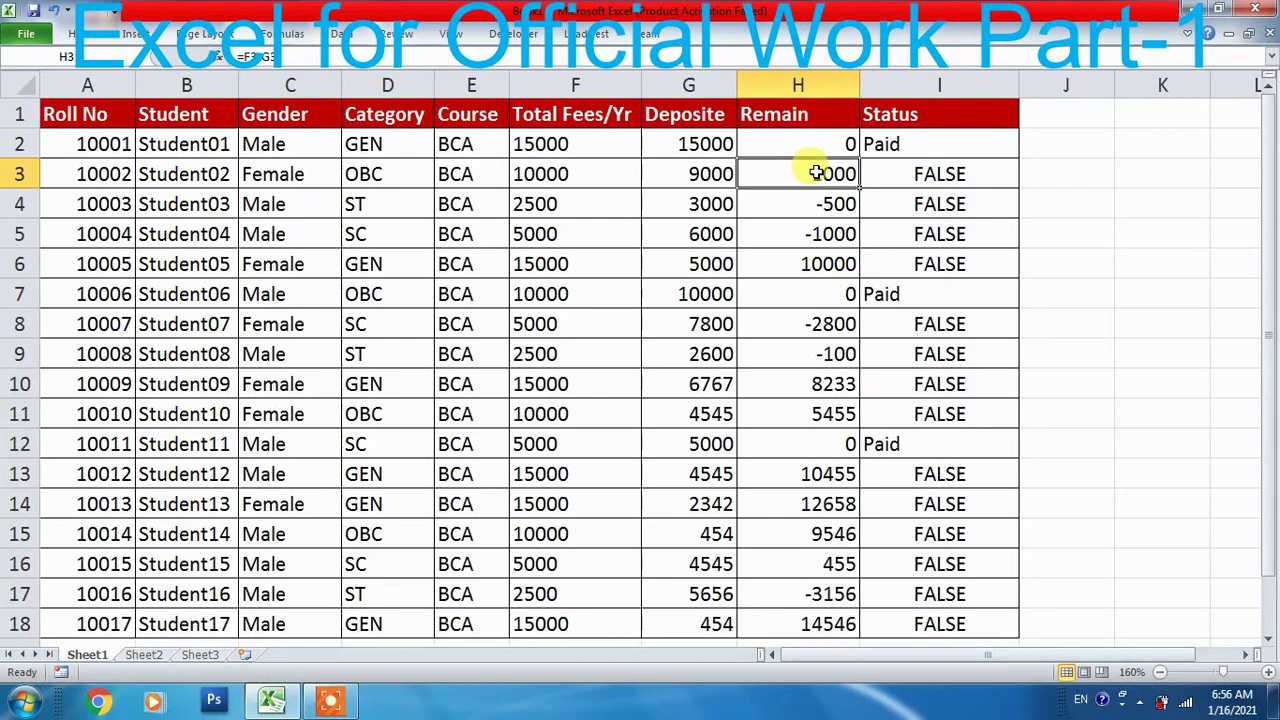
Extend the Status formula in I2 to =IF(H2=0,"Paid",IF(H2>0,"Balance"))
{"action": "double_click", "coordinate": [909, 146]}
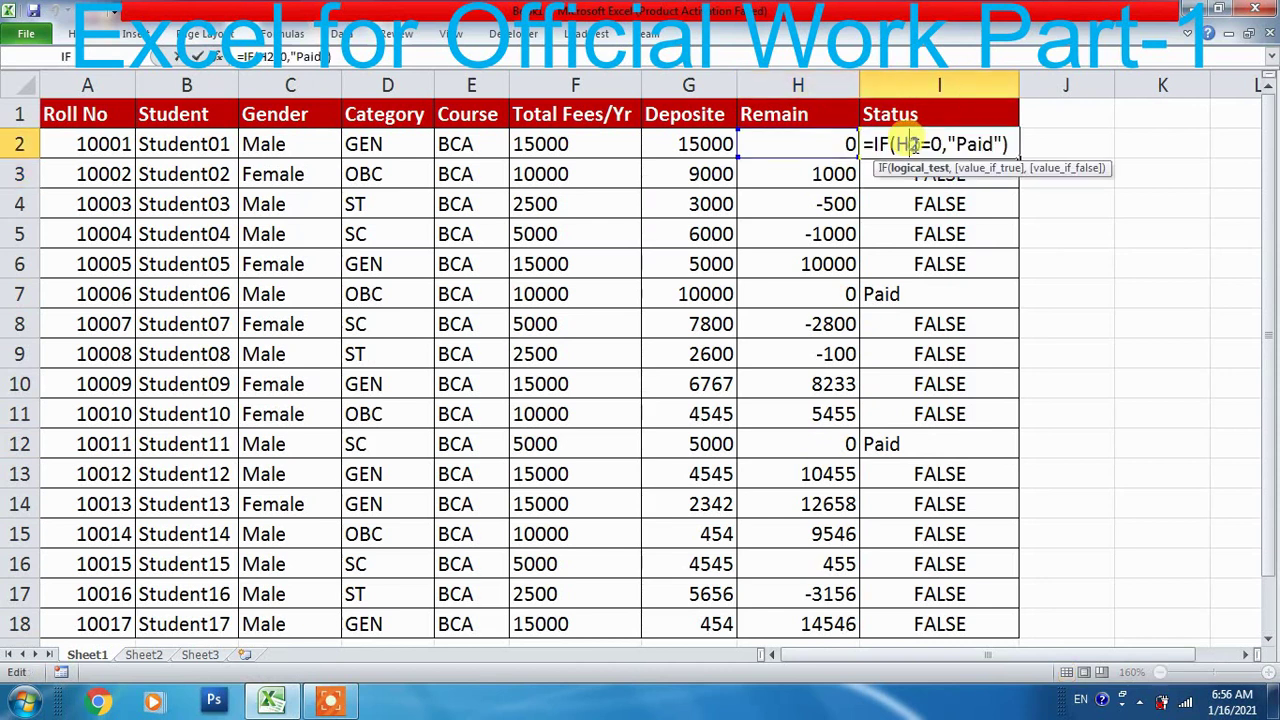
{"action": "left_click", "coordinate": [1000, 141]}
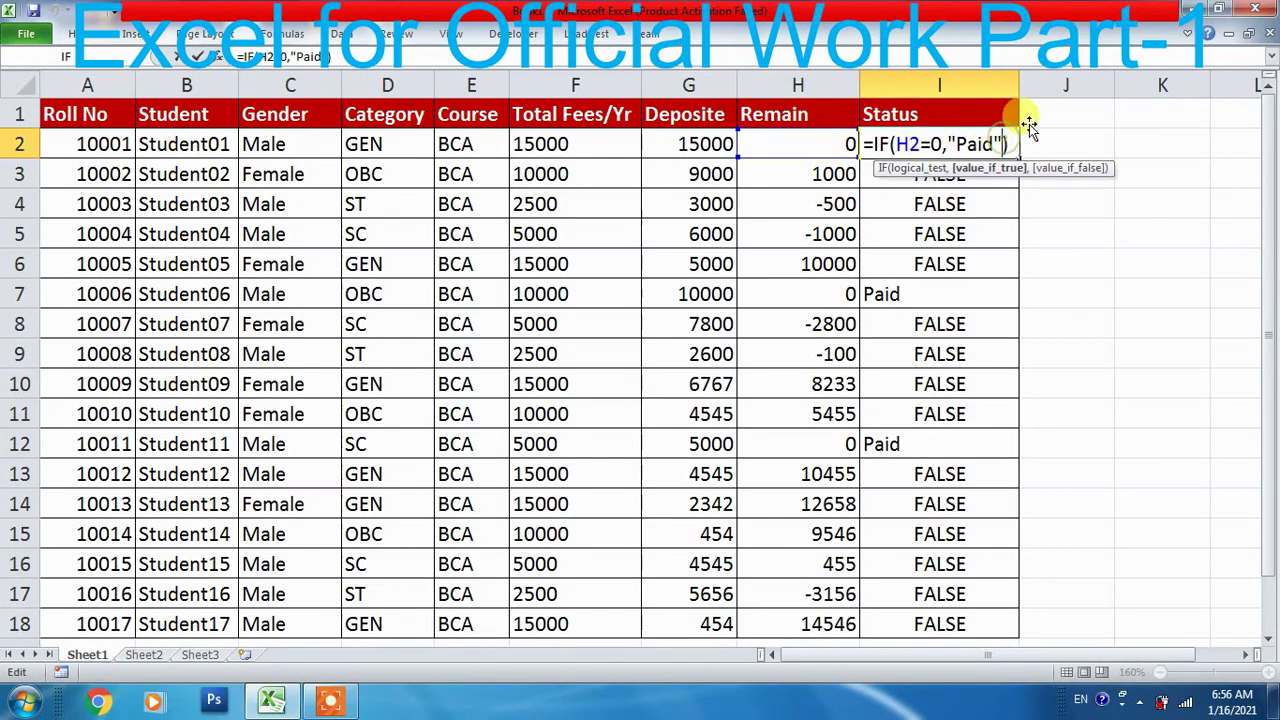
{"action": "type", "text": ","}
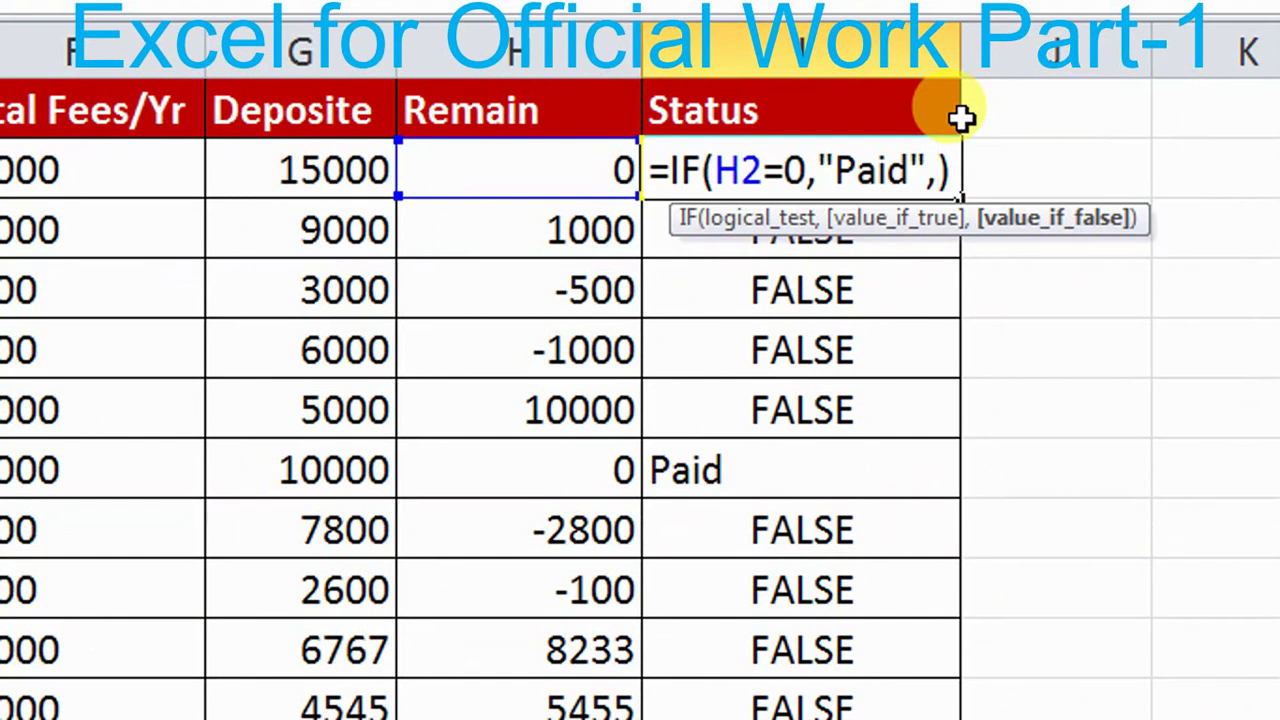
{"action": "type", "text": "if"}
{"action": "key", "text": "Tab"}
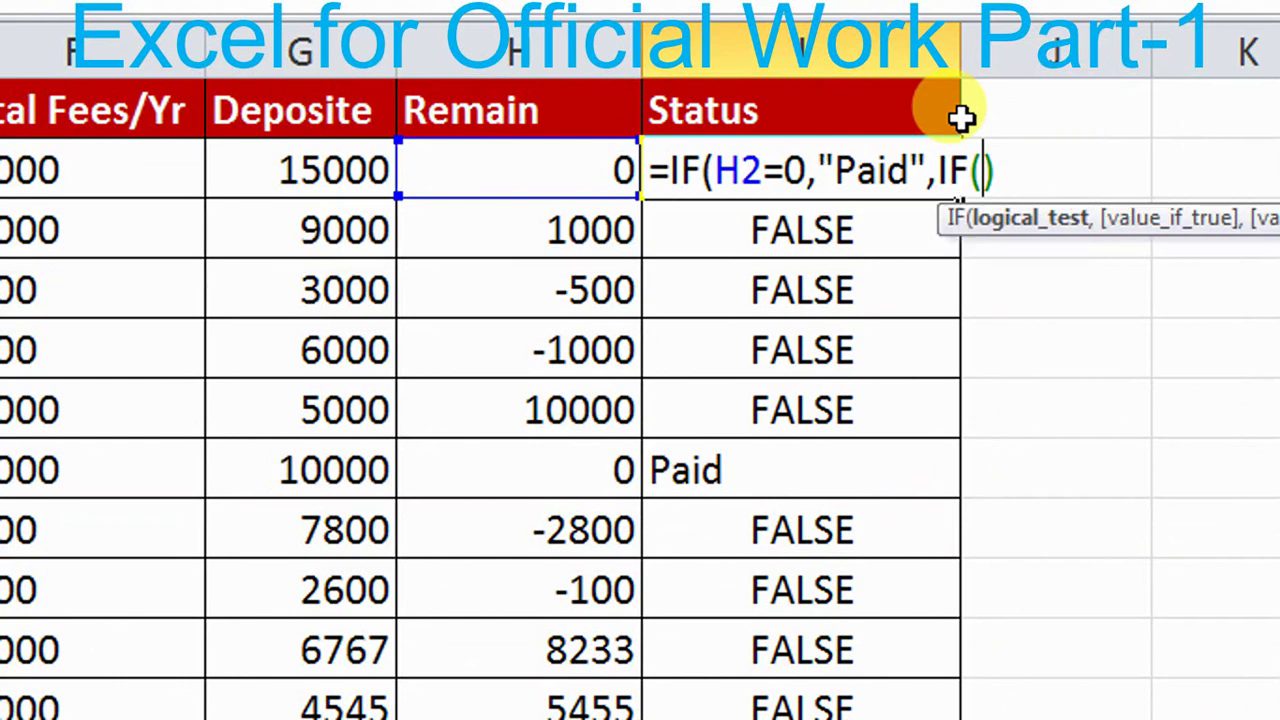
{"action": "left_click", "coordinate": [608, 168]}
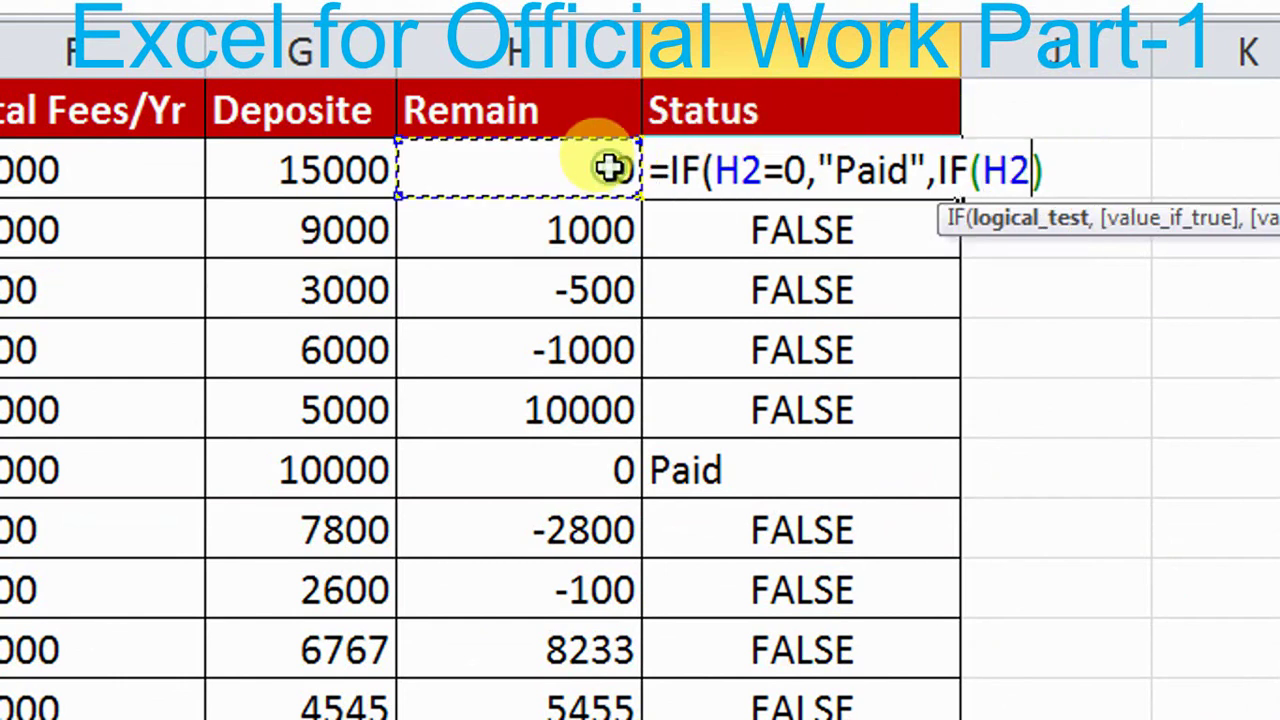
{"action": "type", "text": ">"}
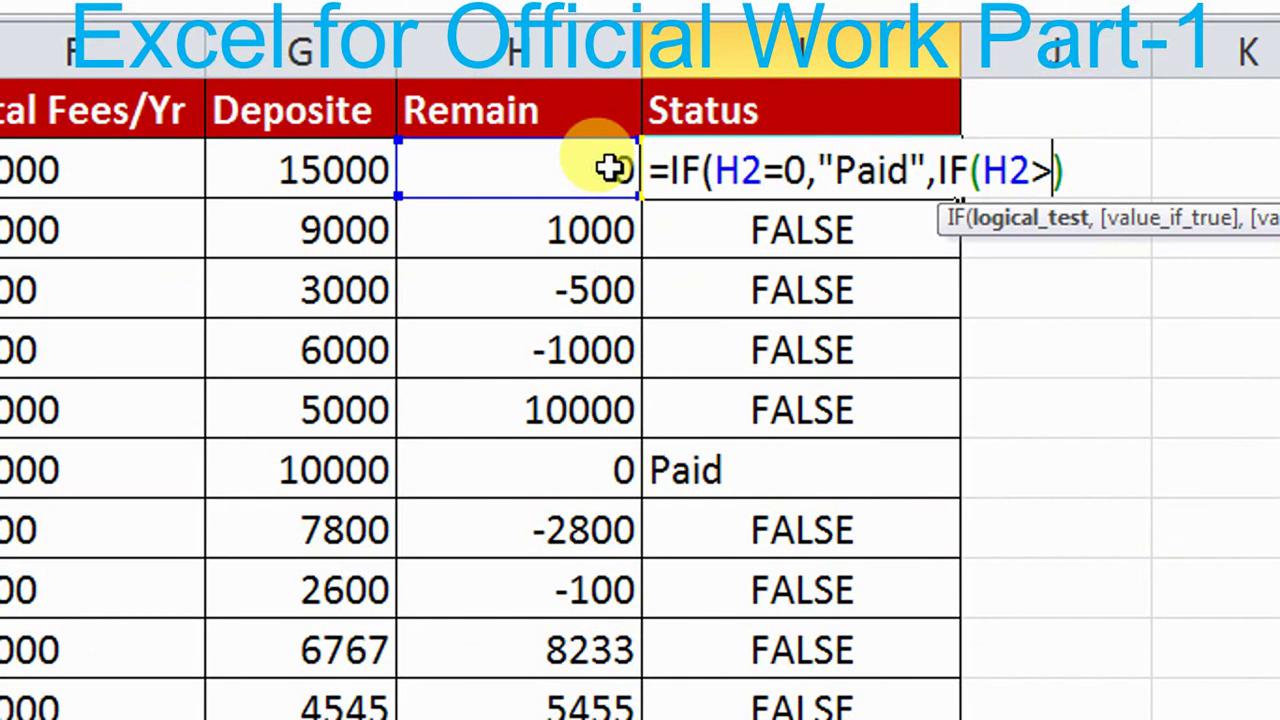
{"action": "type", "text": "0"}
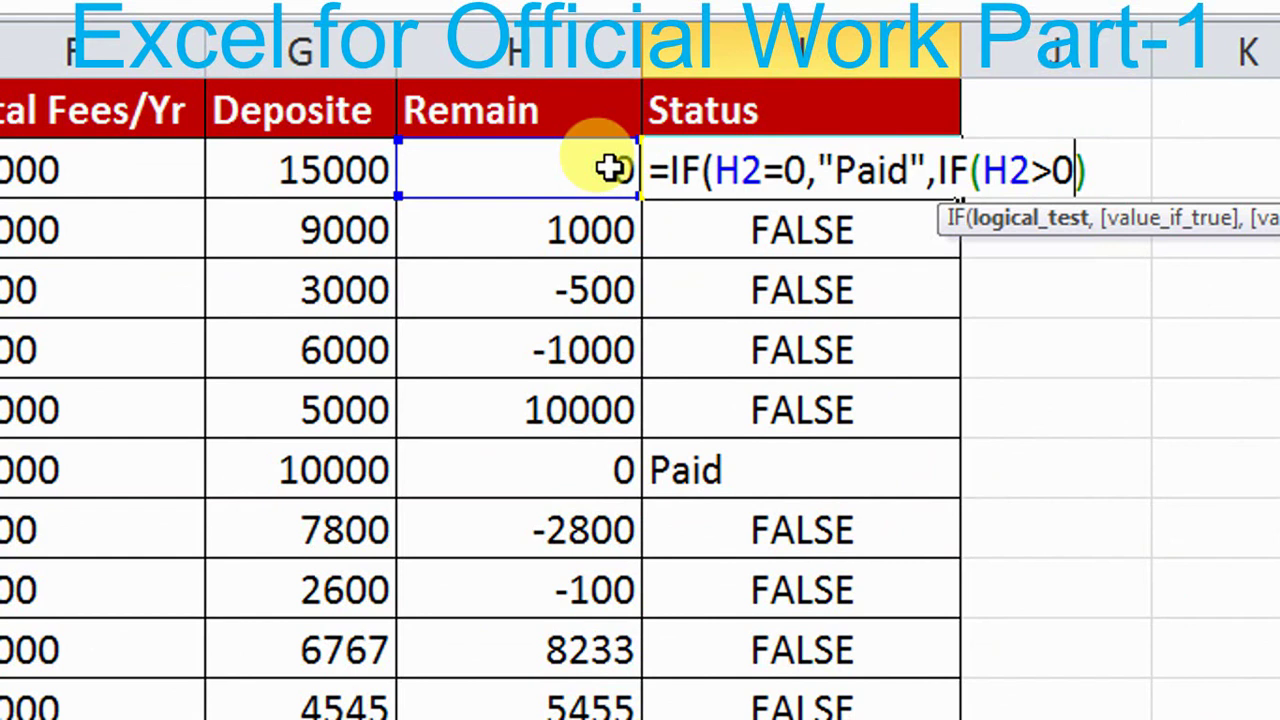
{"action": "type", "text": ",\""}
{"action": "type", "text": "Balanc"}
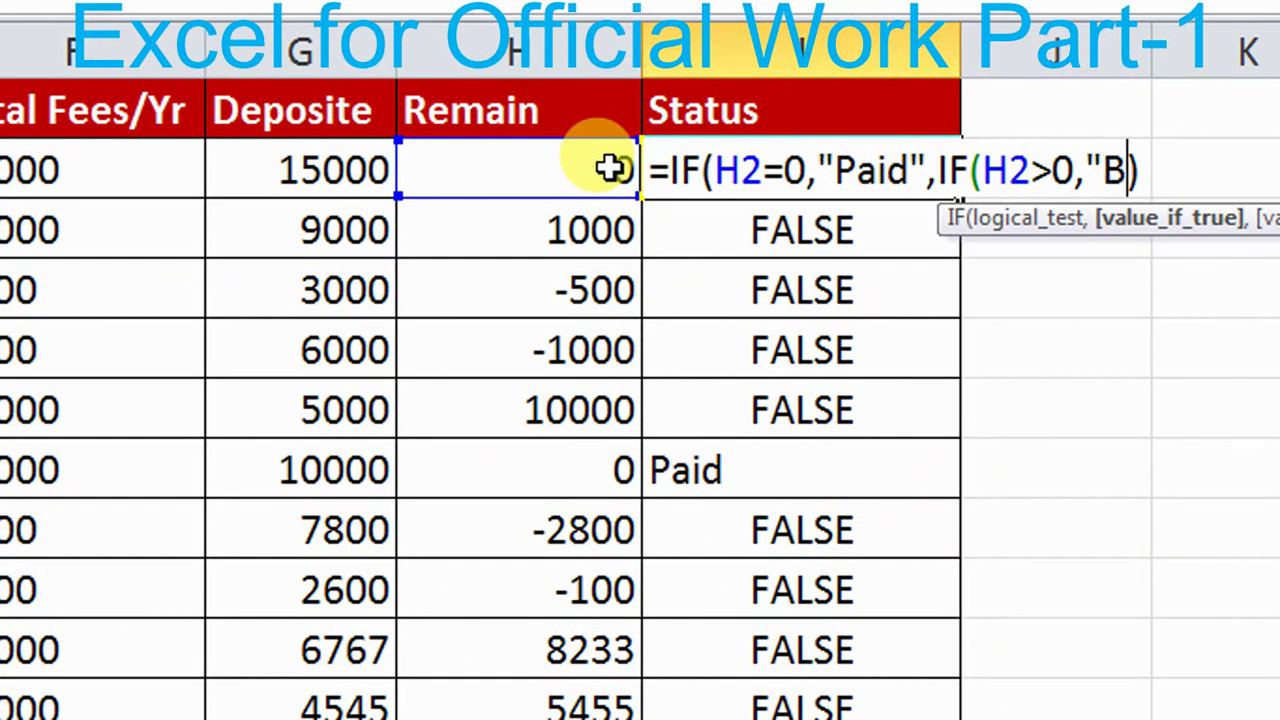
{"action": "type", "text": "e\")"}
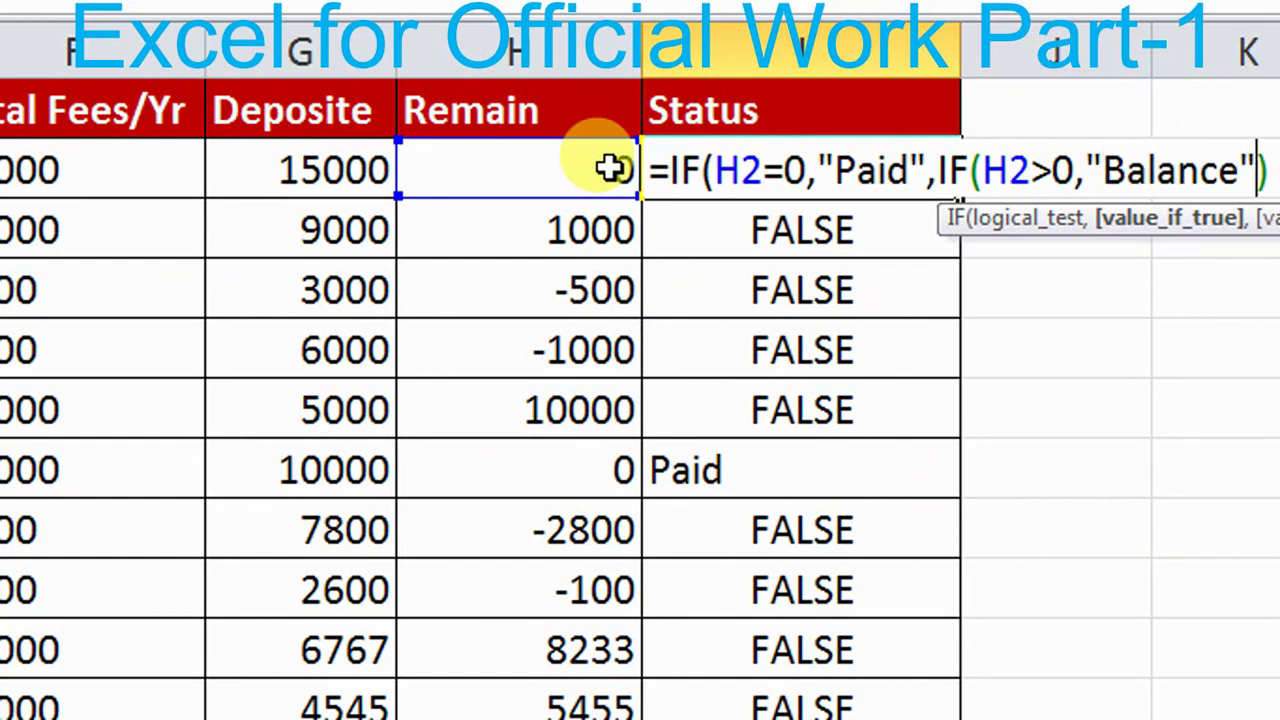
{"action": "key", "text": "Return"}
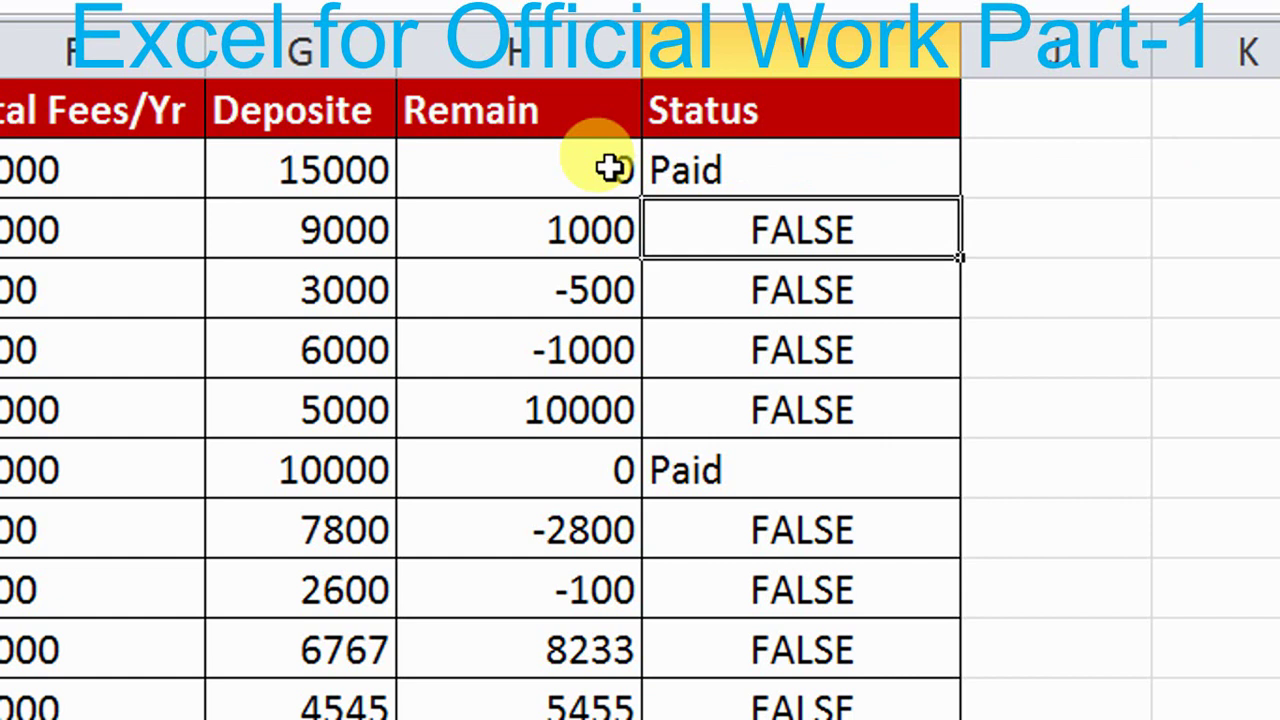
Fill the two-condition Status formula from I2 down to I18 and compare the Remain amount and Status in row 3
{"action": "left_click", "coordinate": [663, 168]}
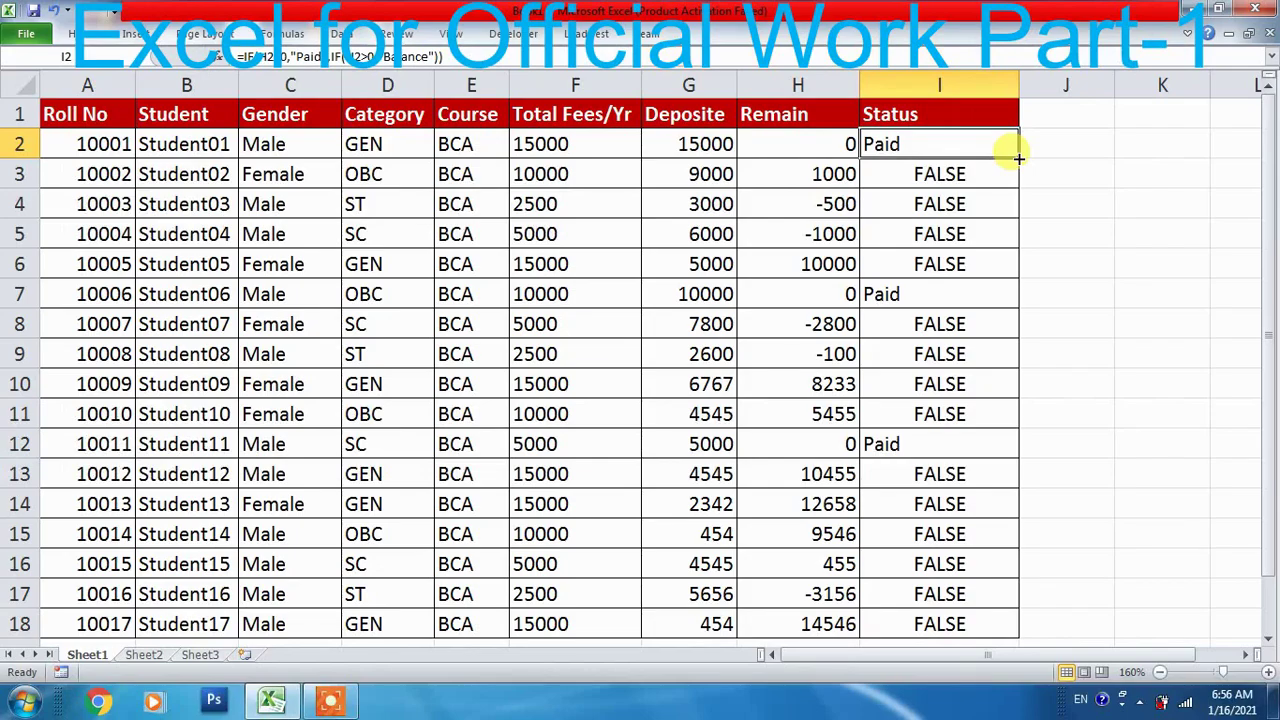
{"action": "double_click", "coordinate": [1018, 158]}
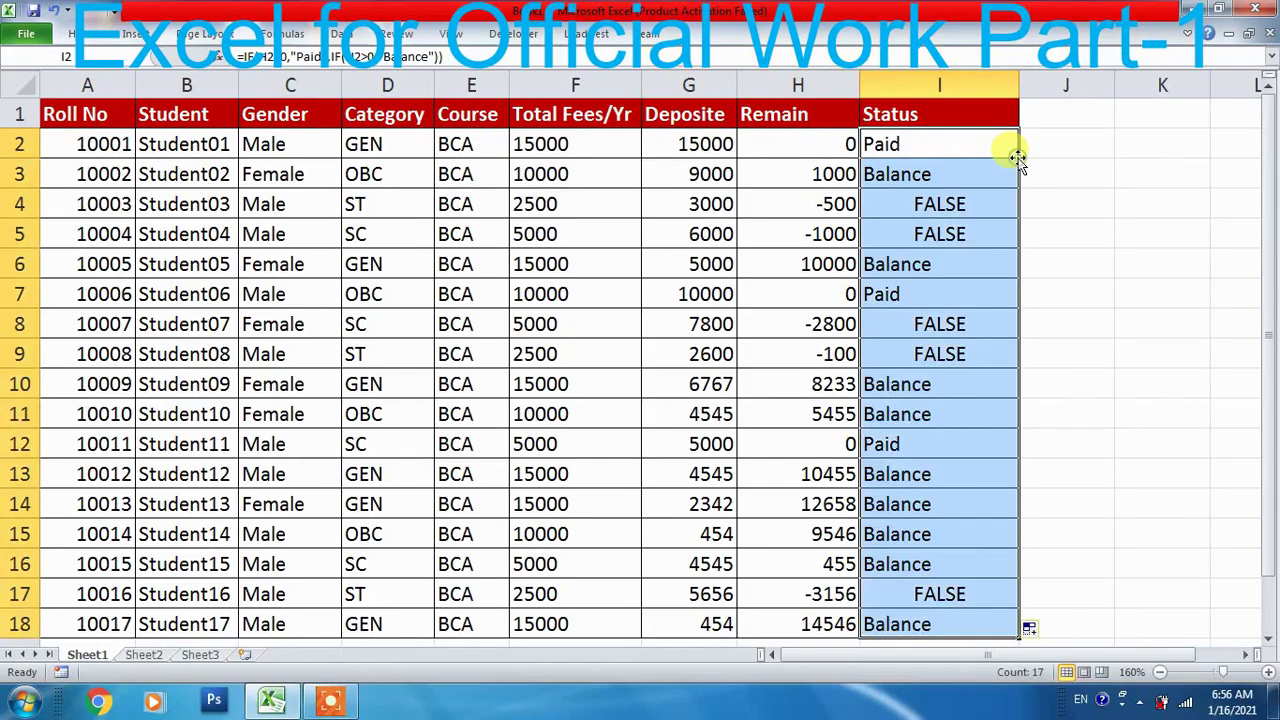
{"action": "left_click", "coordinate": [781, 172]}
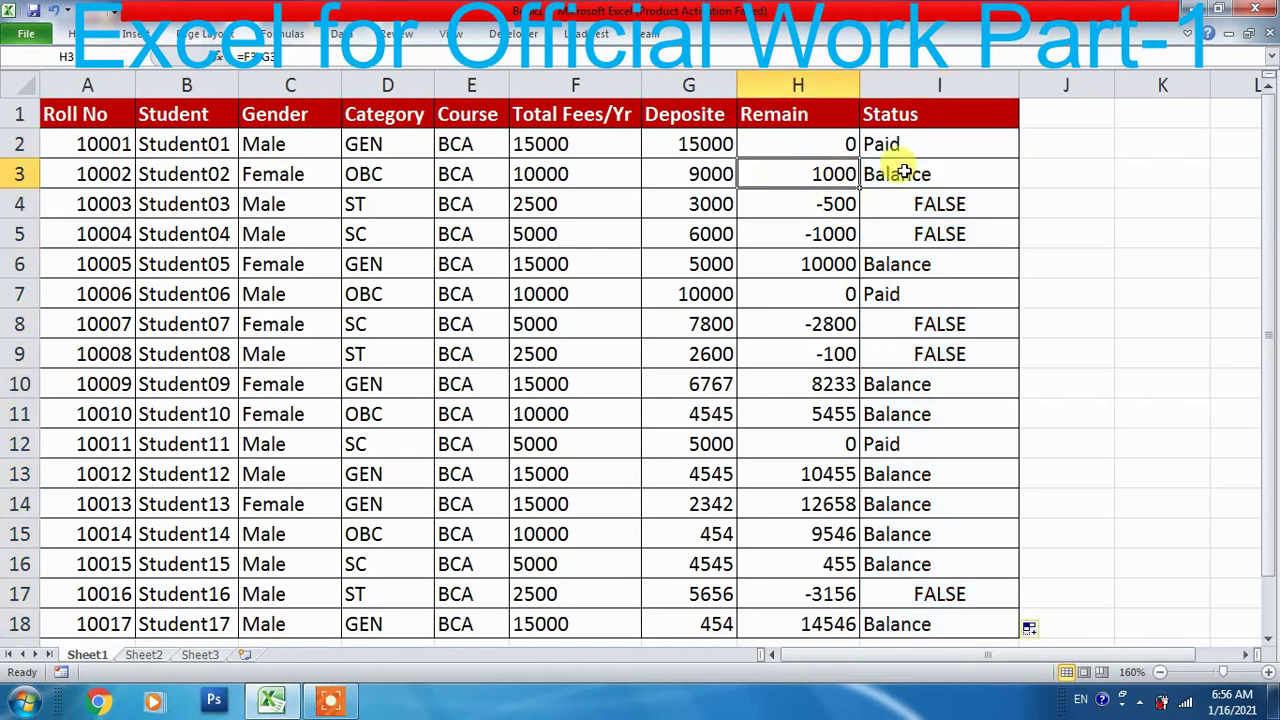
{"action": "left_click", "coordinate": [959, 173]}
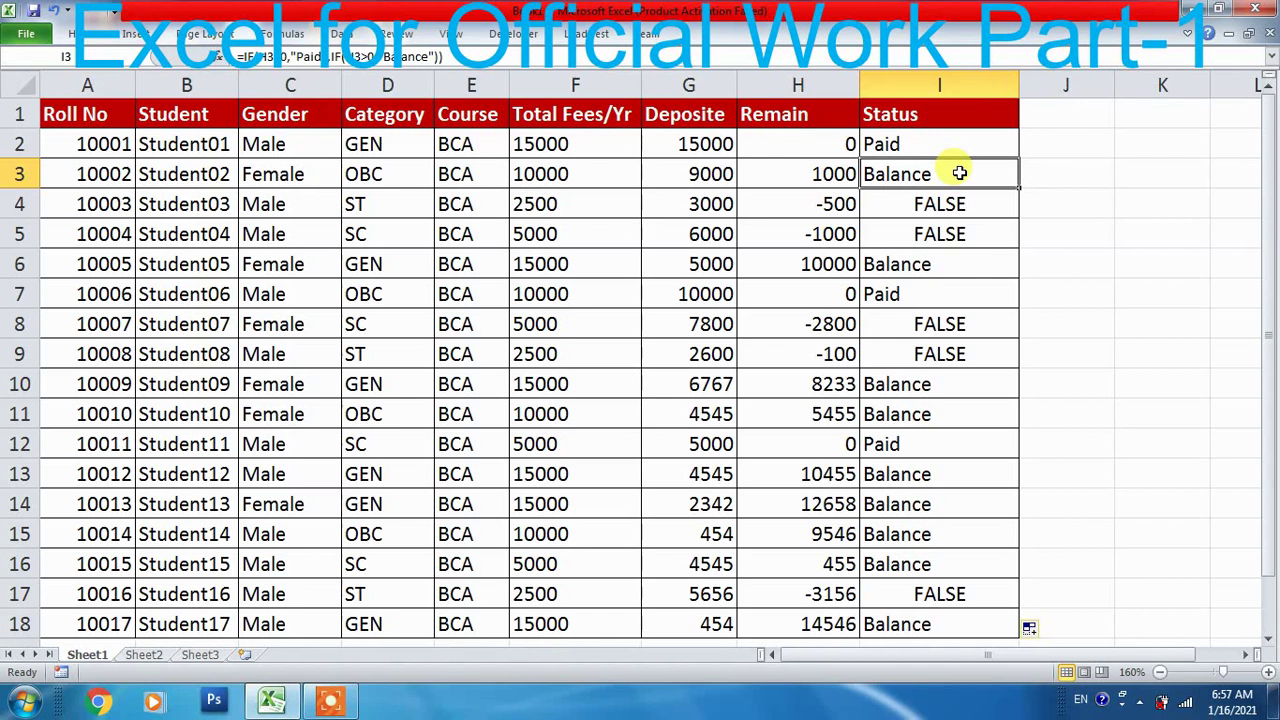
Add a third nested IF to the Status formula in I2 that returns "Advance" when H2<0
{"action": "double_click", "coordinate": [917, 145]}
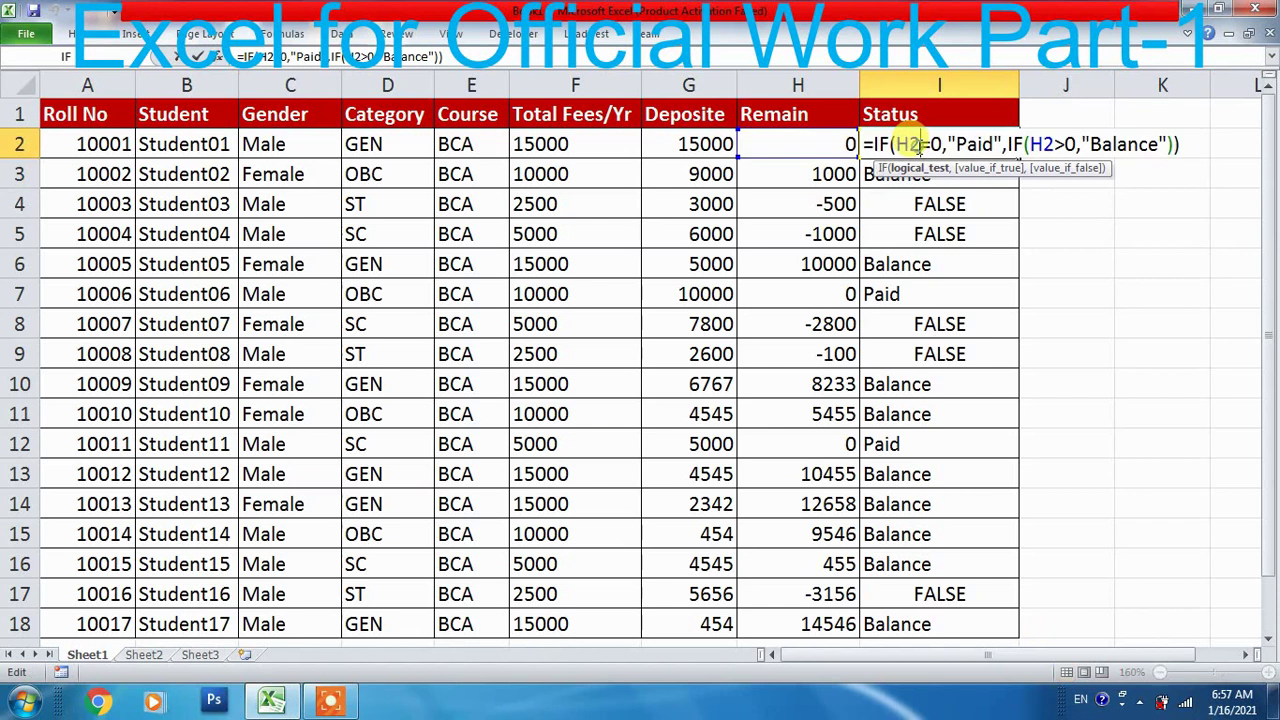
{"action": "left_click", "coordinate": [330, 700]}
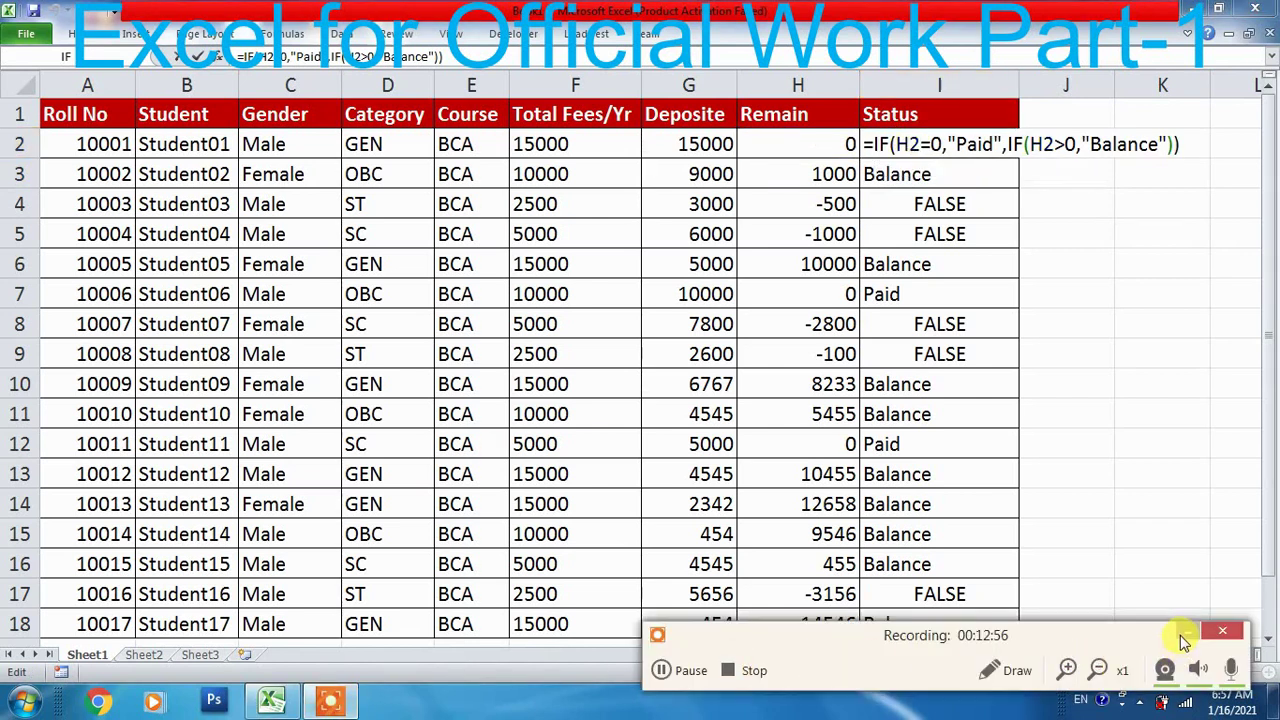
{"action": "left_click", "coordinate": [1222, 631]}
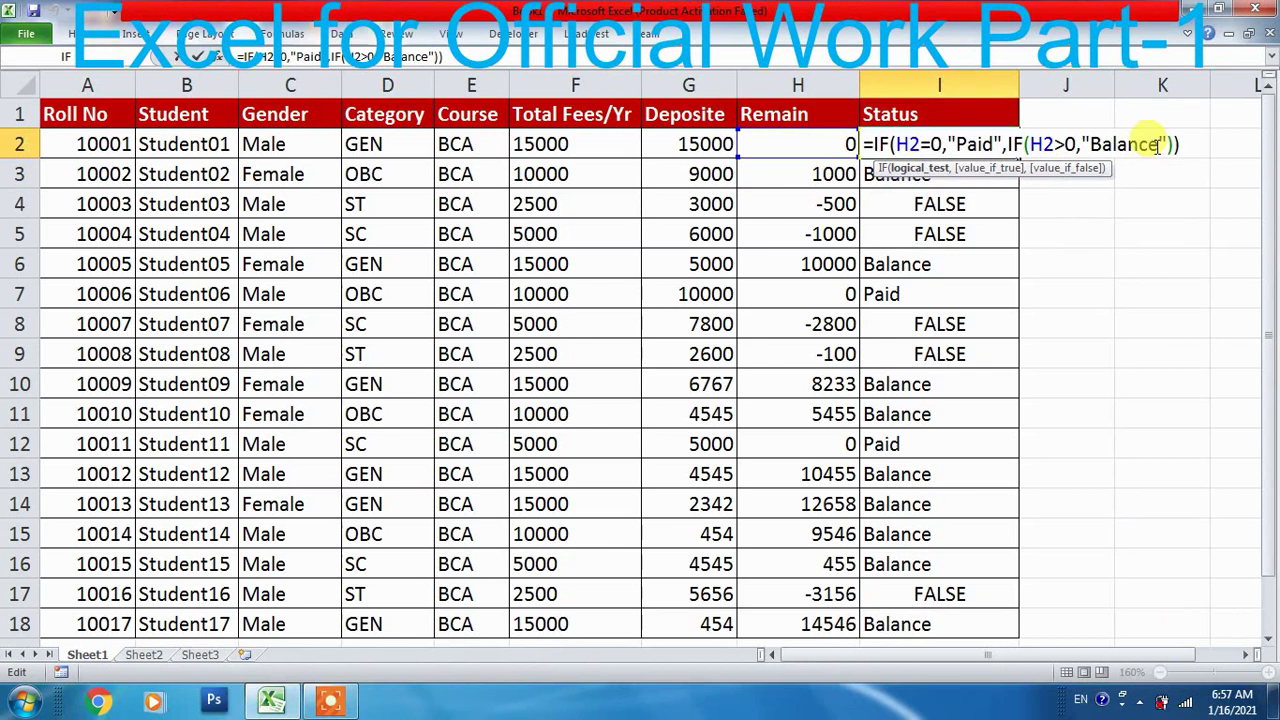
{"action": "type", "text": ","}
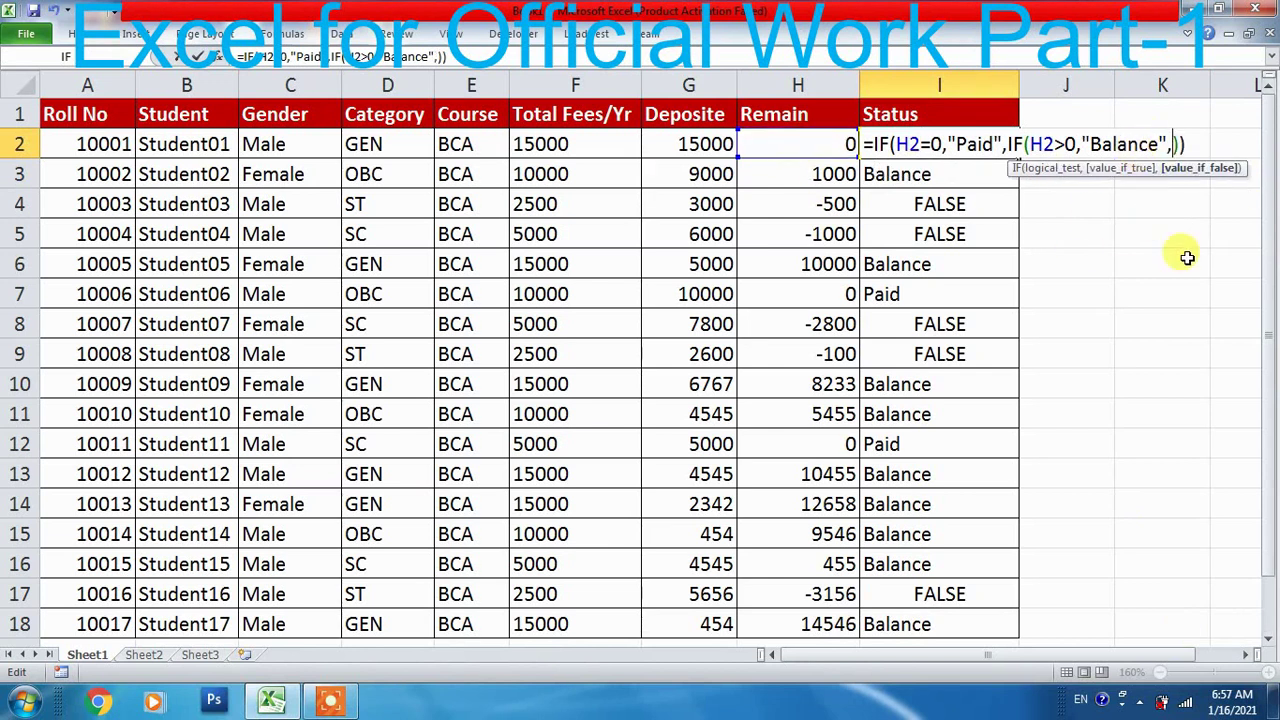
{"action": "type", "text": "IF("}
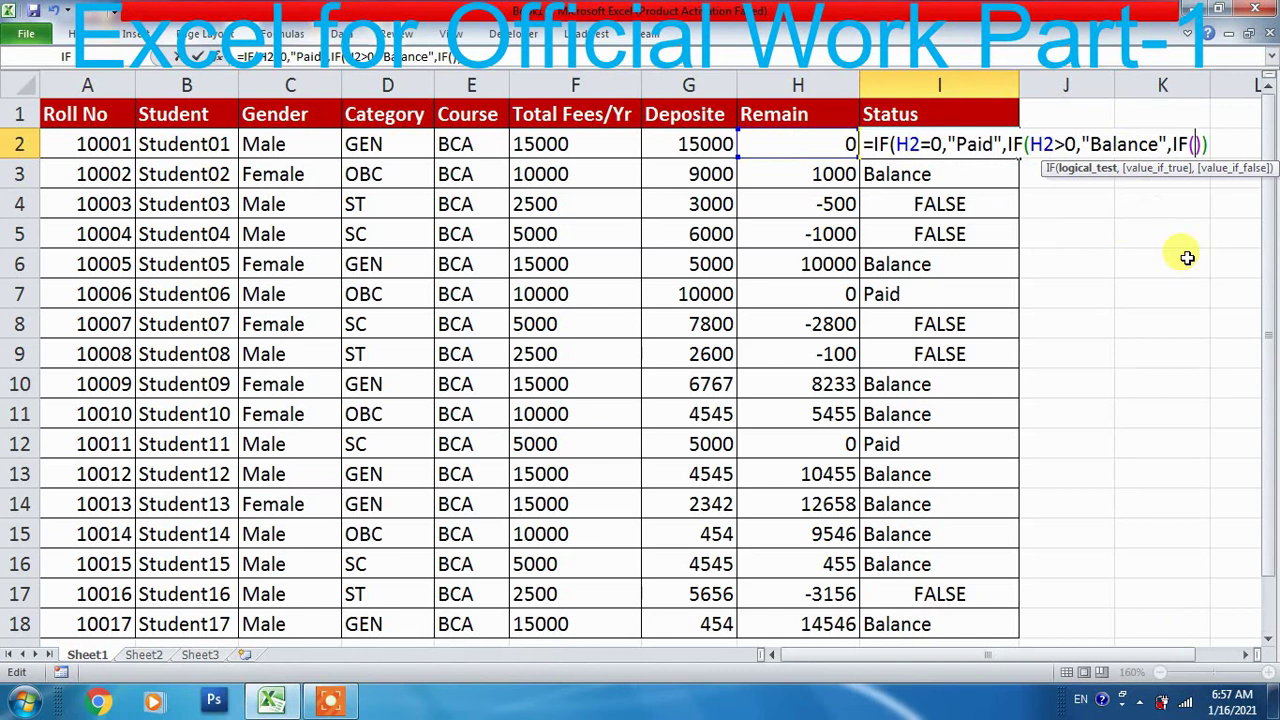
{"action": "left_click", "coordinate": [811, 147]}
{"action": "type", "text": "<"}
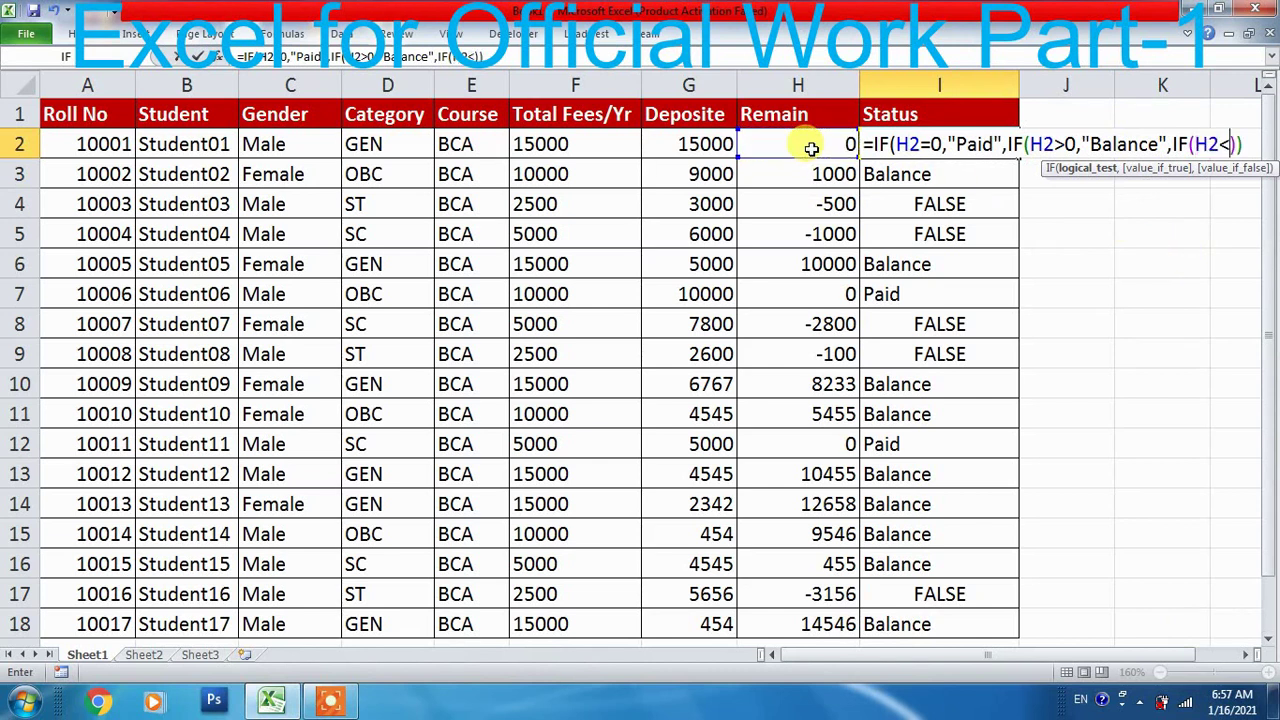
{"action": "type", "text": "0,\""}
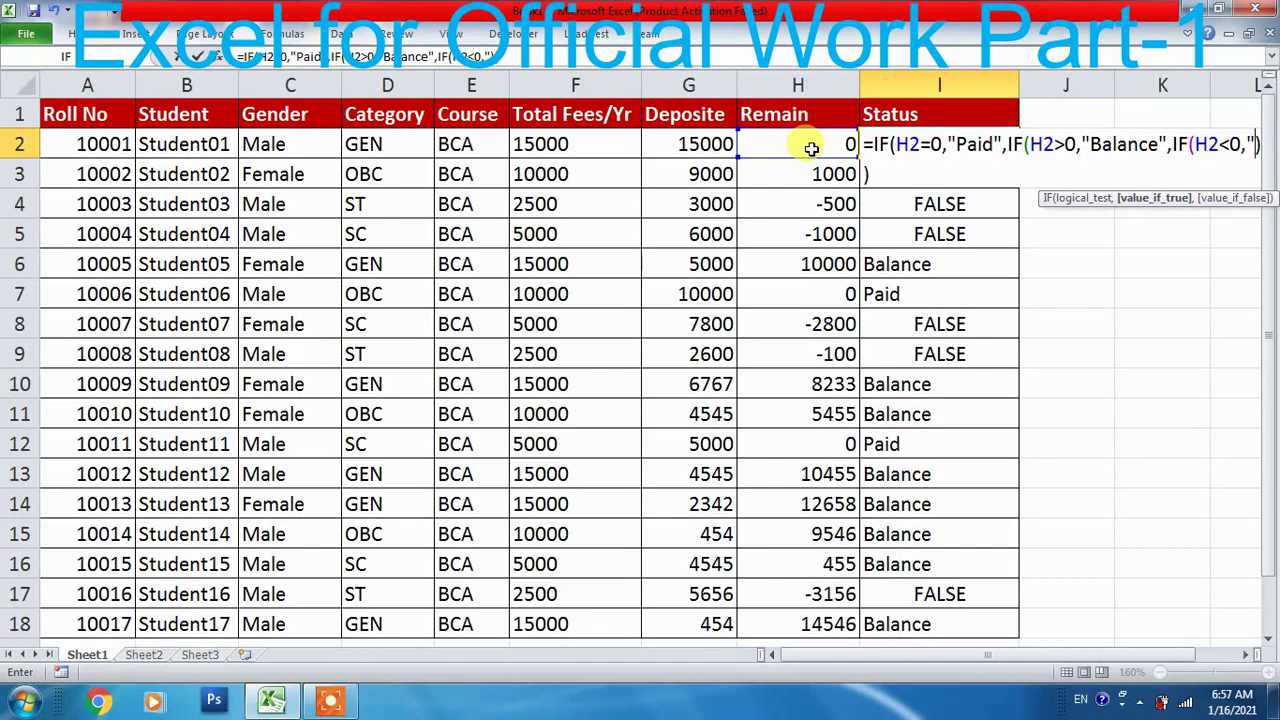
{"action": "type", "text": "Advance\""}
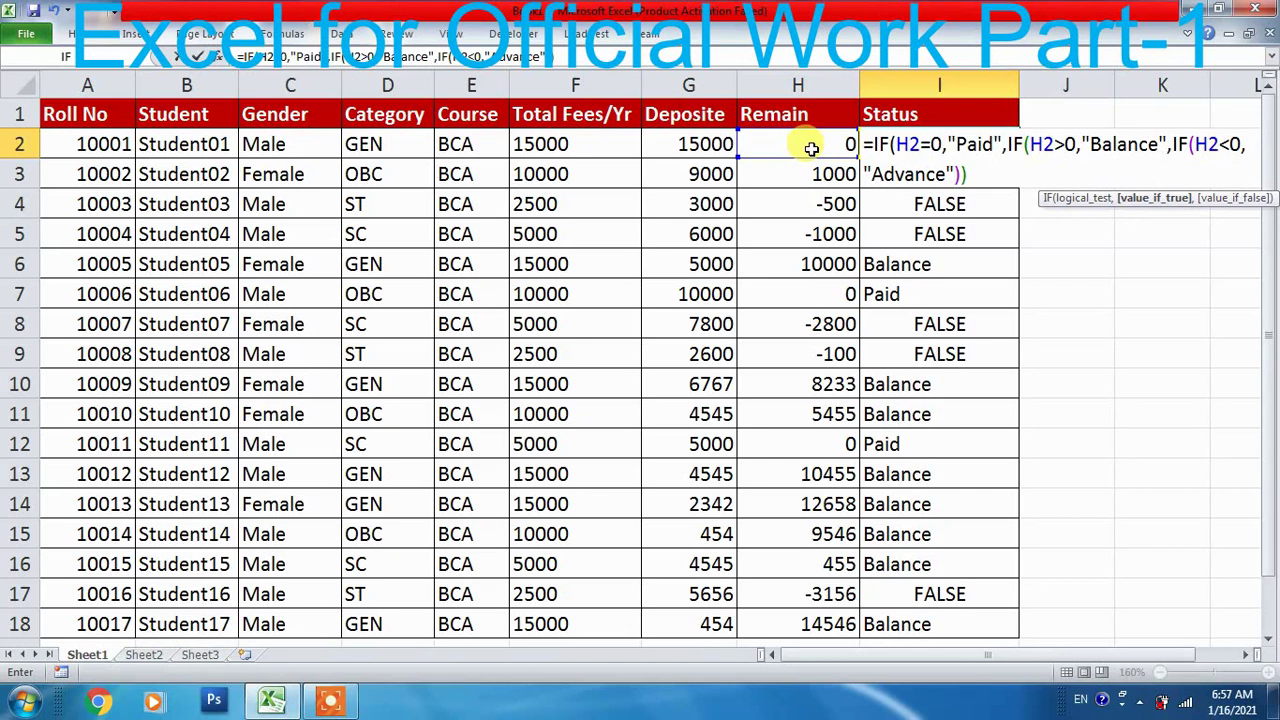
{"action": "key", "text": "Return"}
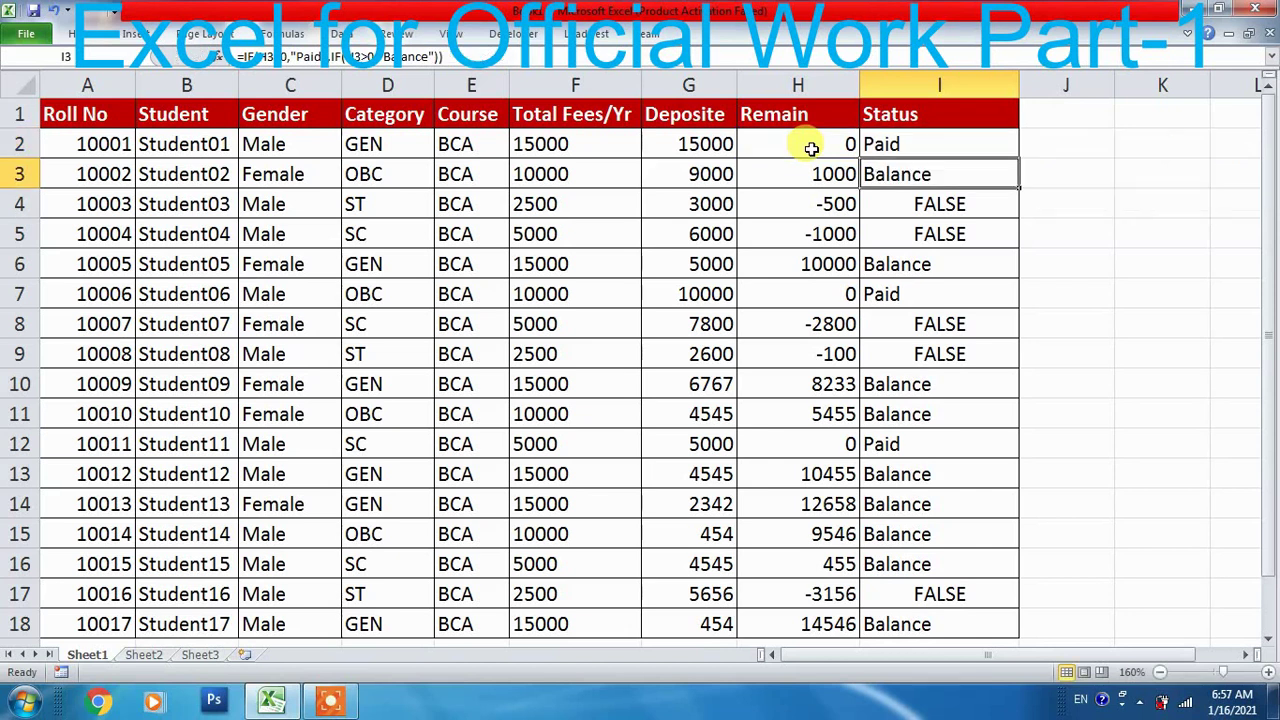
Fill the three-condition Status formula from I2 down to I18 and compare the Remain amount and Status in row 5
{"action": "left_click", "coordinate": [330, 700]}
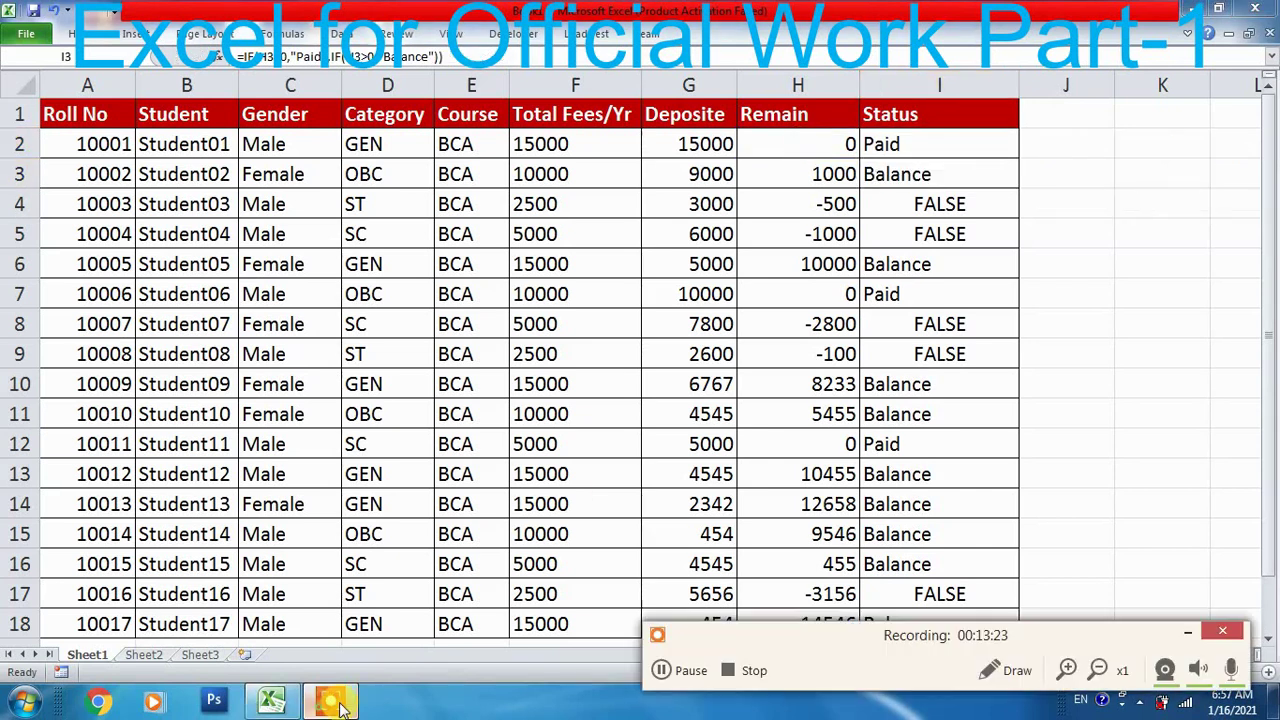
{"action": "left_click", "coordinate": [675, 680]}
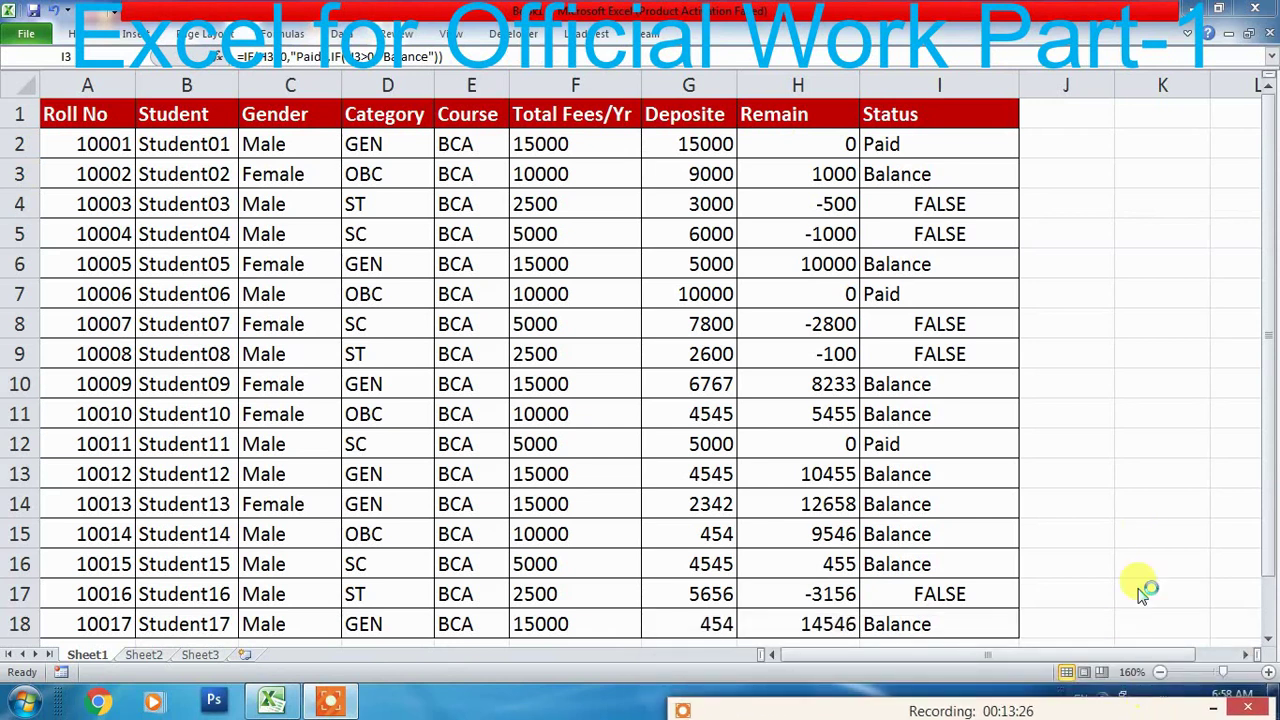
{"action": "left_click", "coordinate": [968, 142]}
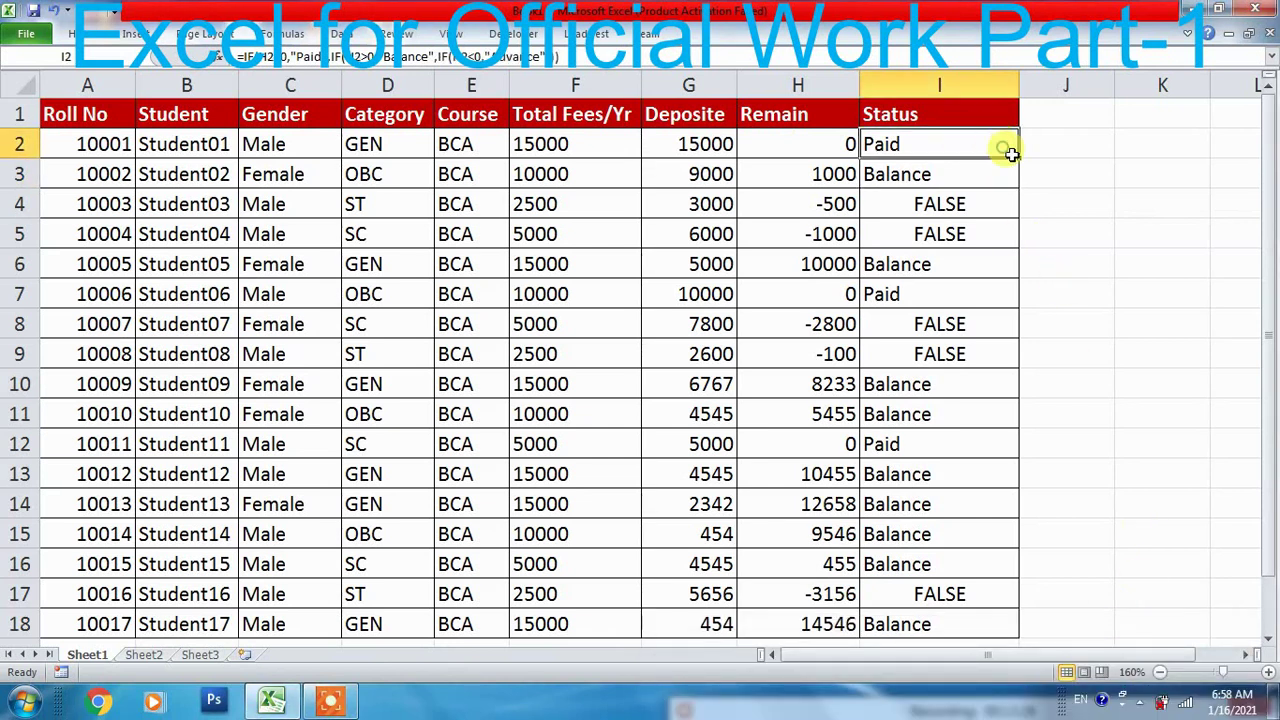
{"action": "double_click", "coordinate": [1018, 159]}
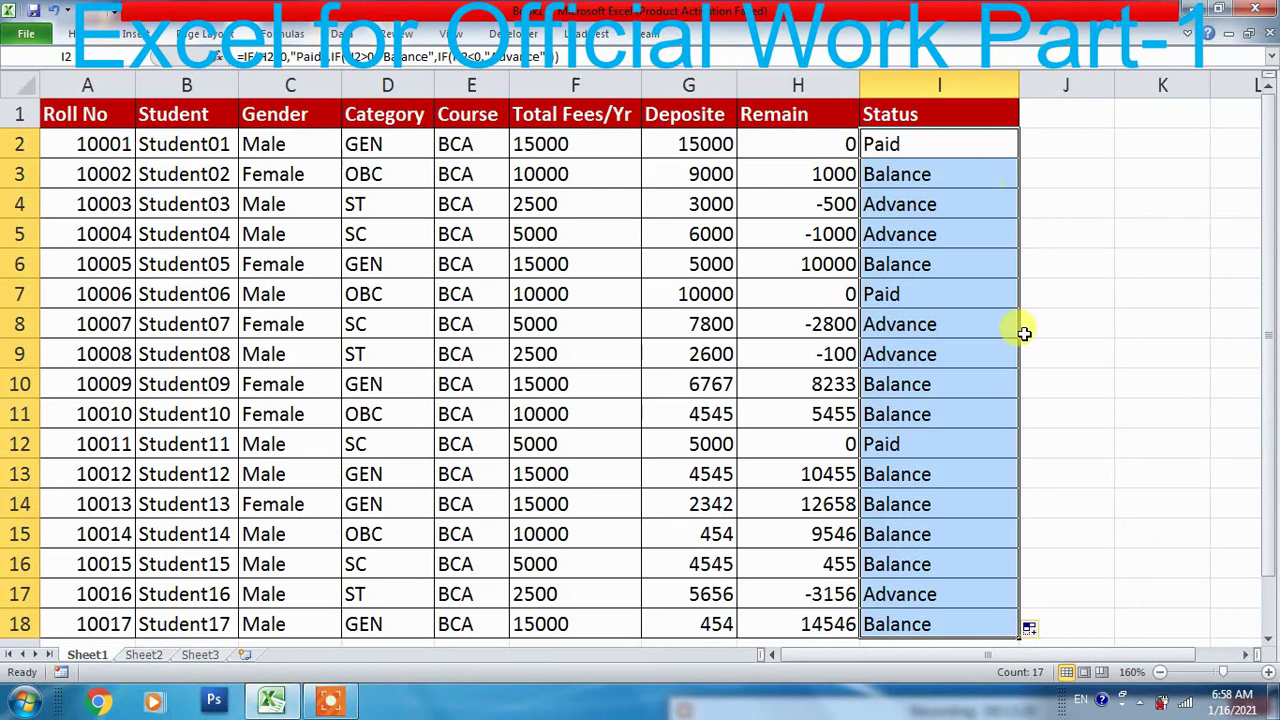
{"action": "left_click", "coordinate": [808, 238]}
{"action": "left_click", "coordinate": [920, 234]}
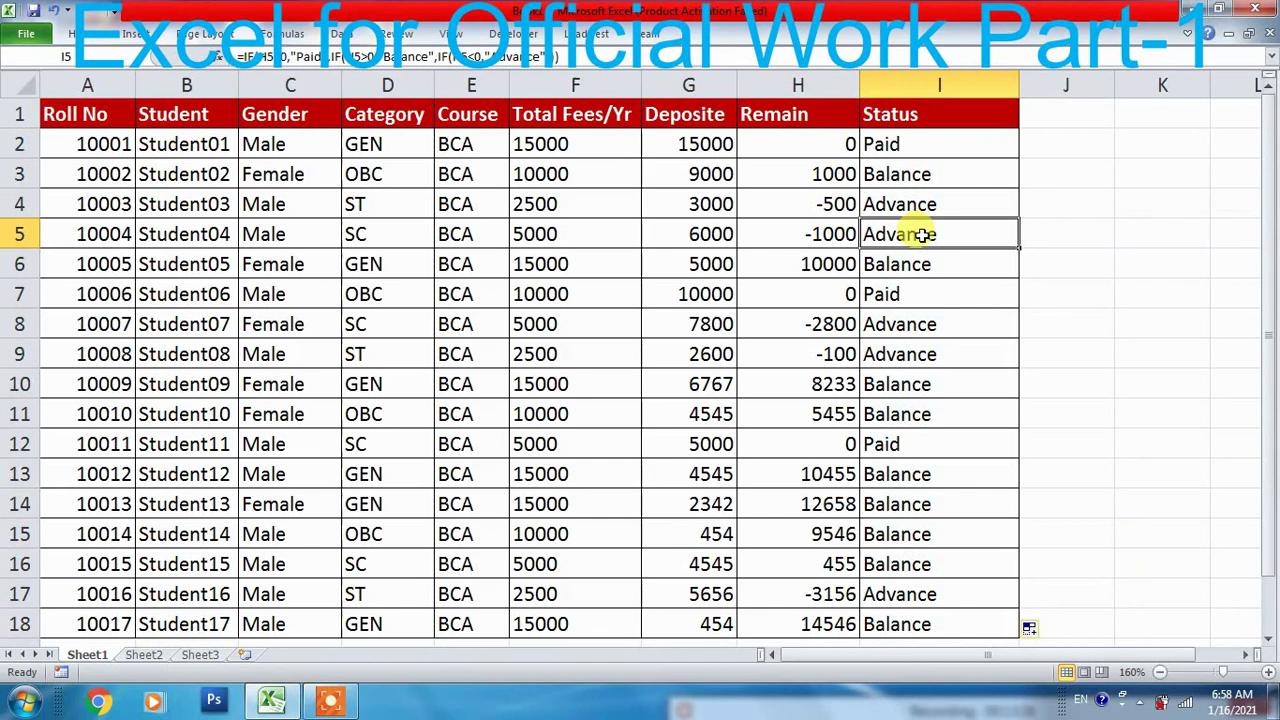
Set the deposit in G2 to 10000 and check the Remain amount and Status in row 2
{"action": "left_click", "coordinate": [565, 144]}
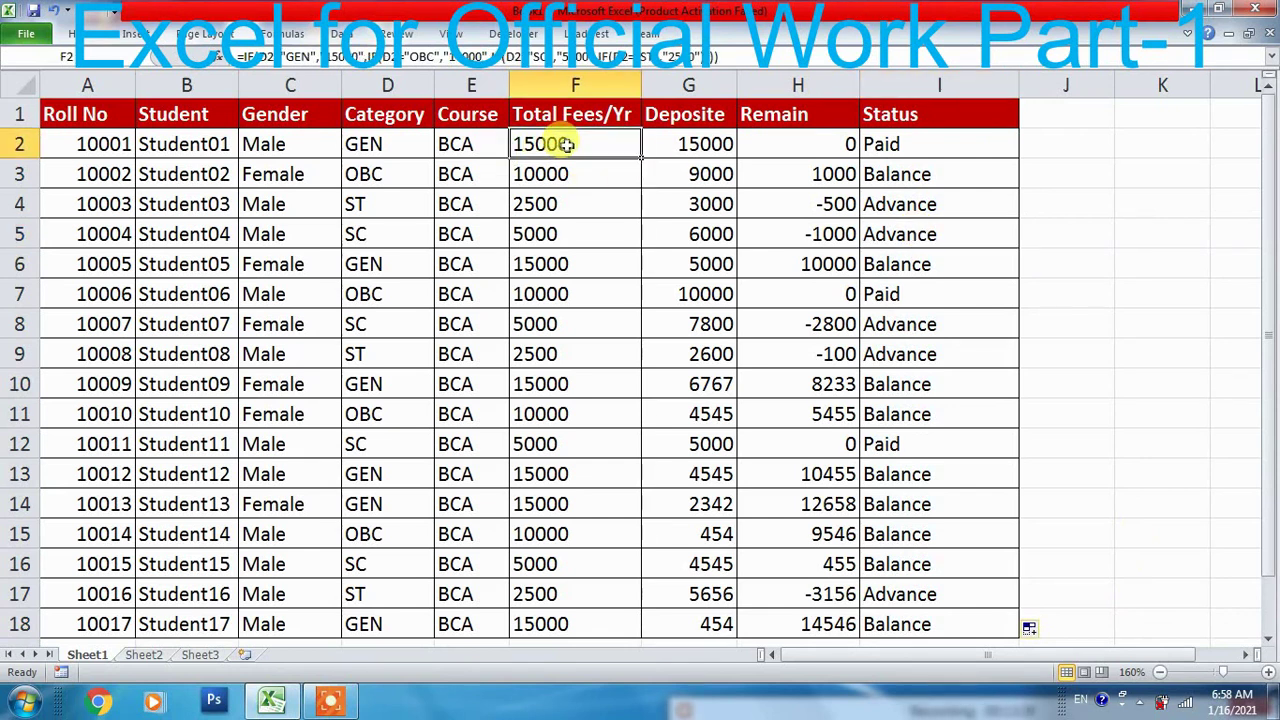
{"action": "left_click", "coordinate": [674, 147]}
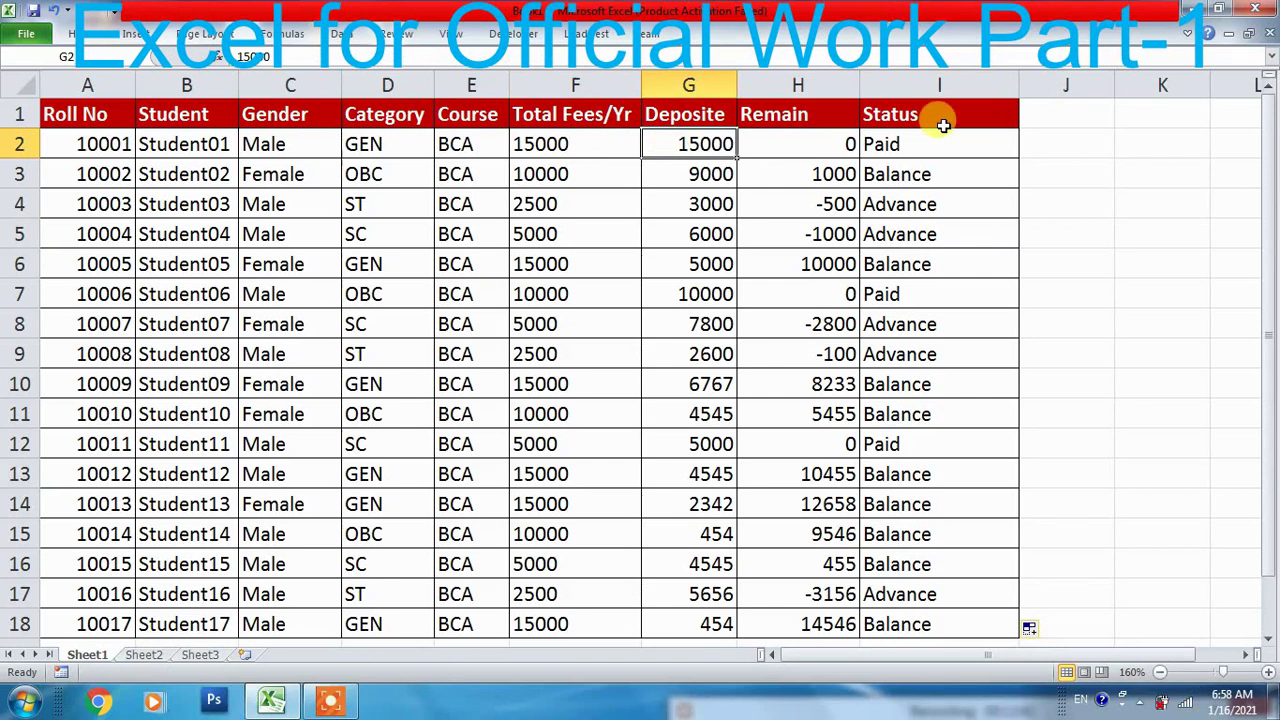
{"action": "type", "text": "10000"}
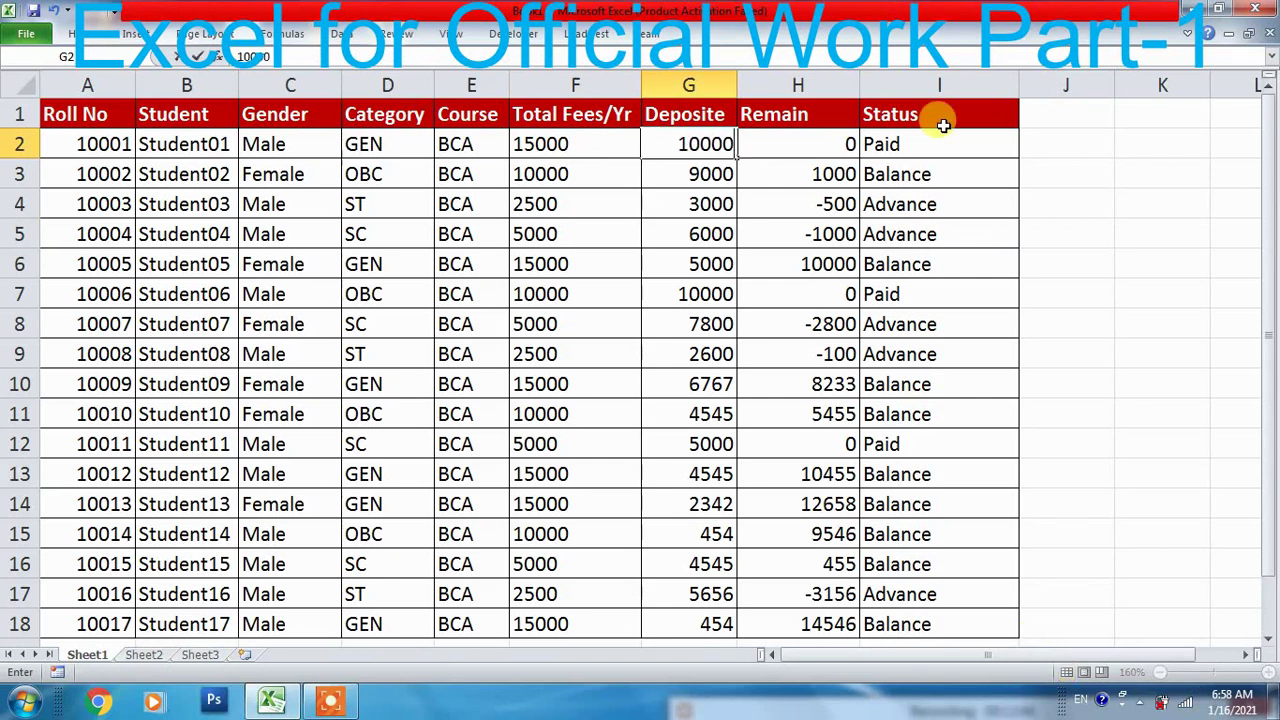
{"action": "key", "text": "Return"}
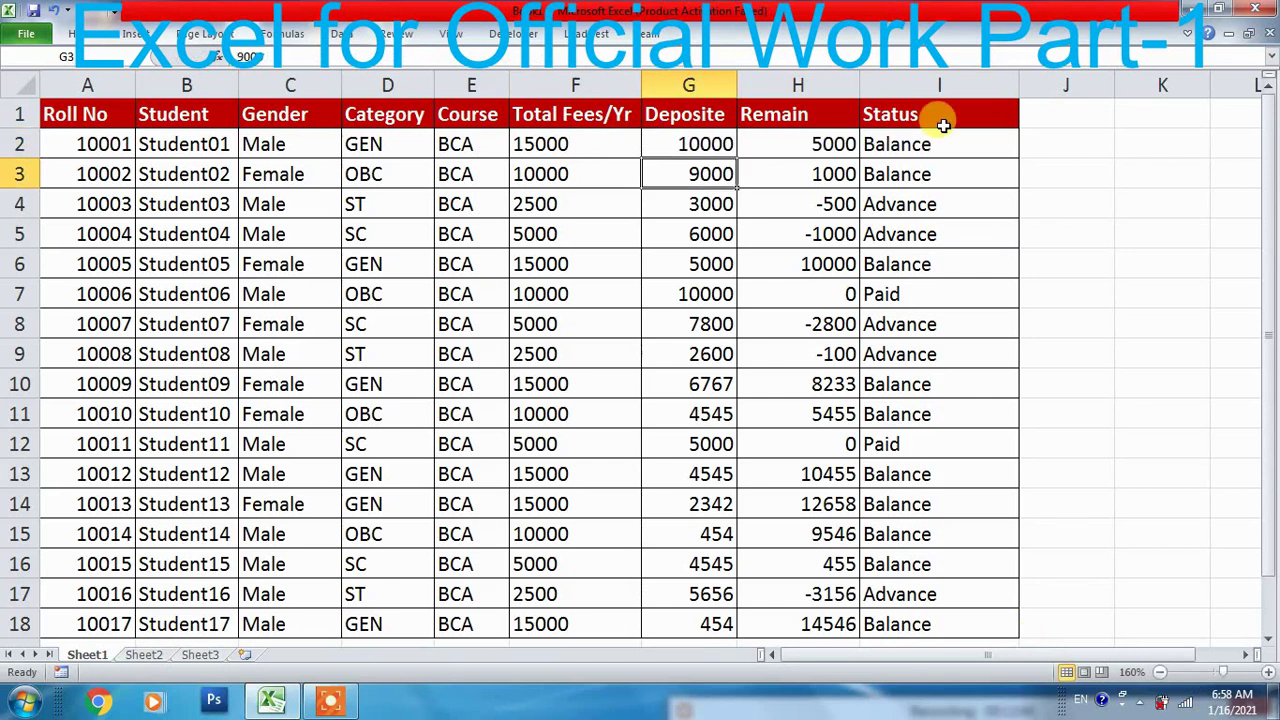
{"action": "left_click", "coordinate": [792, 150]}
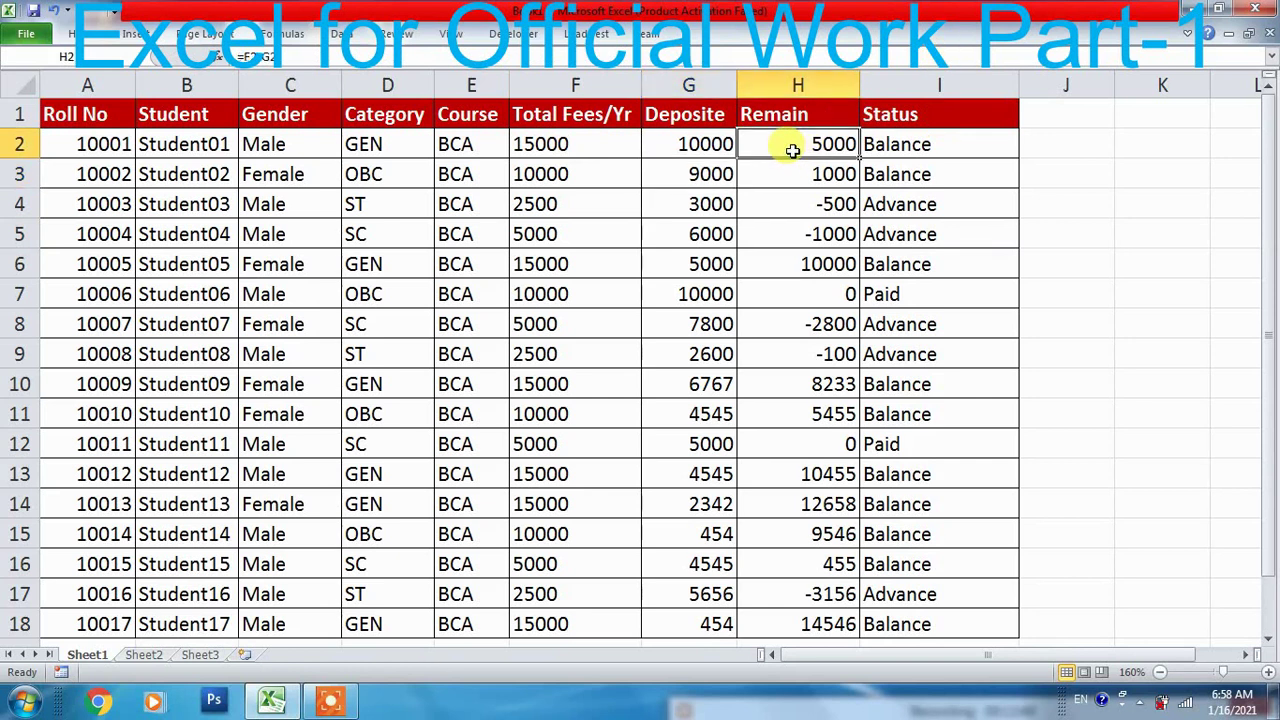
{"action": "left_click", "coordinate": [905, 142]}
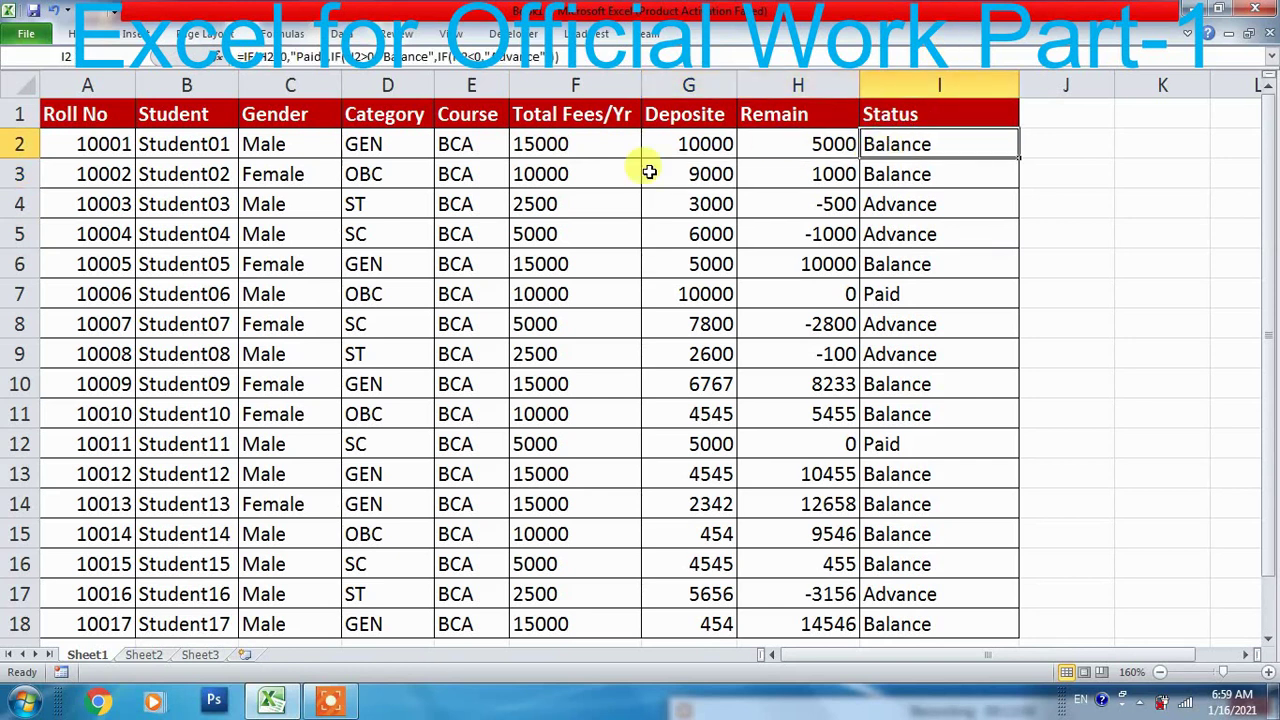
Set the deposit in G3 to 10000, check the row 3 Status, and set the deposit in G4 to 2500
{"action": "left_click", "coordinate": [688, 172]}
{"action": "type", "text": "10000"}
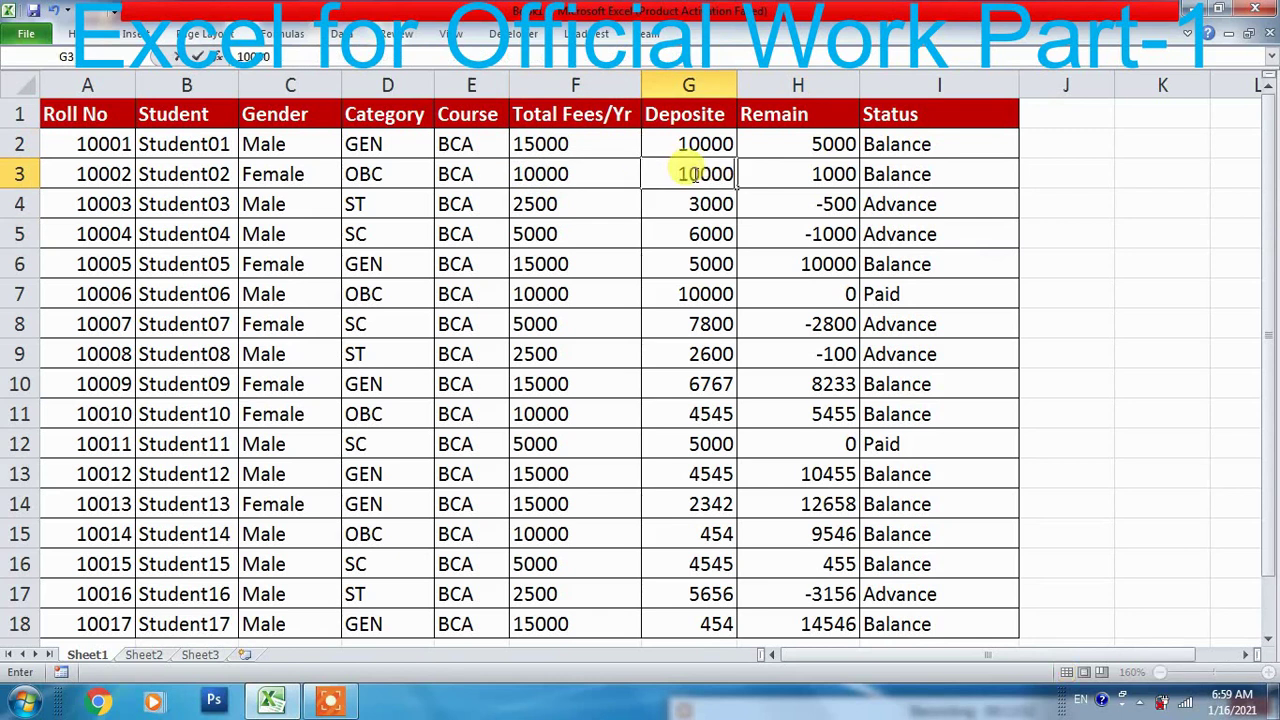
{"action": "key", "text": "Return"}
{"action": "left_click", "coordinate": [923, 174]}
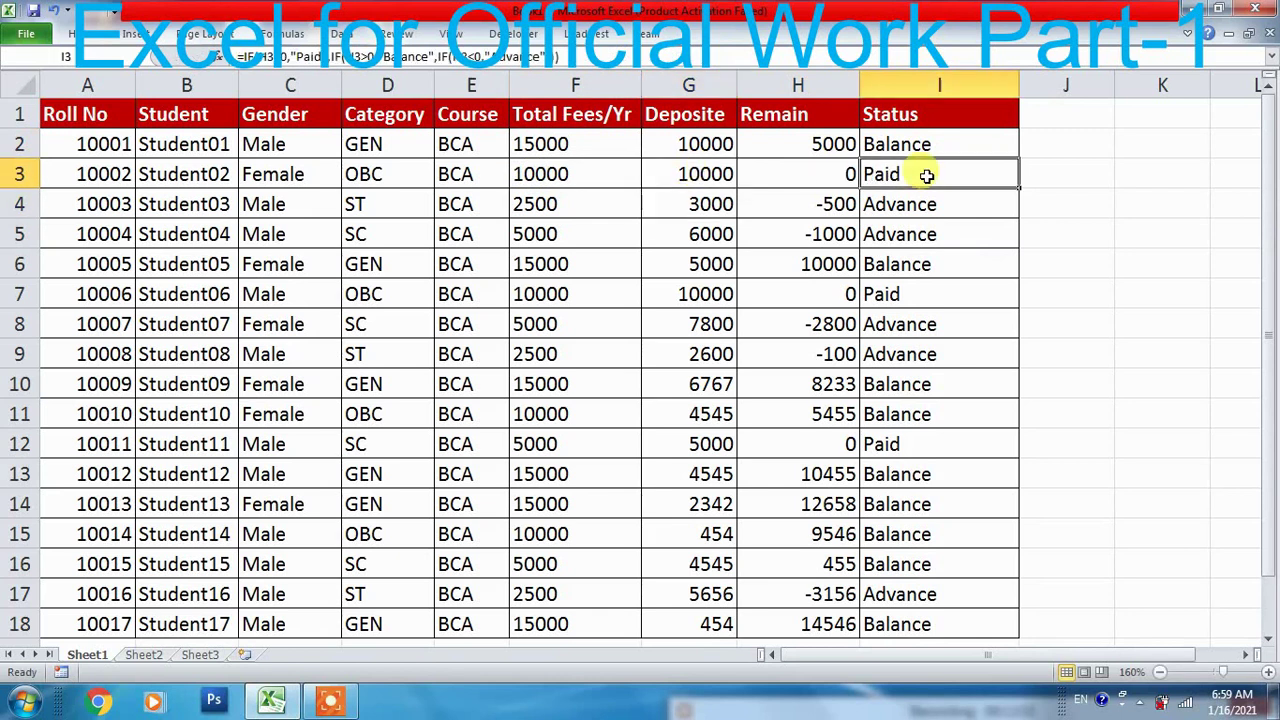
{"action": "left_click", "coordinate": [675, 208]}
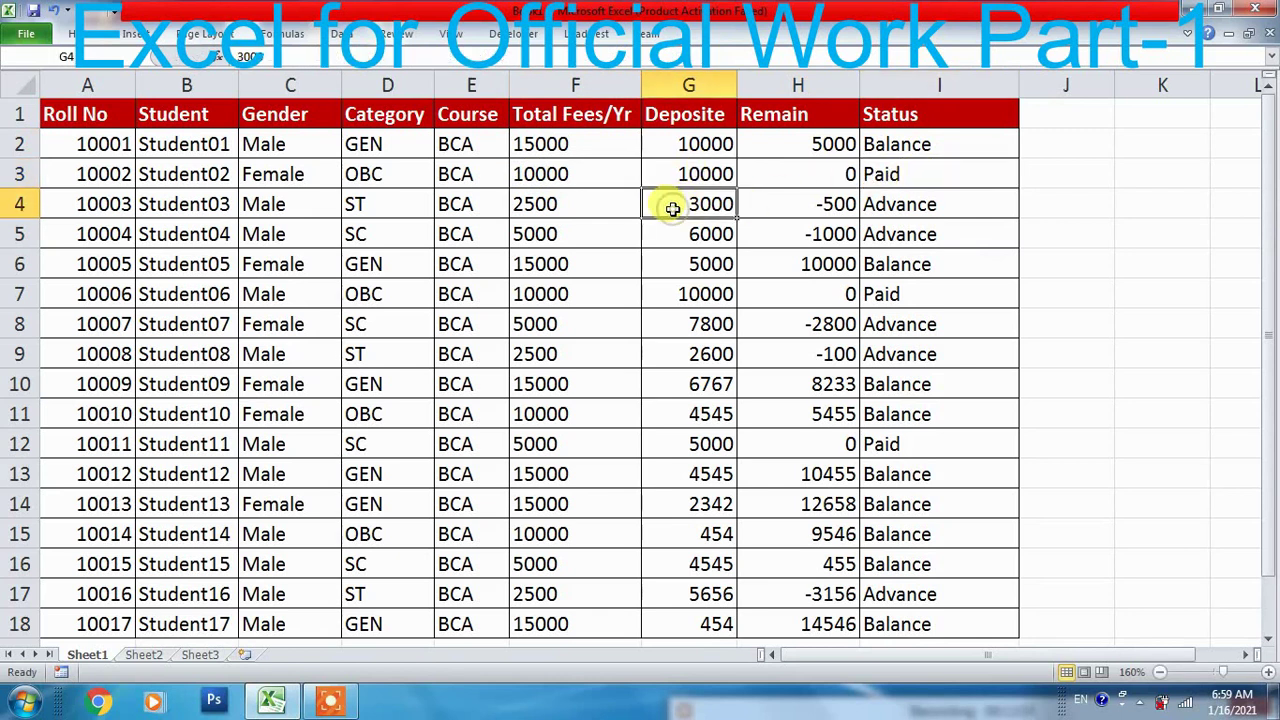
{"action": "type", "text": "2500"}
{"action": "key", "text": "Return"}
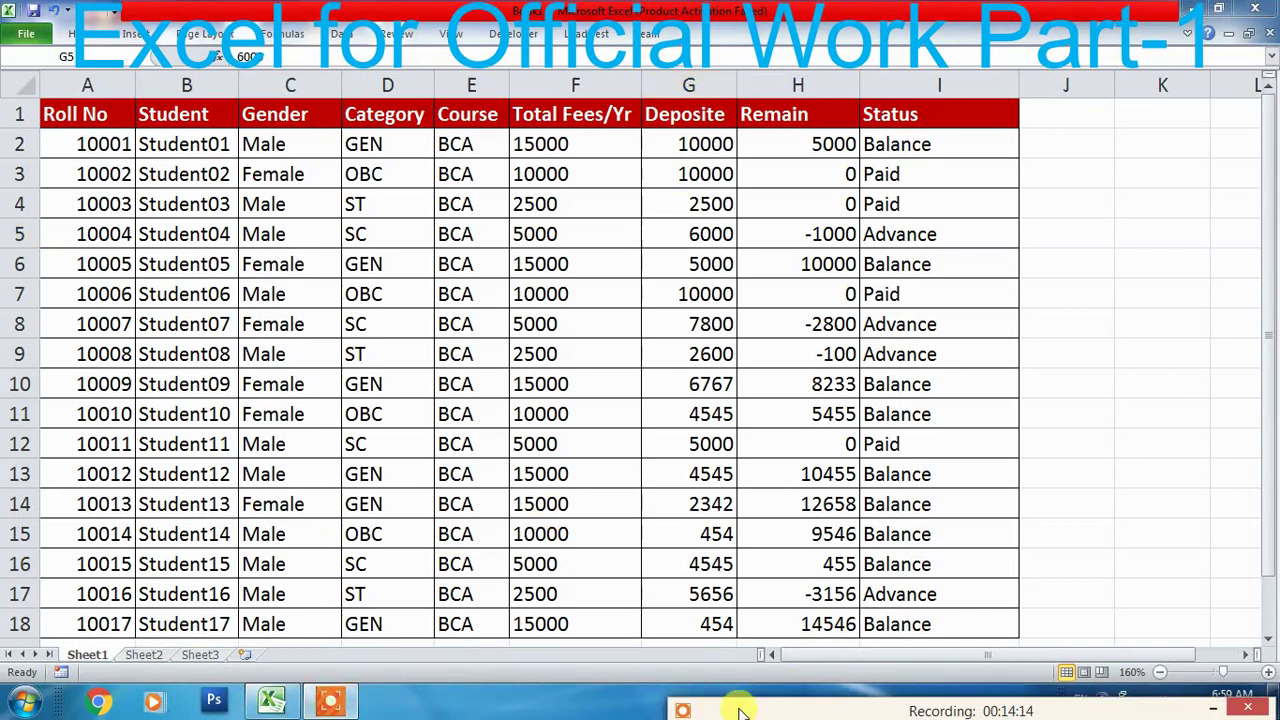
{"action": "mouse_move", "coordinate": [780, 663]}
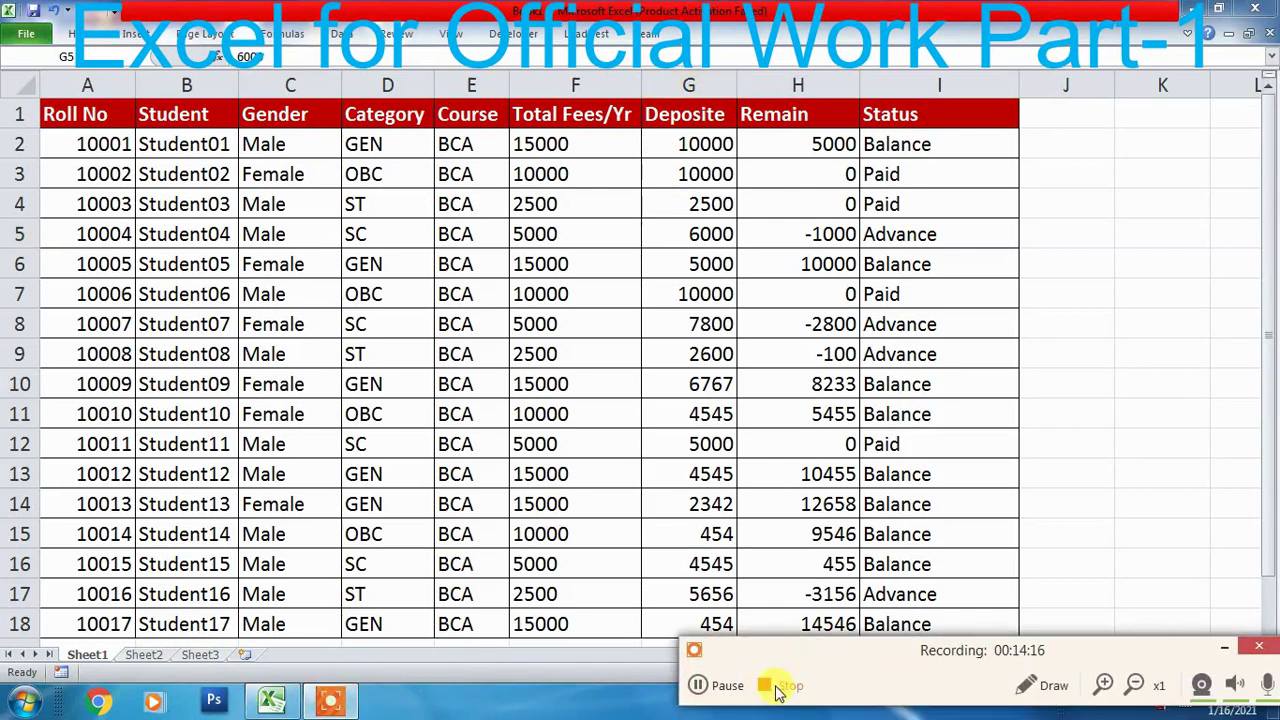